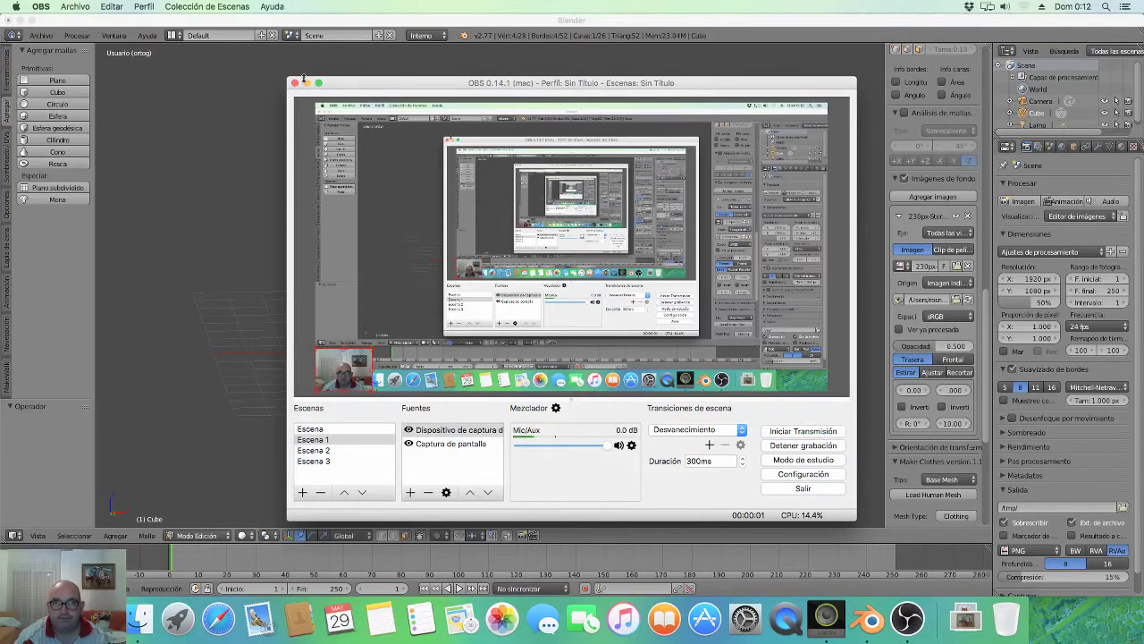
Switch to Blender and show the stork mesh from the front over the reference photo.
click(305, 82)
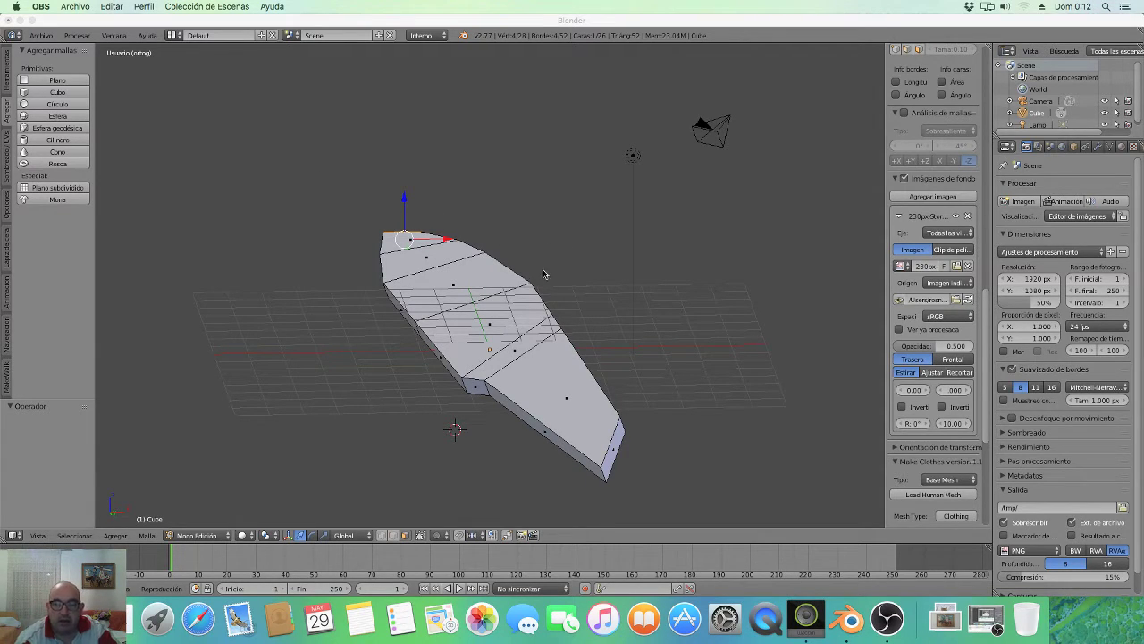
click(556, 18)
middle_drag(547, 185, 502, 257)
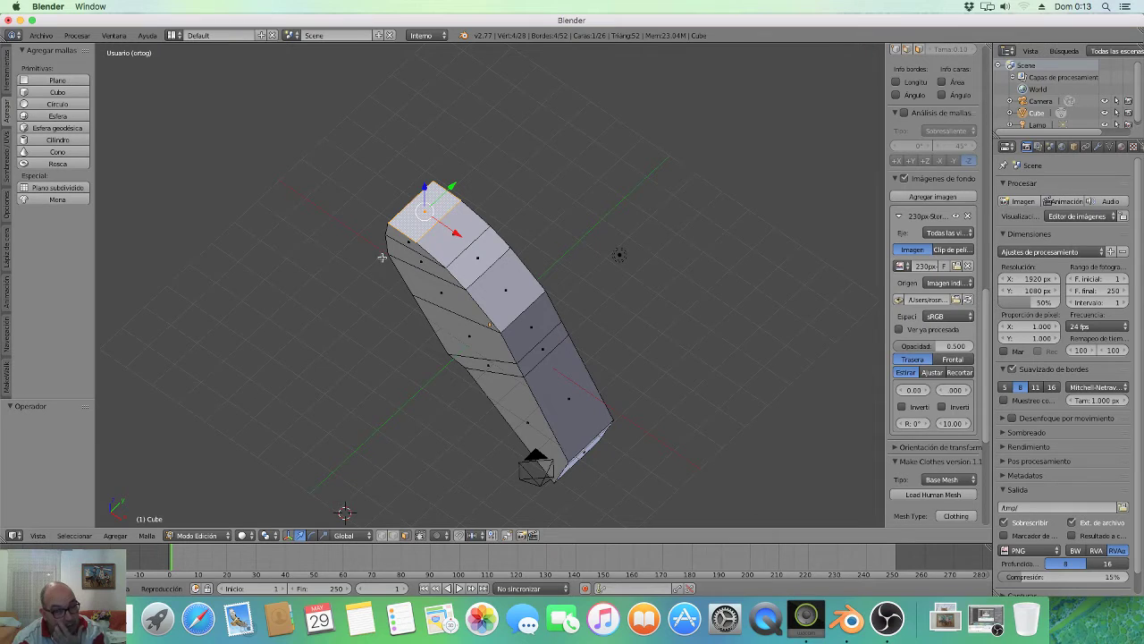
click(41, 537)
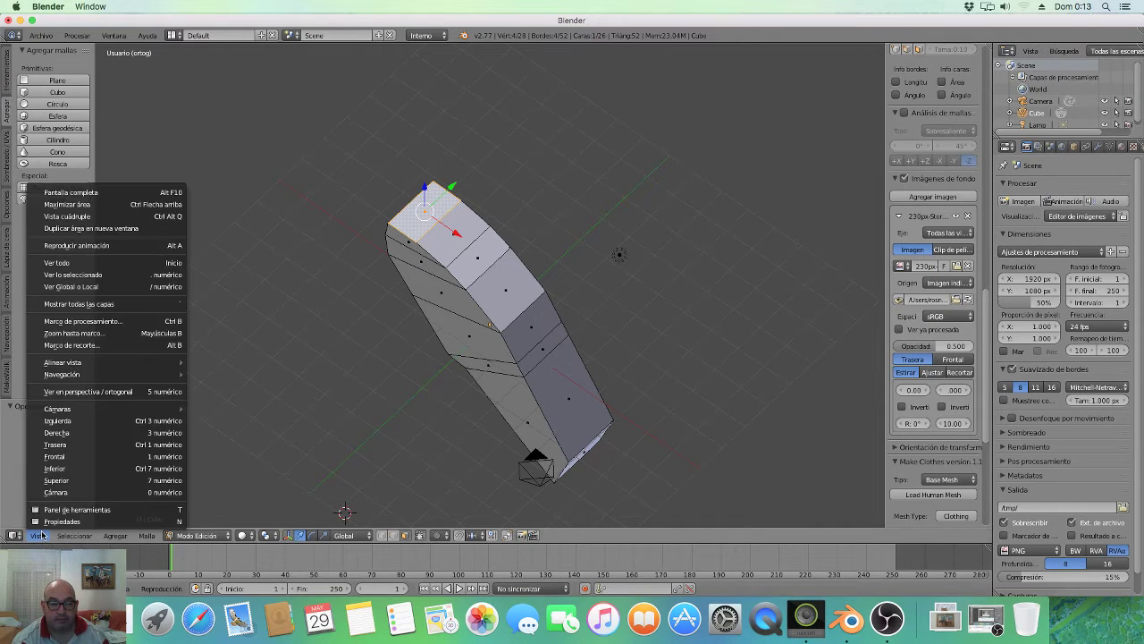
click(64, 458)
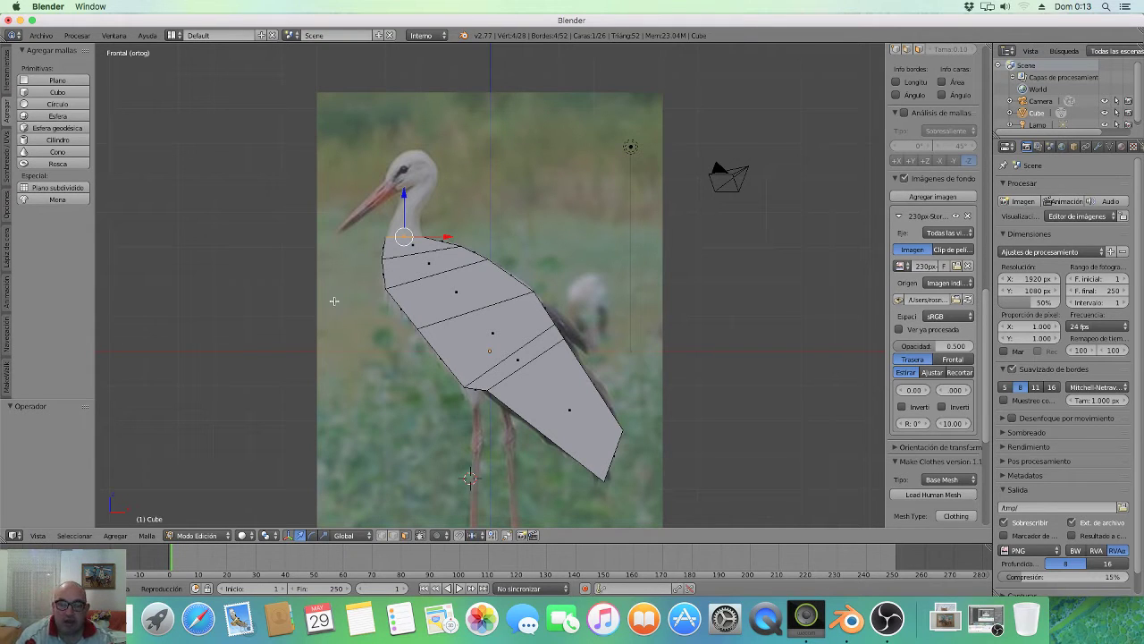
scroll(388, 269, up, 4)
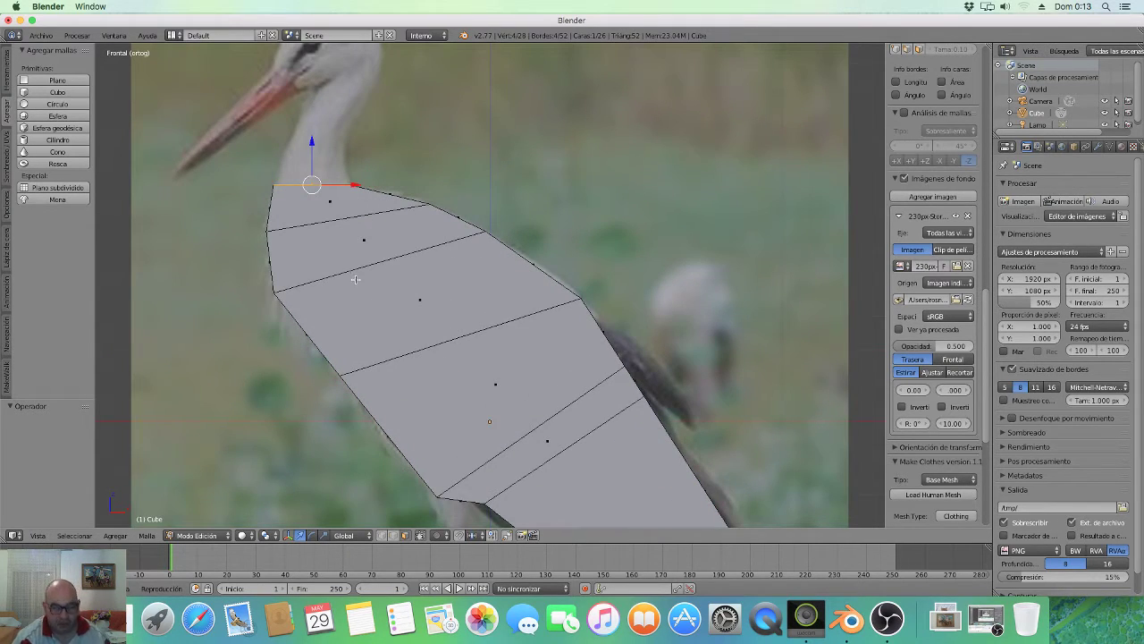
middle_drag(401, 314, 401, 388)
middle_drag(337, 262, 489, 232)
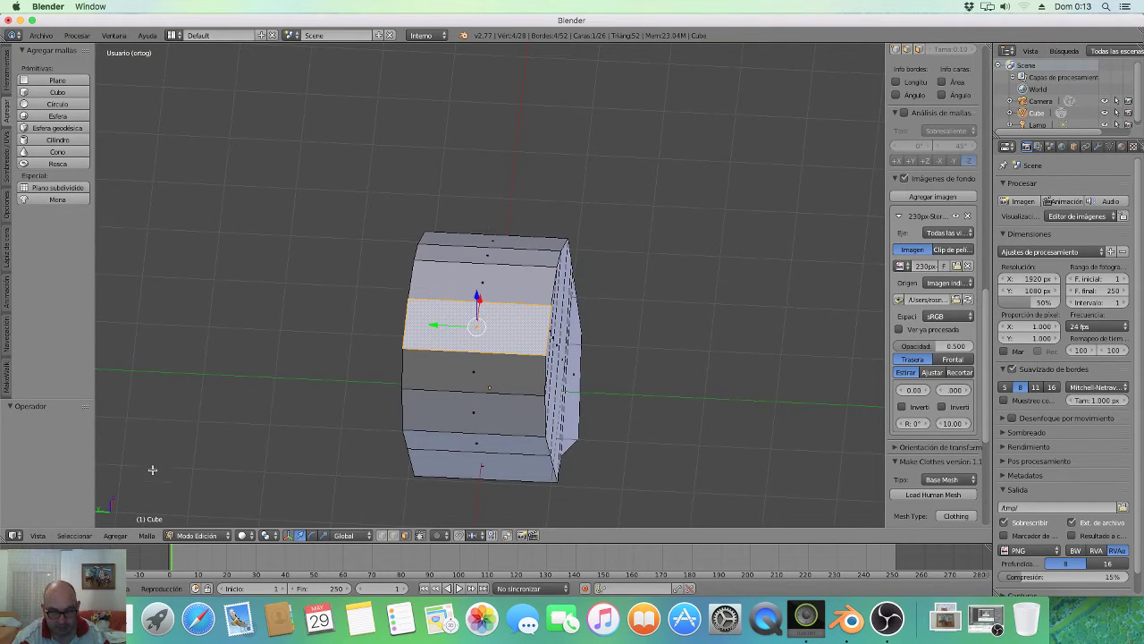
click(38, 535)
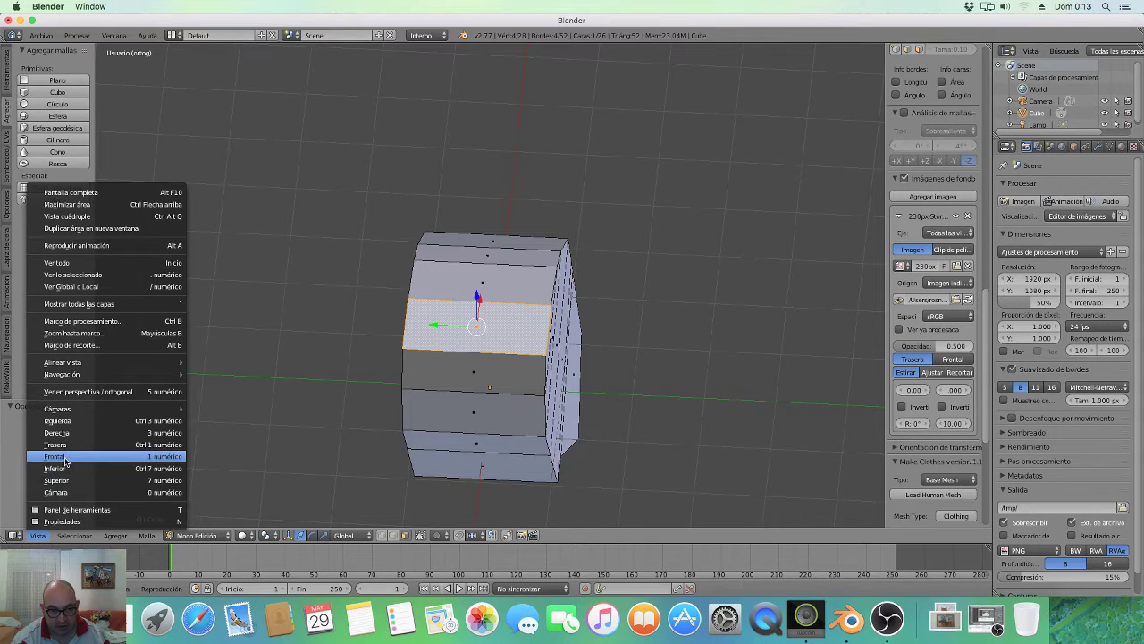
click(65, 458)
scroll(331, 339, down, 3)
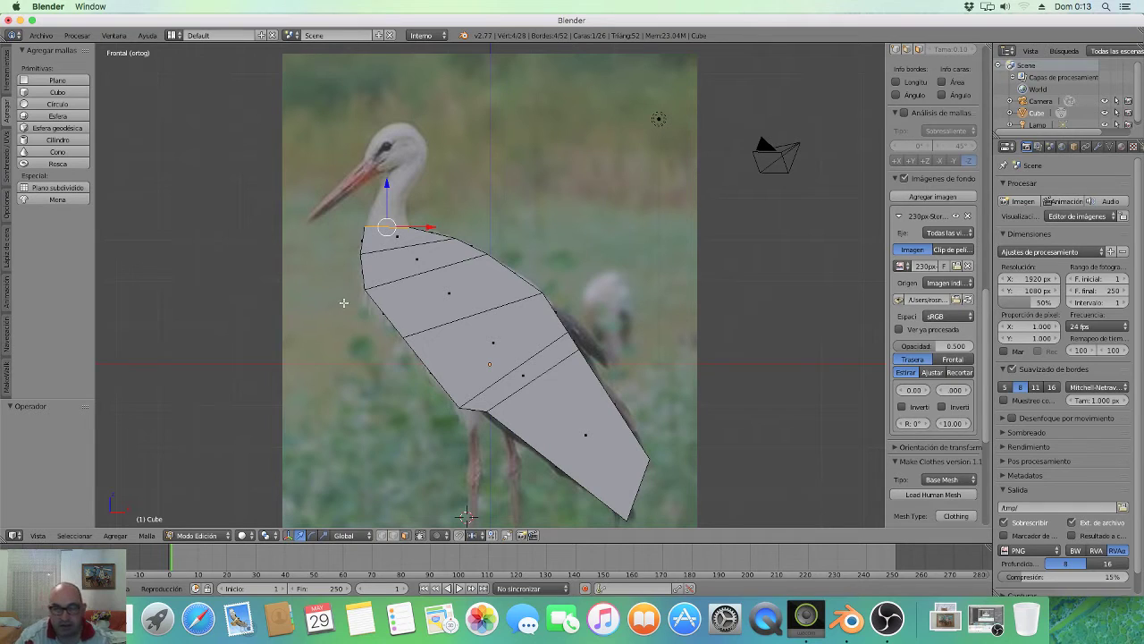
scroll(351, 298, up, 2)
scroll(352, 298, up, 1)
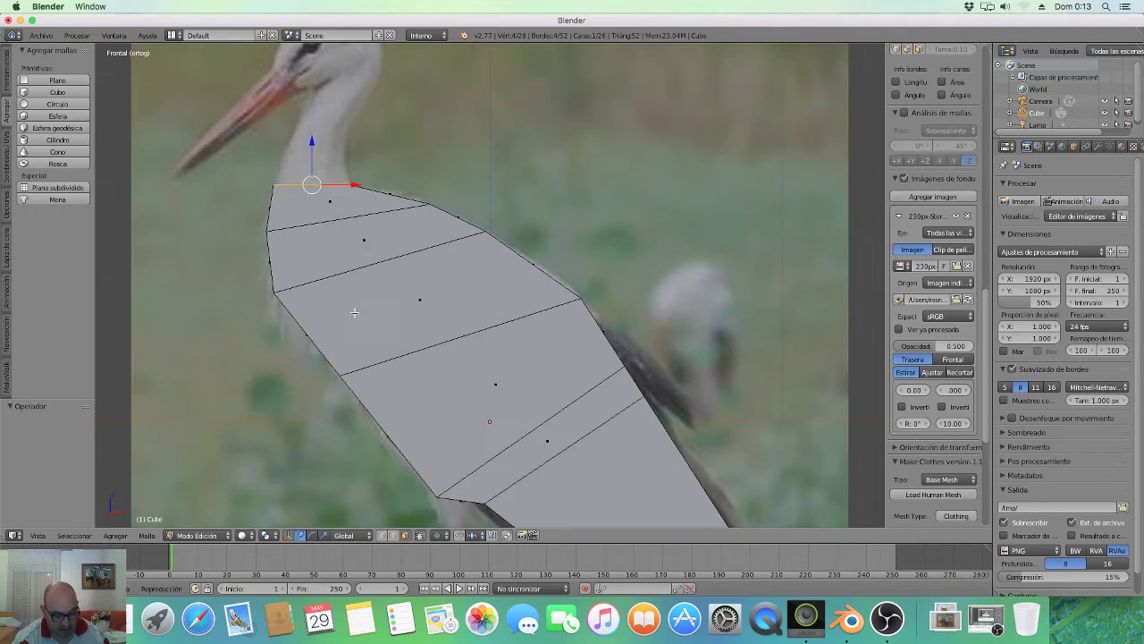
shift+middle_drag(369, 306, 424, 428)
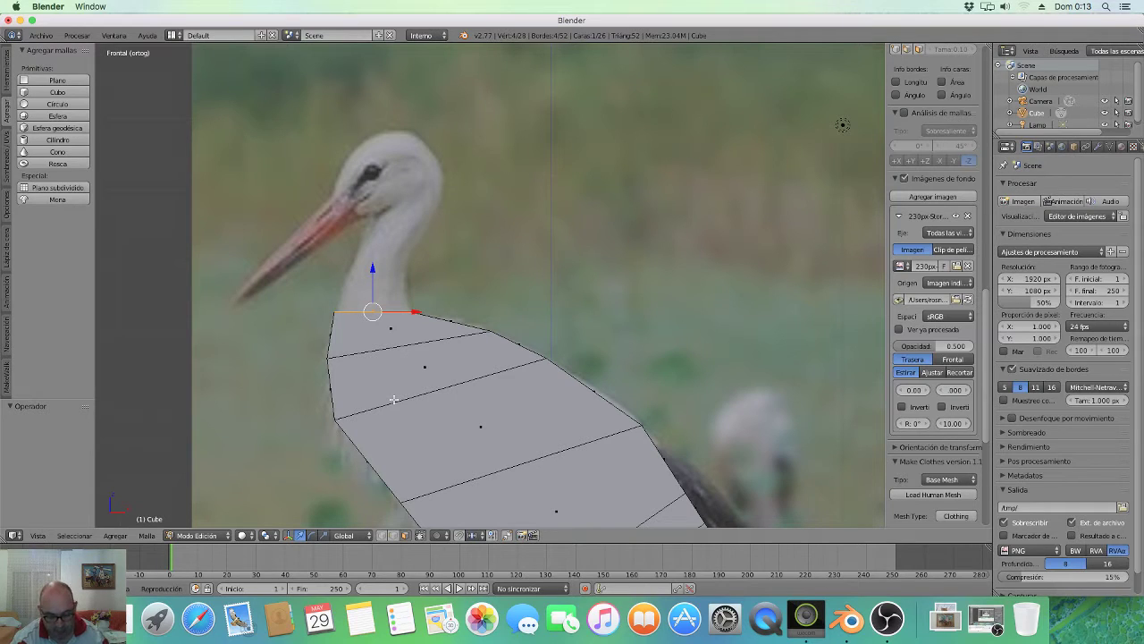
Extrude the body's top edge upward into a neck face and switch to wireframe shading.
key(e)
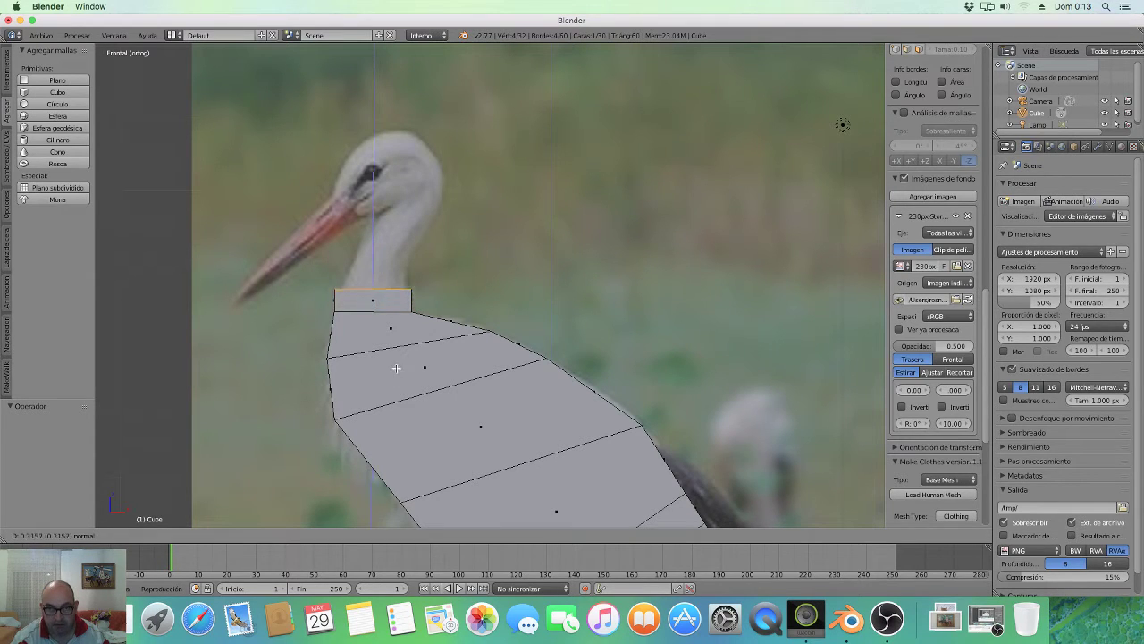
click(400, 344)
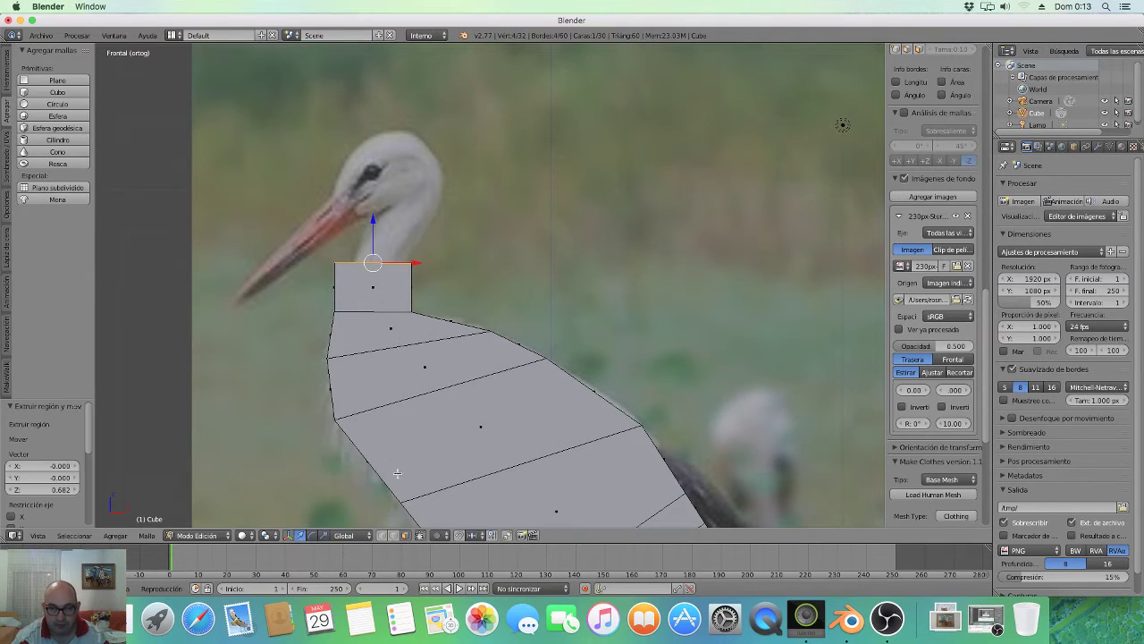
click(245, 534)
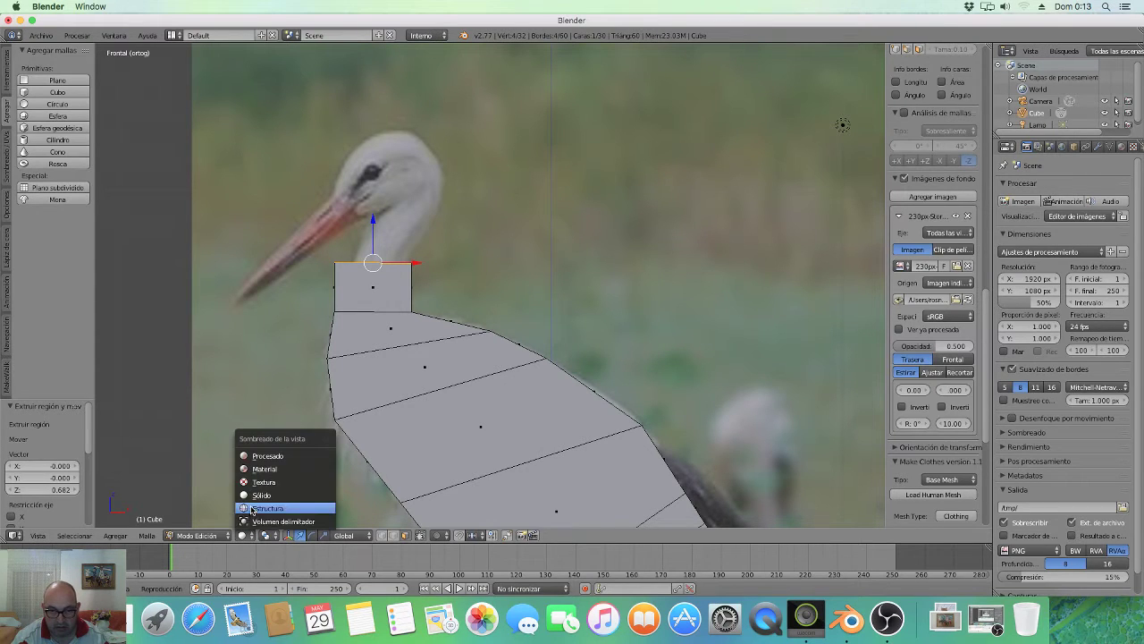
click(260, 508)
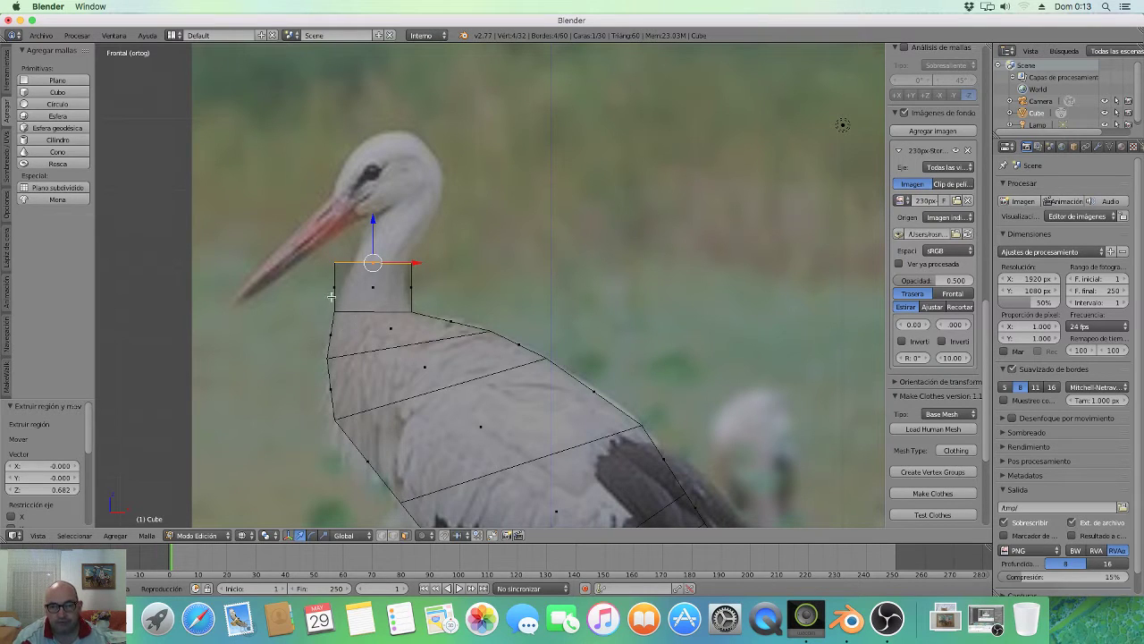
In edge select mode, scale the new top edge to 0.882 and shift it along X over the neck.
click(312, 535)
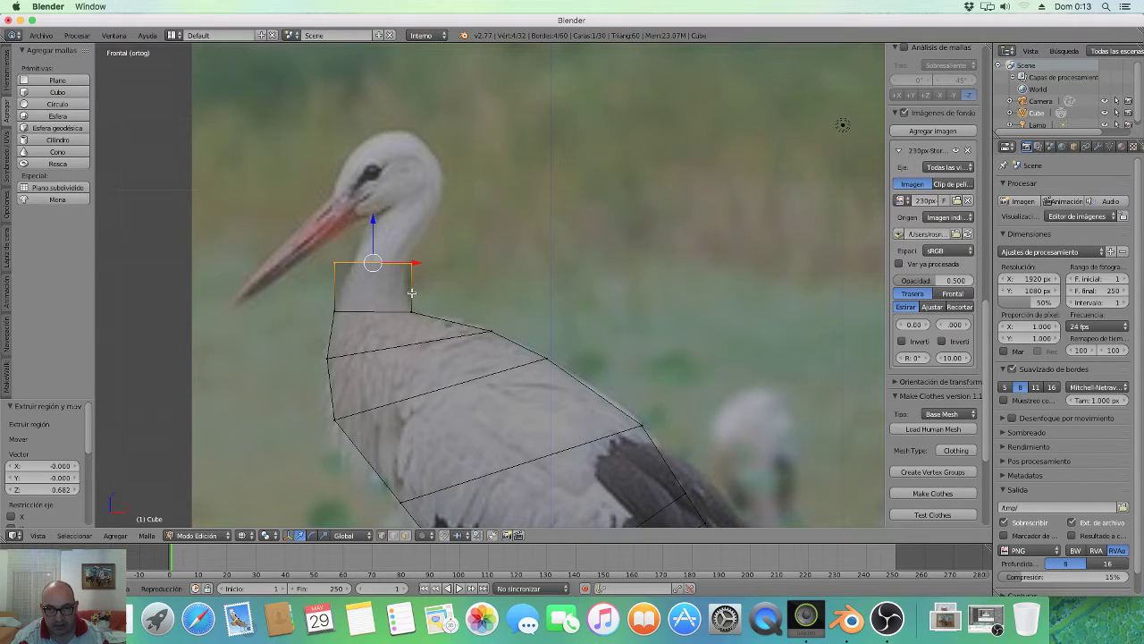
key(s)
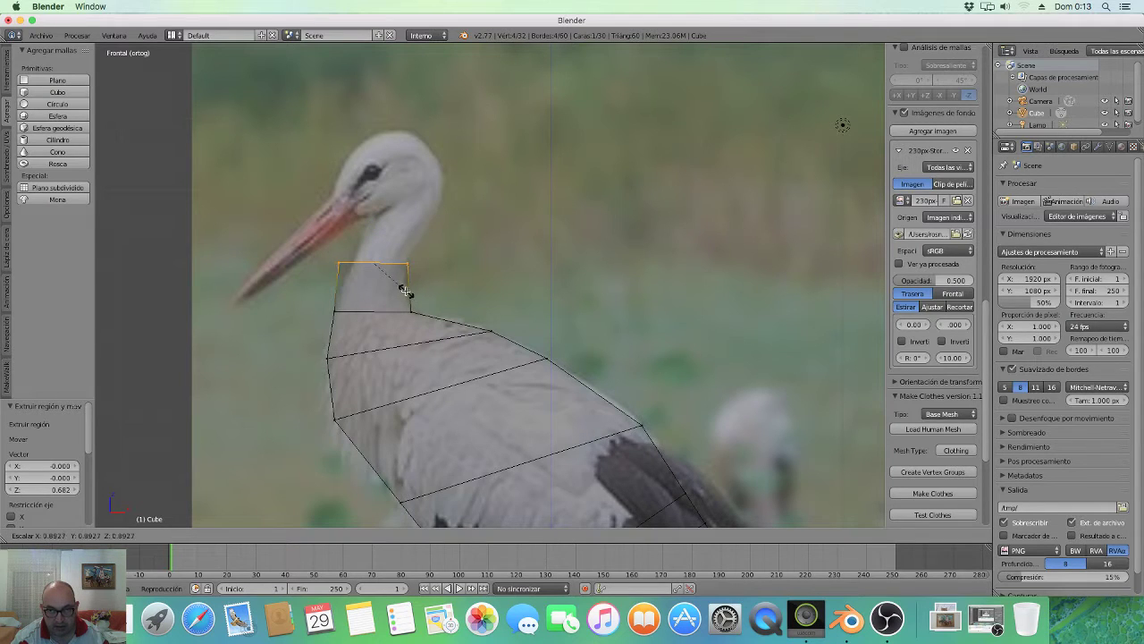
click(404, 290)
key(g)
key(x)
click(425, 264)
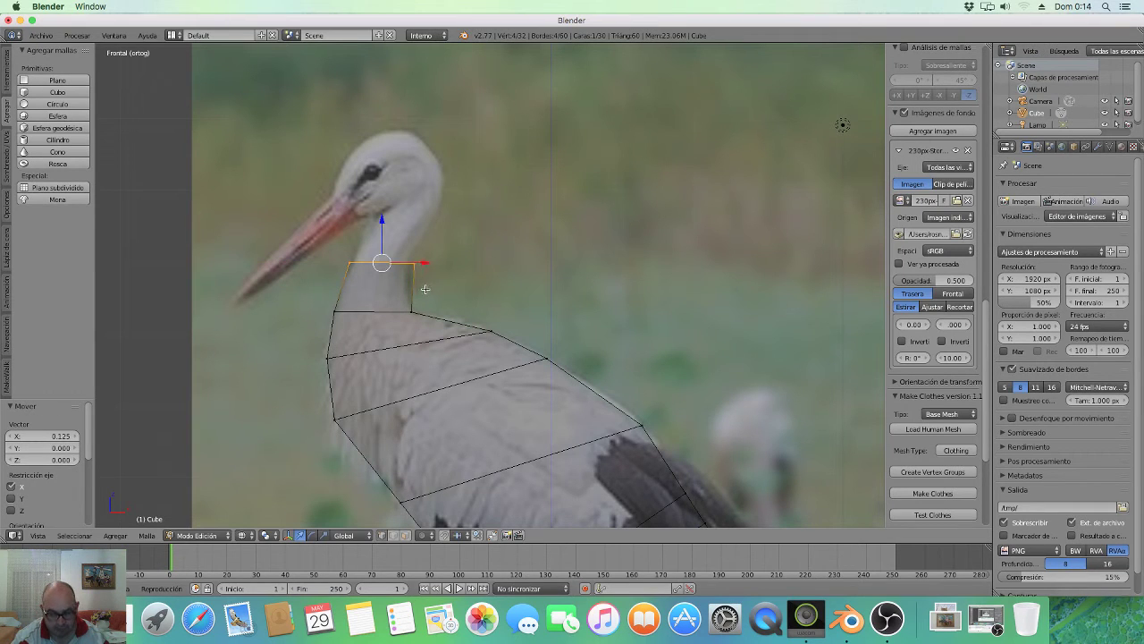
key(s)
click(426, 280)
key(g)
key(x)
click(427, 267)
Orbit around to check the new neck face, then return to the front view.
scroll(459, 347, down, 2)
mouse_move(458, 347)
middle_down()
mouse_move(601, 385)
mouse_move(596, 361)
middle_up()
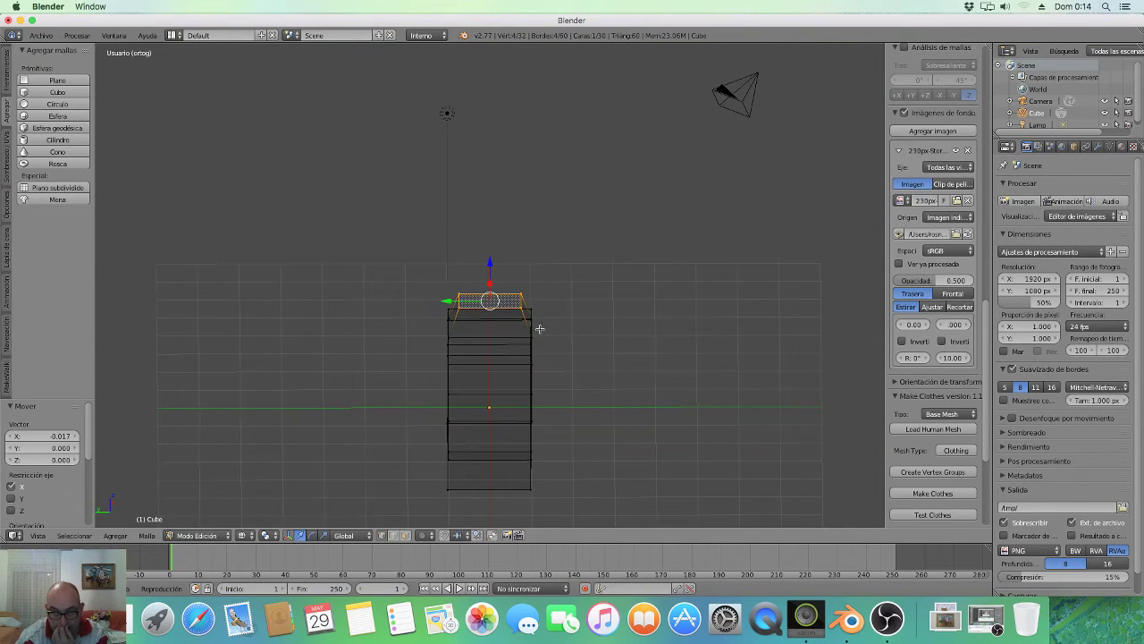
middle_drag(539, 329, 396, 324)
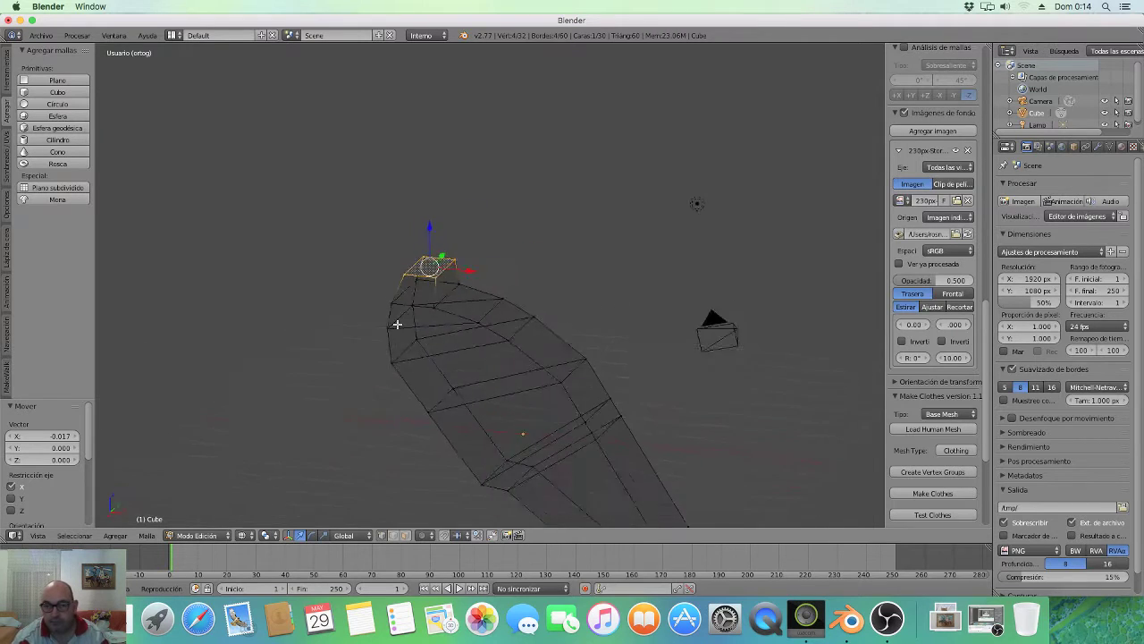
middle_drag(396, 323, 468, 335)
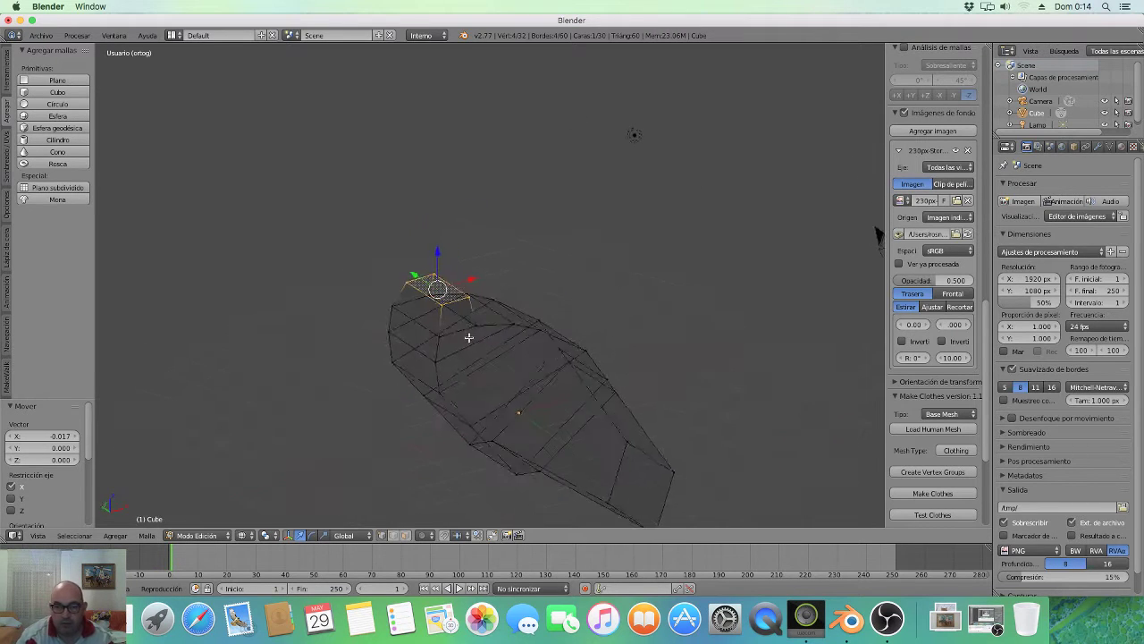
click(38, 536)
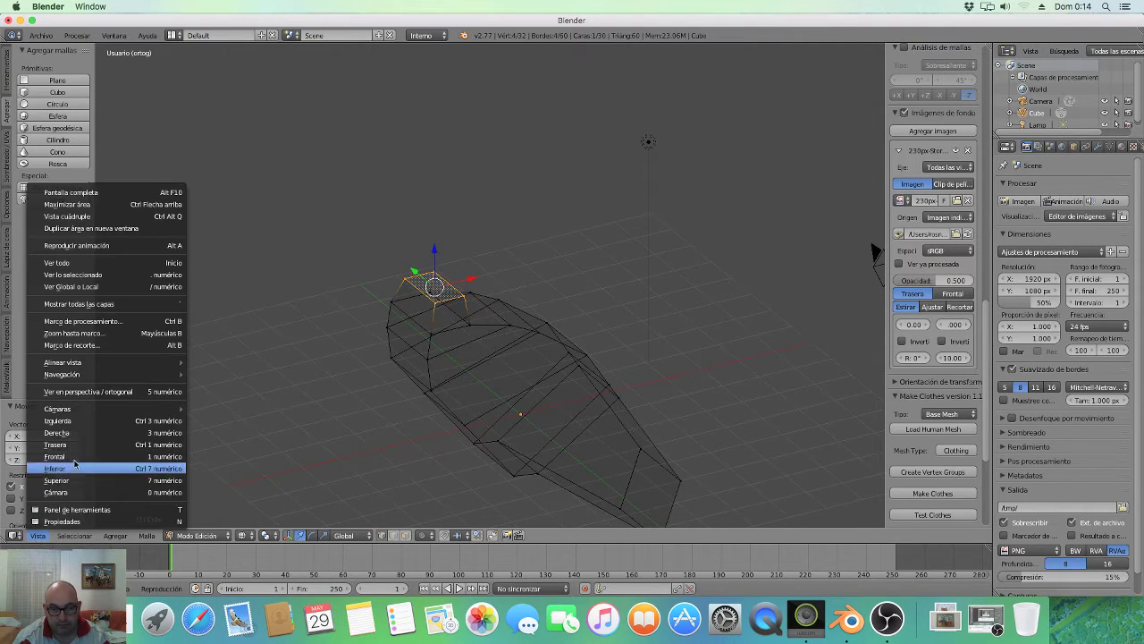
click(77, 456)
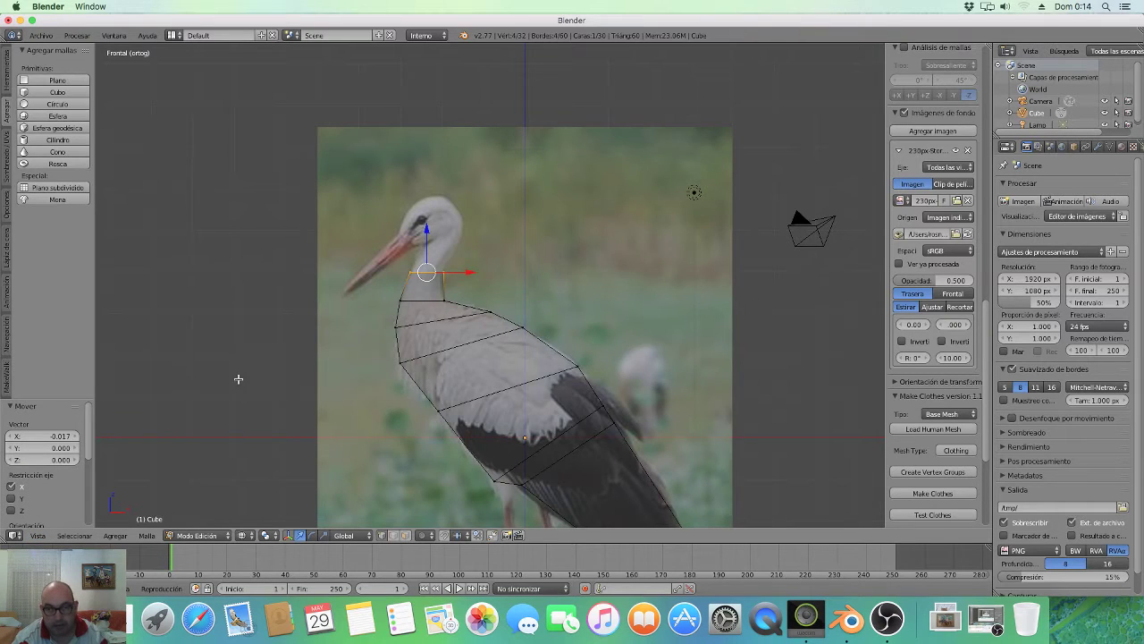
Extrude another neck segment and slide its top edge right along the neck's curve.
scroll(234, 380, up, 4)
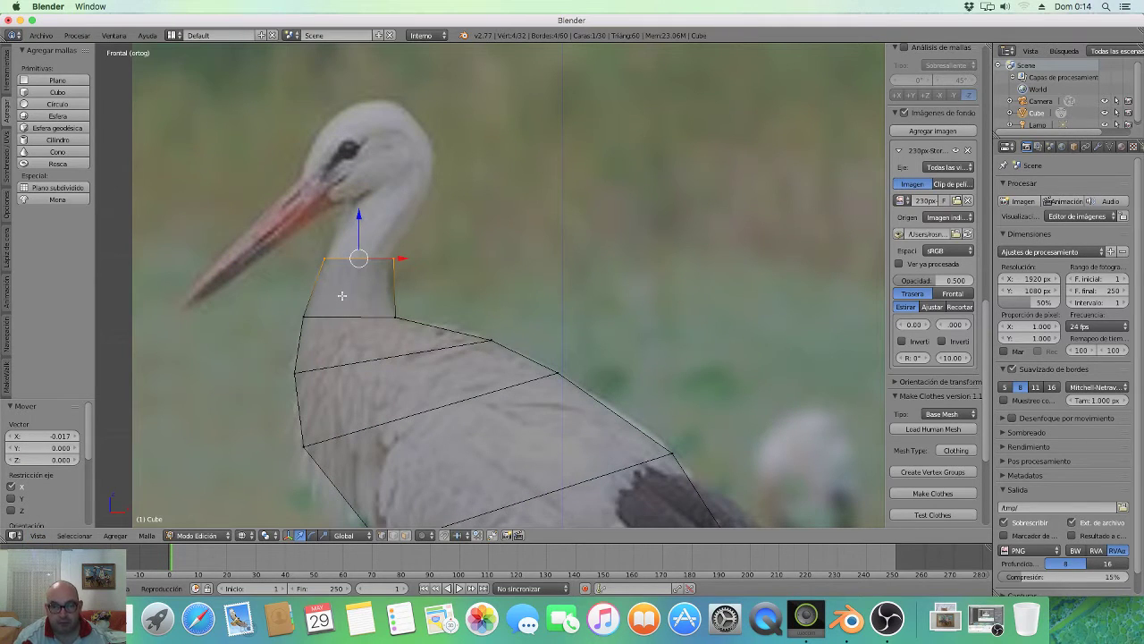
key(e)
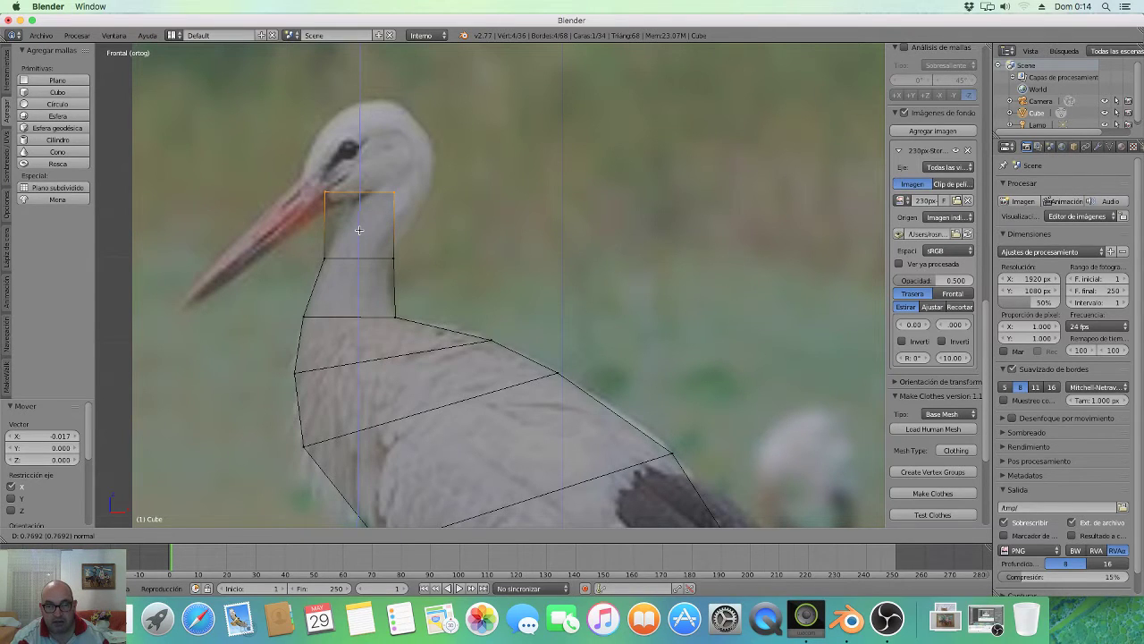
click(358, 230)
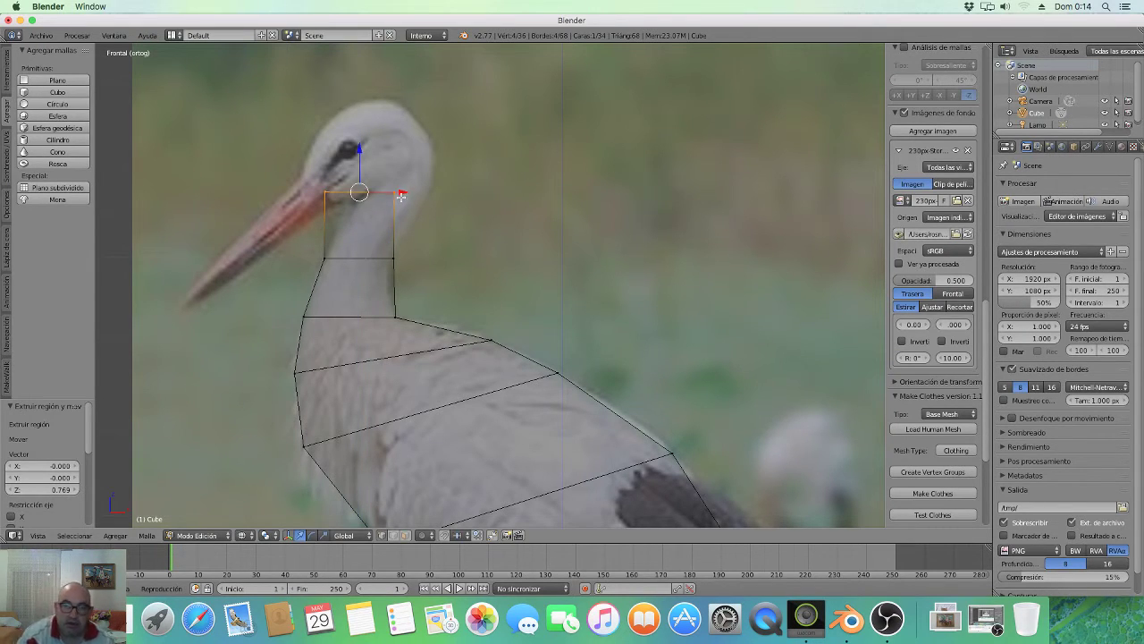
drag(401, 196, 430, 202)
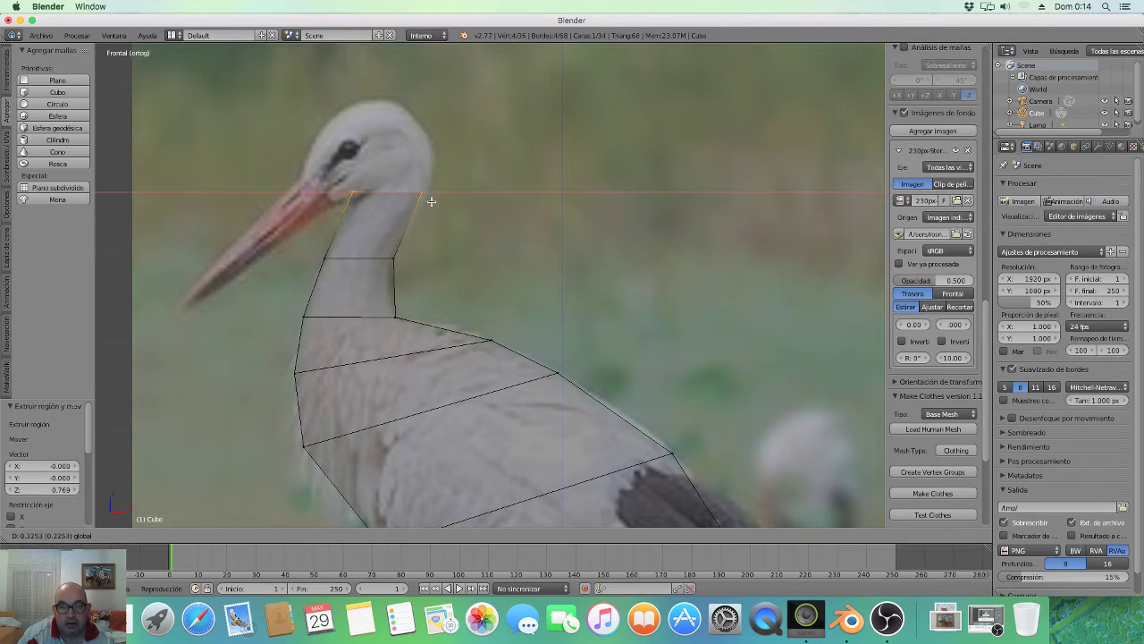
click(437, 206)
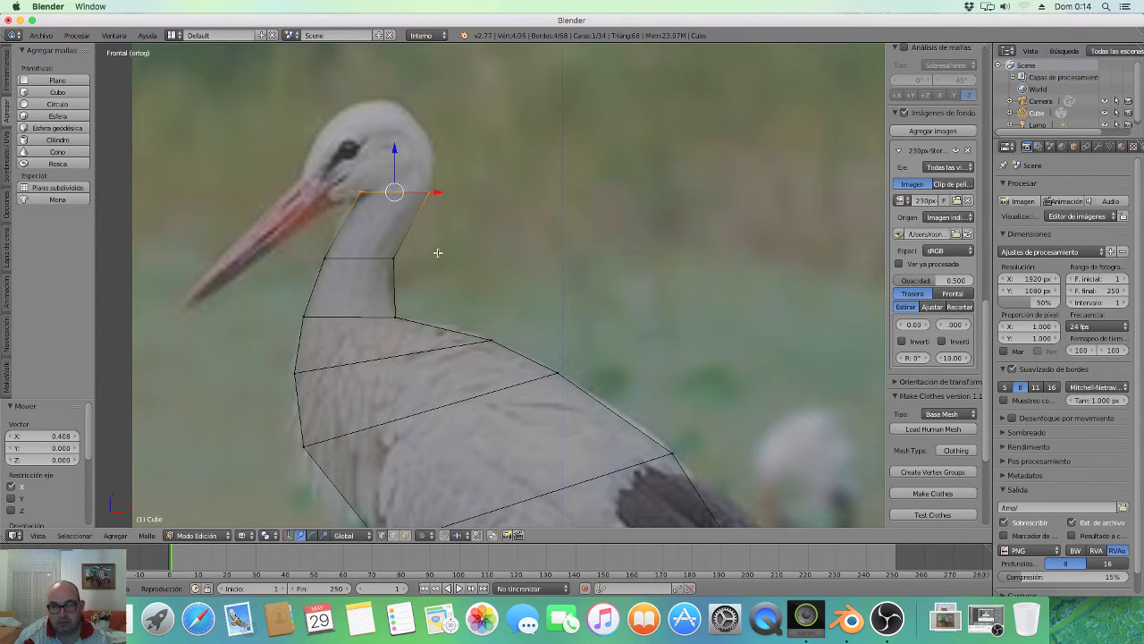
Lower the top edge slightly on Z, nudge it on X, and extrude it upward again.
key(g)
key(z)
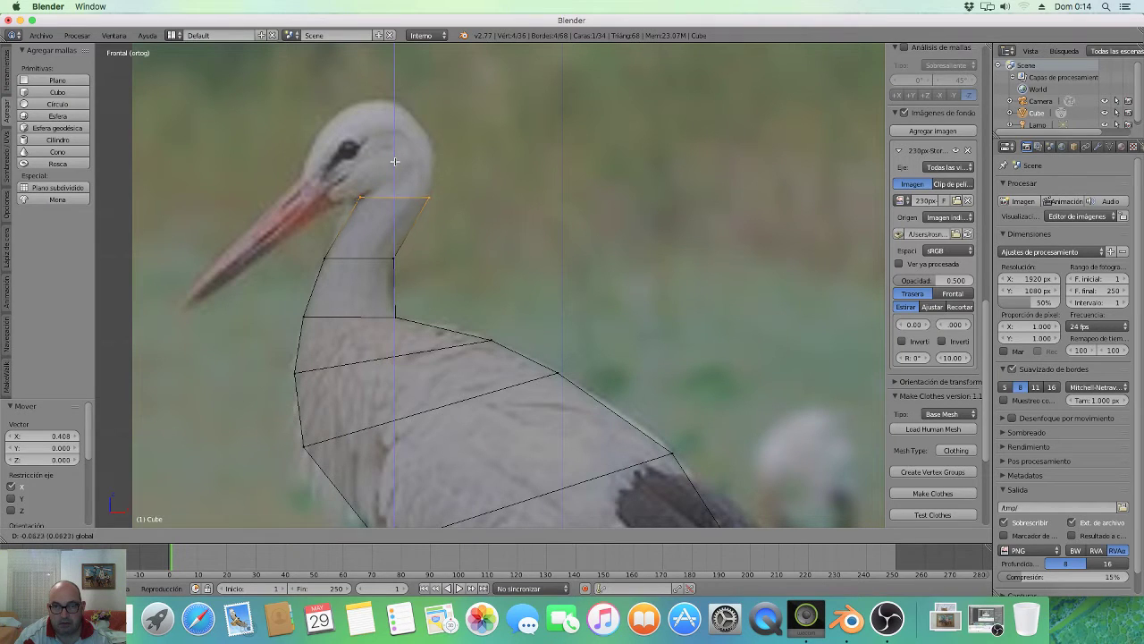
click(440, 195)
key(g)
key(x)
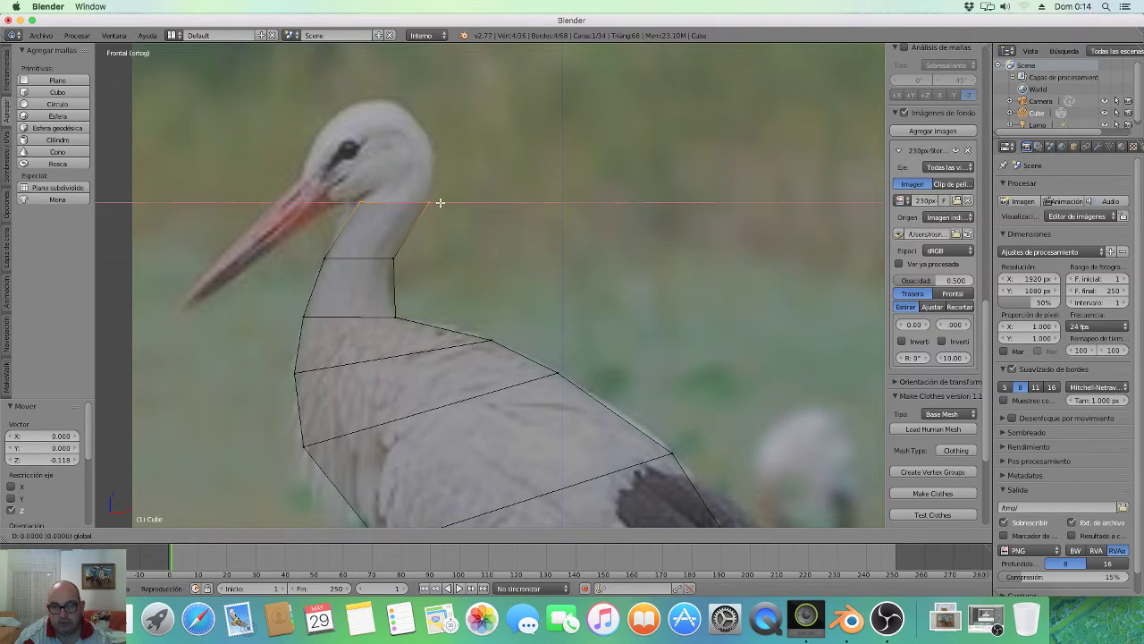
click(436, 203)
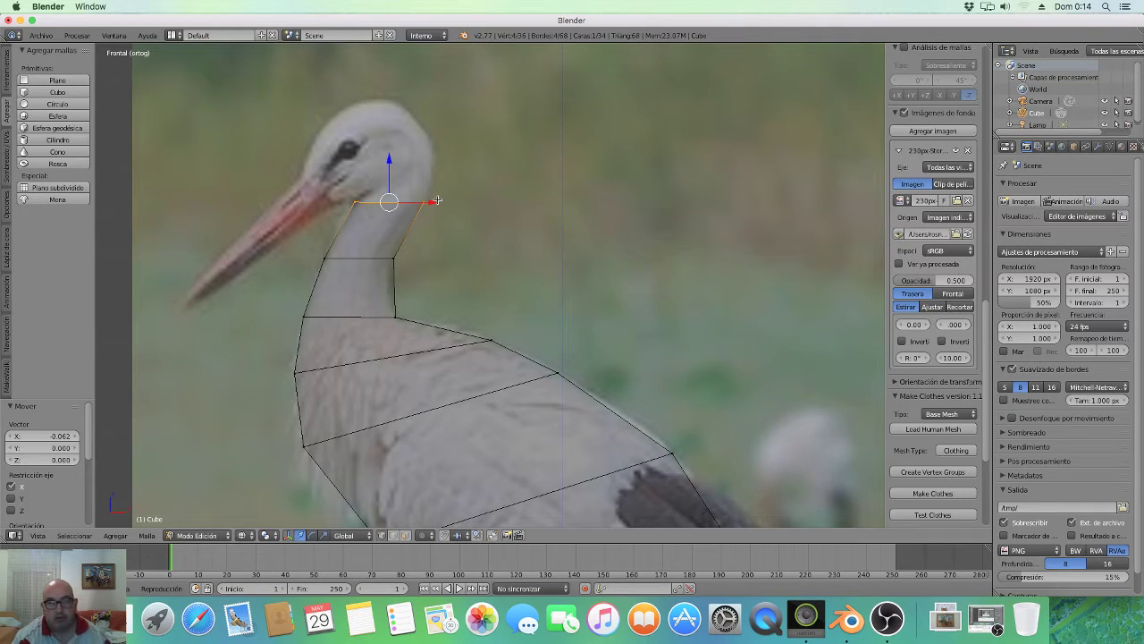
key(e)
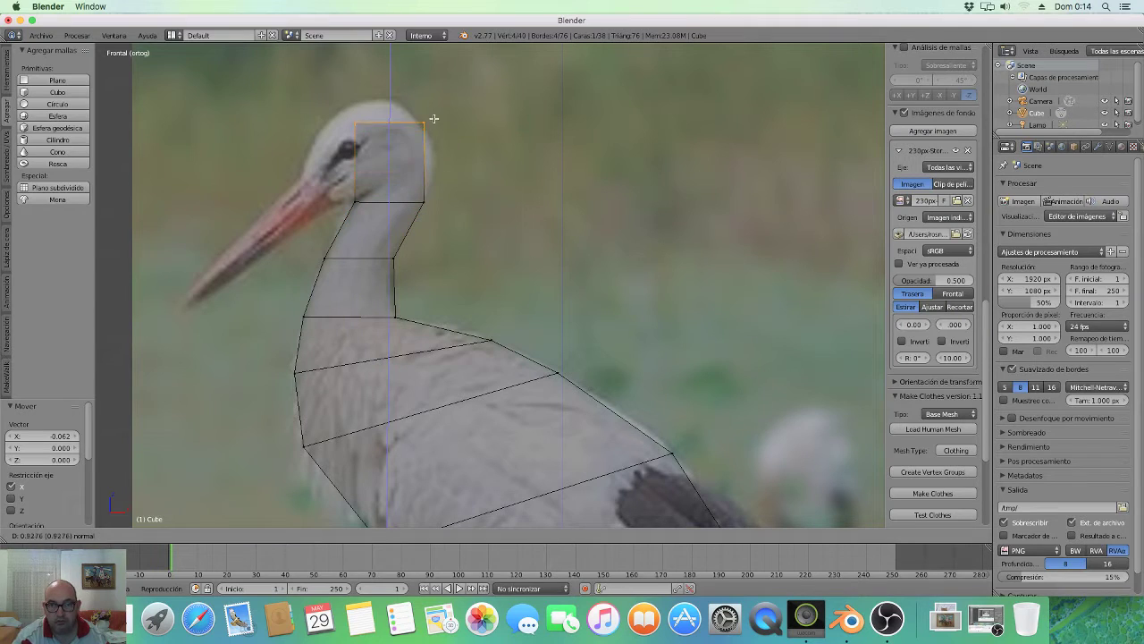
Finish the head extrusion, lower its top edge, and add a loop cut across the head face.
click(435, 93)
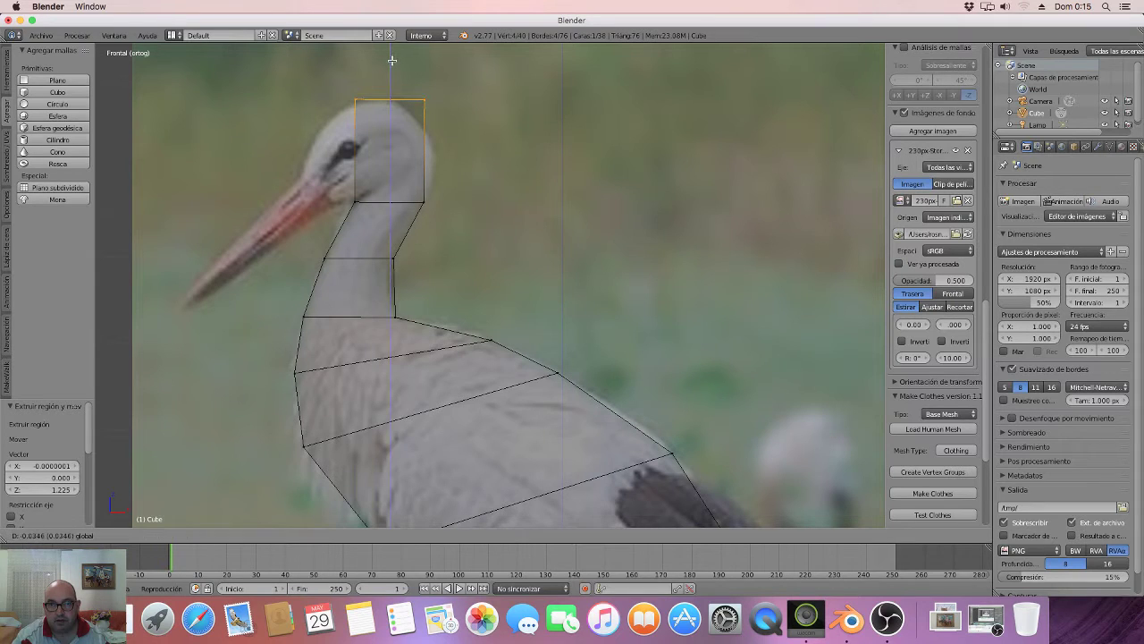
drag(392, 56, 391, 61)
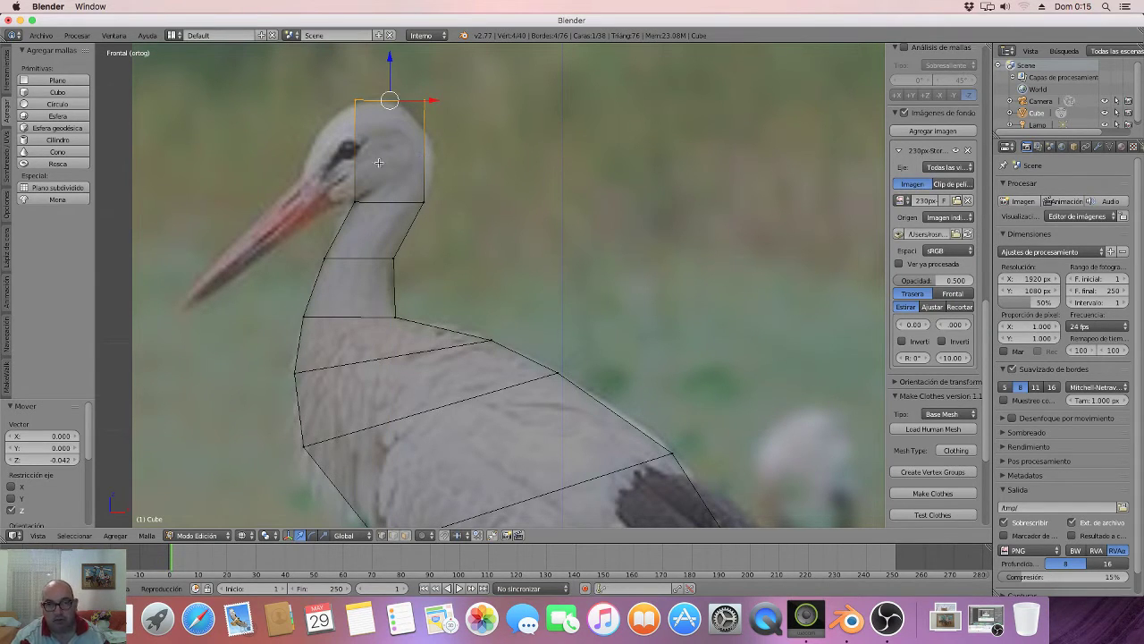
key(a)
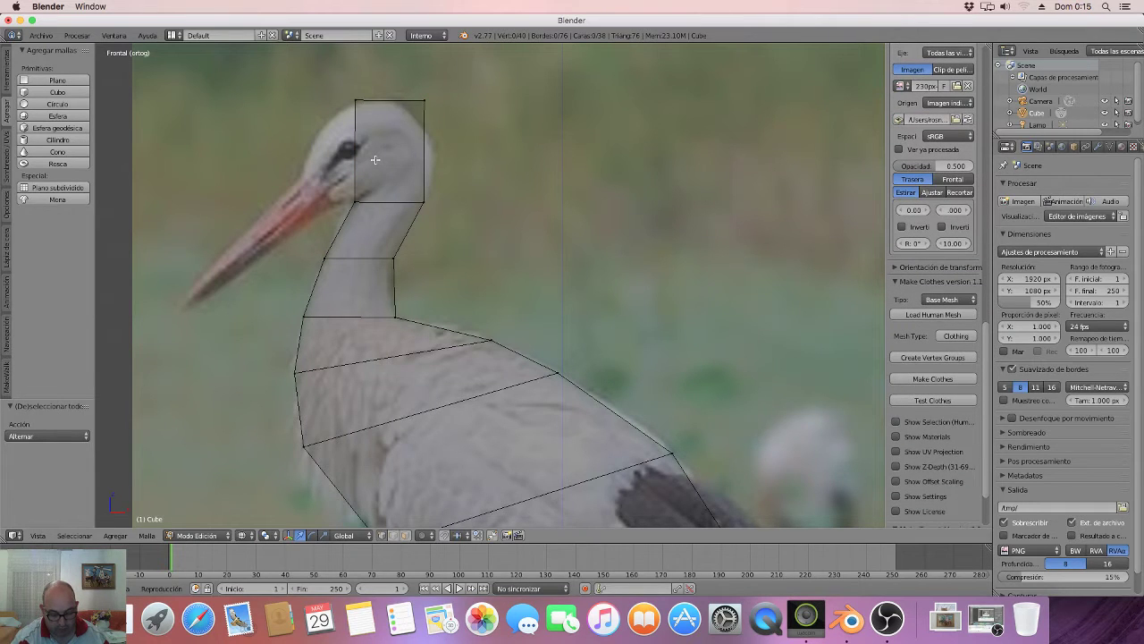
key(ctrl+r)
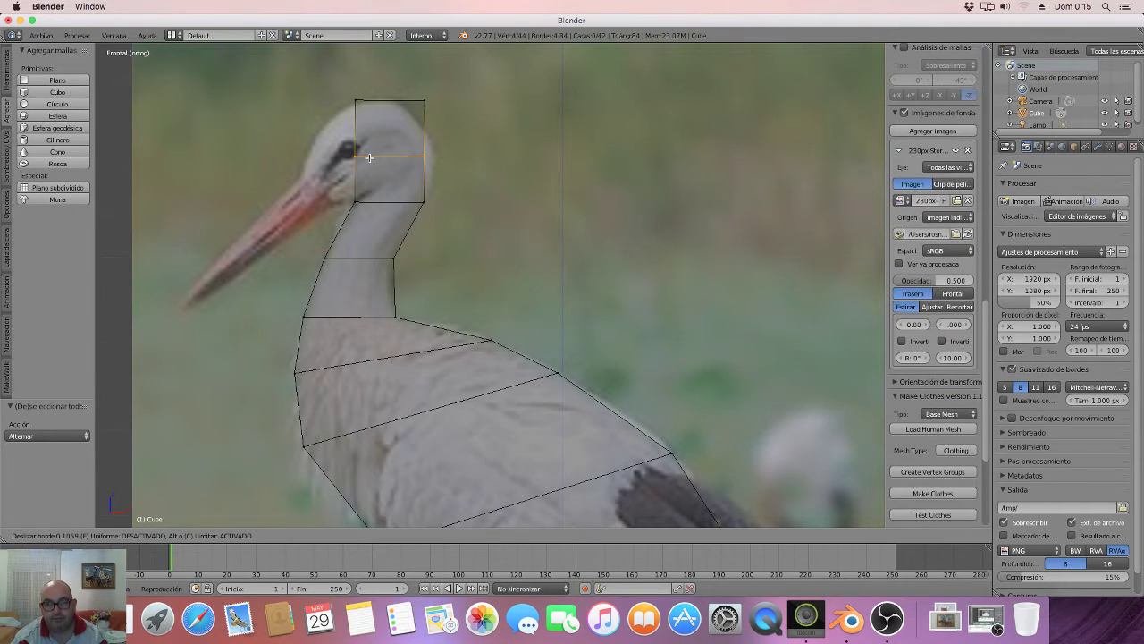
click(369, 161)
click(369, 161)
key(a)
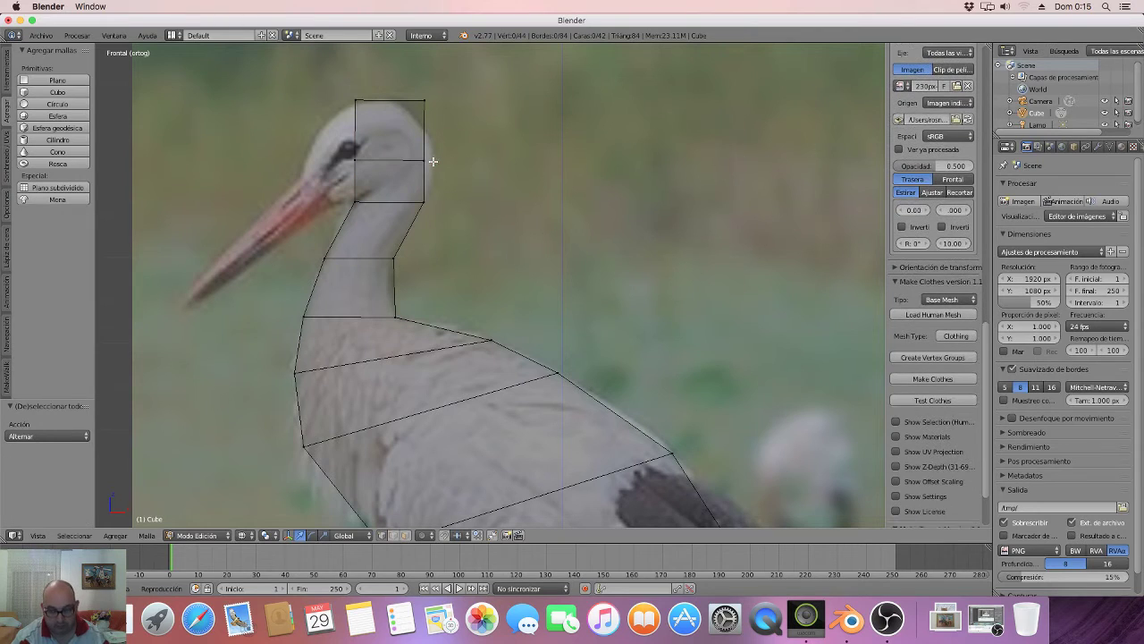
Pull the top-right head vertex inward and slightly up to match the head outline.
key(b)
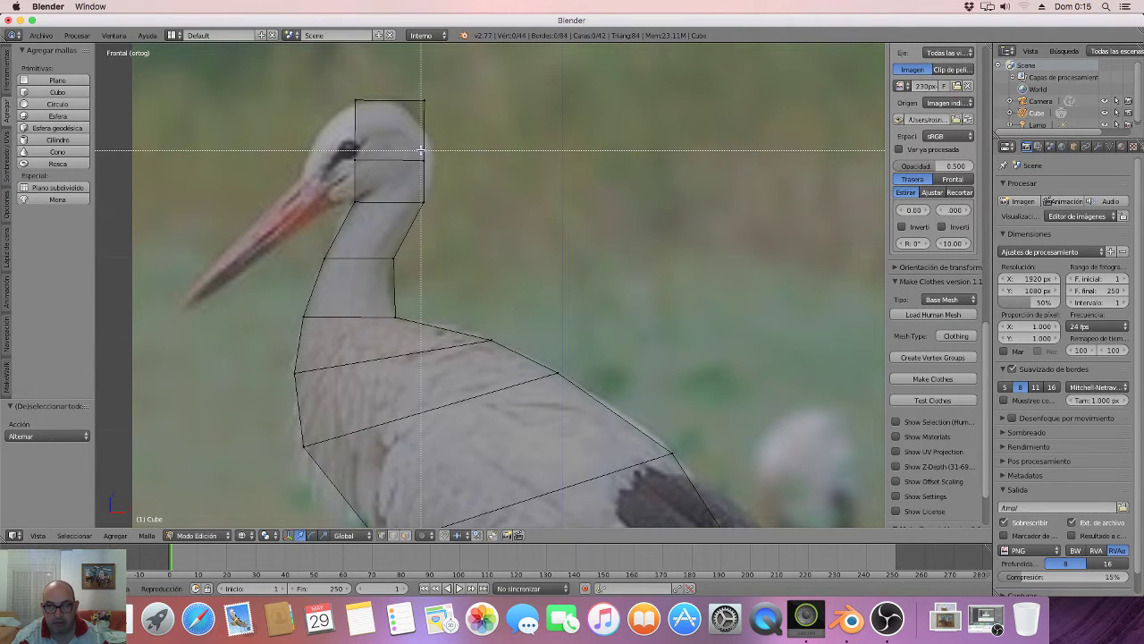
mouse_move(446, 146)
mouse_down()
mouse_move(412, 168)
mouse_move(480, 162)
mouse_move(474, 150)
mouse_up()
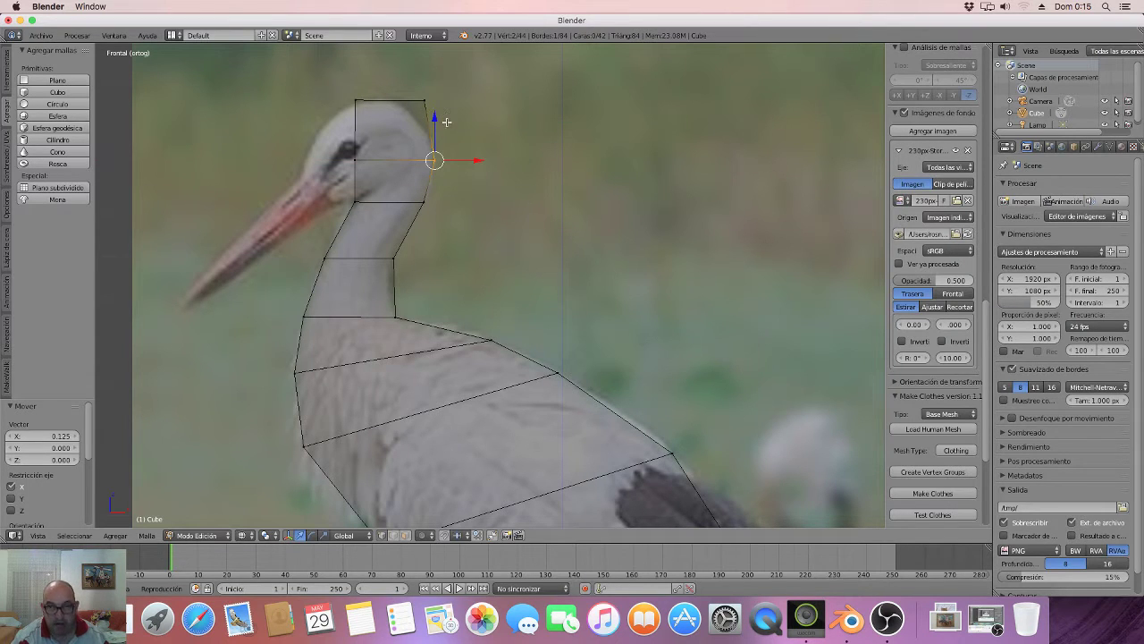
key(a)
key(b)
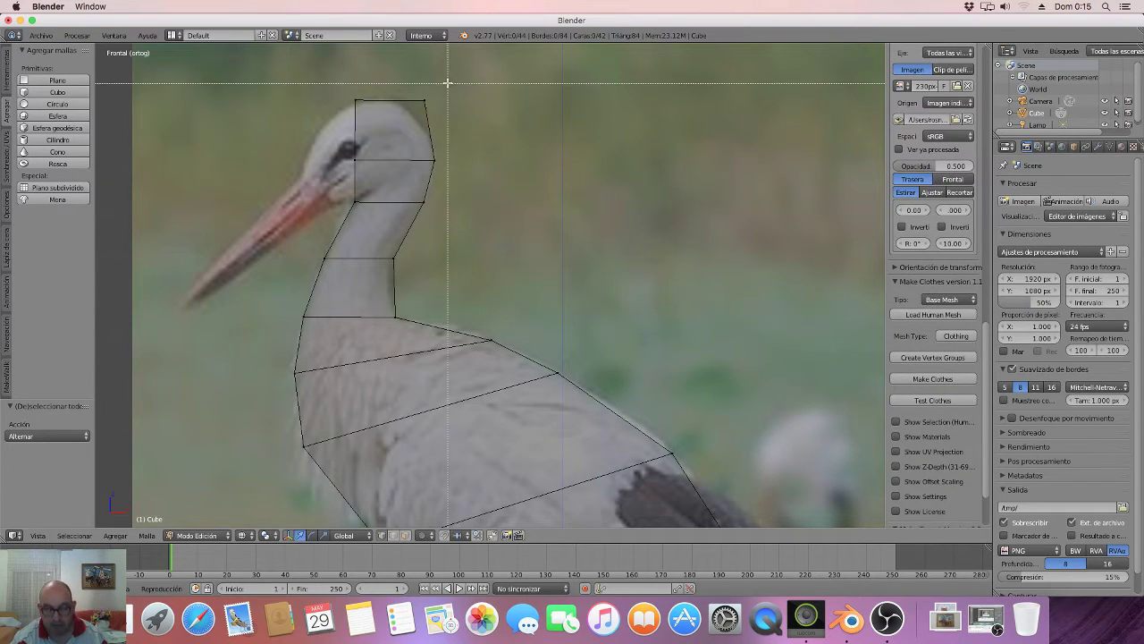
mouse_move(415, 114)
mouse_down()
mouse_move(436, 90)
mouse_move(426, 85)
mouse_up()
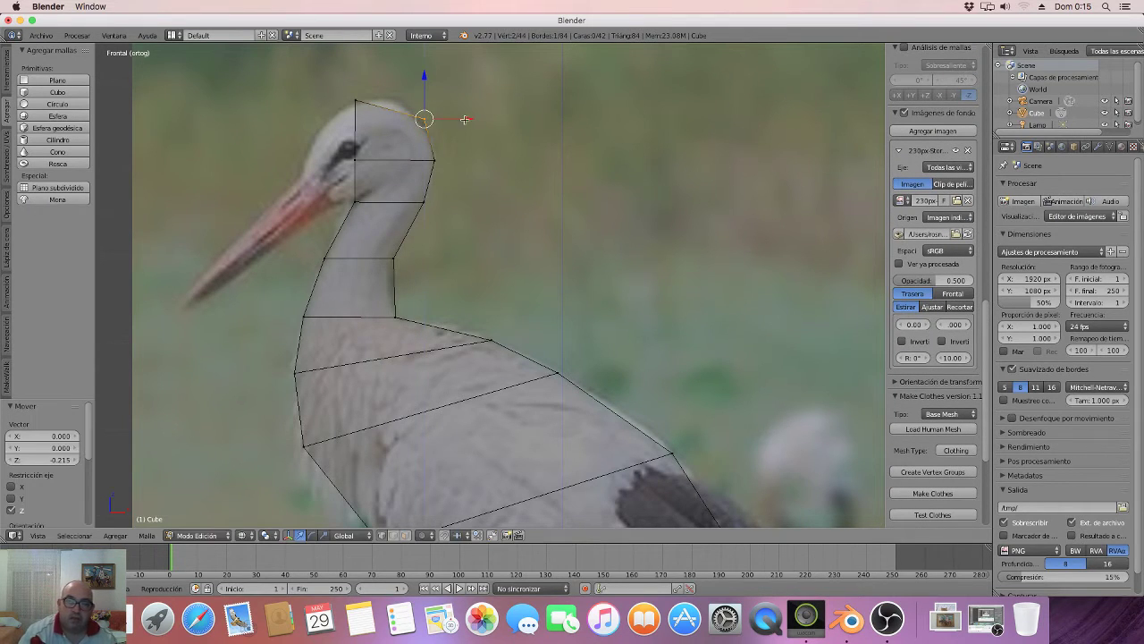
drag(465, 119, 452, 111)
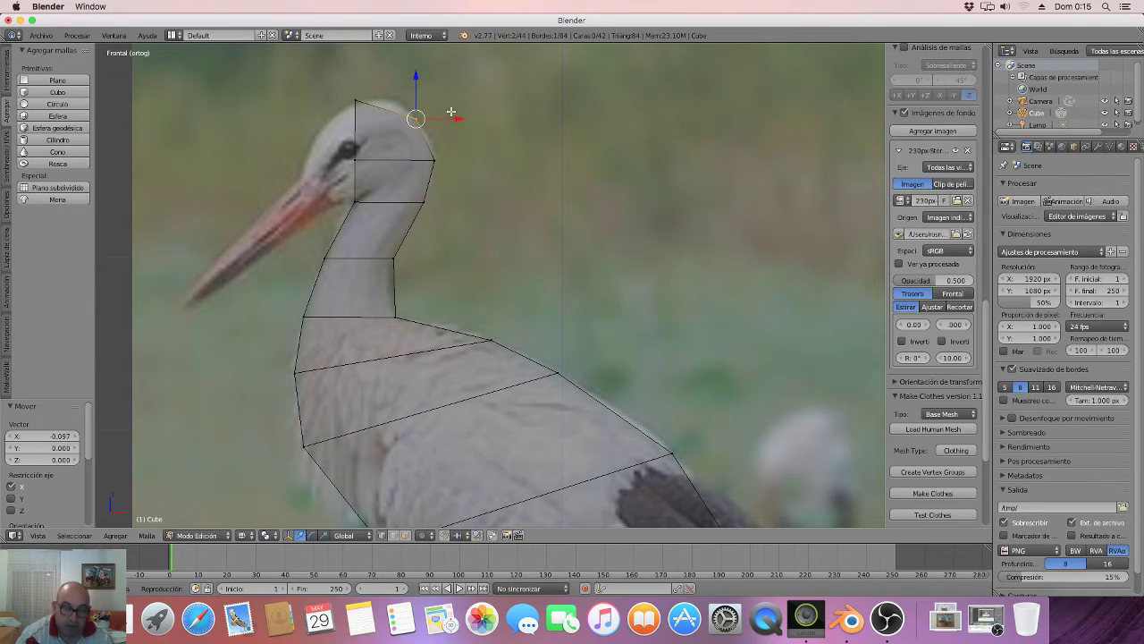
mouse_move(416, 89)
mouse_down()
mouse_move(458, 118)
mouse_move(422, 92)
mouse_up()
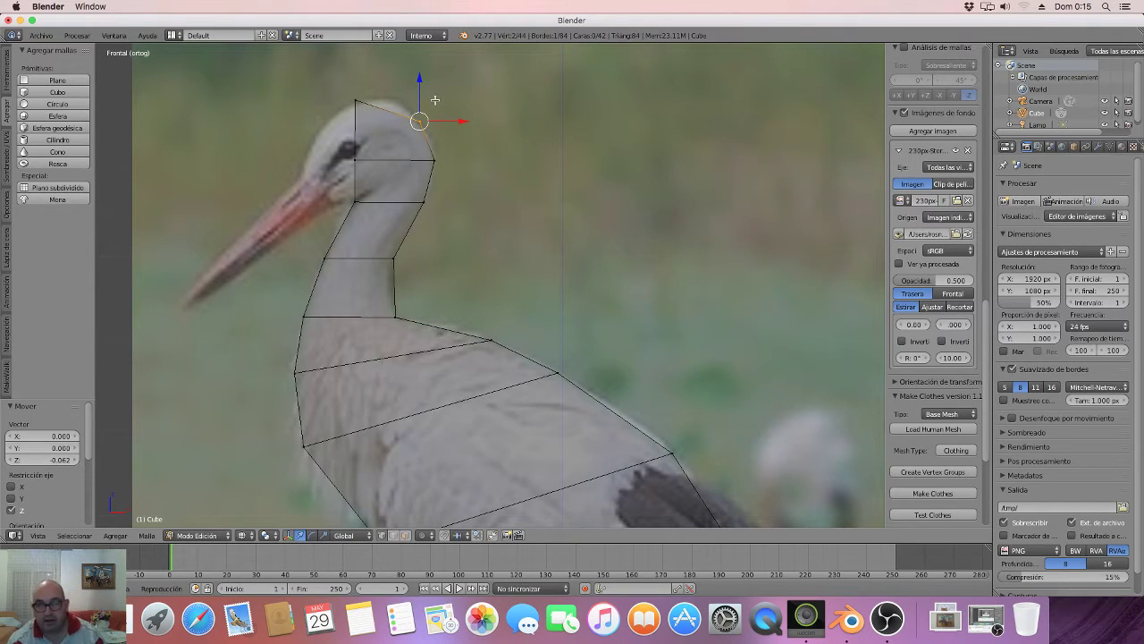
Move the top-left head vertex along Z to fit the head outline.
key(a)
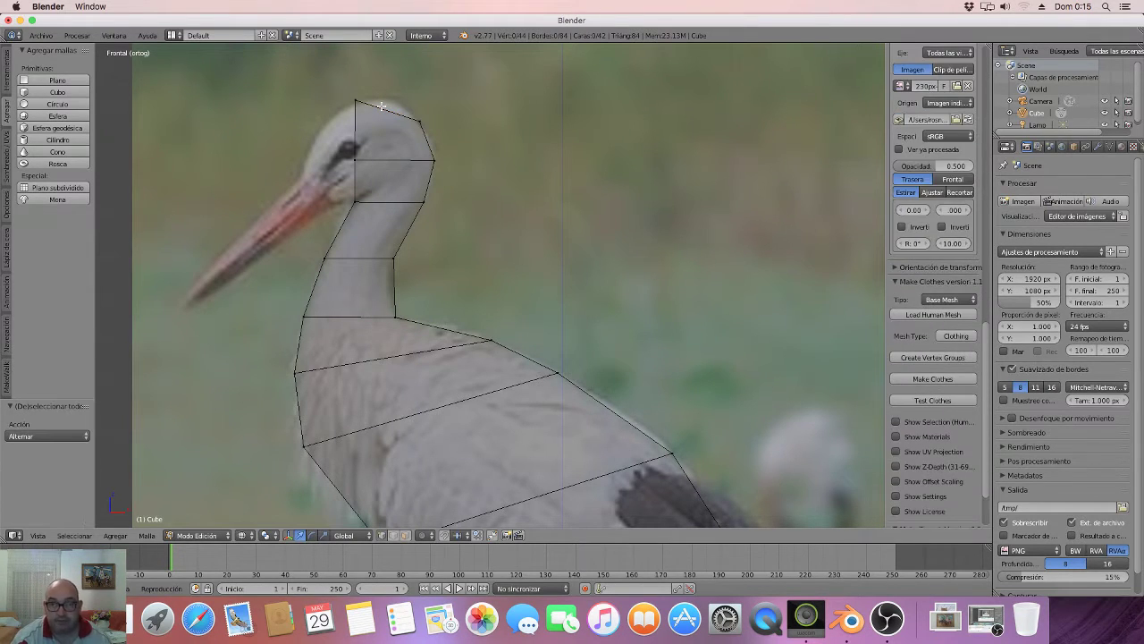
key(b)
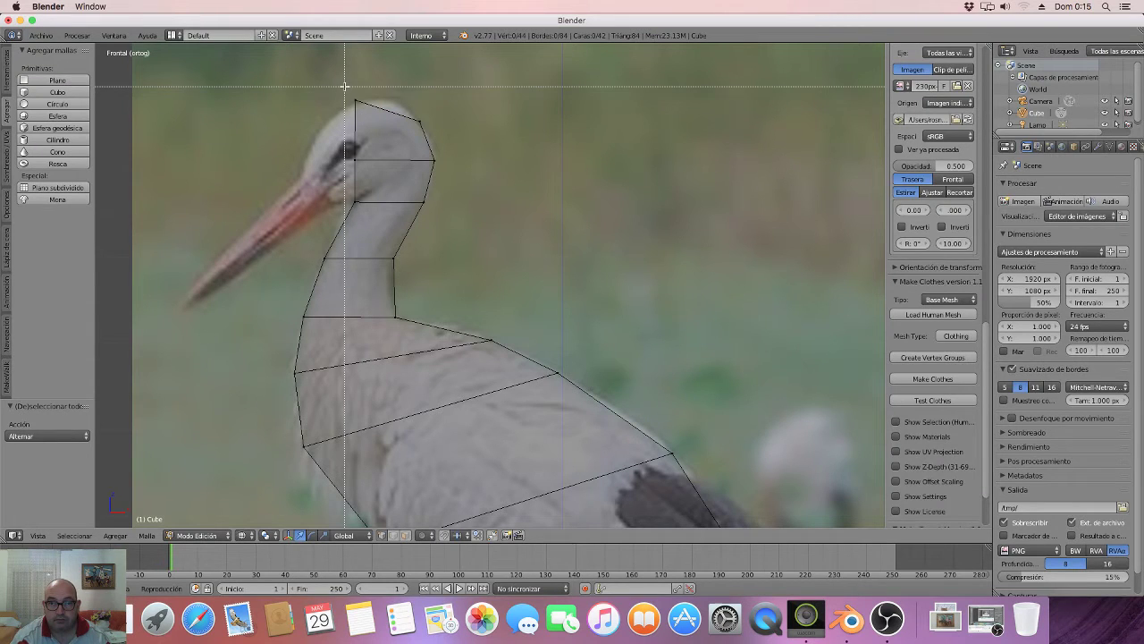
drag(344, 87, 370, 100)
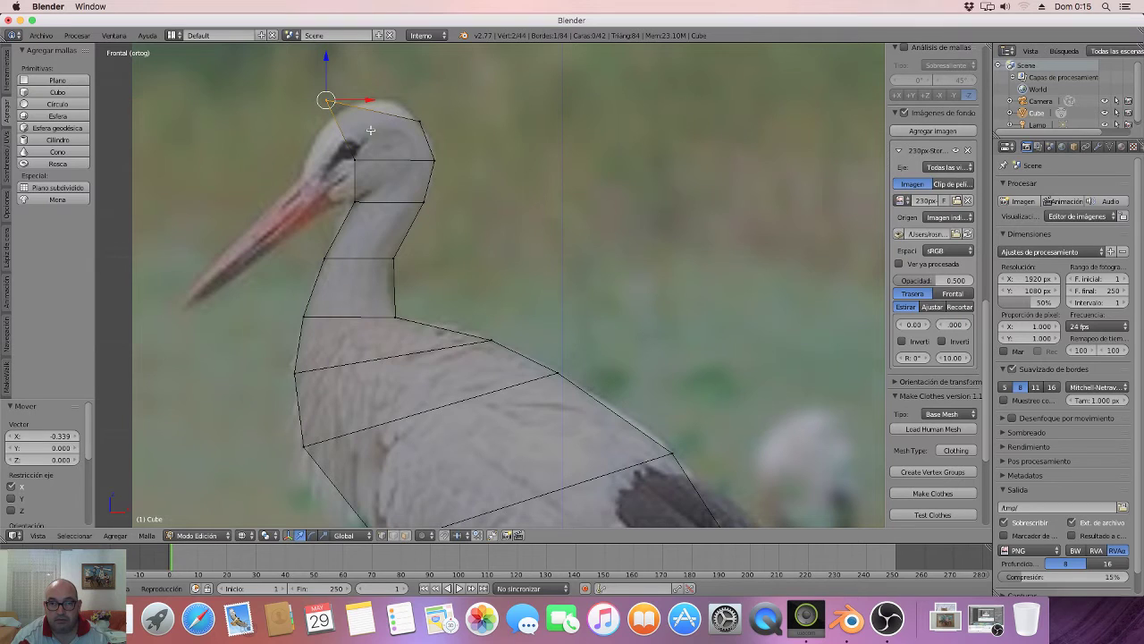
key(g)
key(z)
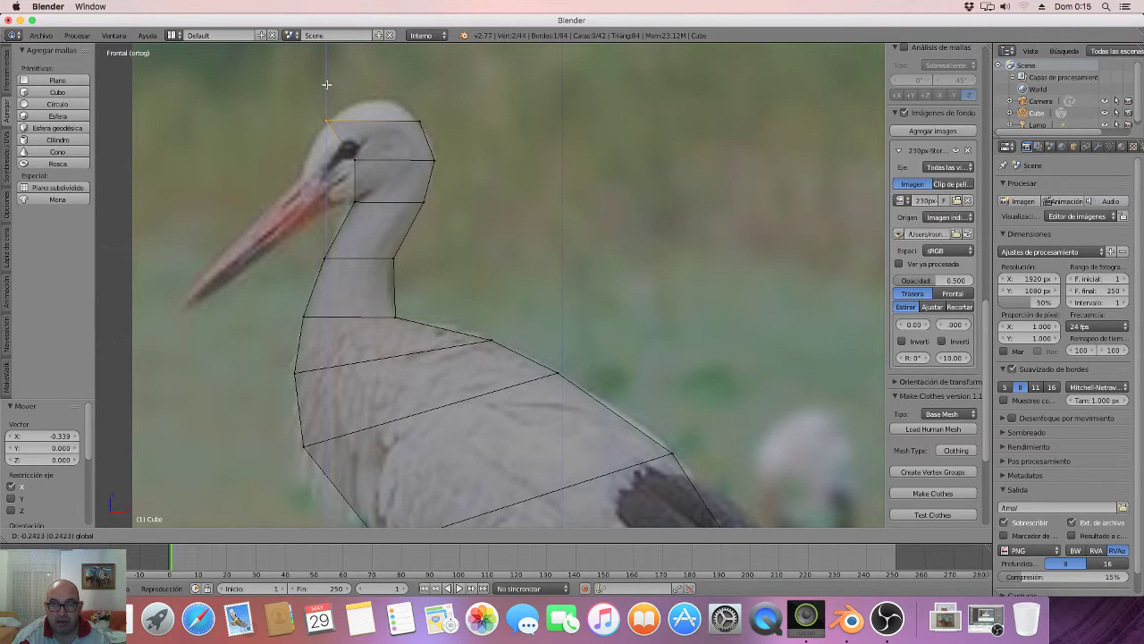
click(326, 85)
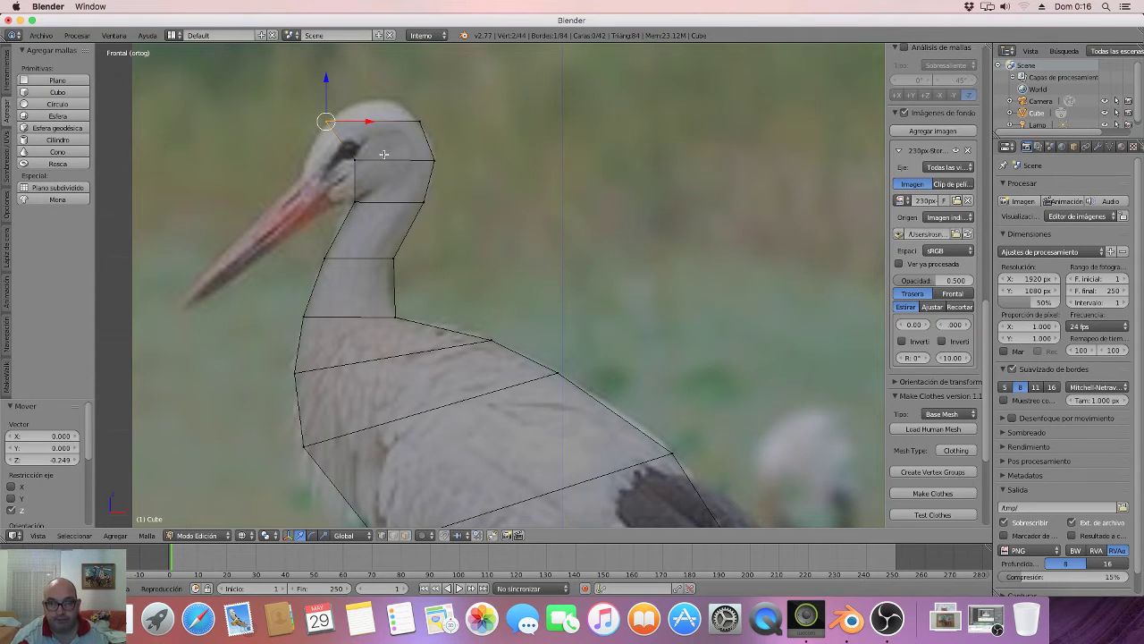
Slide the head loop's left-end vertex to the beak base, lowering it slightly.
key(a)
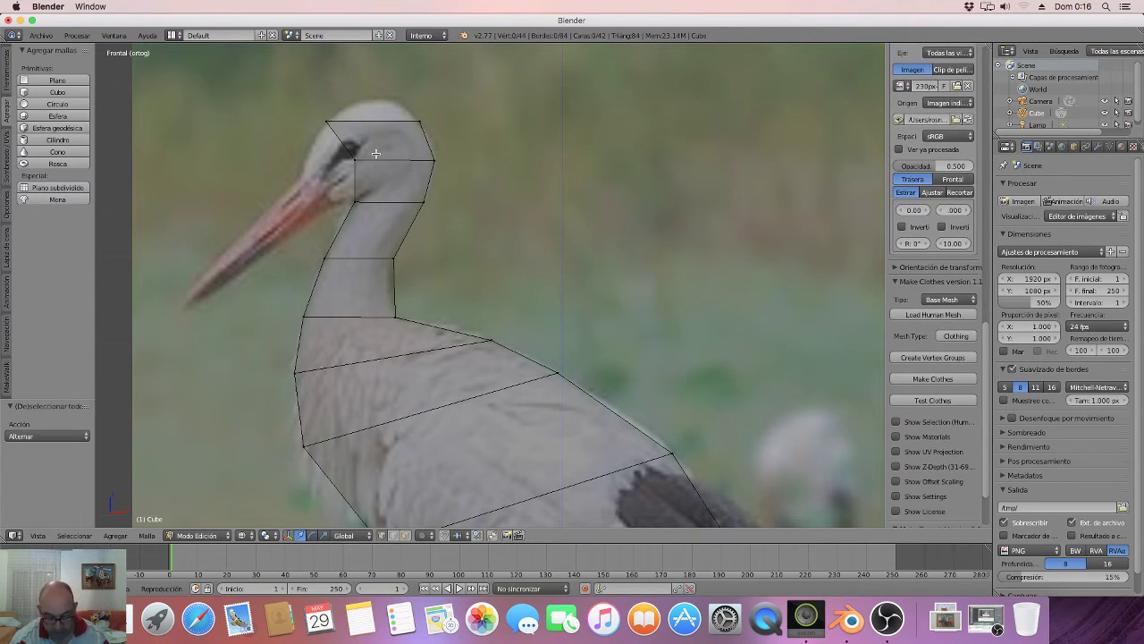
right_click(354, 160)
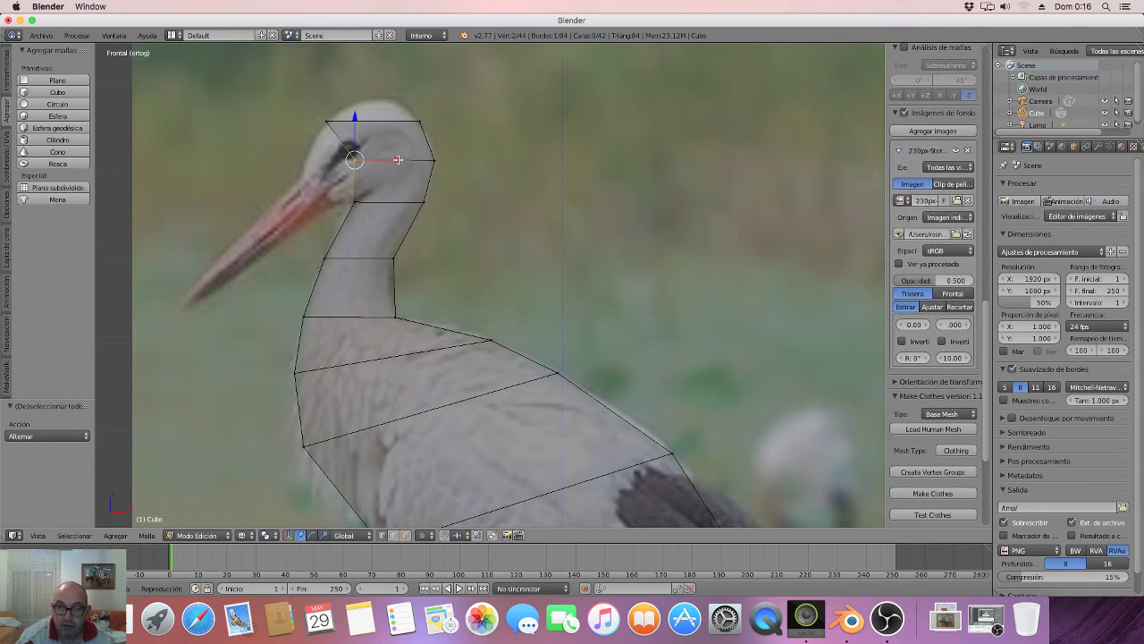
key(g)
key(x)
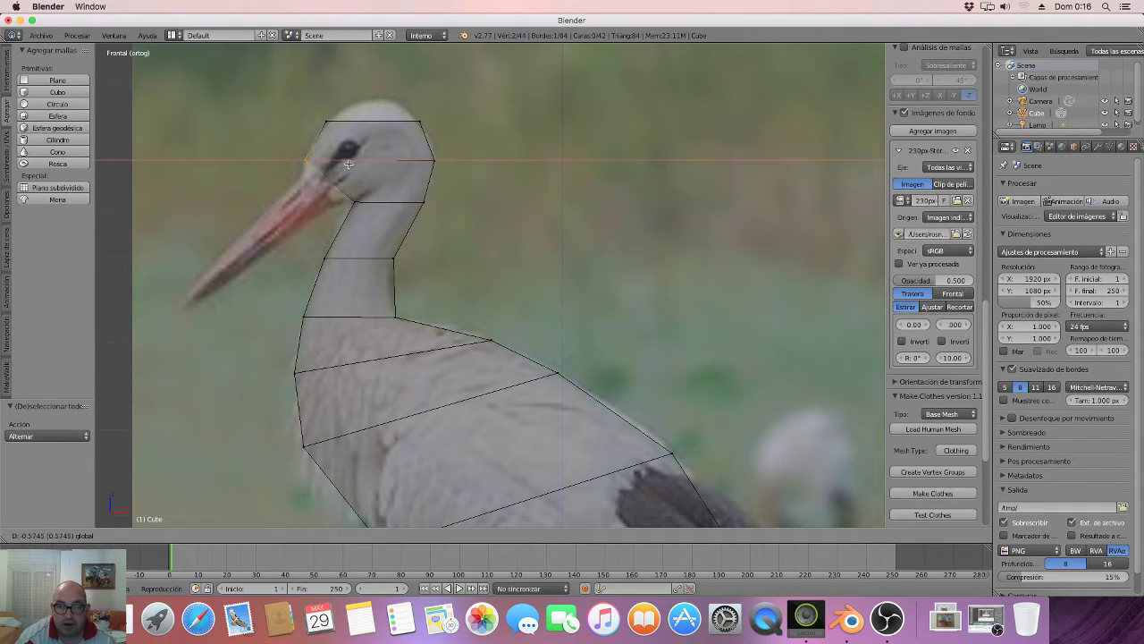
click(348, 163)
key(g)
key(z)
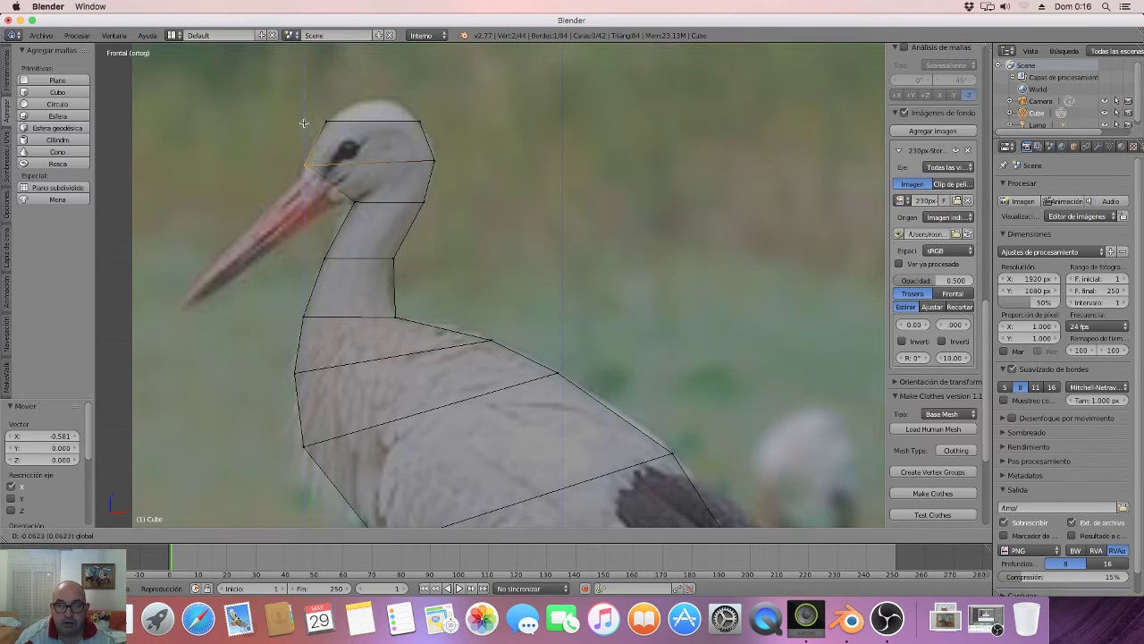
click(329, 150)
key(g)
key(x)
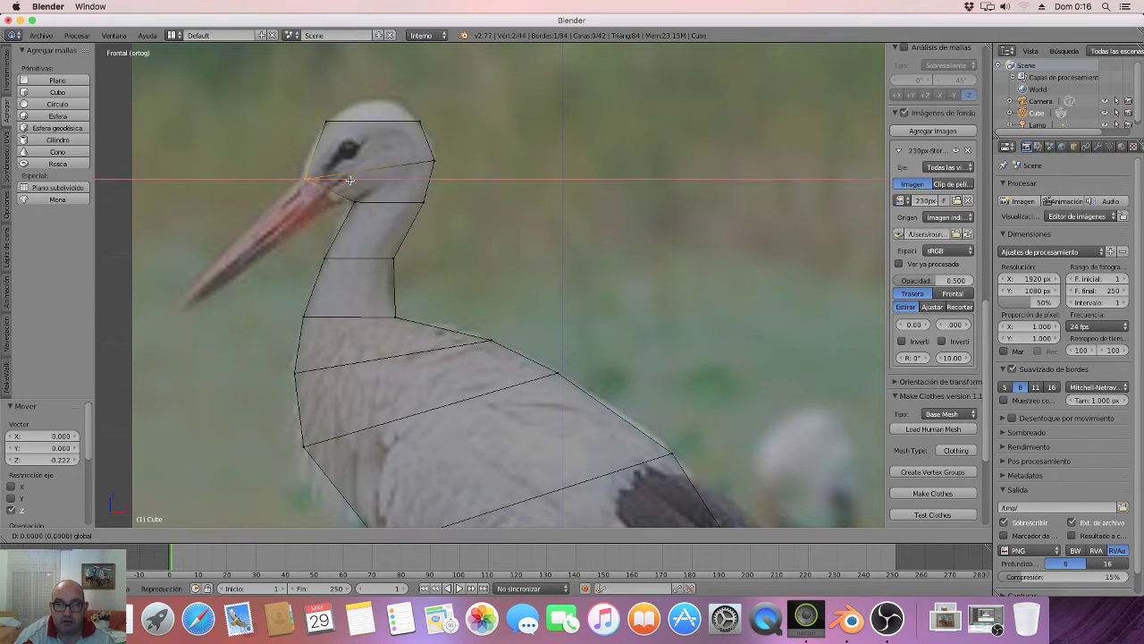
click(374, 135)
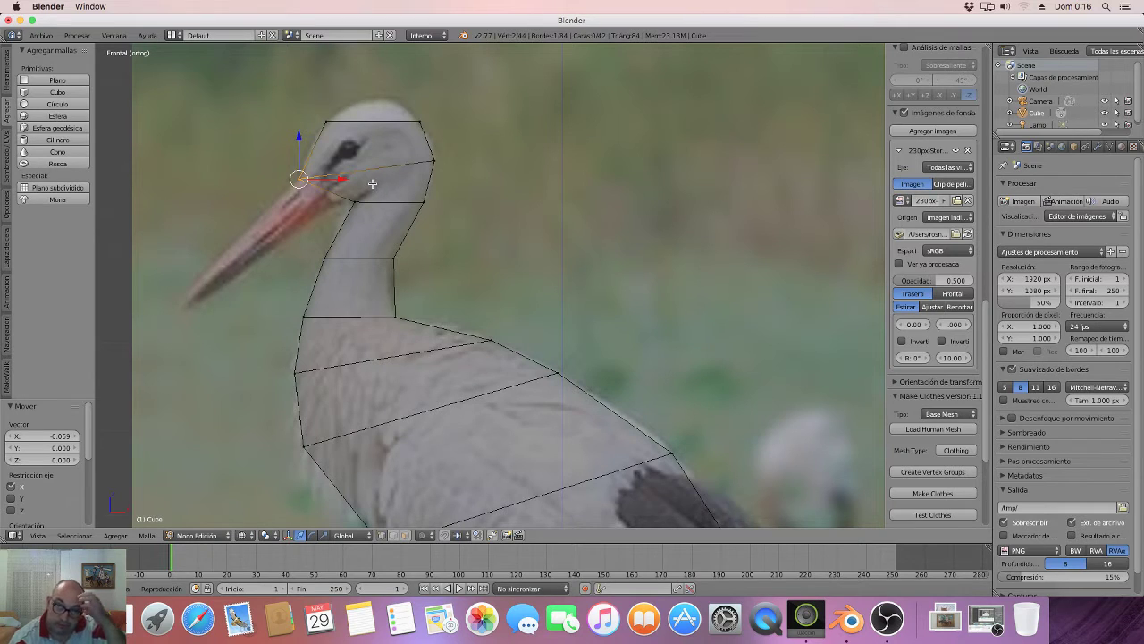
Box-select the head's top edge, then clear the selection.
key(a)
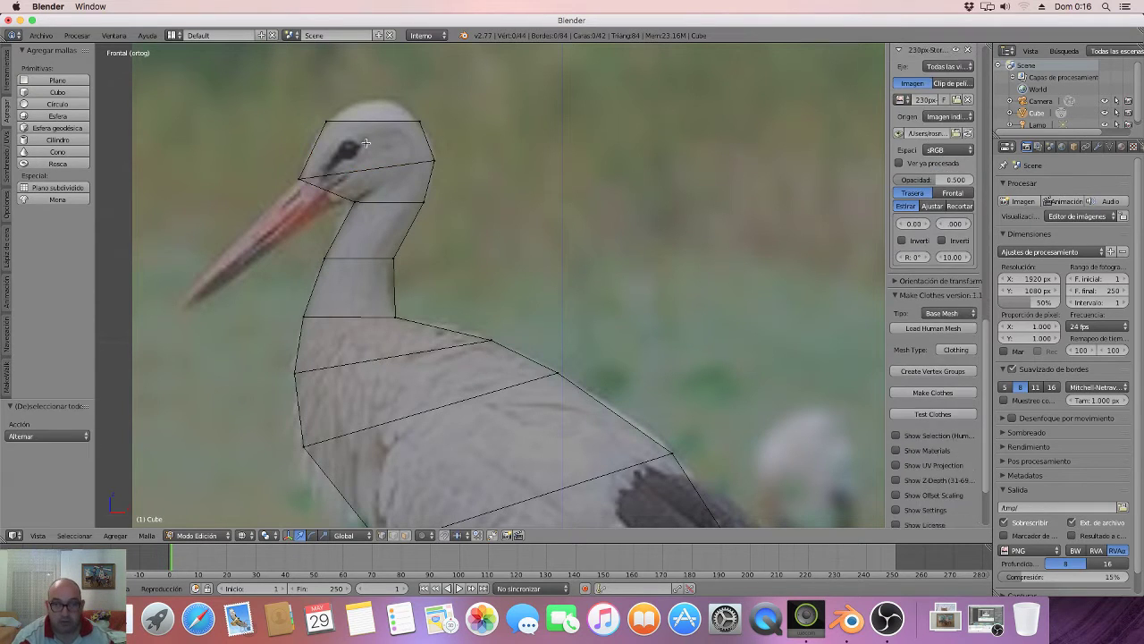
key(b)
drag(319, 96, 440, 123)
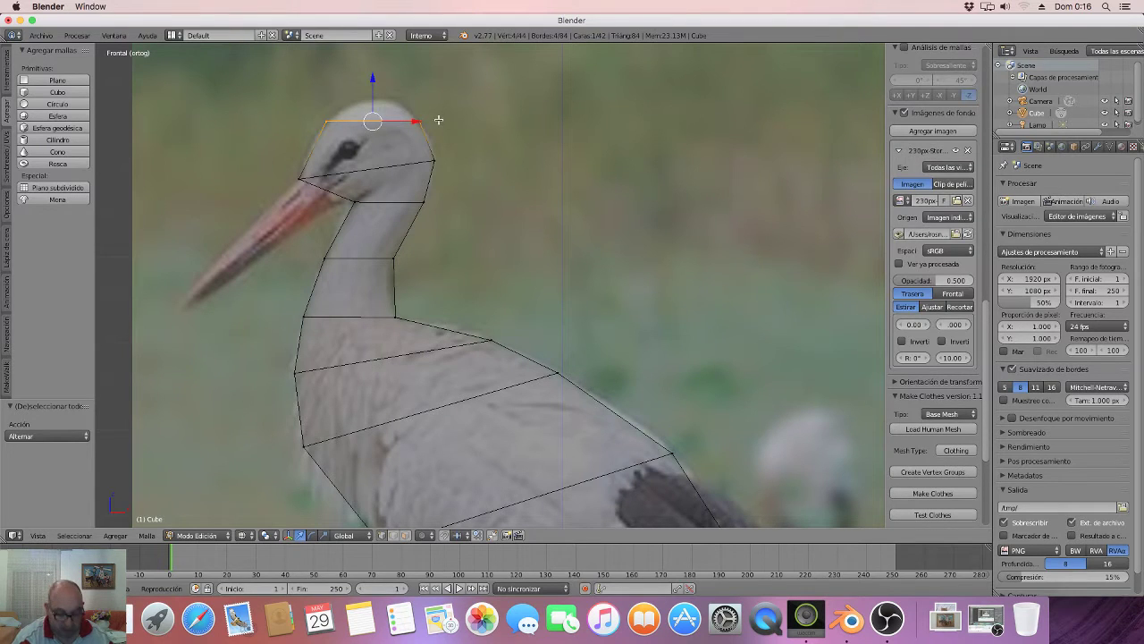
key(a)
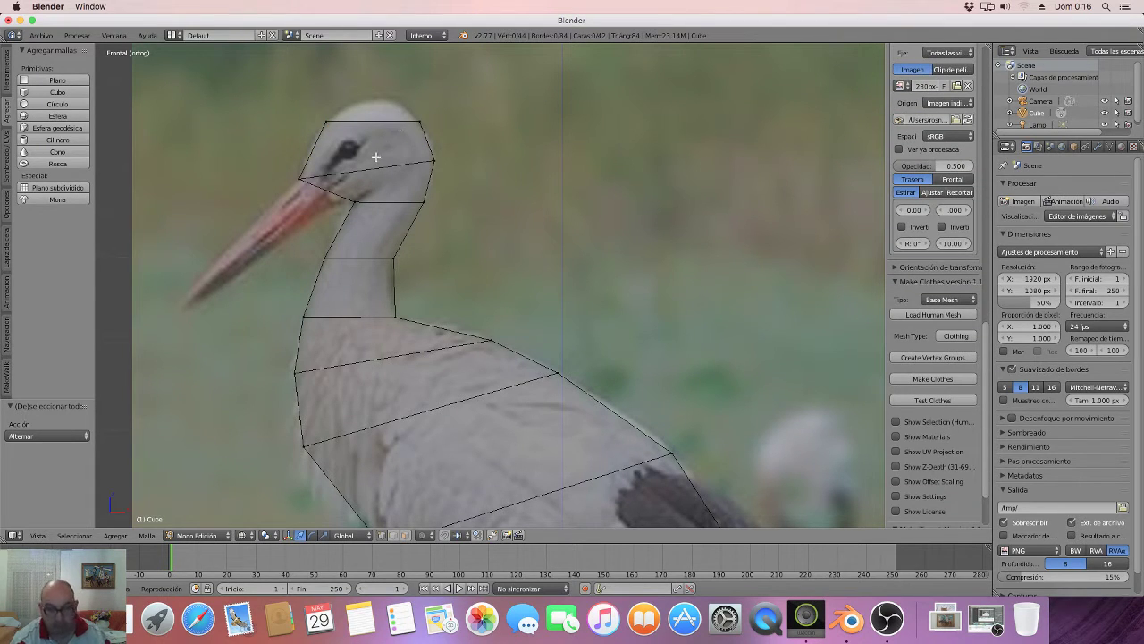
key(ctrl+r)
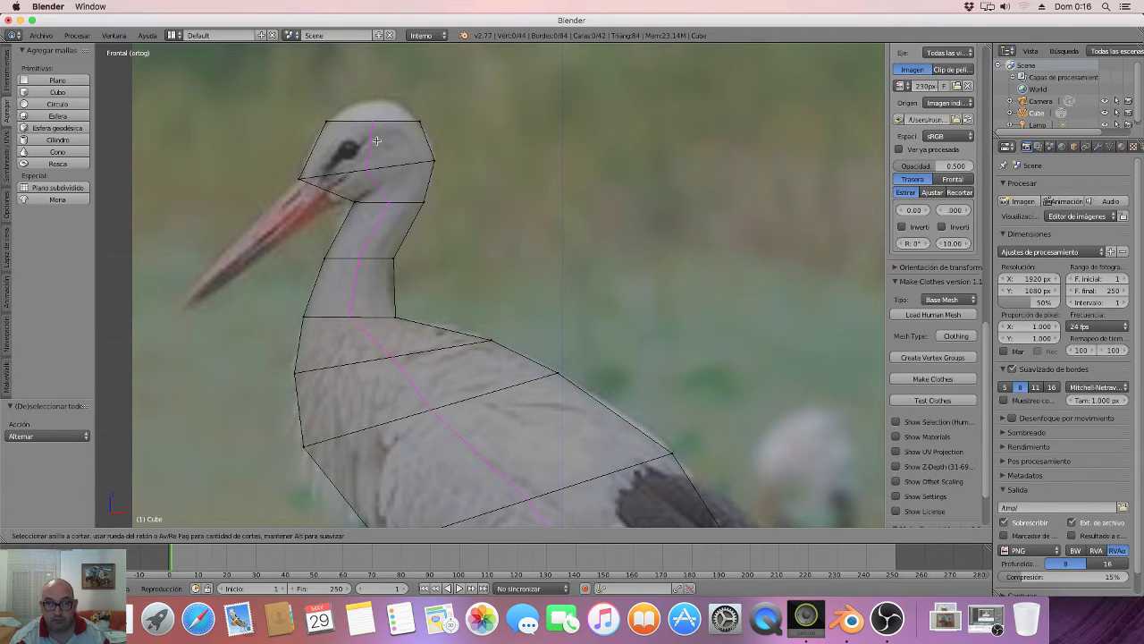
Place a lengthwise edge loop running up through the neck and head.
click(376, 142)
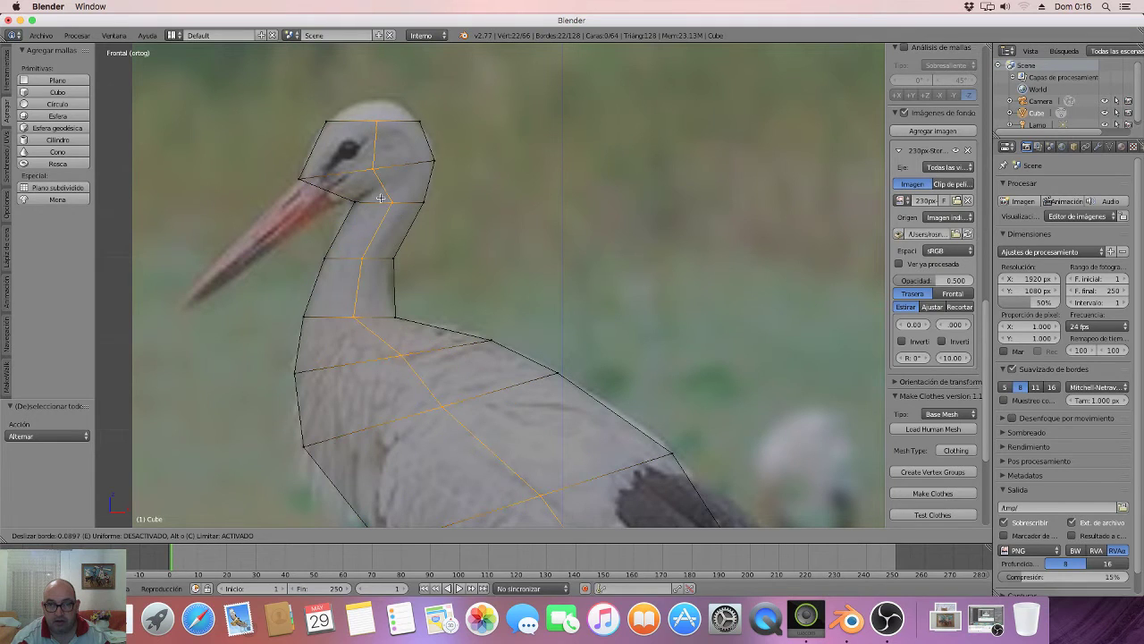
click(377, 144)
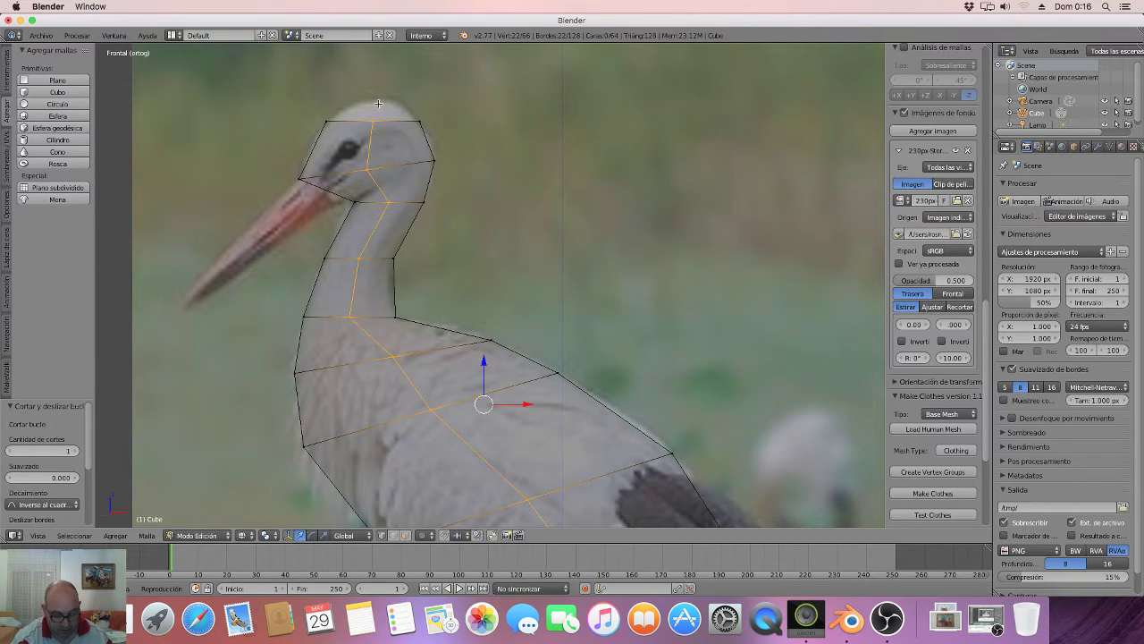
key(a)
click(363, 105)
key(a)
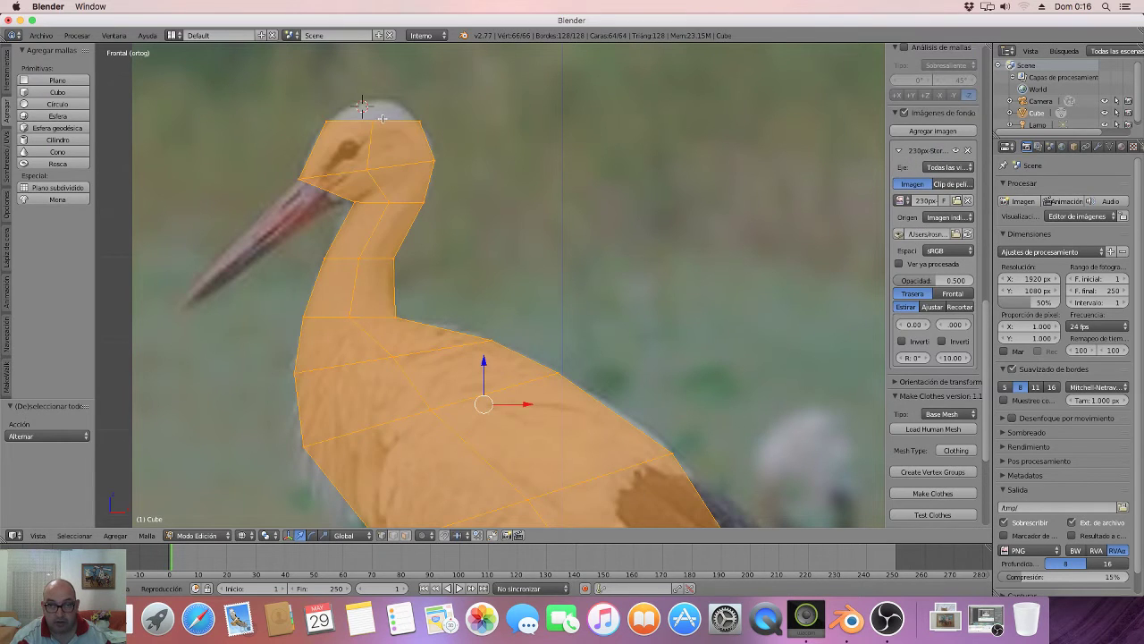
key(a)
Raise the head-top vertex to the crown and shift it slightly right.
key(b)
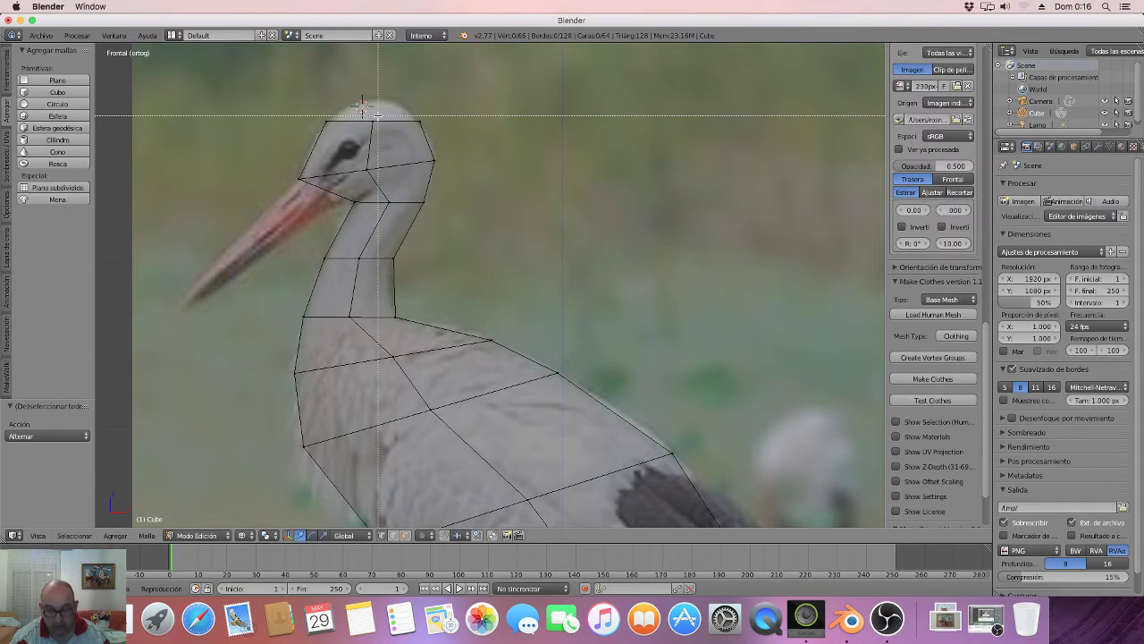
drag(378, 114, 363, 127)
key(g)
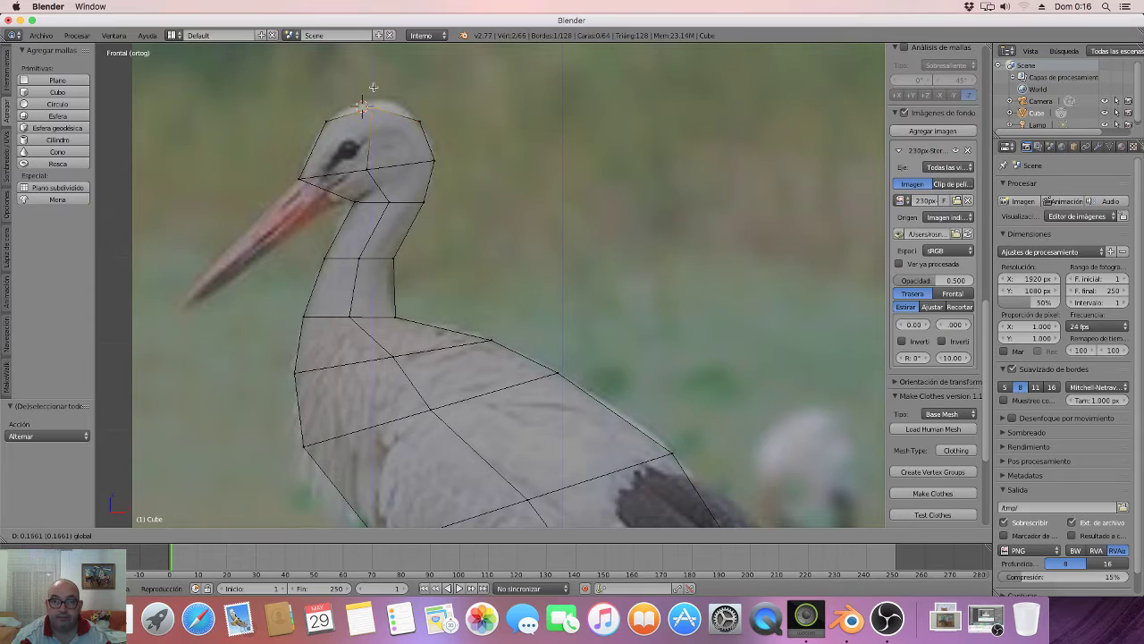
click(376, 79)
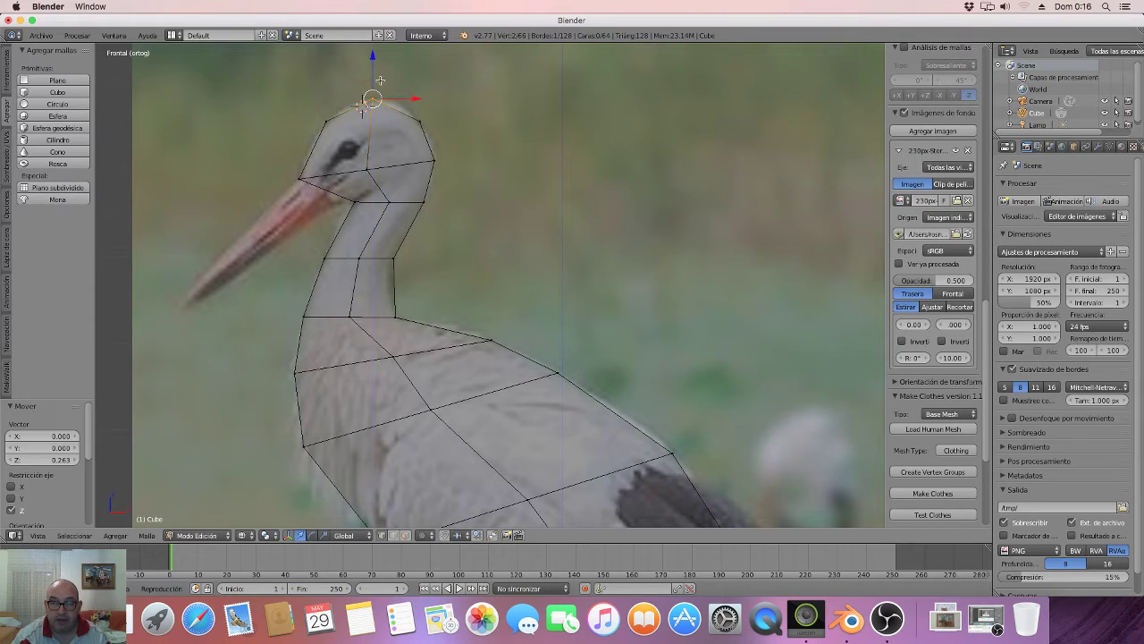
drag(416, 103, 421, 99)
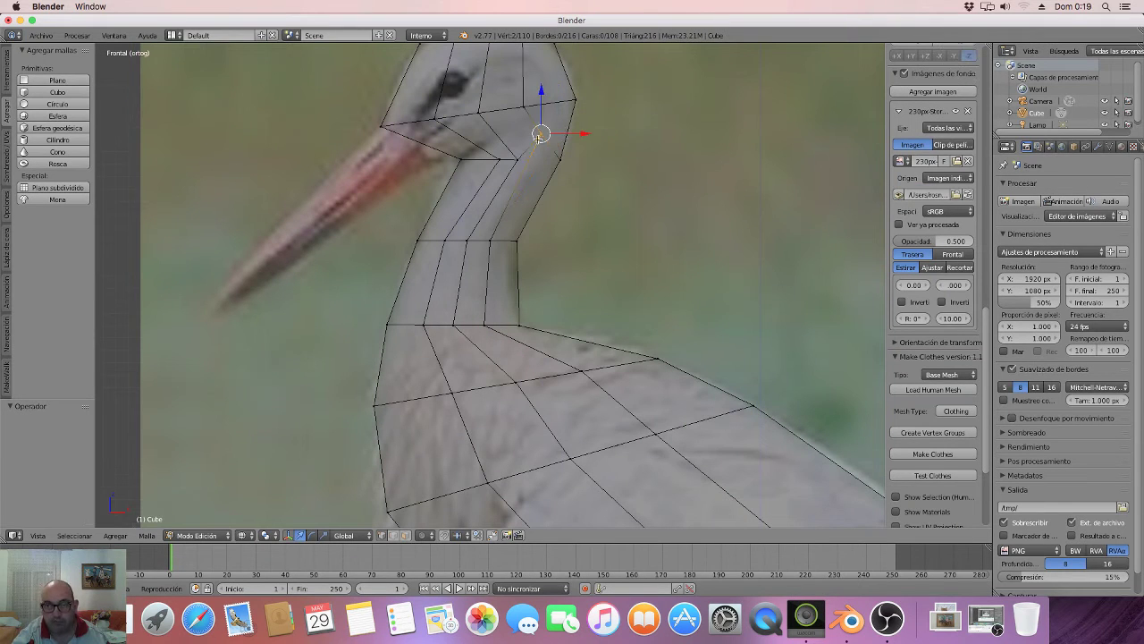
Raise a vertex on the upper neck to follow the throat curve.
key(a)
key(b)
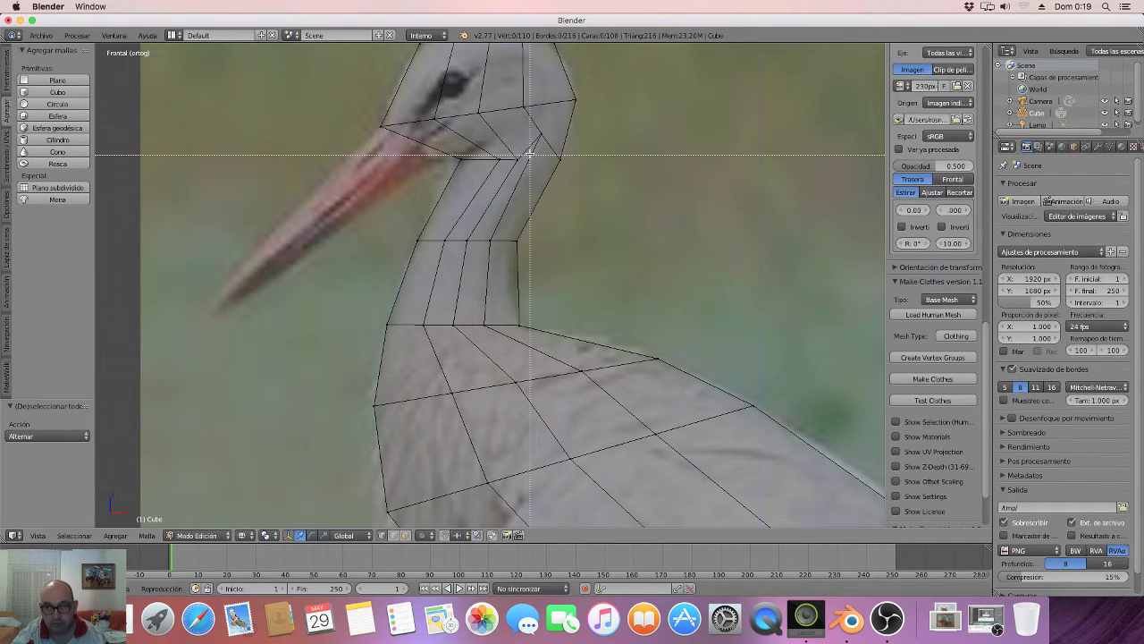
drag(522, 145, 513, 169)
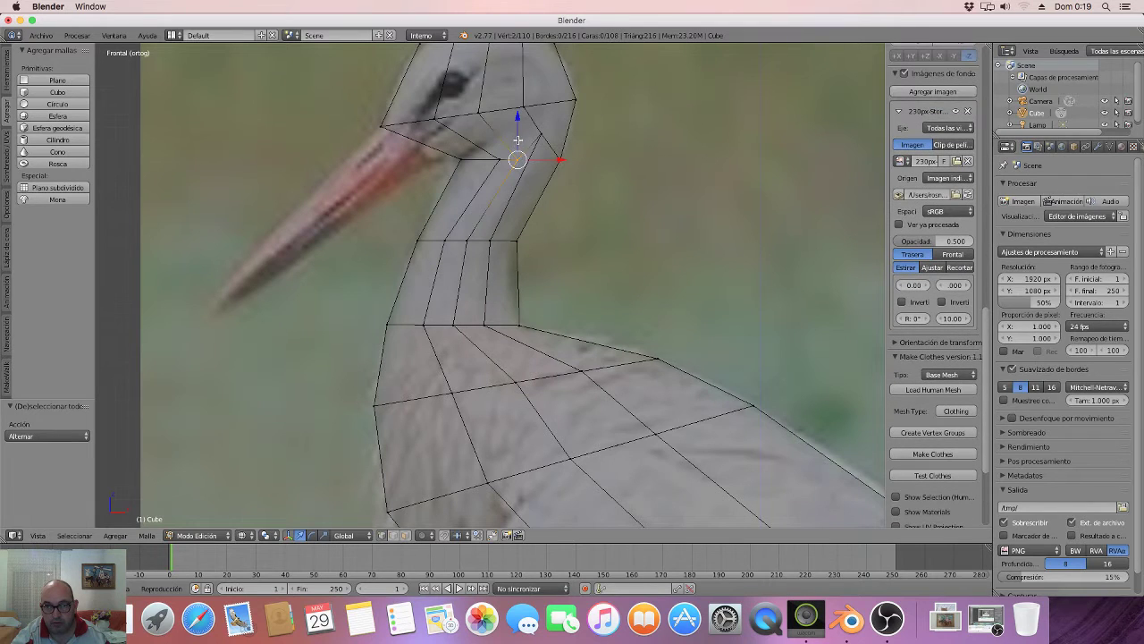
key(g)
click(515, 118)
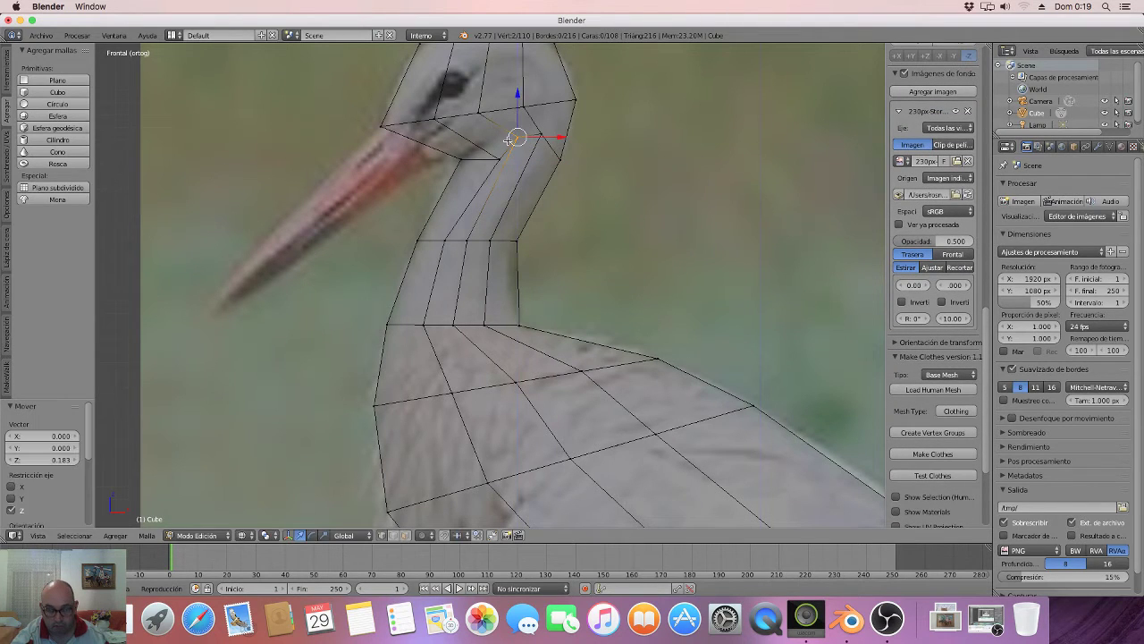
Raise two more neck vertices and add two others to the selection.
key(a)
key(b)
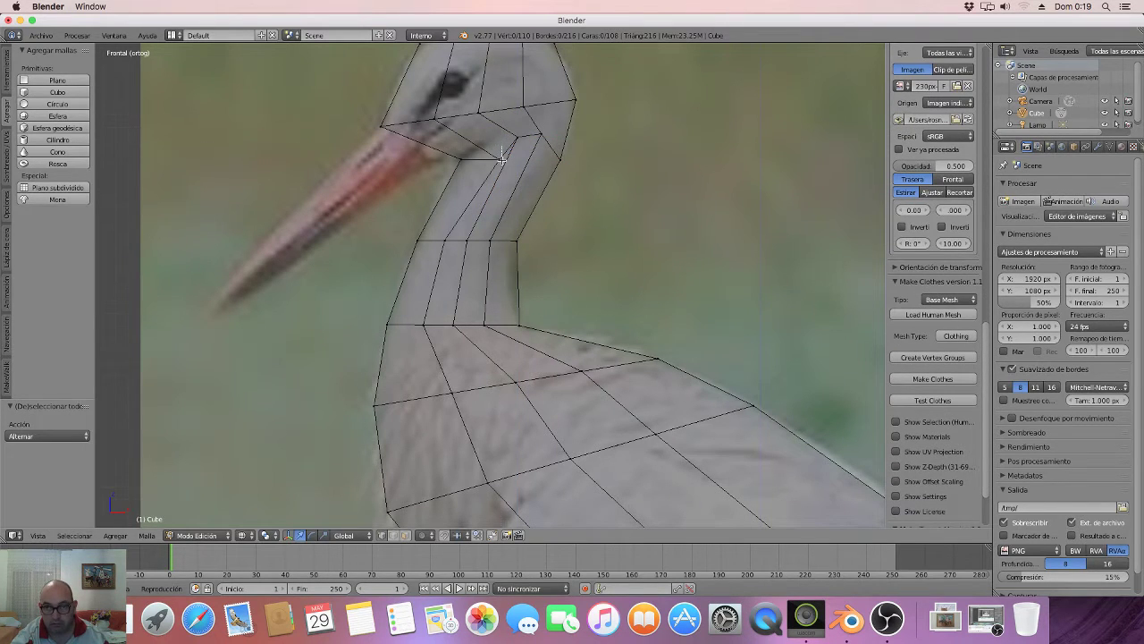
drag(497, 164, 497, 143)
key(g)
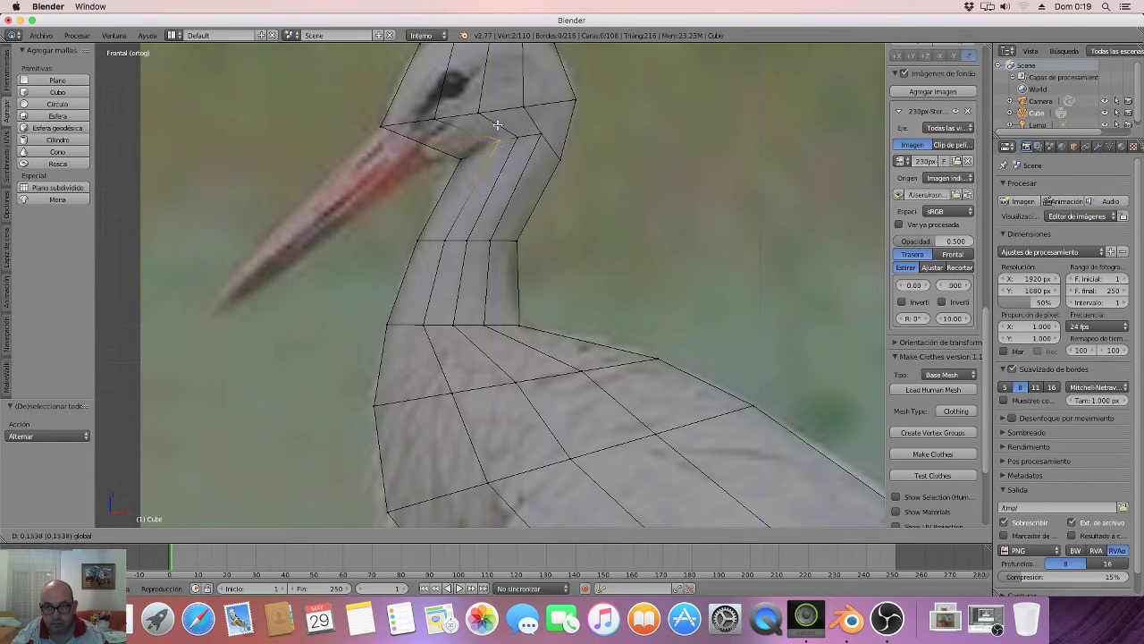
click(498, 125)
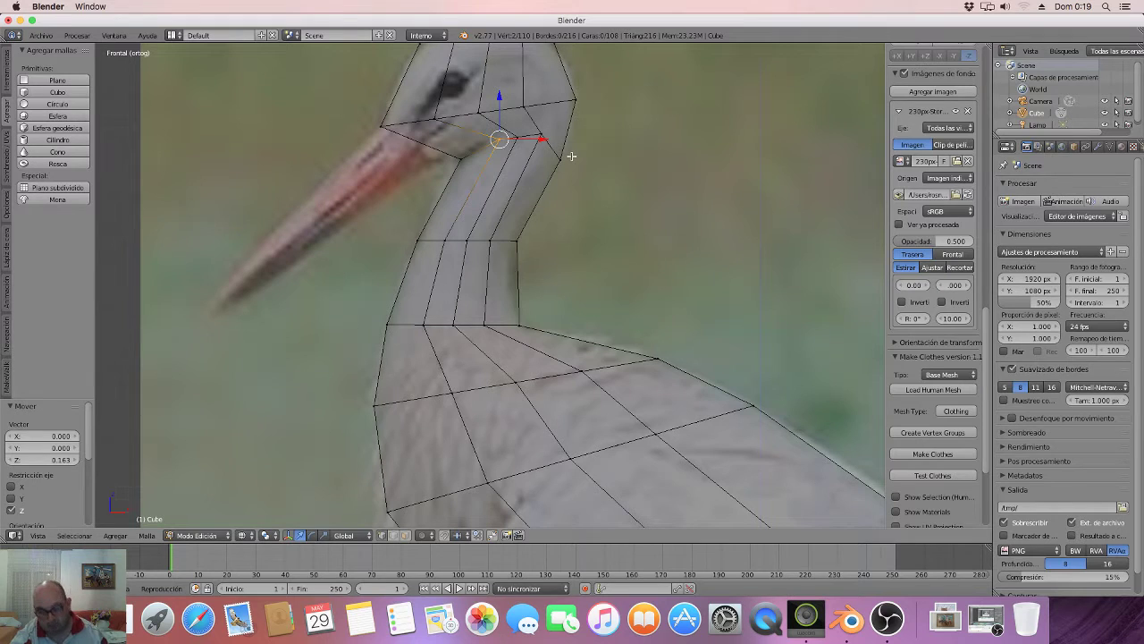
key(b)
mouse_move(557, 161)
mouse_down()
mouse_move(530, 107)
mouse_move(531, 121)
mouse_up()
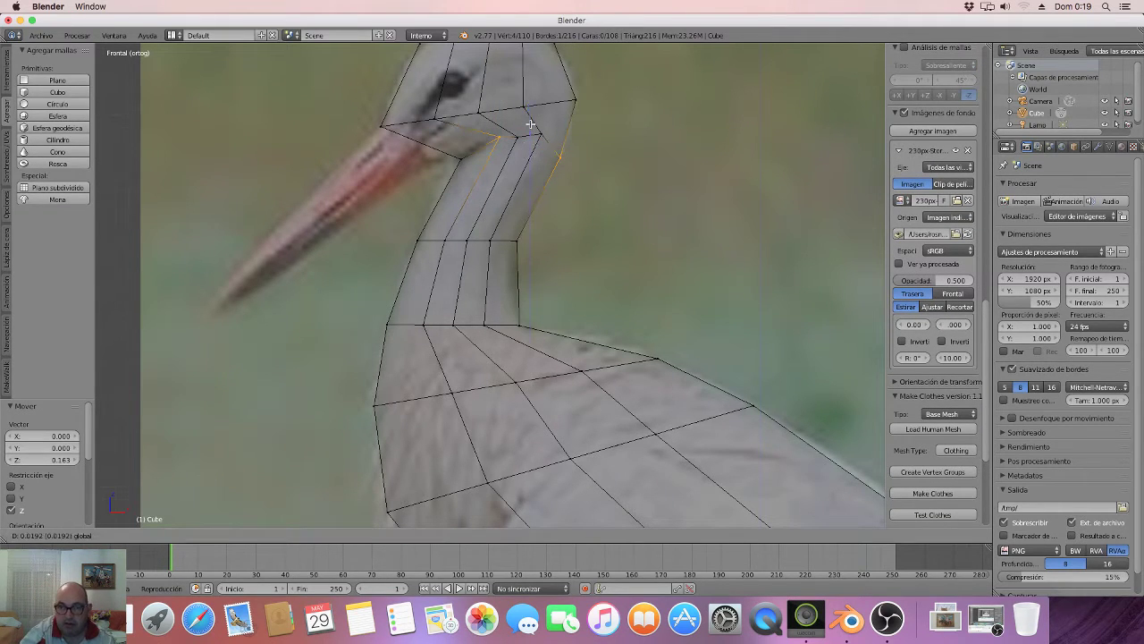
Move an edge on the back of the neck along Z to match the photo.
key(a)
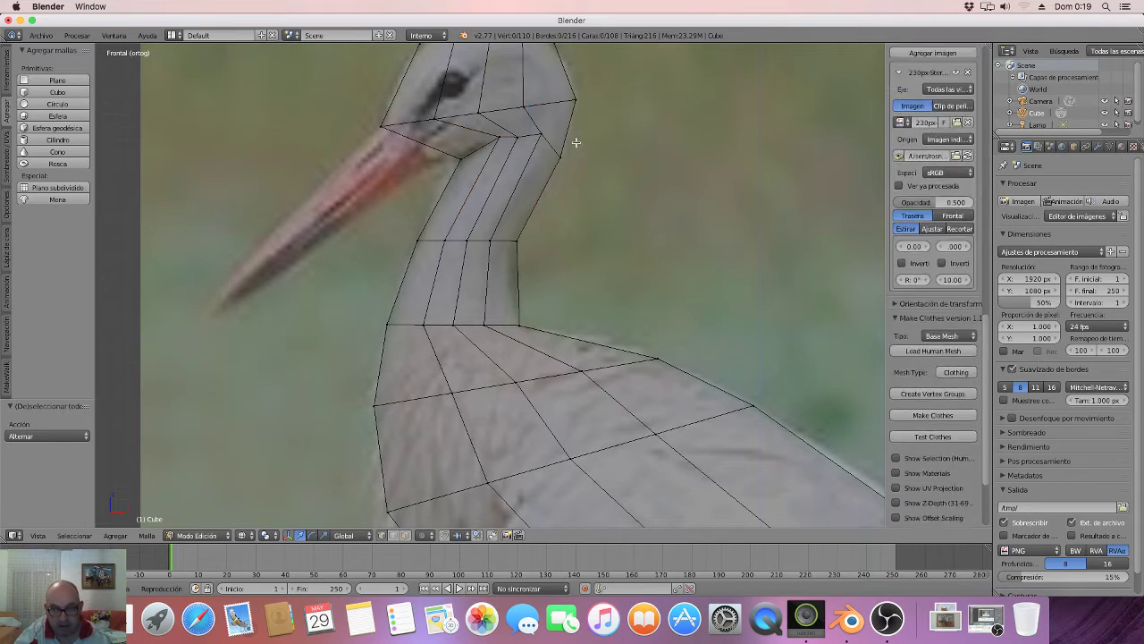
right_click(559, 152)
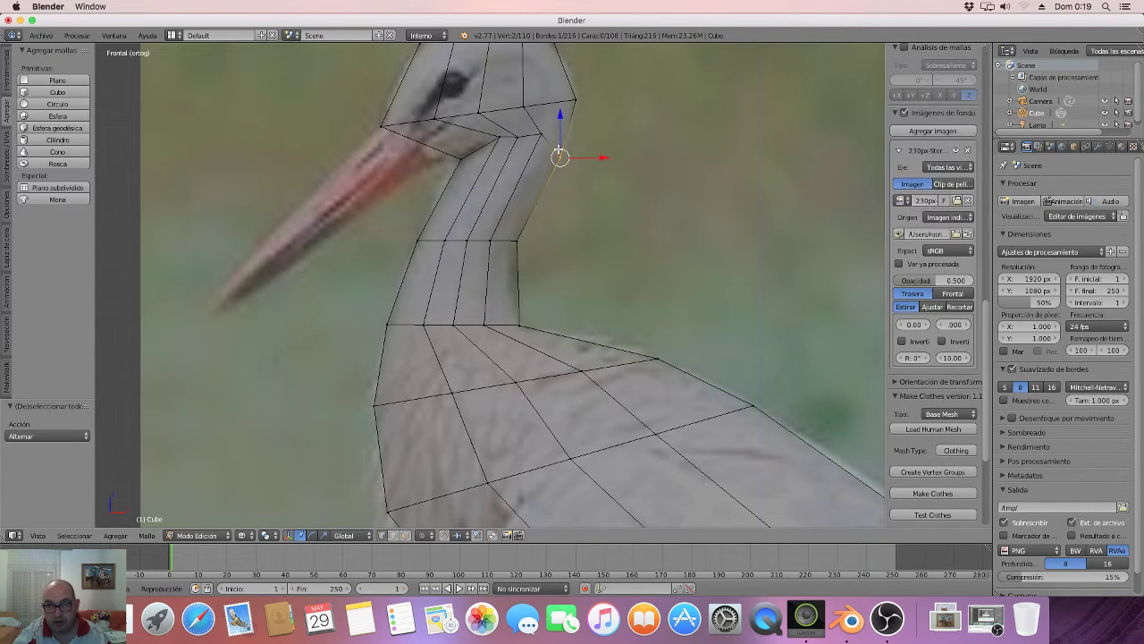
key(g)
key(z)
click(565, 120)
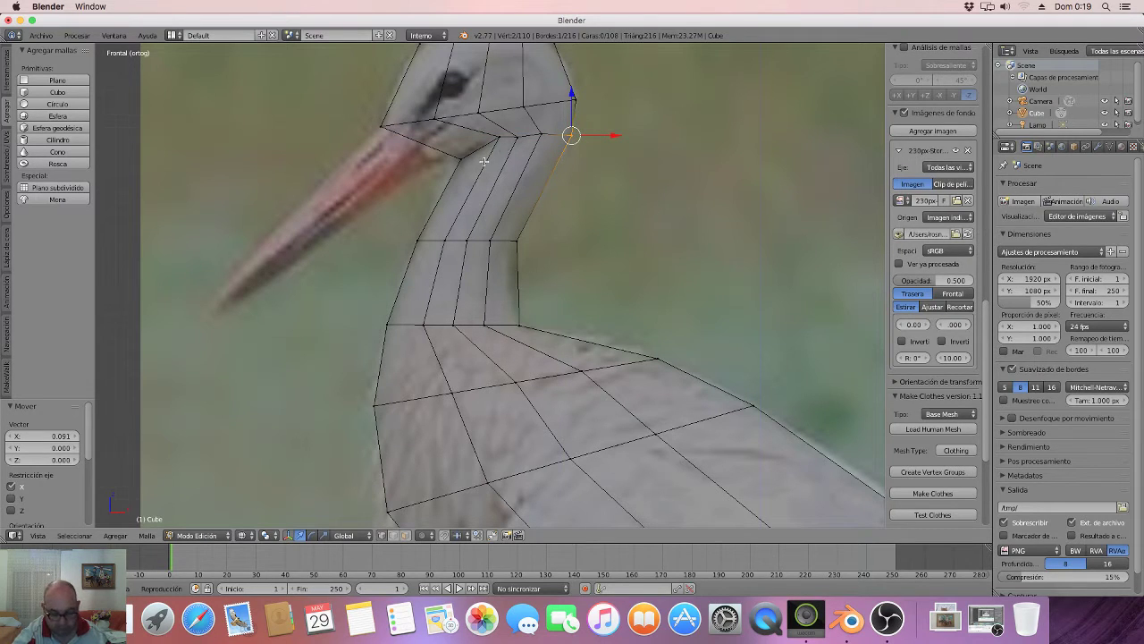
Raise two more neck vertices and nudge them slightly right to fit the throat.
key(a)
key(b)
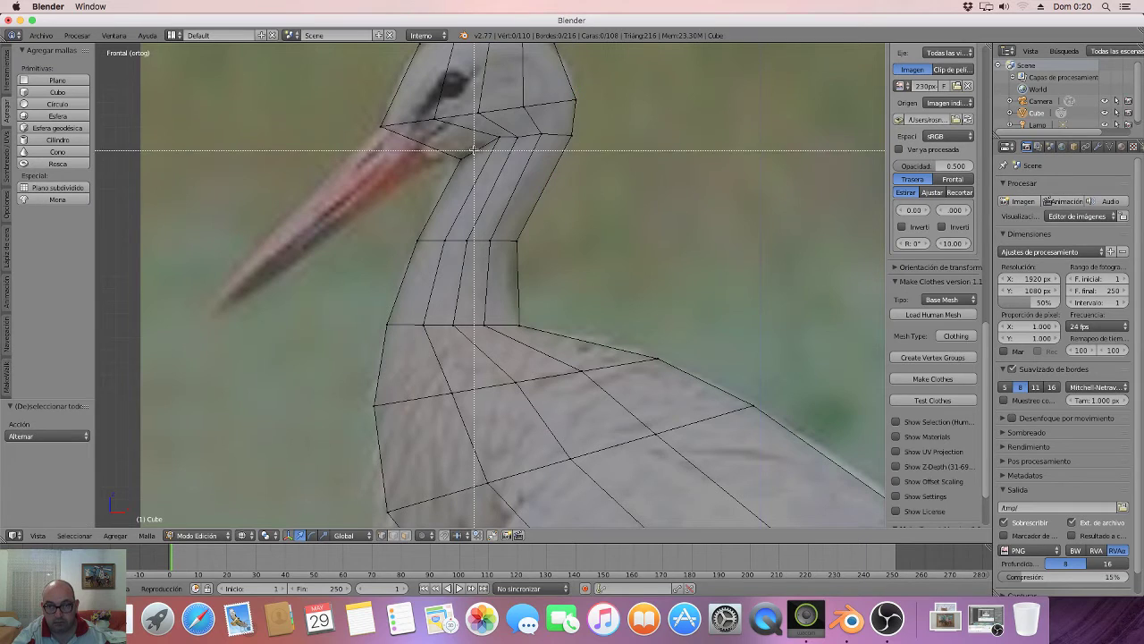
mouse_move(460, 165)
mouse_down()
mouse_move(474, 142)
mouse_move(517, 157)
mouse_up()
key(g)
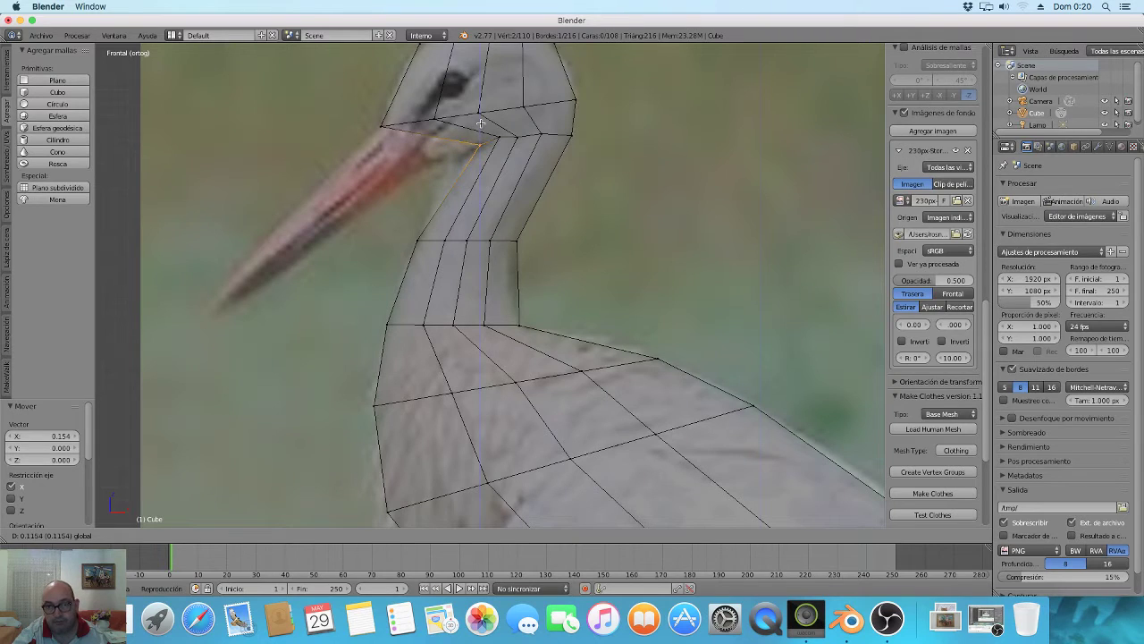
click(481, 123)
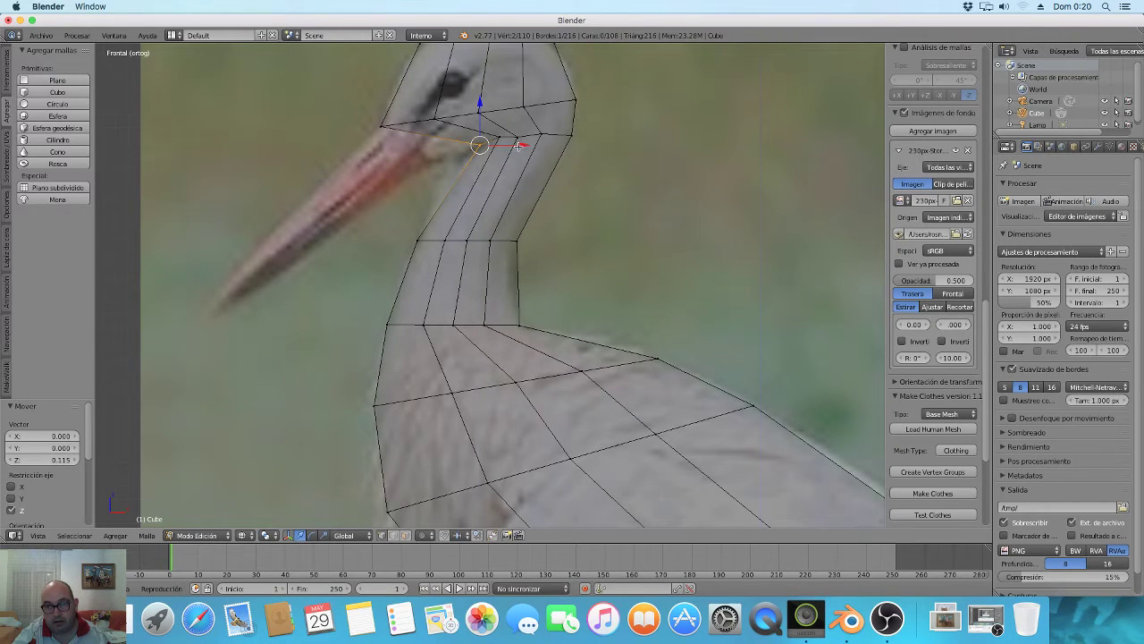
drag(520, 146, 523, 146)
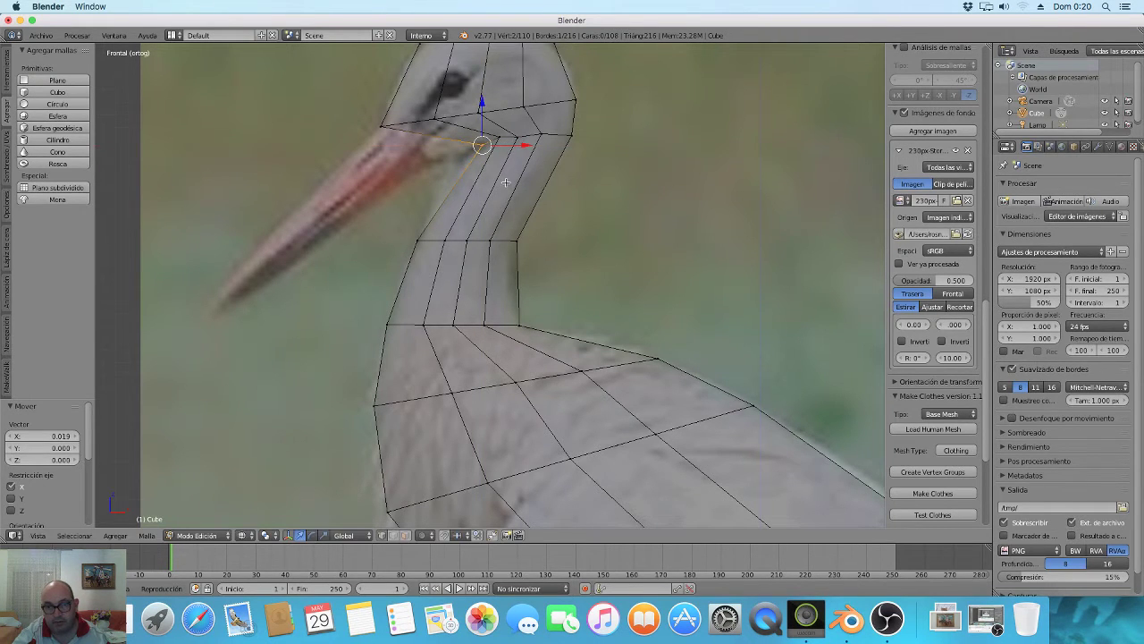
key(a)
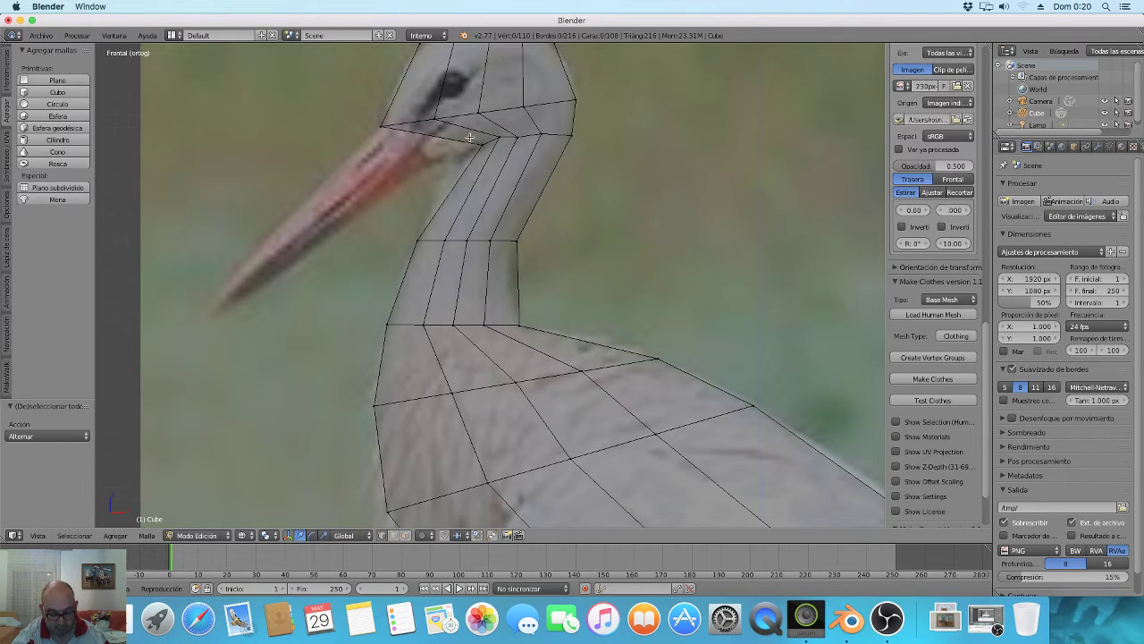
key(ctrl+r)
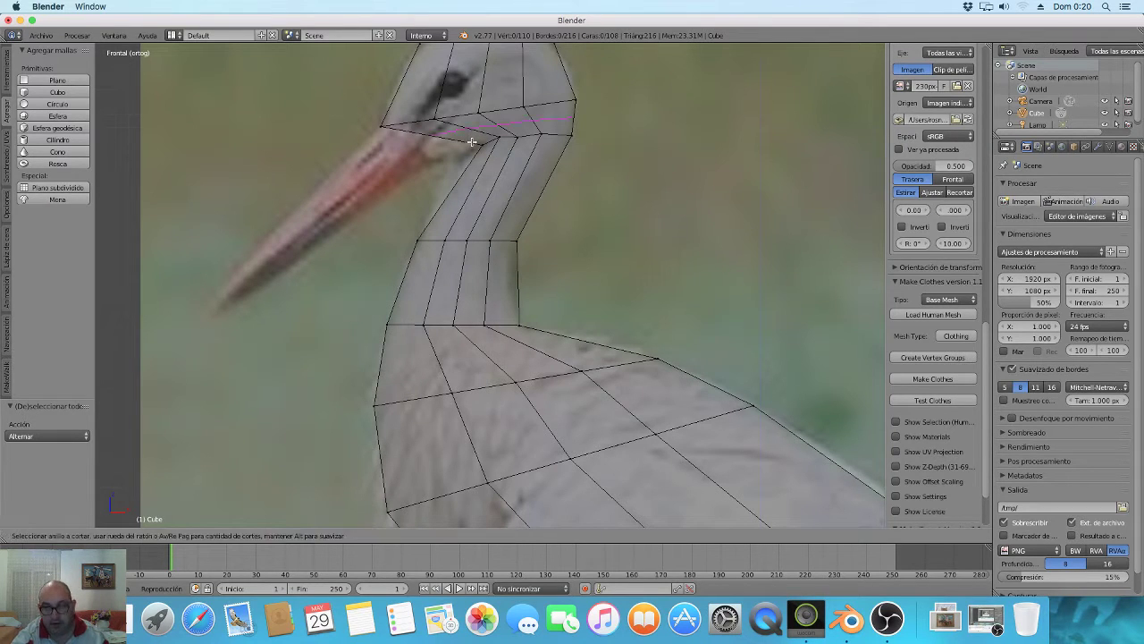
Place and slide a horizontal edge loop across the upper neck just below the head.
click(472, 140)
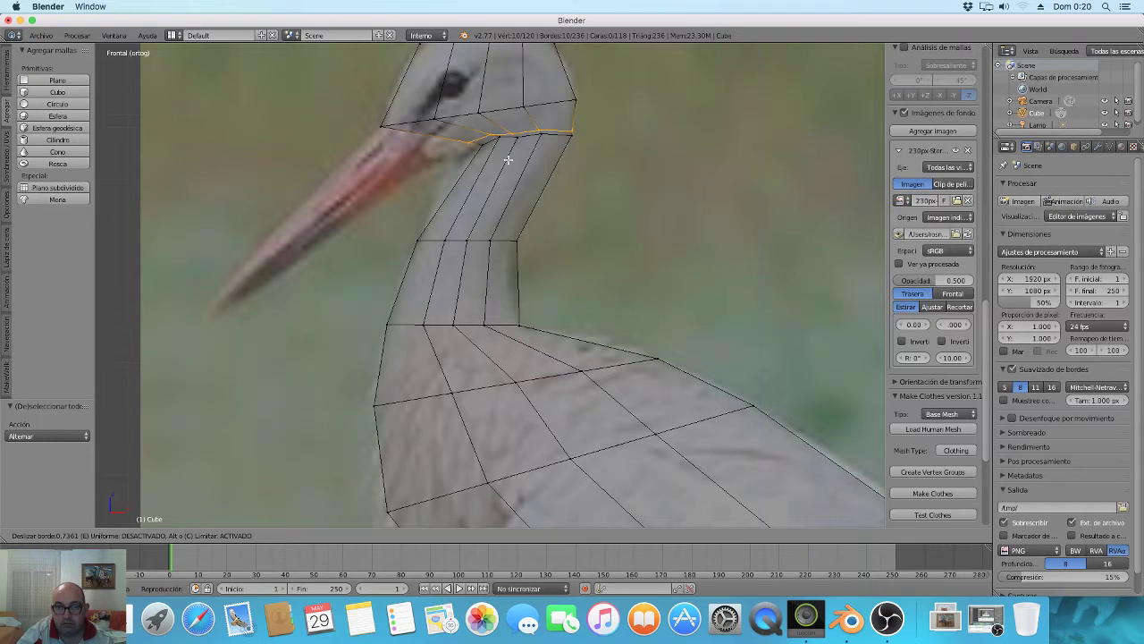
click(508, 159)
scroll(483, 161, up, 3)
shift+scroll(492, 214, up, 7)
shift+scroll(503, 245, up, 1)
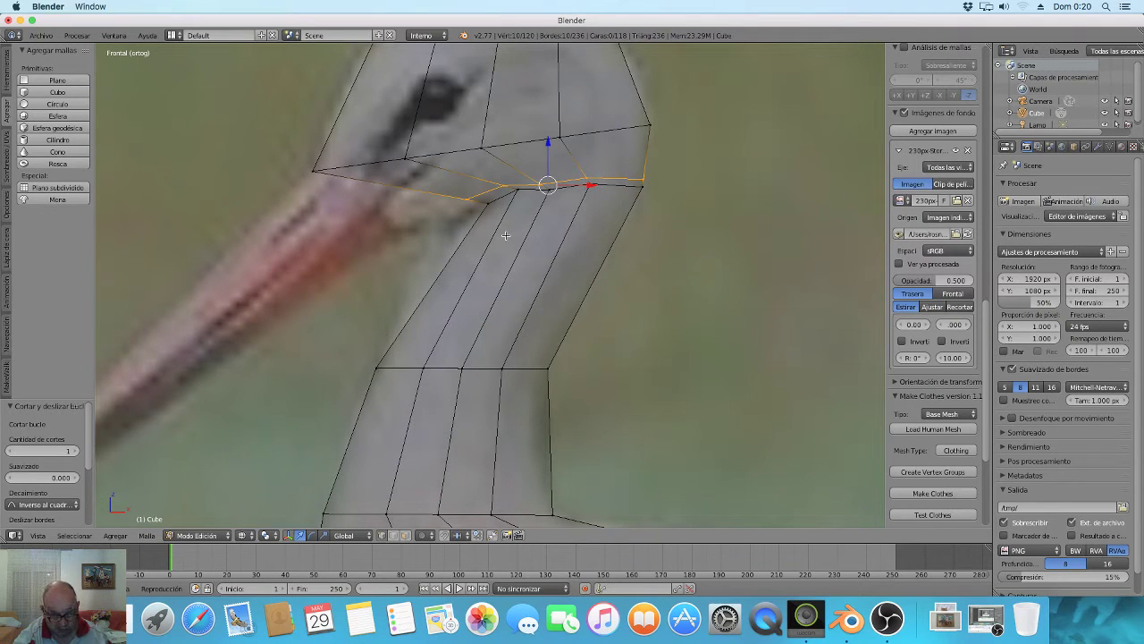
key(a)
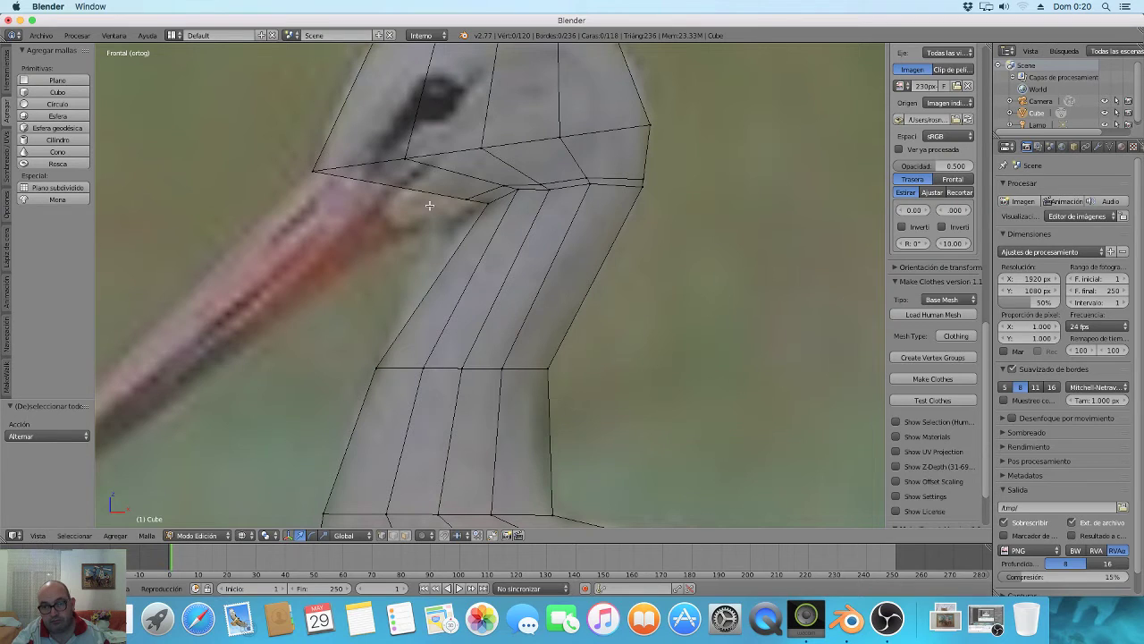
middle_drag(491, 223, 528, 210)
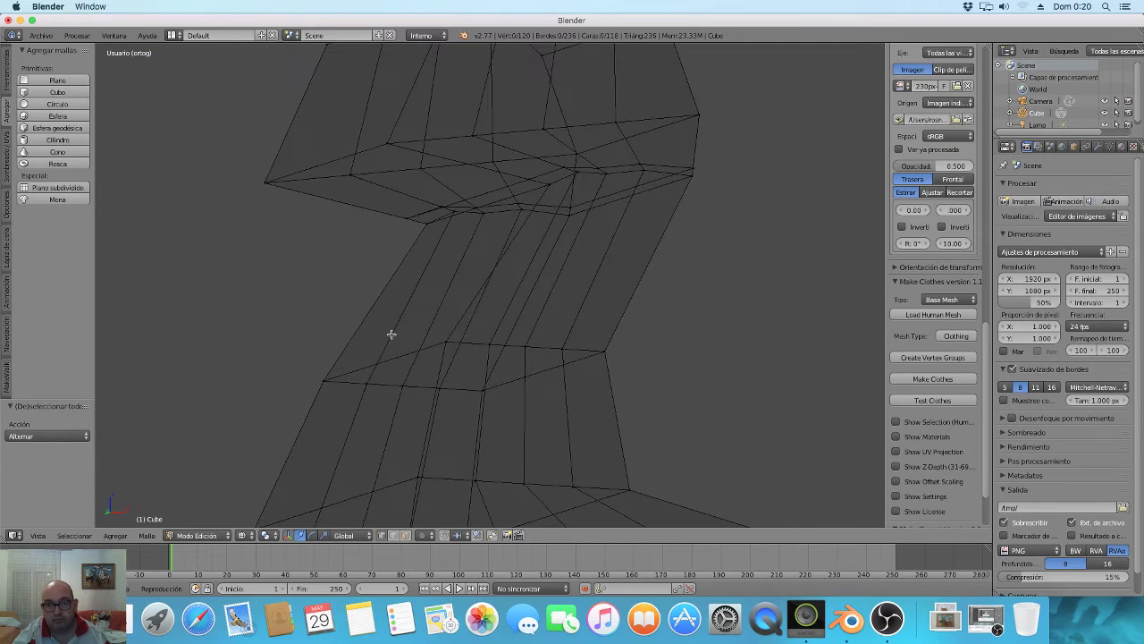
Select a head face in face mode, then view the wireframe mesh from the front.
click(253, 536)
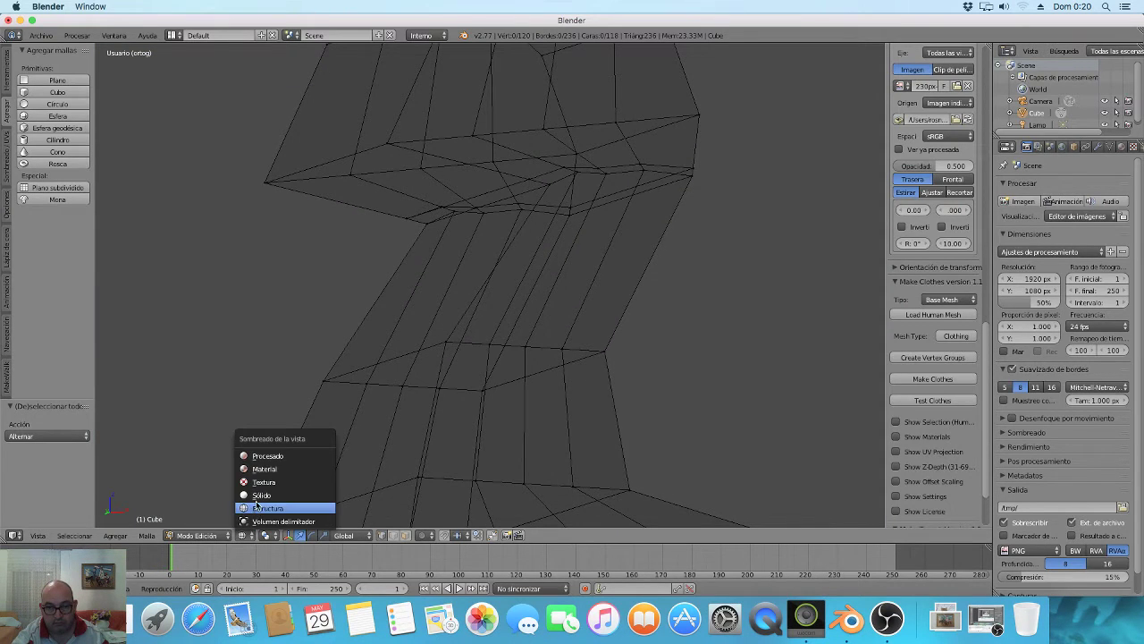
click(260, 495)
scroll(356, 412, up, 1)
scroll(394, 373, up, 3)
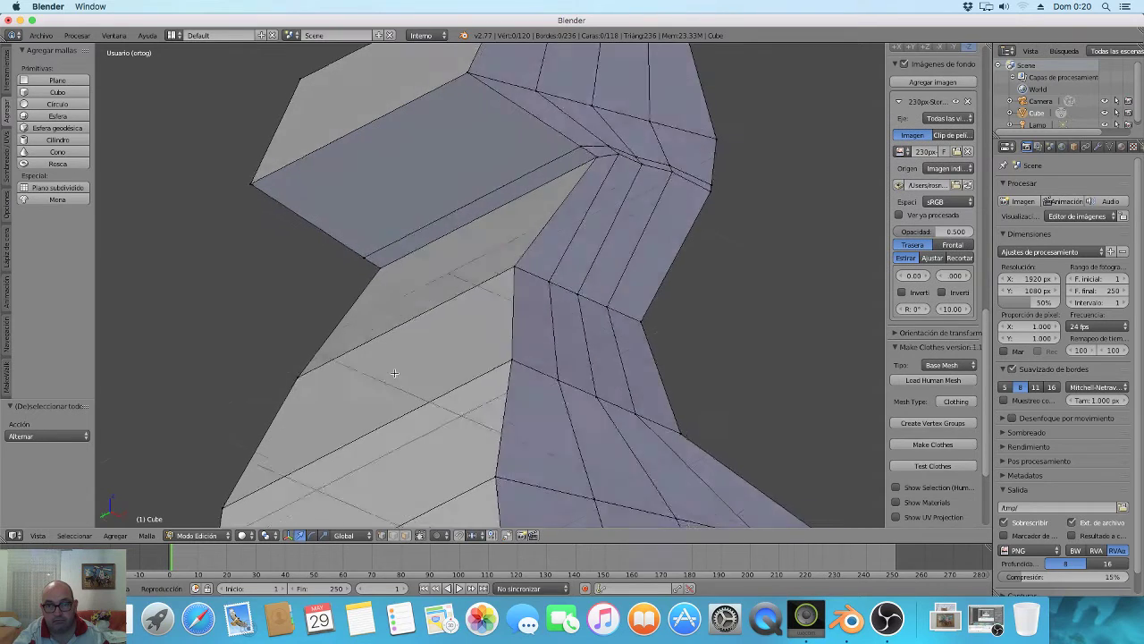
click(405, 534)
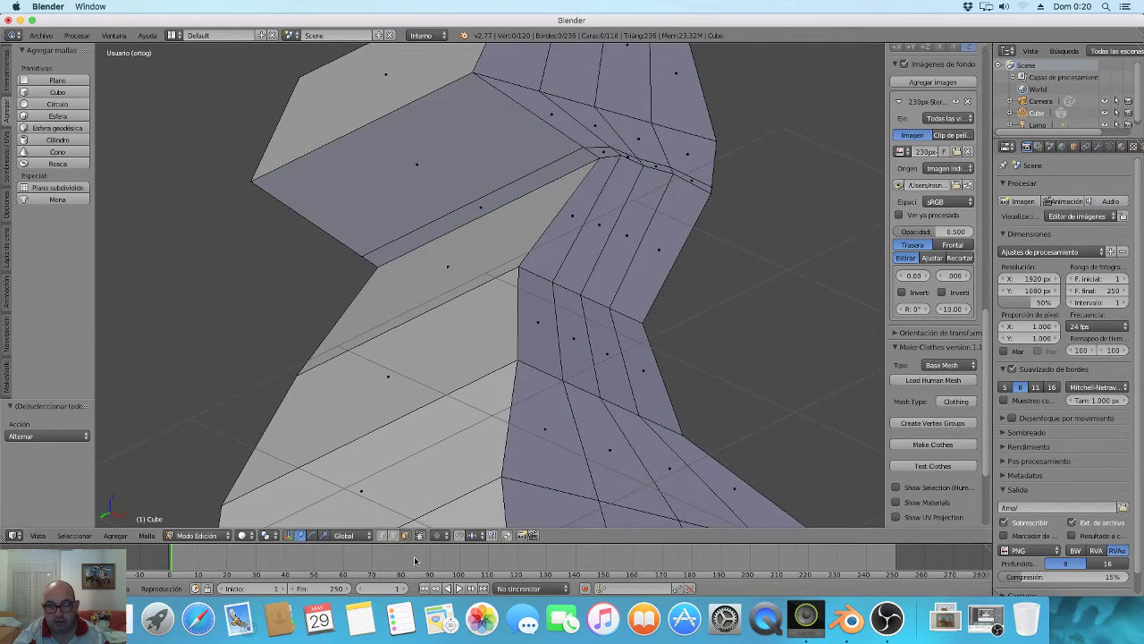
right_click(458, 142)
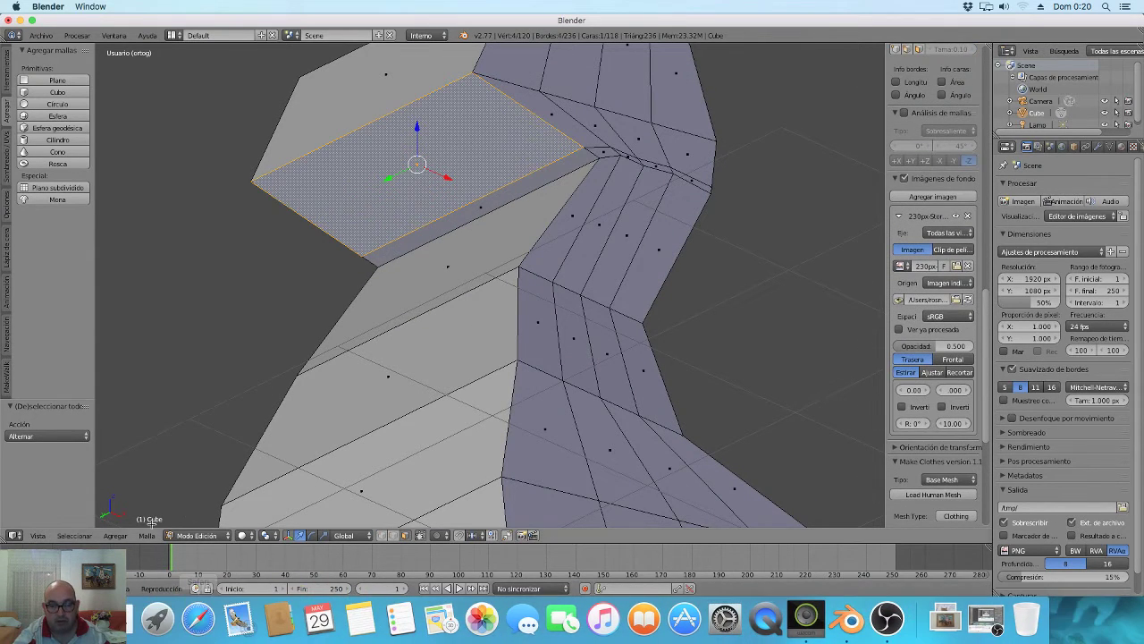
click(242, 534)
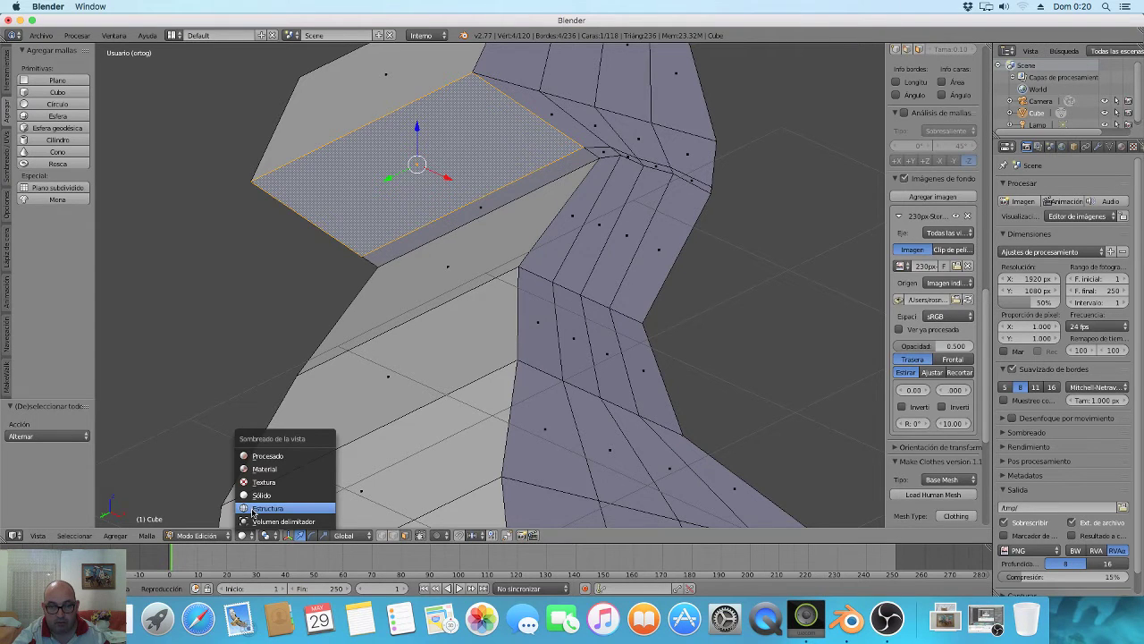
click(259, 508)
click(39, 536)
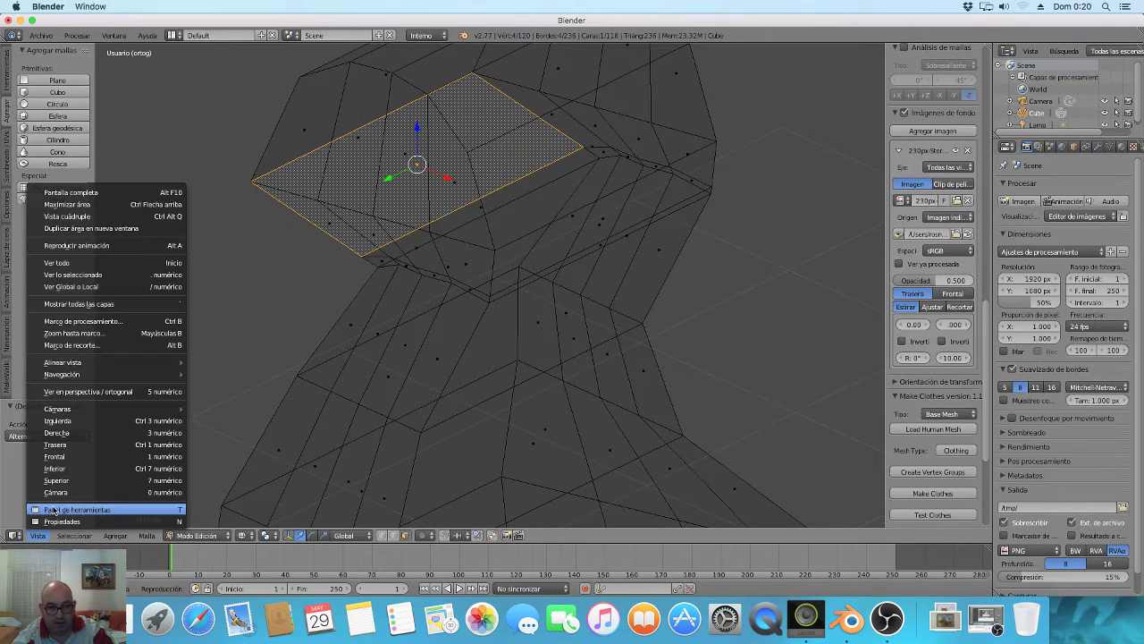
click(70, 458)
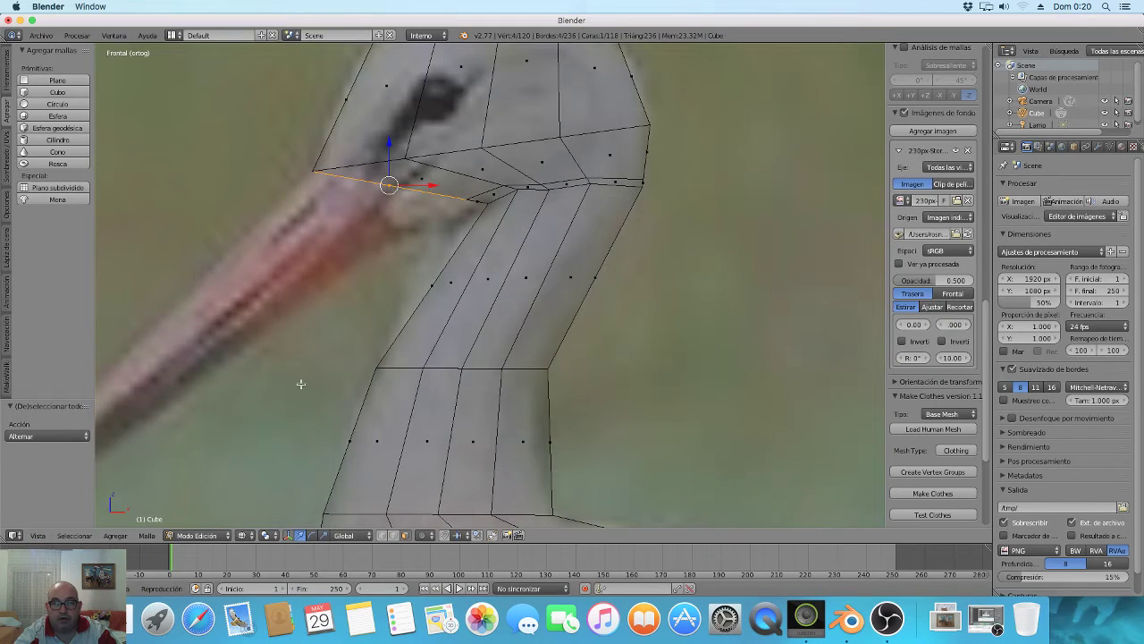
Extrude the head's base edge and move it -0.365 along X over the beak.
scroll(445, 259, down, 2)
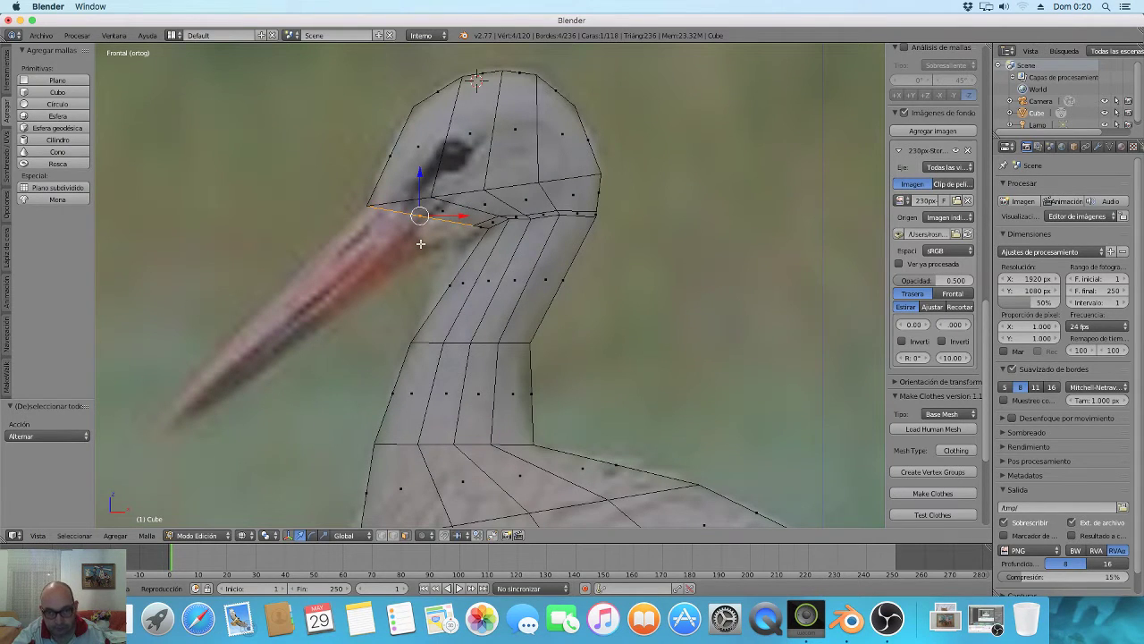
key(e)
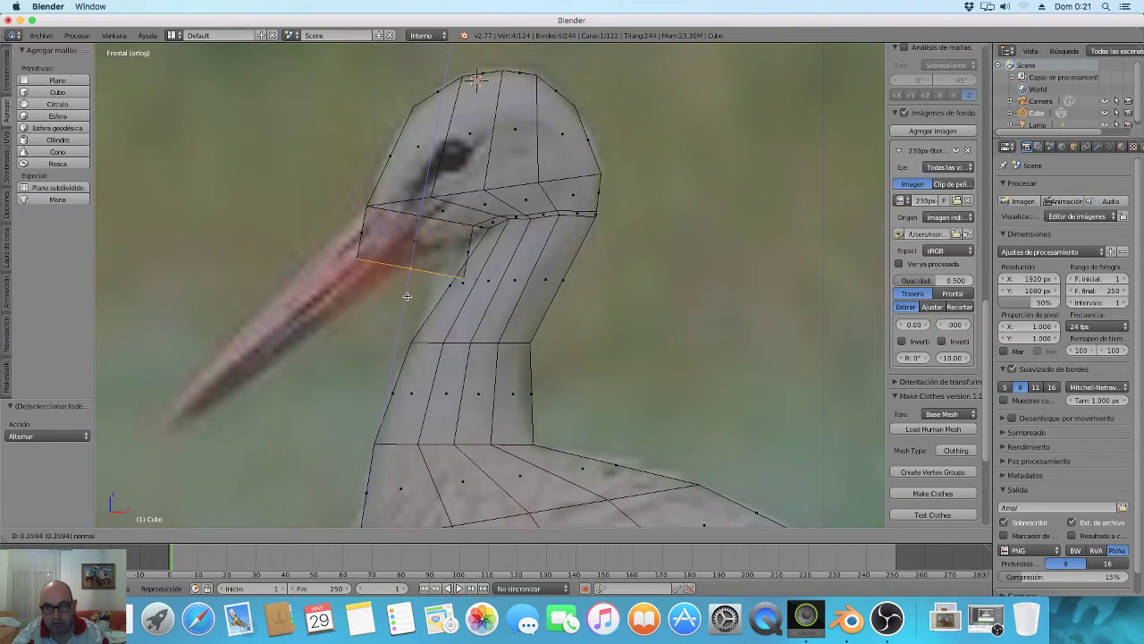
click(404, 307)
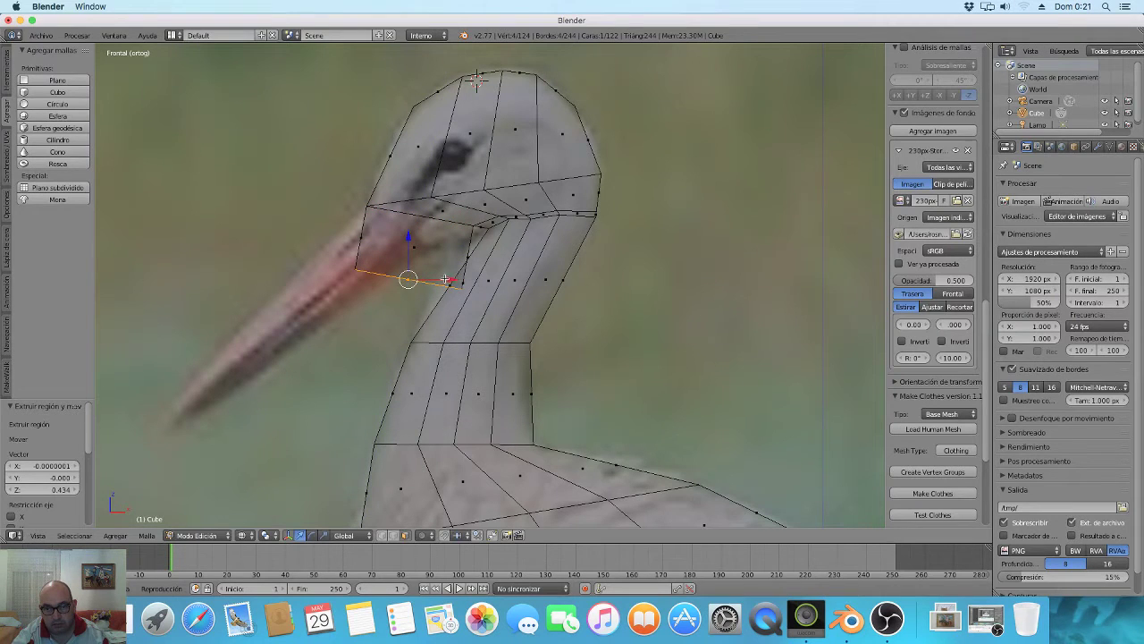
drag(450, 279, 397, 270)
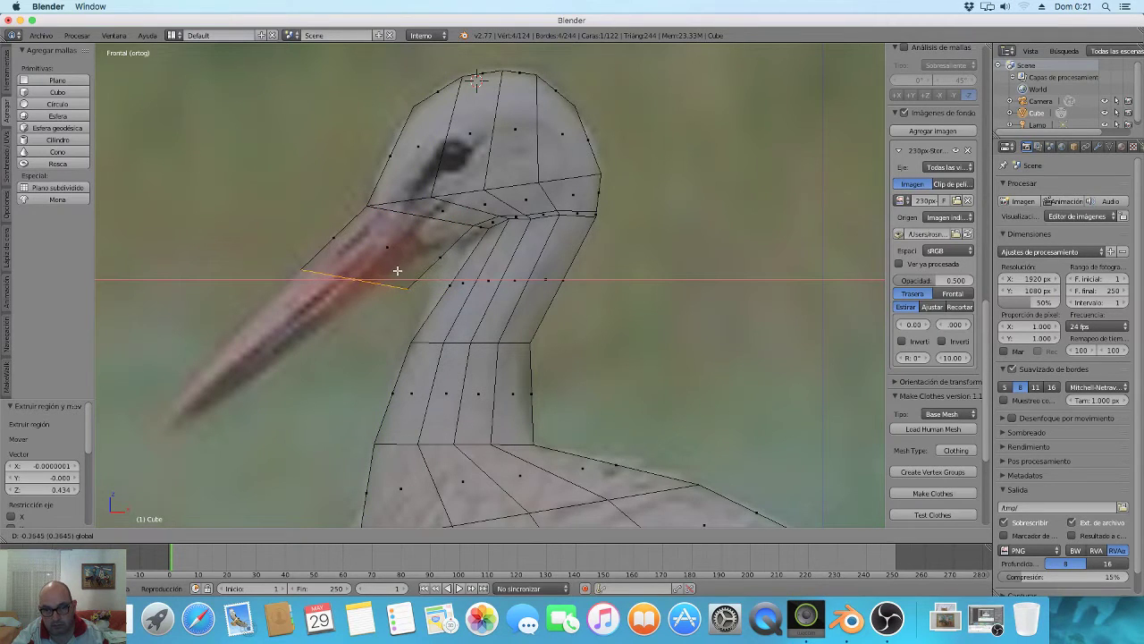
click(397, 270)
scroll(440, 268, down, 2)
scroll(438, 285, down, 2)
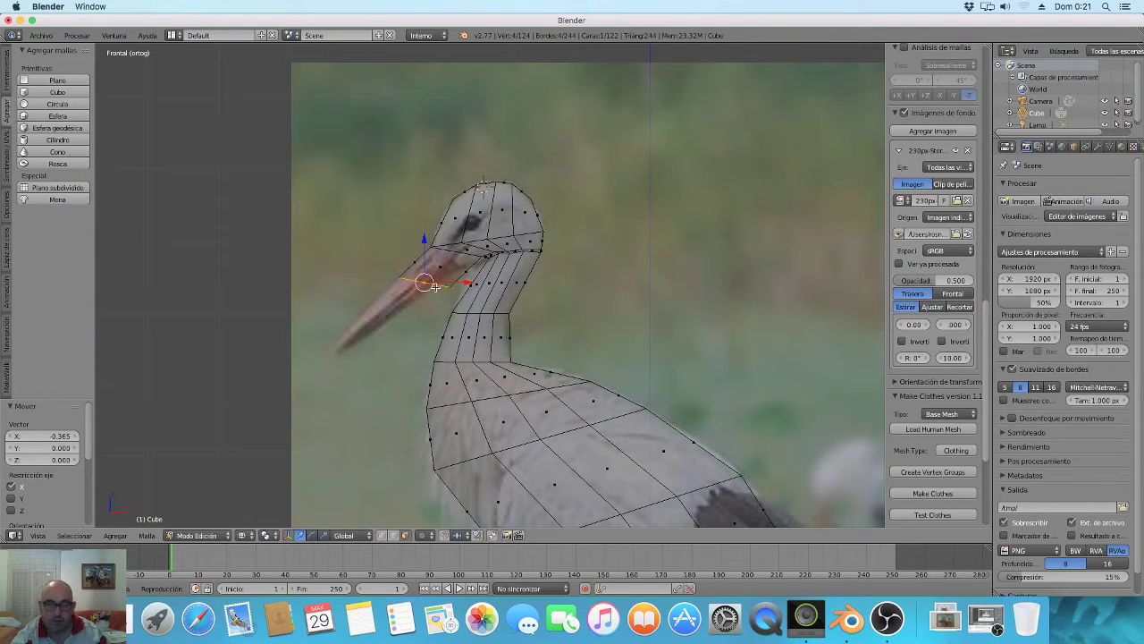
scroll(450, 298, up, 1)
scroll(450, 298, up, 1)
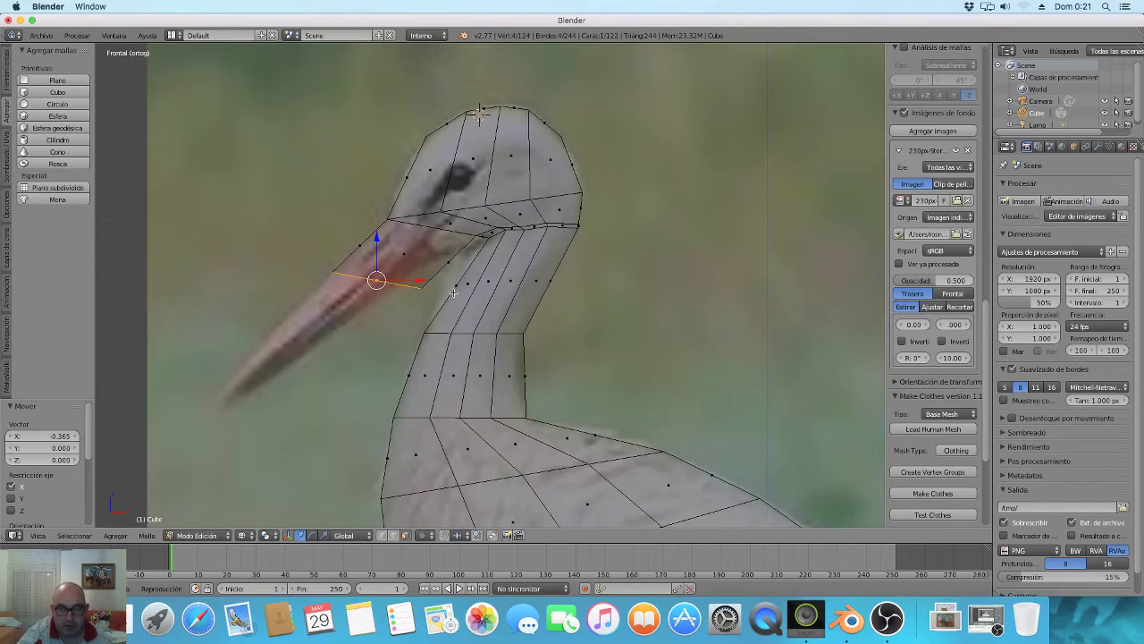
scroll(437, 290, up, 2)
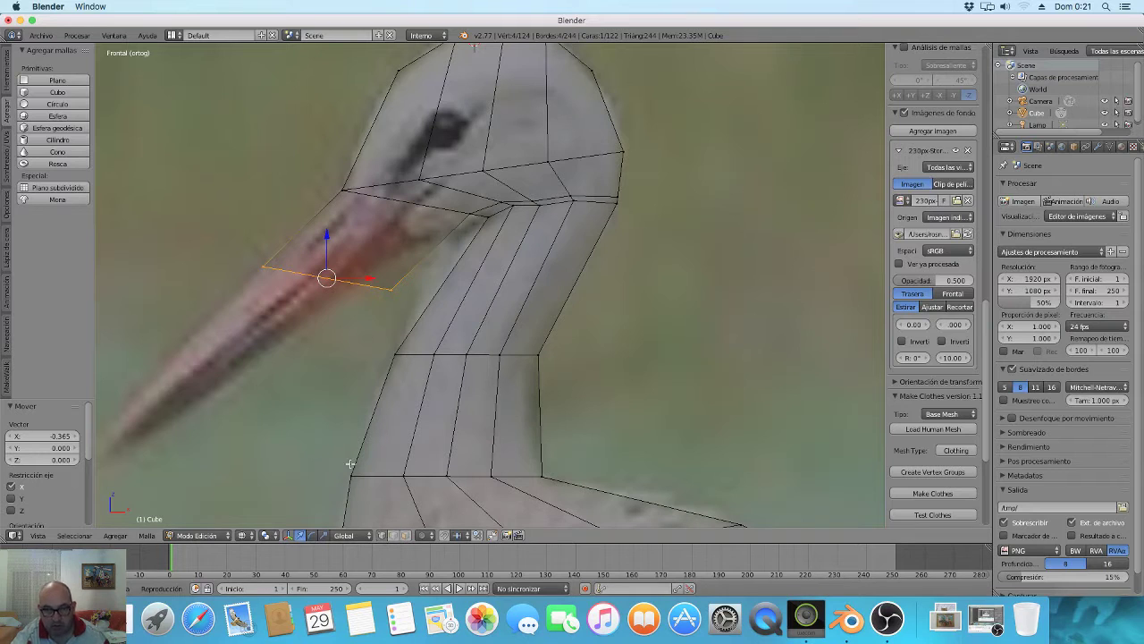
Box-select the vertices at the lower corner of the new beak section.
key(a)
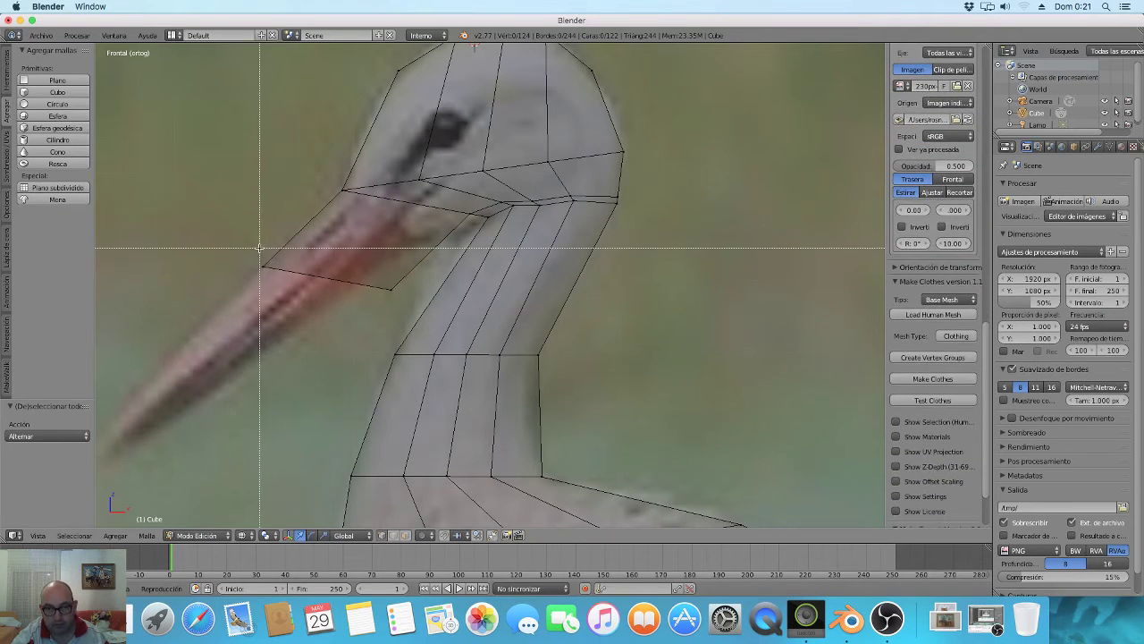
right_click(262, 265)
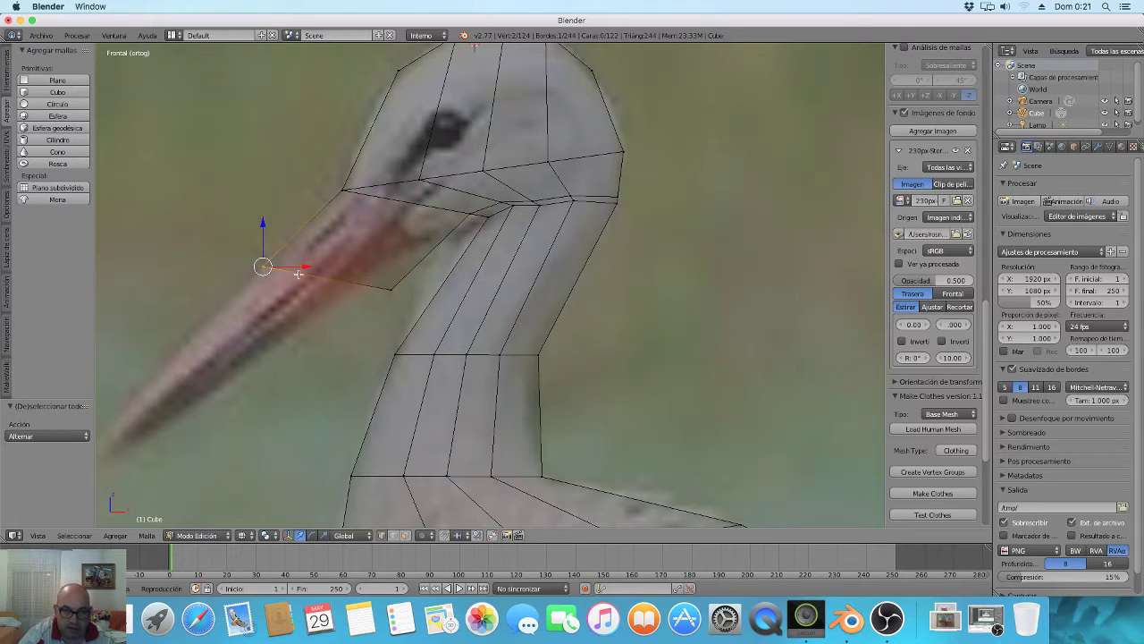
key(a)
key(b)
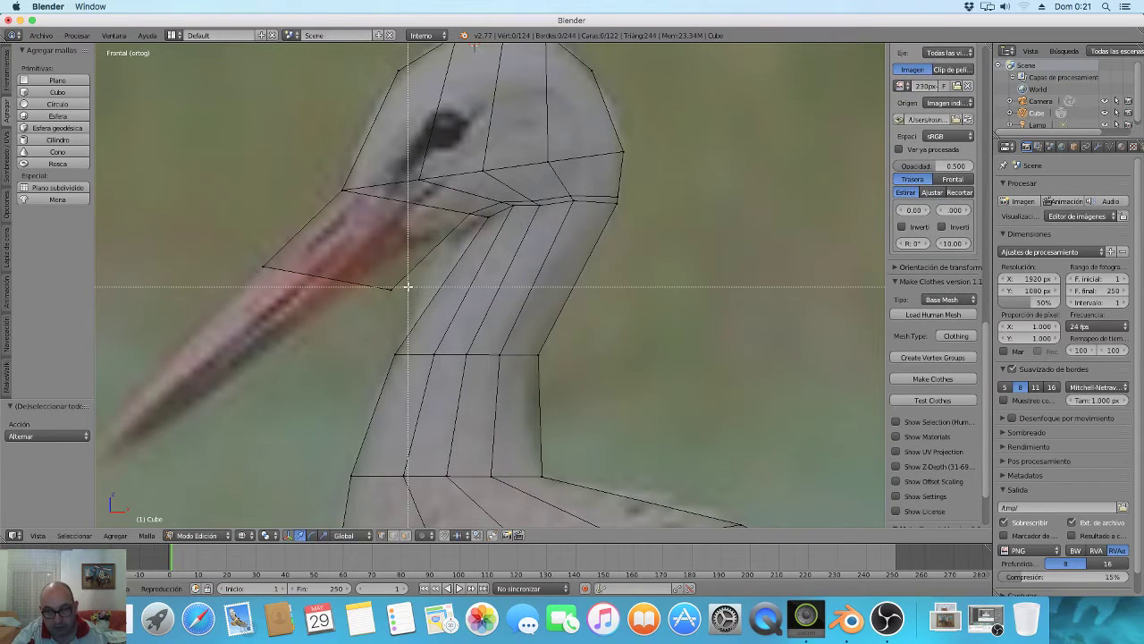
drag(407, 286, 382, 299)
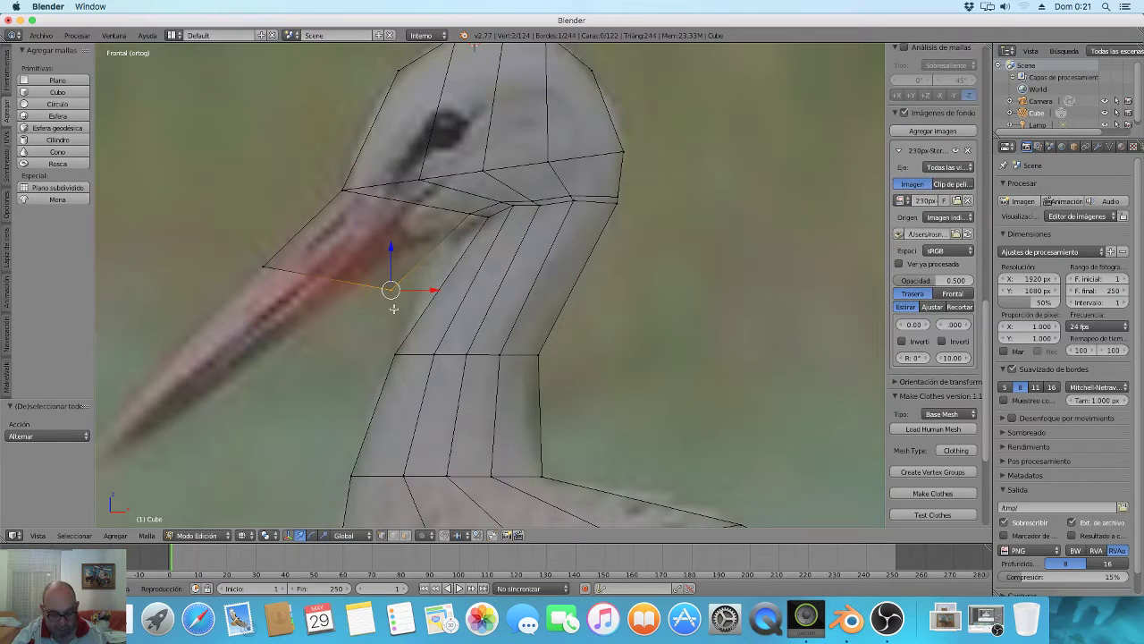
key(a)
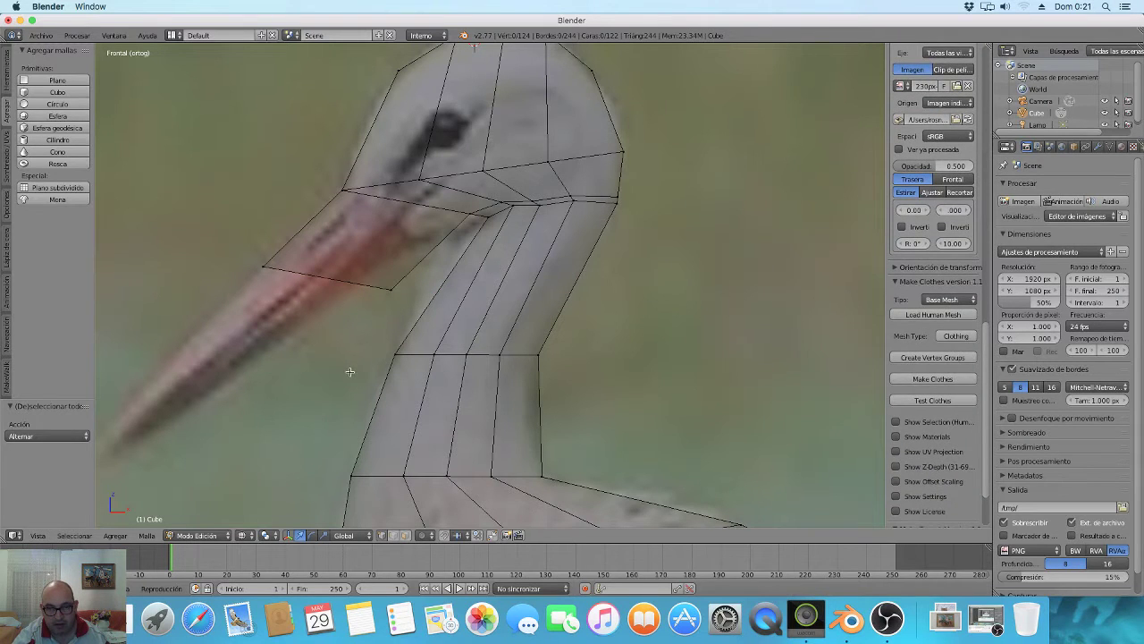
key(a)
key(a)
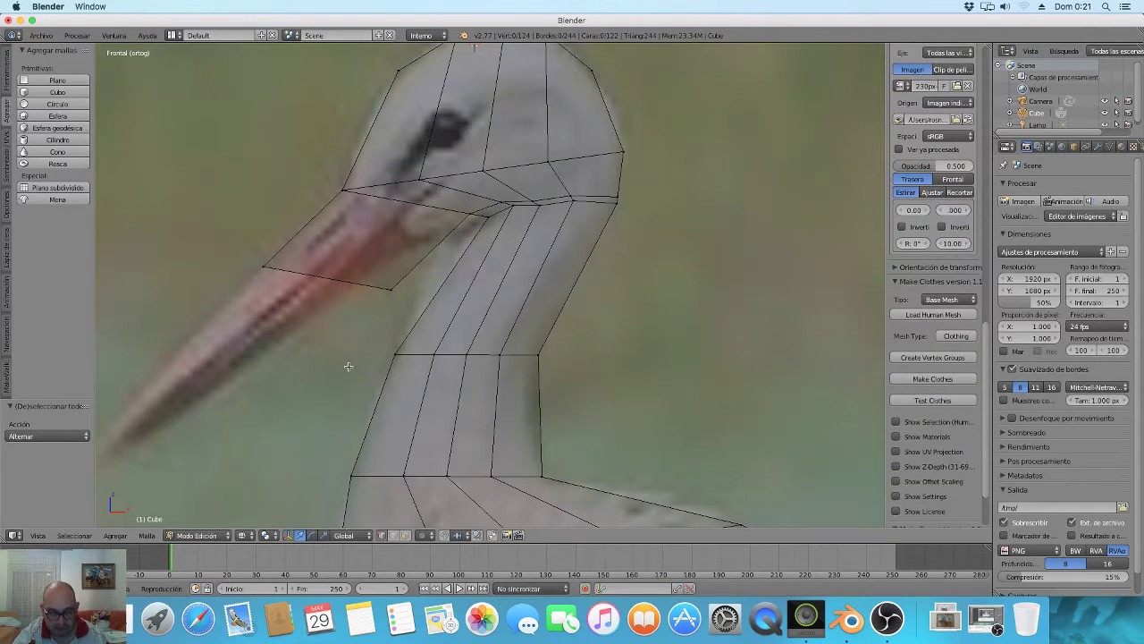
key(b)
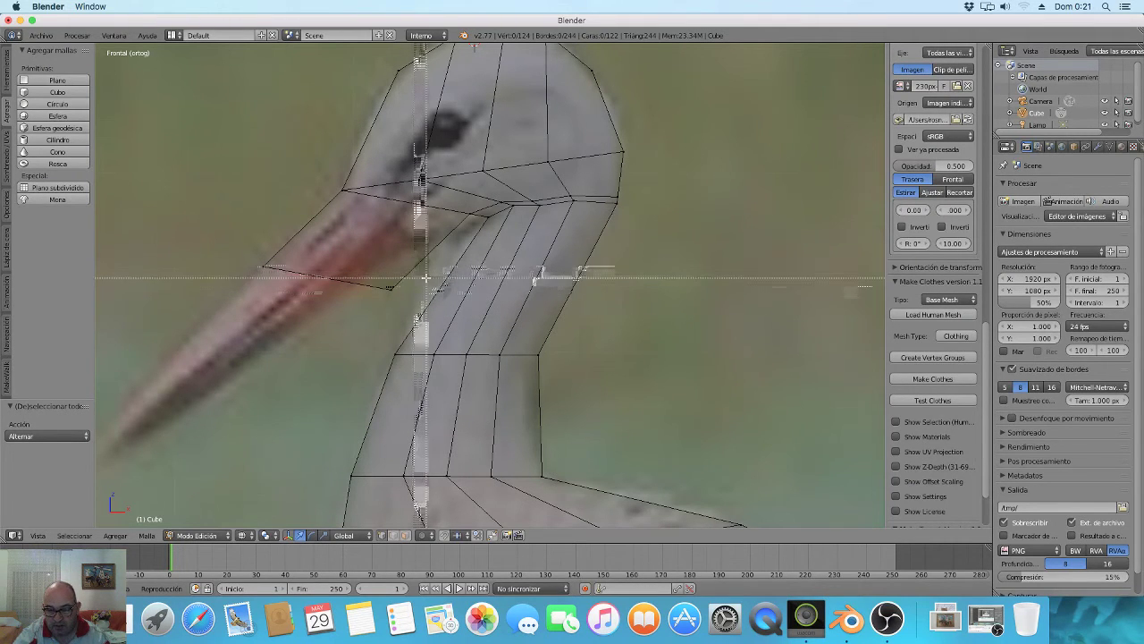
drag(426, 275, 372, 311)
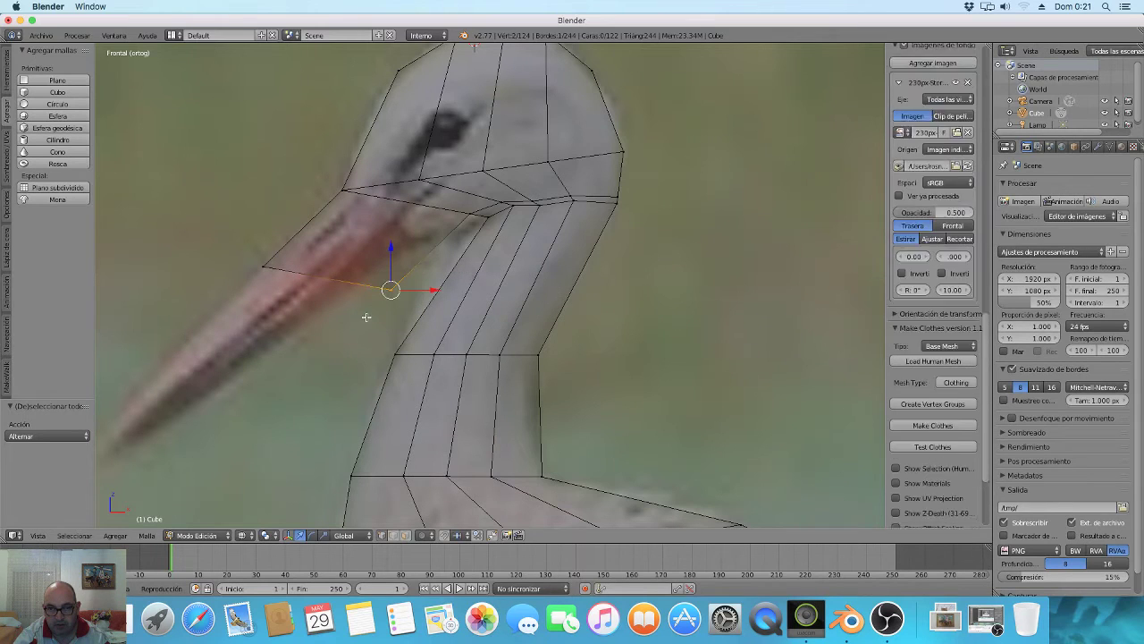
Move the beak's lower corner down and -0.043 along X to follow the photo's beak underside.
mouse_move(392, 260)
mouse_down()
mouse_move(421, 319)
mouse_move(367, 329)
mouse_up()
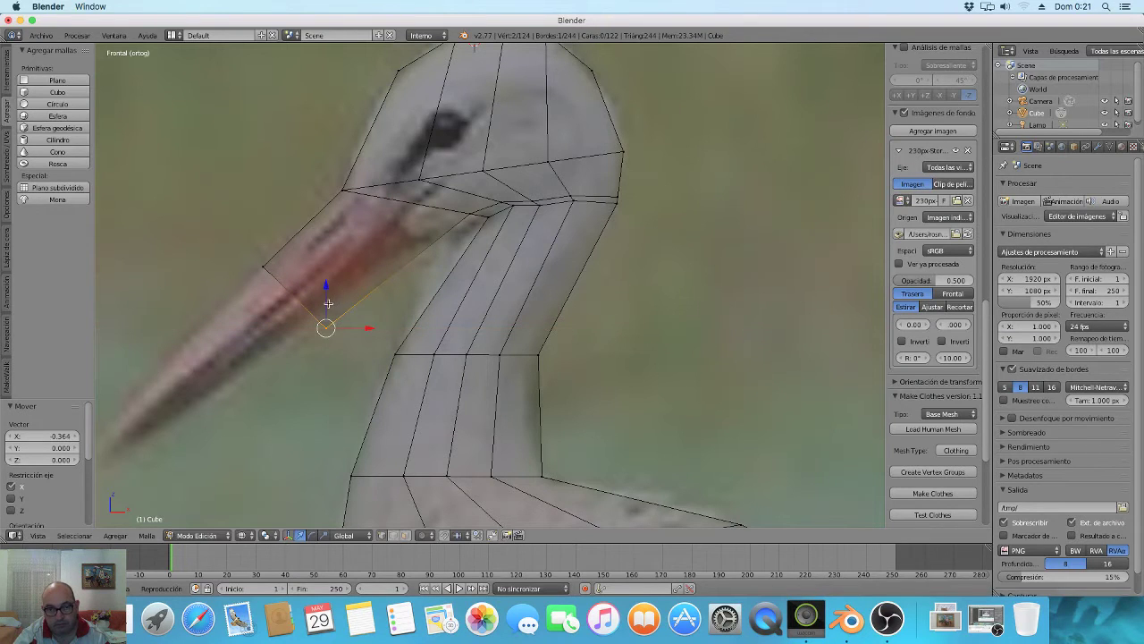
drag(328, 304, 350, 307)
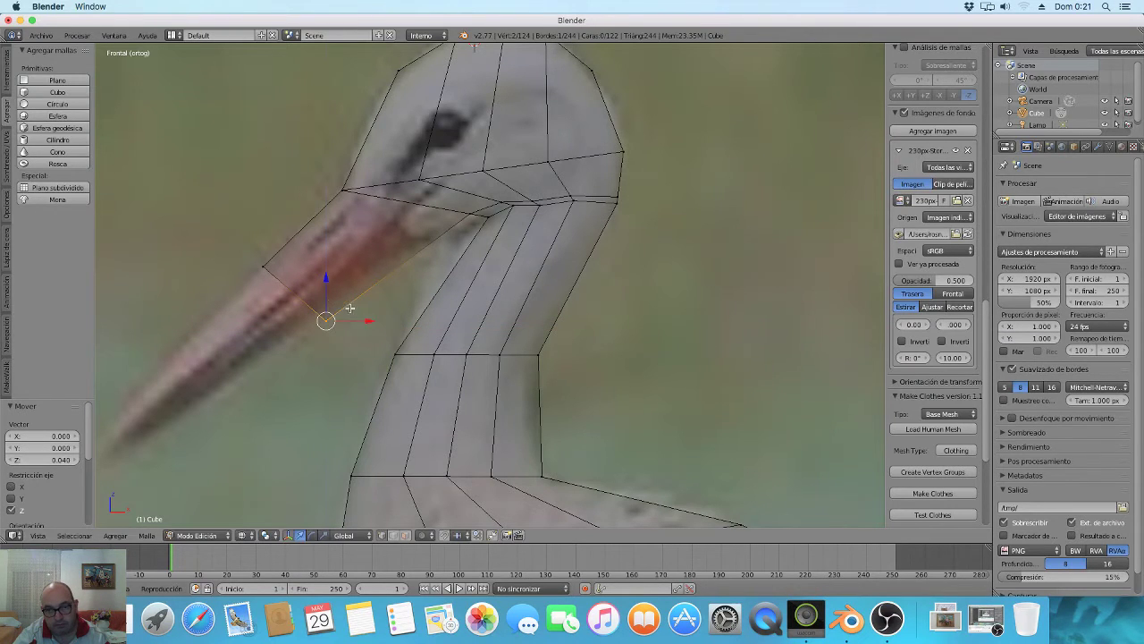
key(g)
key(x)
click(357, 319)
key(g)
key(z)
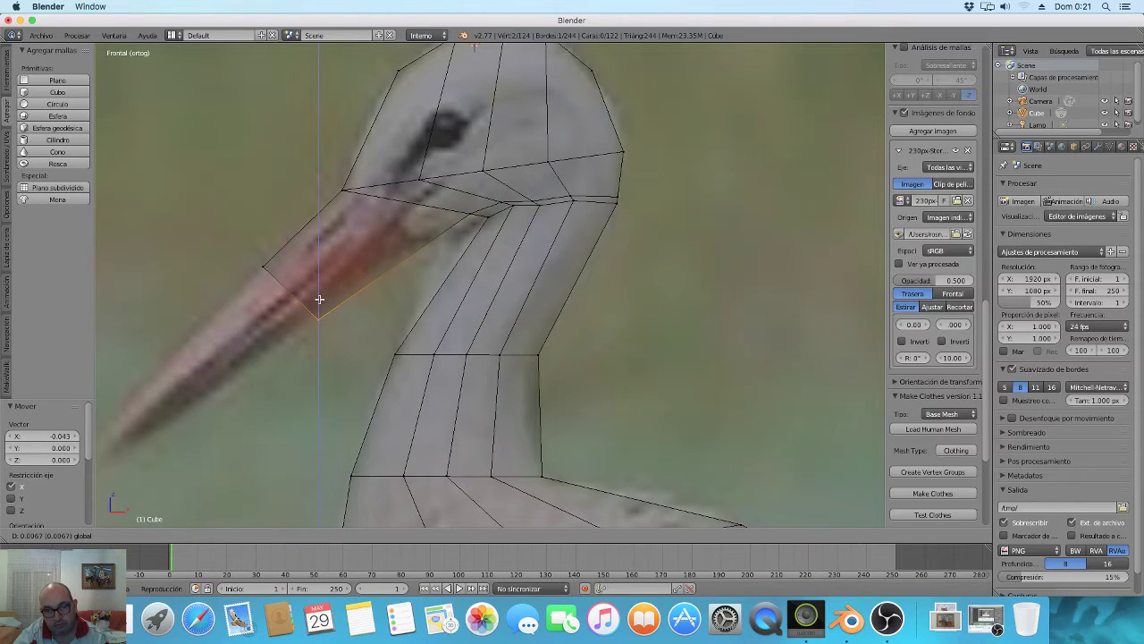
click(319, 298)
Deselect everything and allow selecting geometry hidden behind front faces.
scroll(378, 310, down, 1)
scroll(380, 309, down, 1)
scroll(380, 313, down, 1)
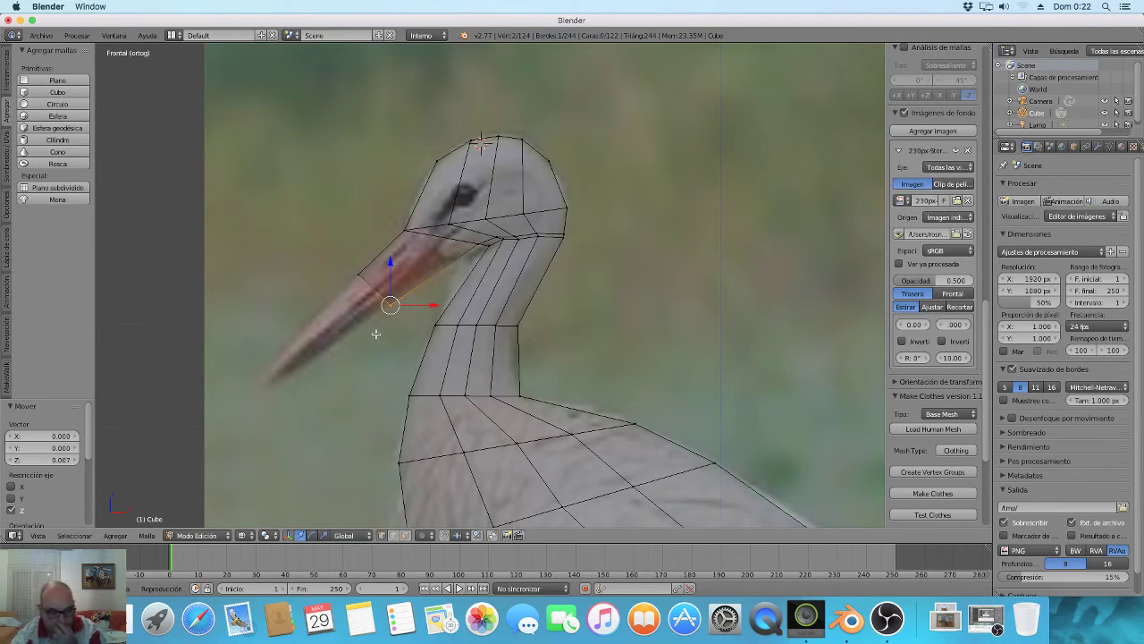
scroll(376, 332, up, 1)
scroll(375, 329, up, 1)
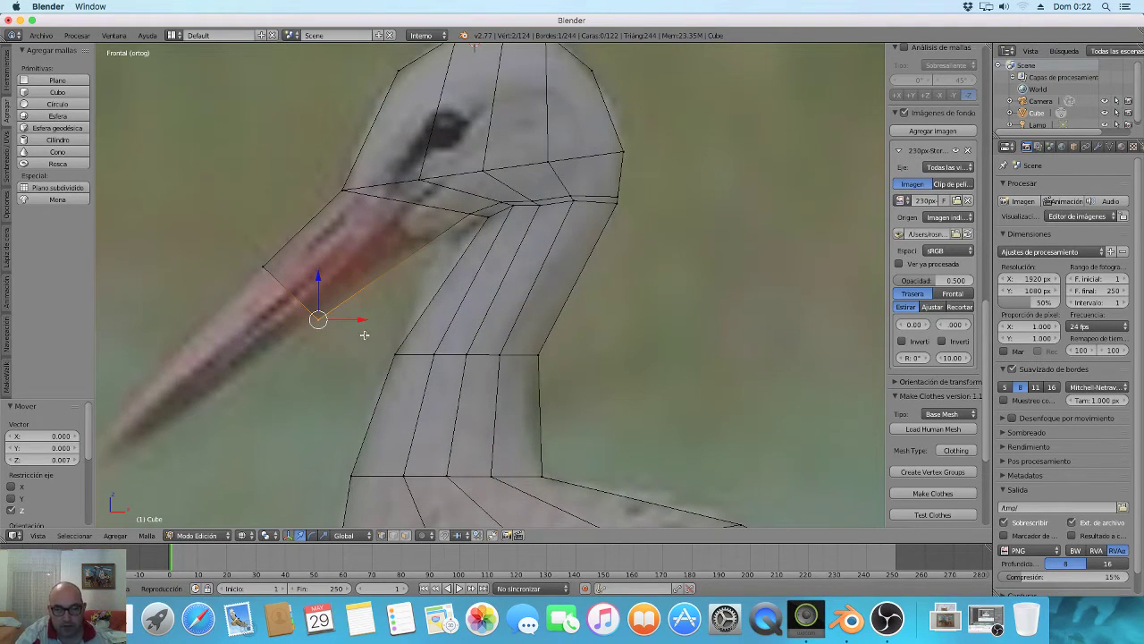
key(a)
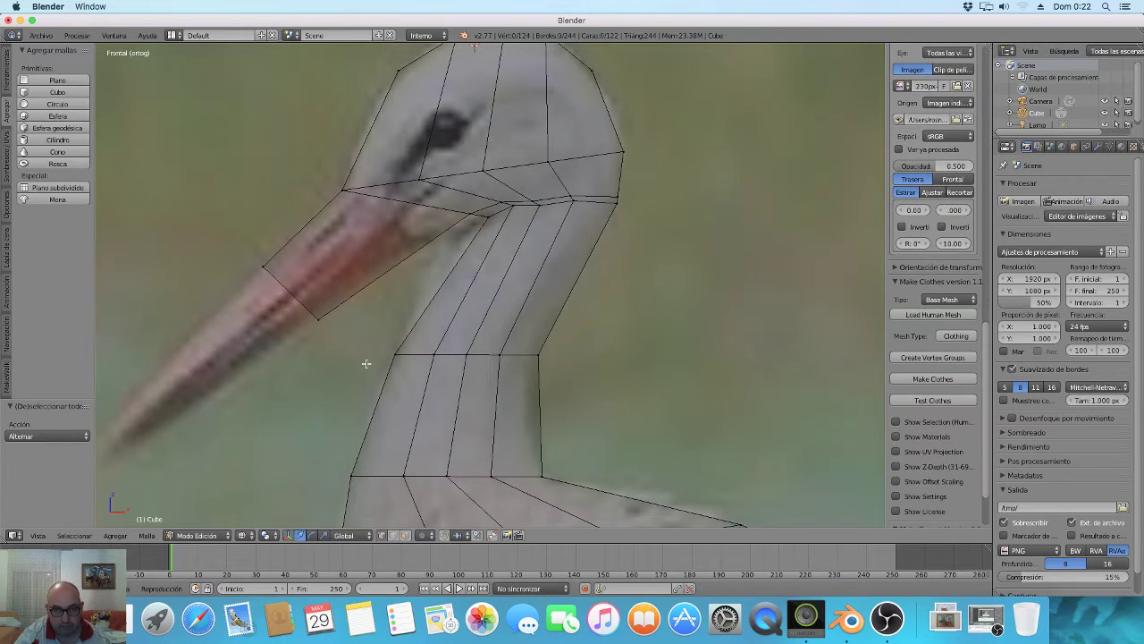
click(404, 535)
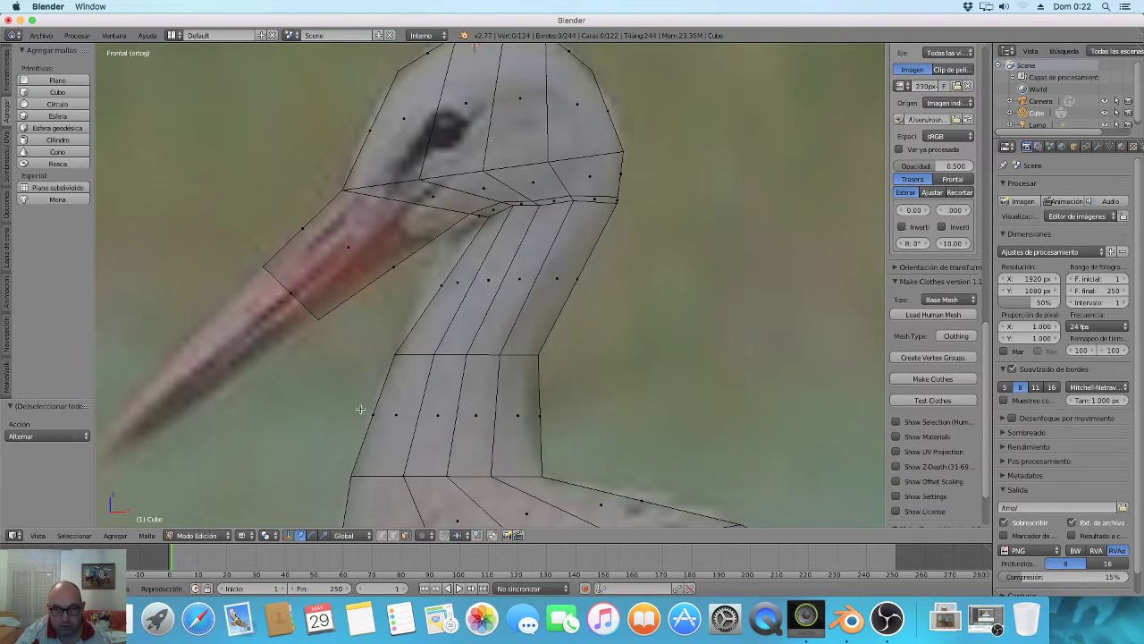
In solid shading, select the front face where the beak starts.
middle_drag(361, 409, 467, 378)
right_click(402, 228)
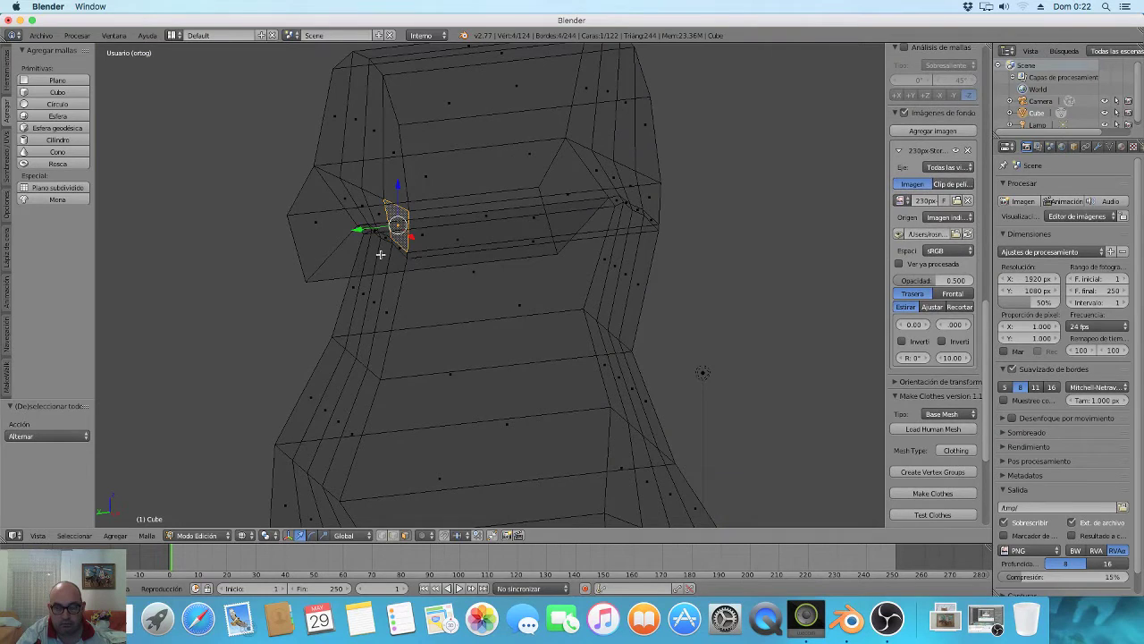
right_click(342, 260)
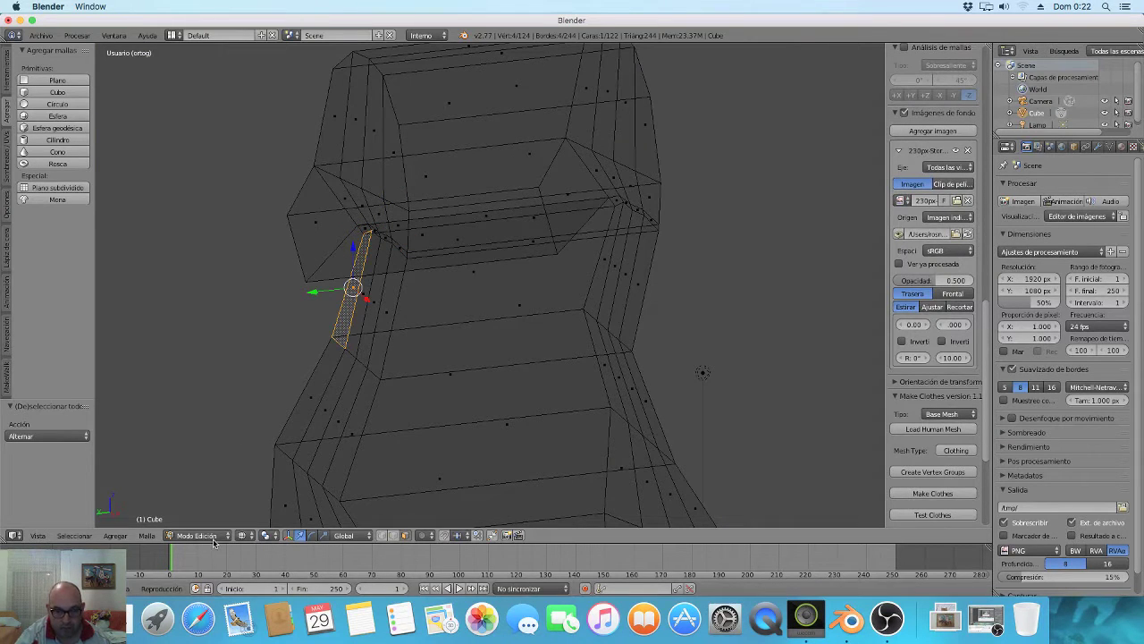
click(244, 536)
click(261, 494)
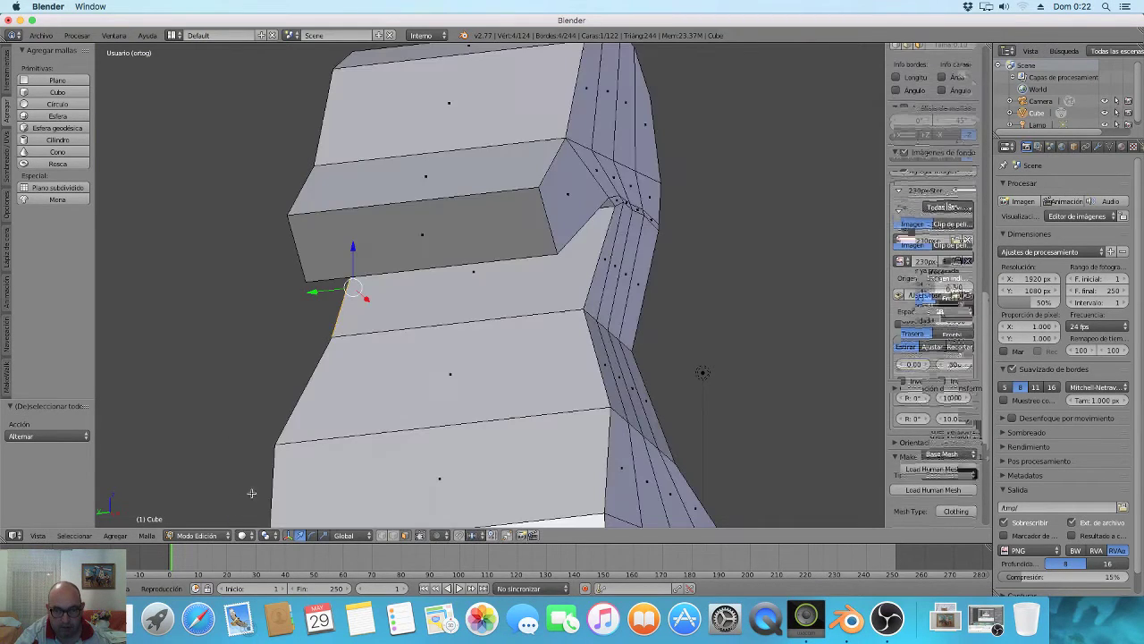
right_click(437, 239)
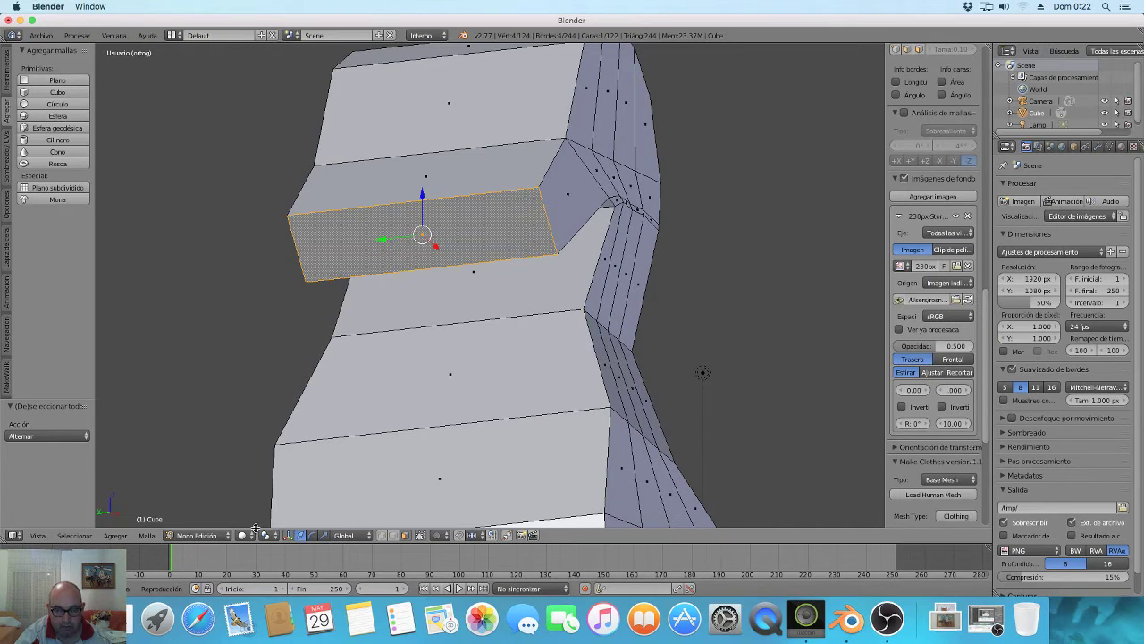
Go to front orthographic view in wireframe, zoomed and centred on the stork's head.
click(38, 538)
click(61, 460)
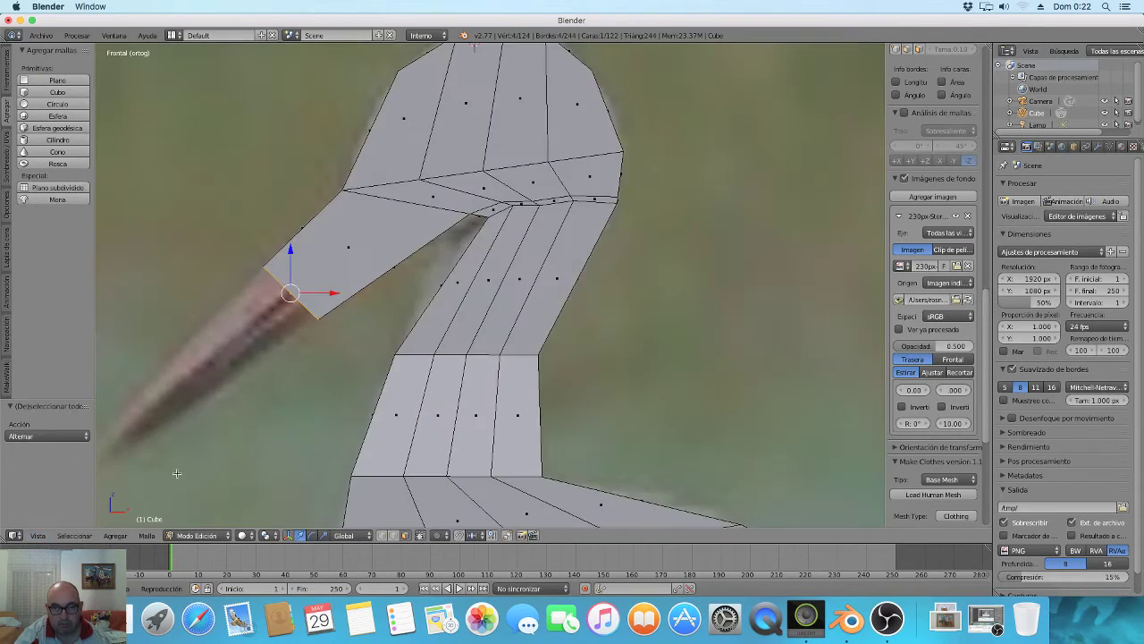
click(241, 534)
click(269, 510)
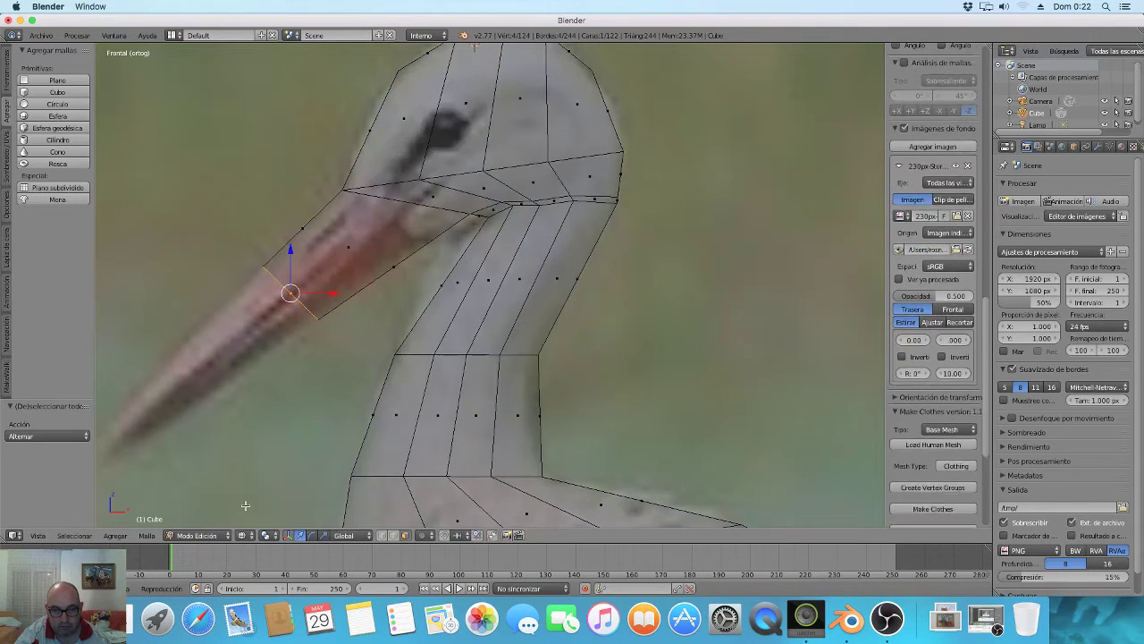
scroll(239, 459, down, 2)
shift+middle_drag(239, 459, 313, 420)
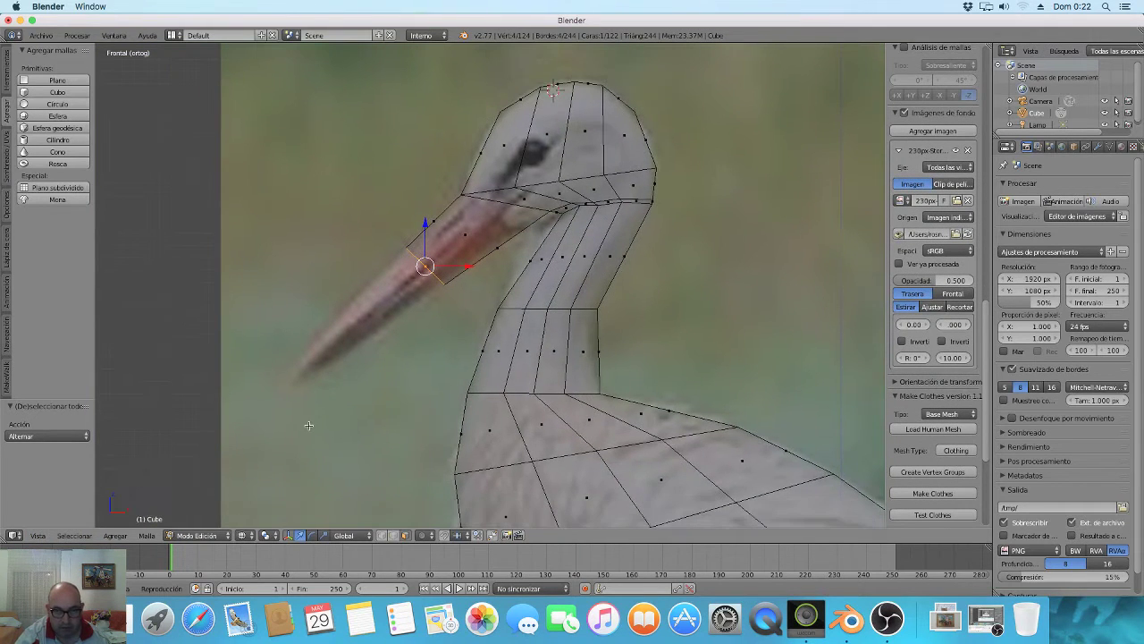
Extrude the beak face along the photo and set transform orientation to Normal.
key(e)
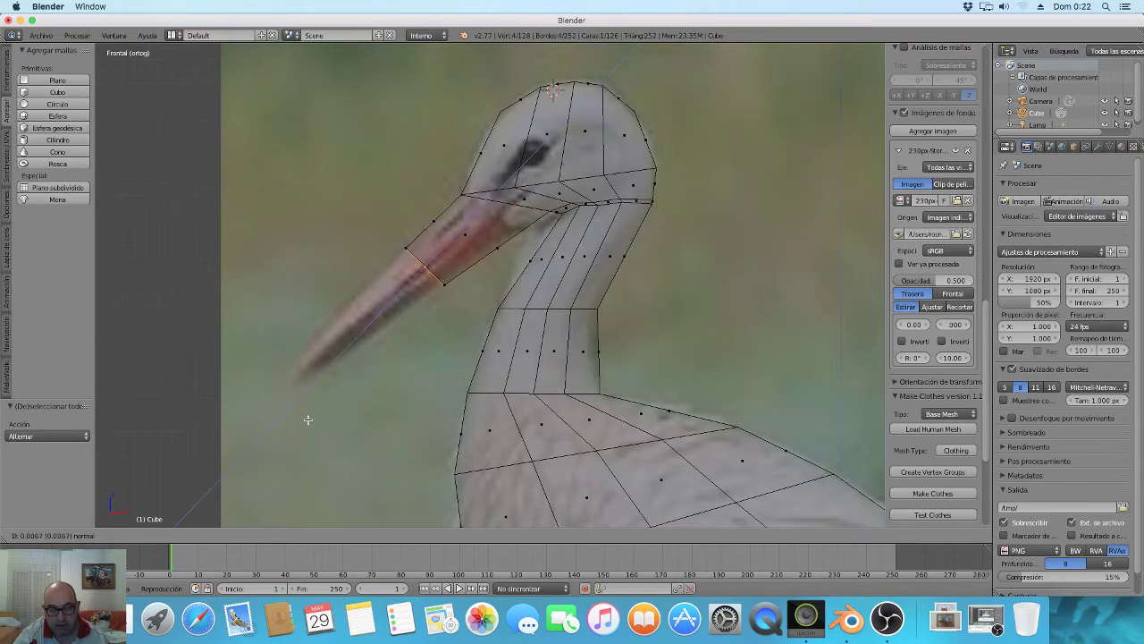
click(145, 488)
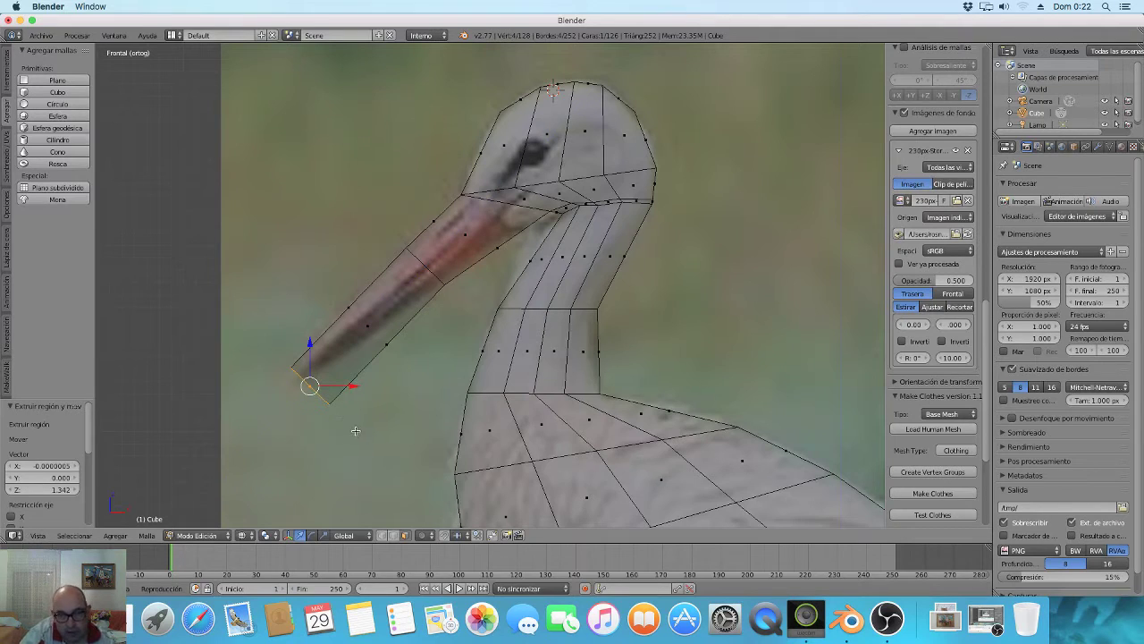
click(362, 535)
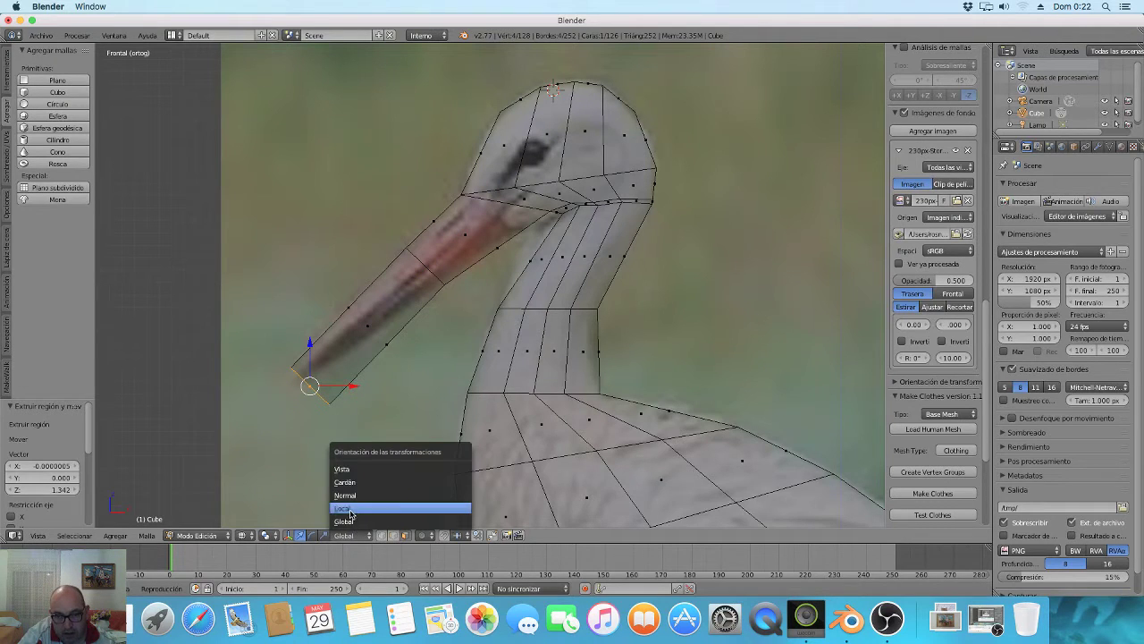
click(350, 508)
click(353, 535)
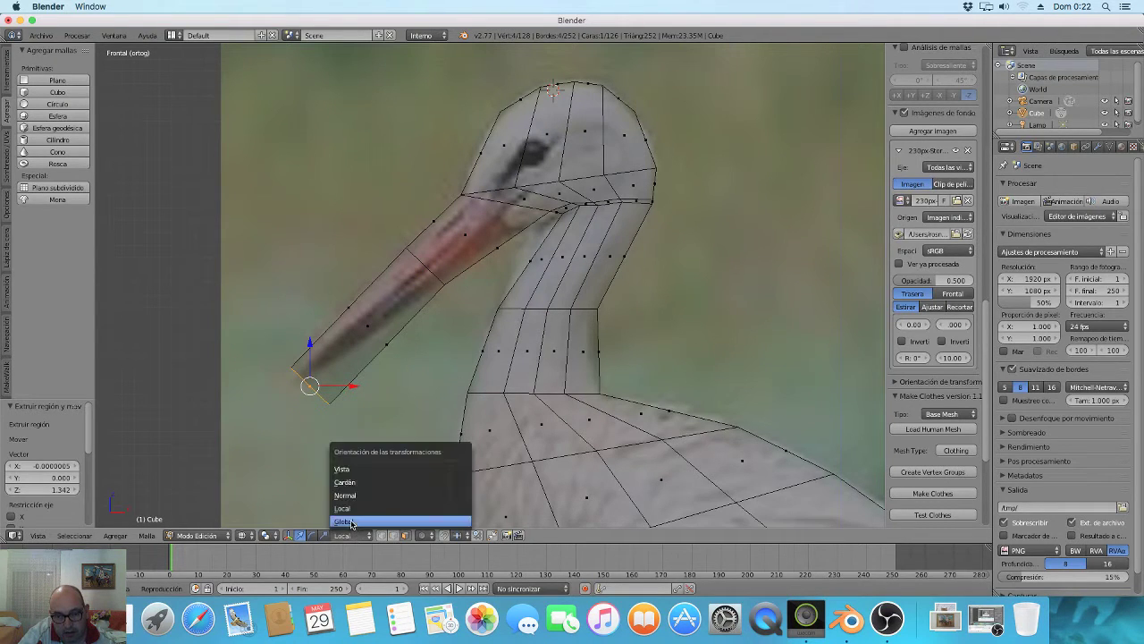
click(345, 495)
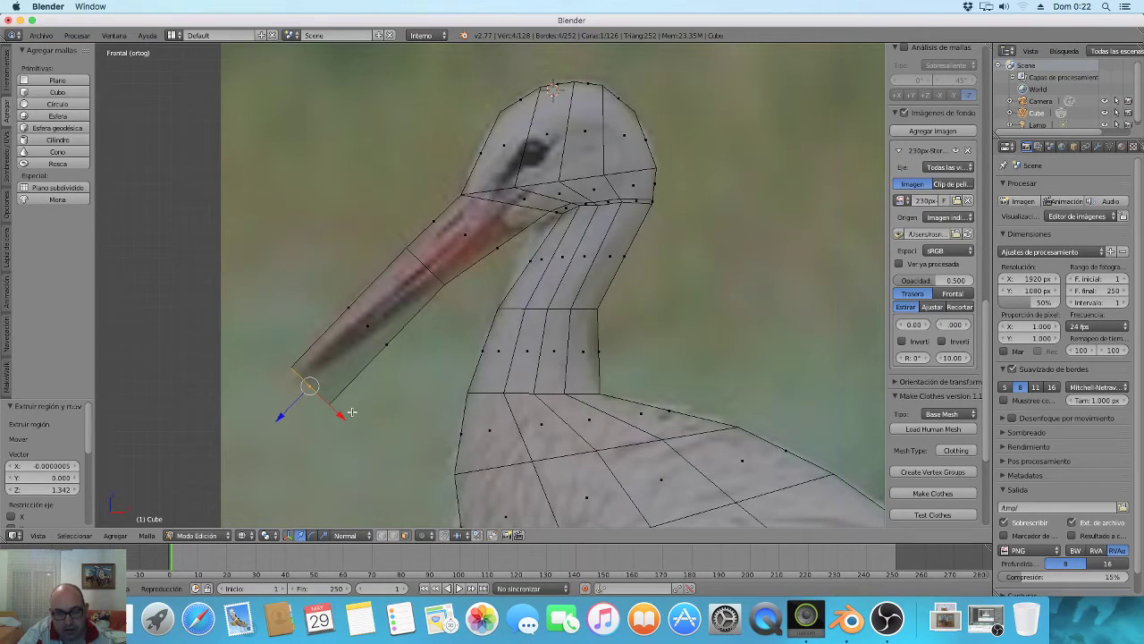
Move the beak tip along its normal and scale it down to 0.115 into a point.
drag(338, 414, 291, 386)
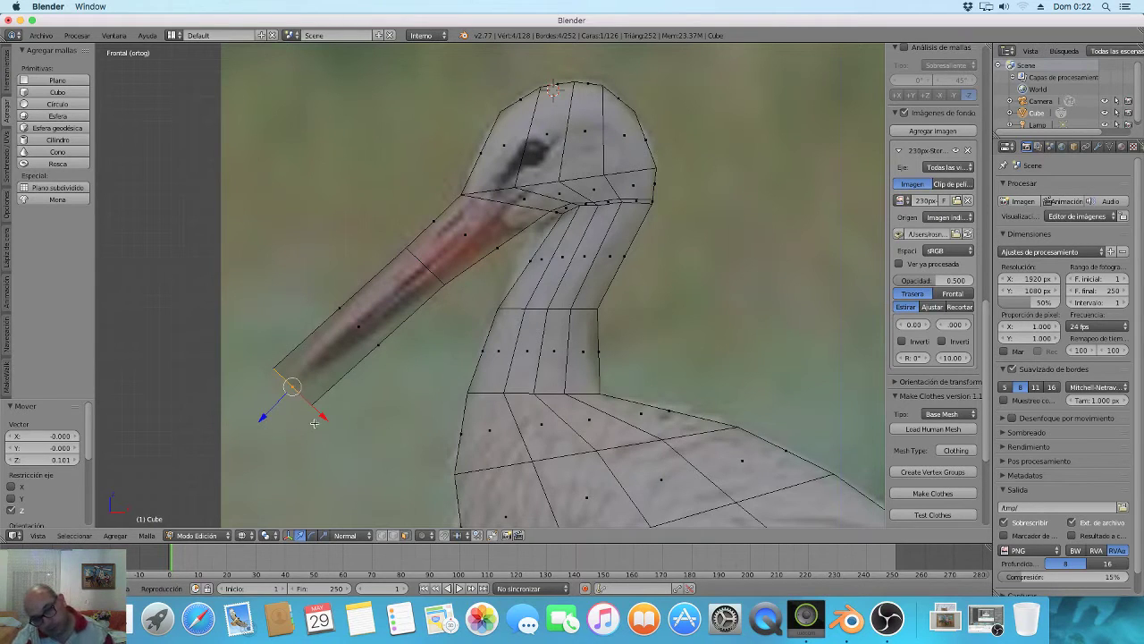
key(e)
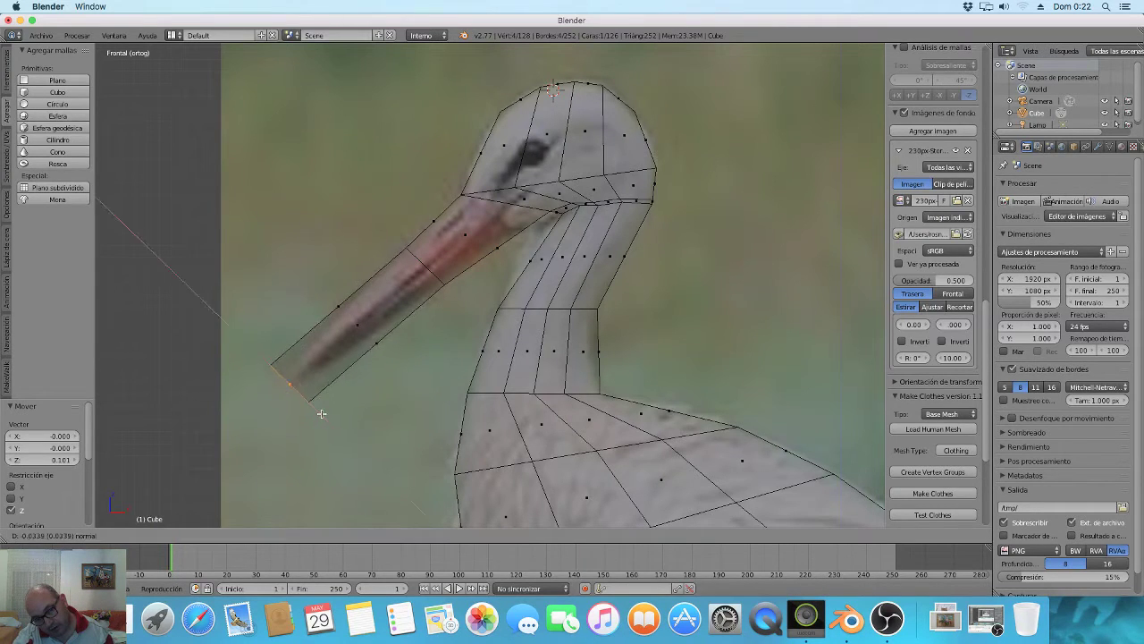
click(321, 413)
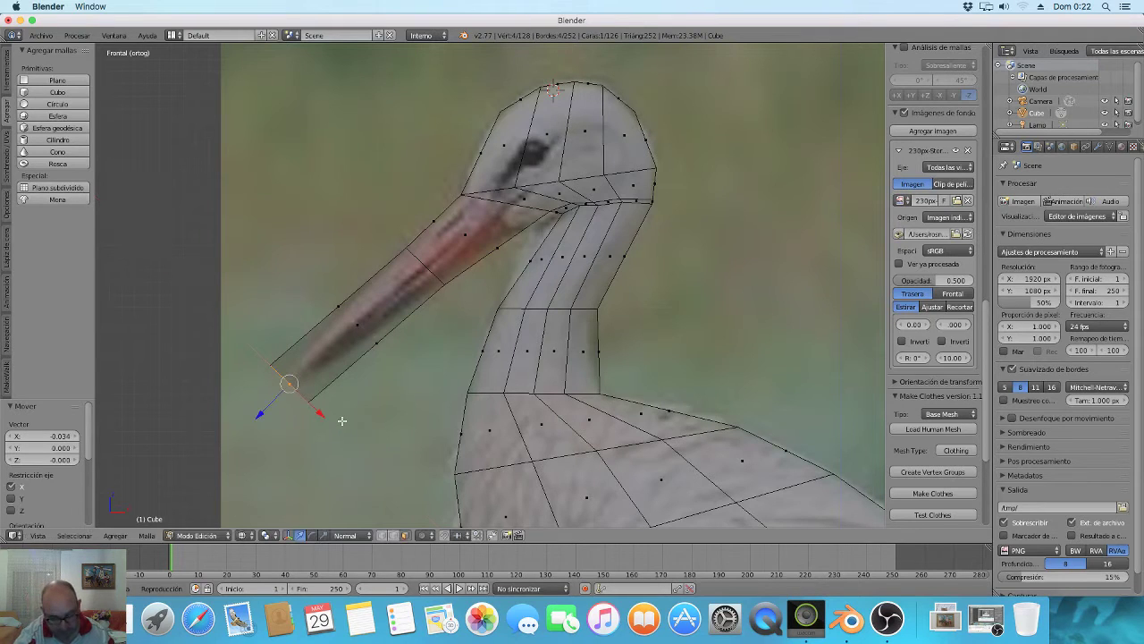
key(s)
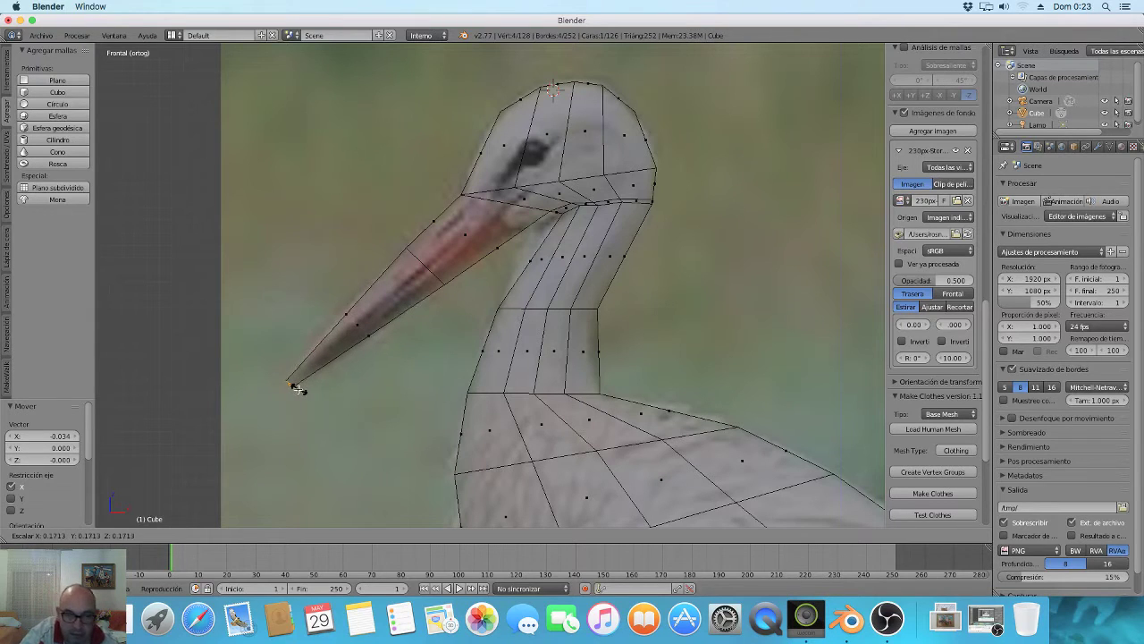
click(295, 386)
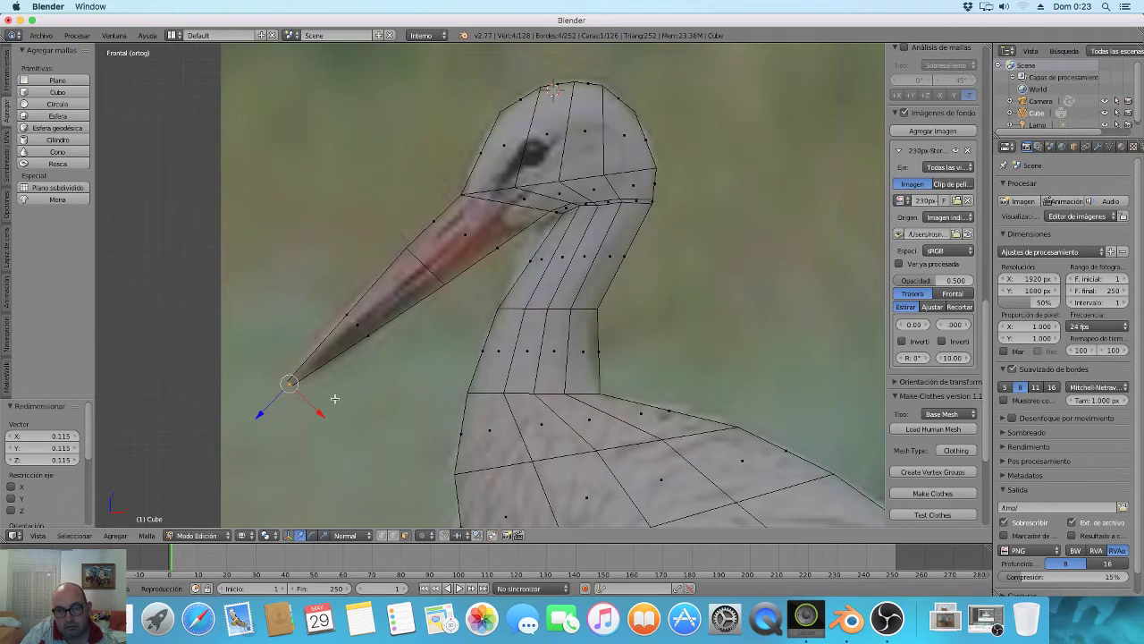
mouse_move(352, 405)
middle_down()
mouse_move(472, 402)
mouse_move(447, 402)
middle_up()
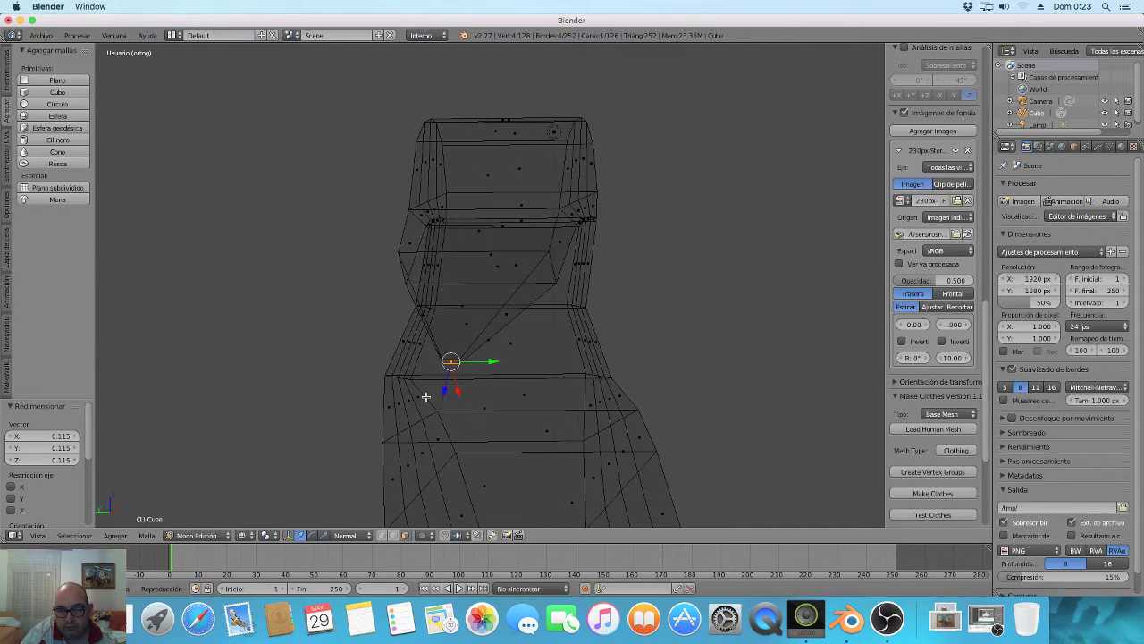
Orbit around the head to inspect the pointed beak, then return to front orthographic view.
mouse_move(429, 395)
middle_down()
mouse_move(523, 408)
mouse_move(605, 455)
mouse_move(450, 463)
mouse_move(454, 450)
middle_up()
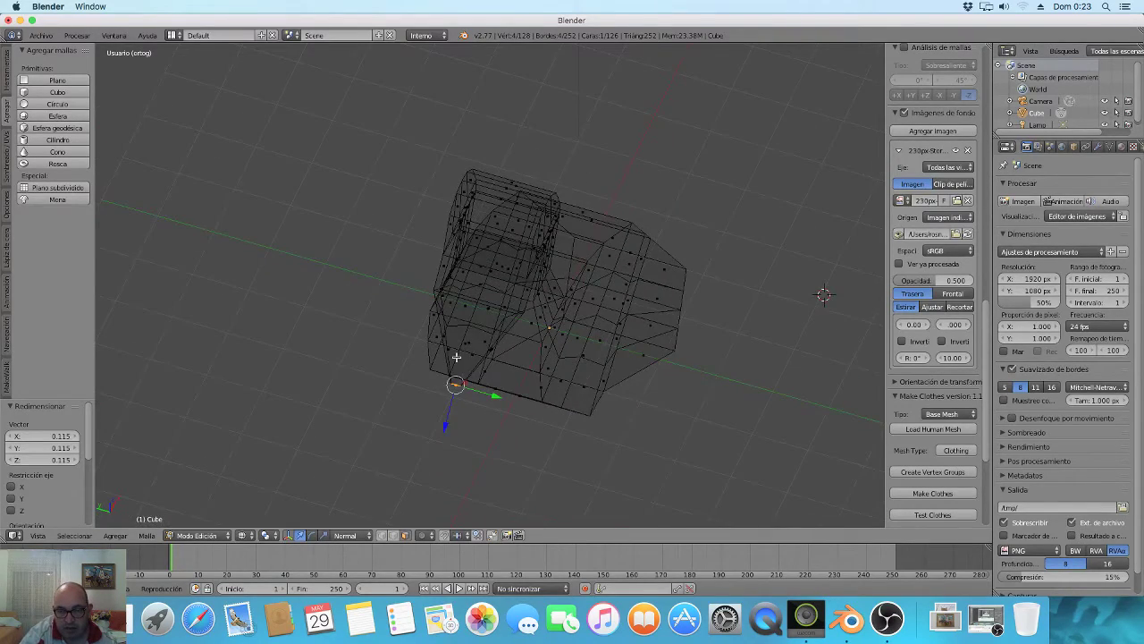
mouse_move(485, 321)
middle_down()
mouse_move(469, 326)
mouse_move(462, 307)
mouse_move(345, 301)
mouse_move(524, 349)
mouse_move(512, 347)
mouse_move(539, 276)
mouse_move(442, 354)
mouse_move(455, 339)
mouse_move(446, 373)
mouse_move(396, 325)
mouse_move(350, 367)
middle_up()
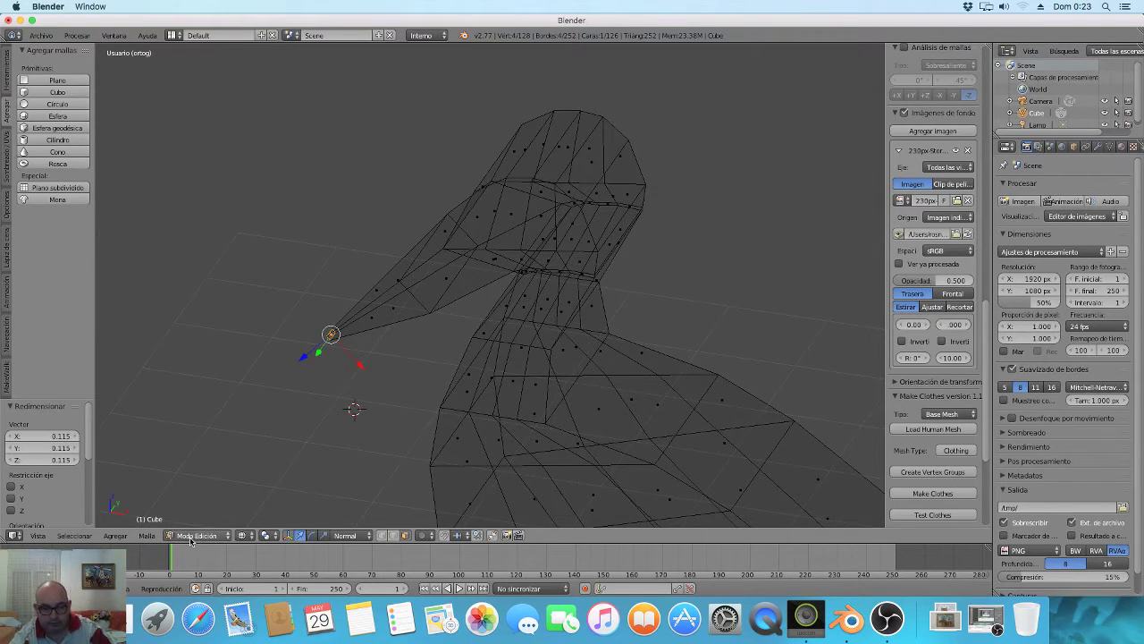
click(38, 535)
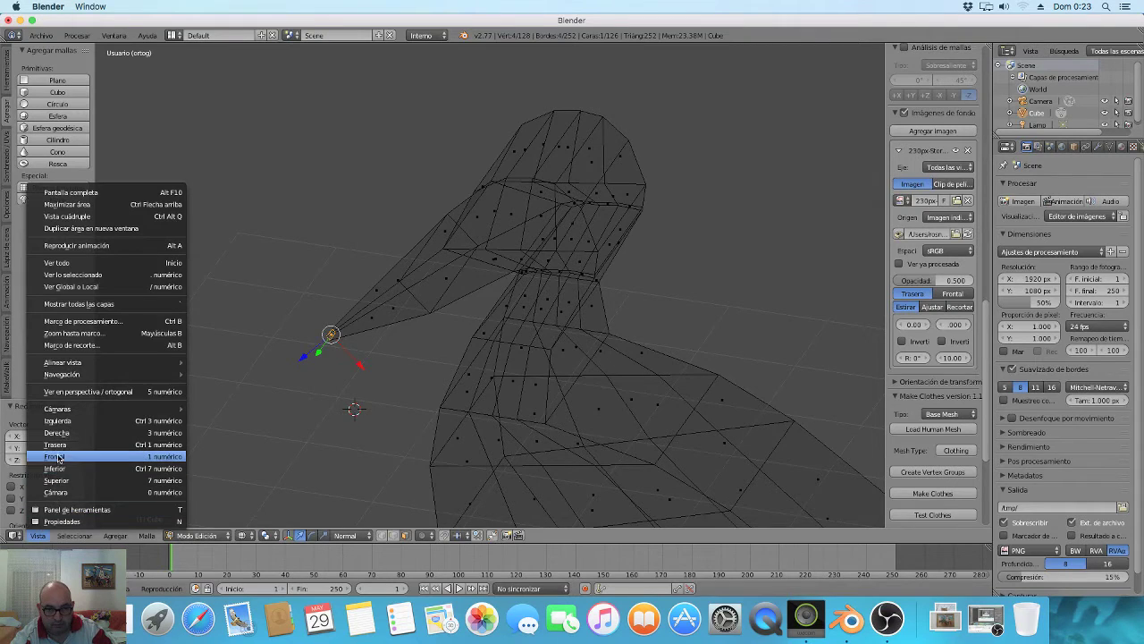
click(60, 458)
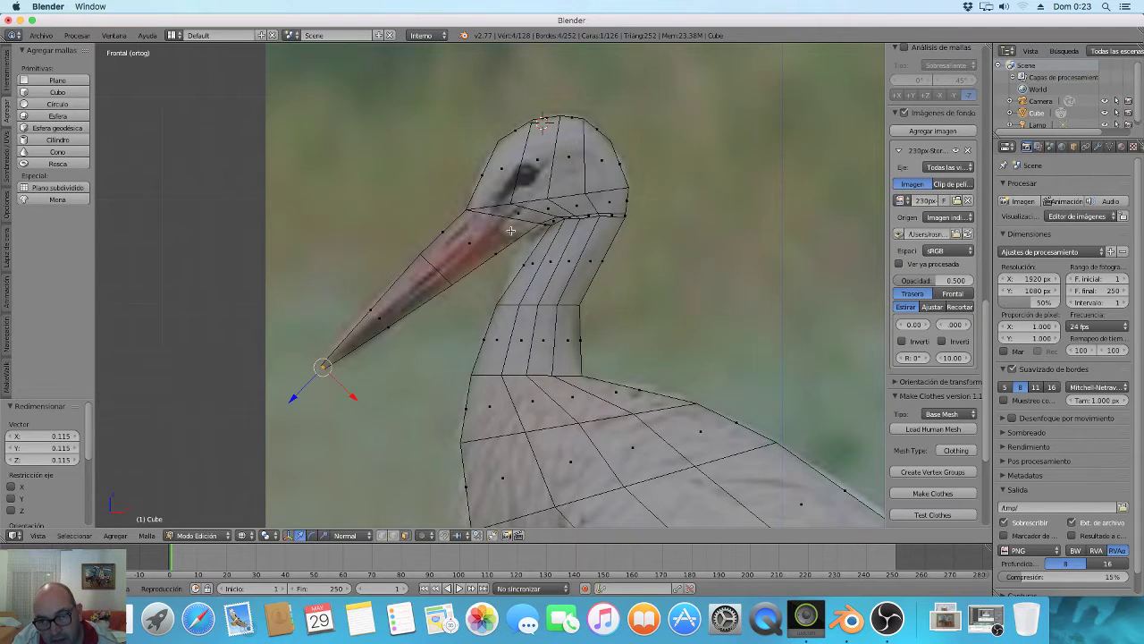
Switch to edge select and box-select the edge where the beak meets the head.
scroll(511, 230, up, 3)
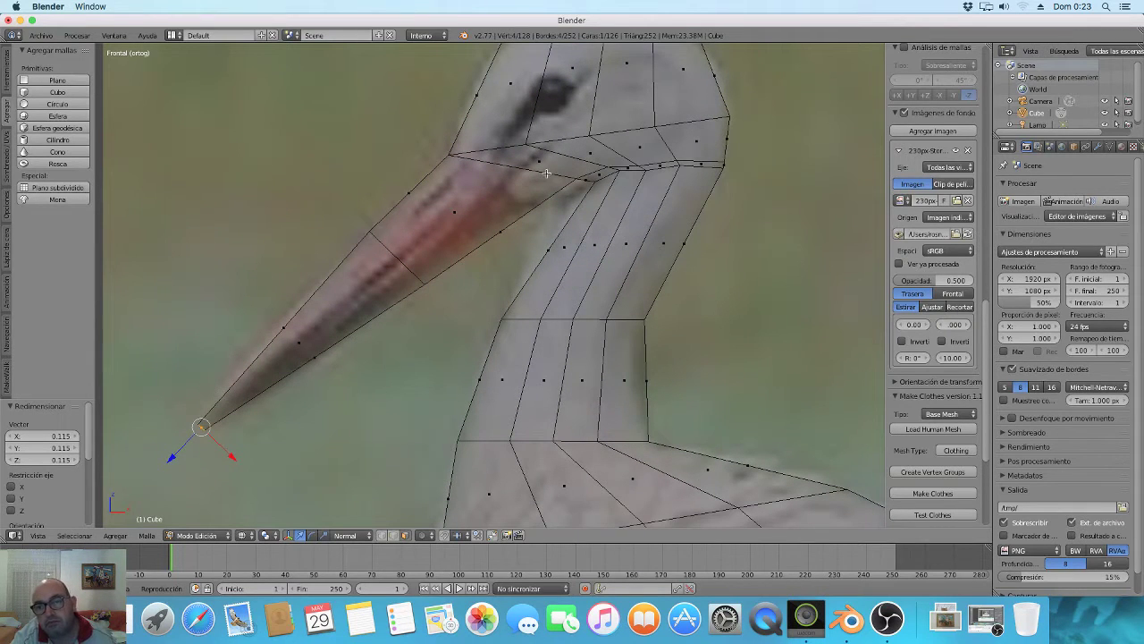
key(a)
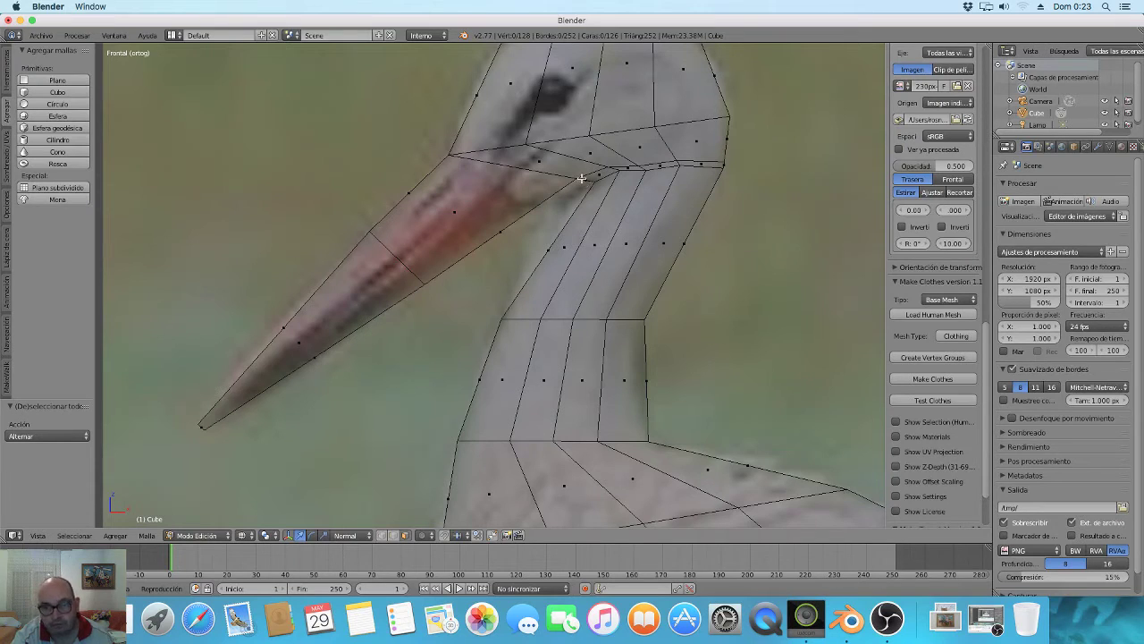
key(b)
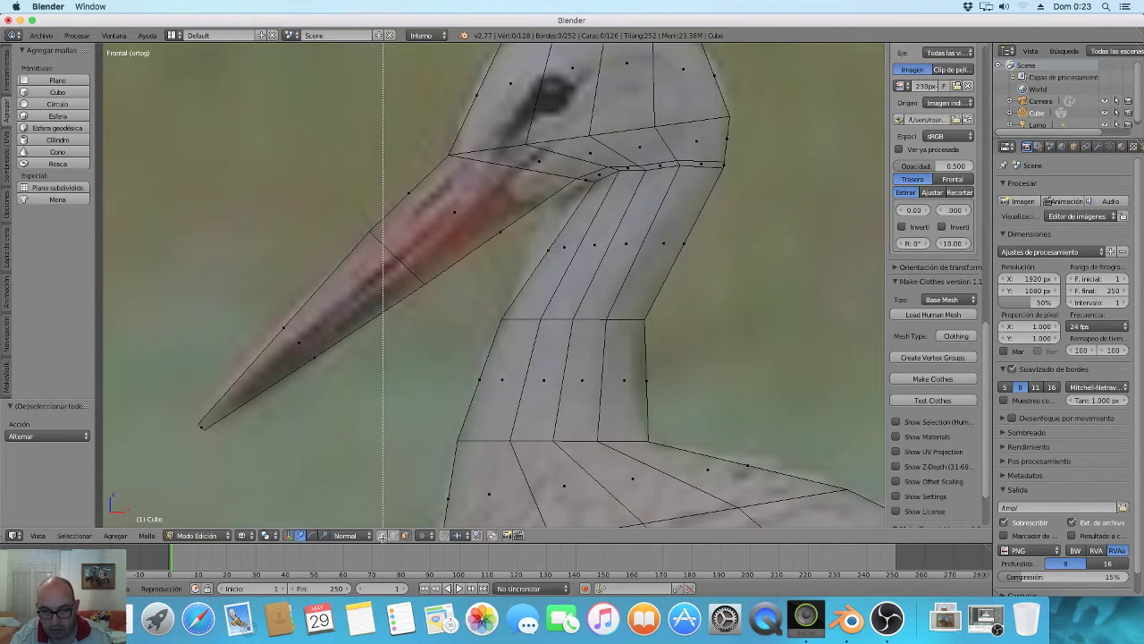
right_click(400, 491)
click(393, 534)
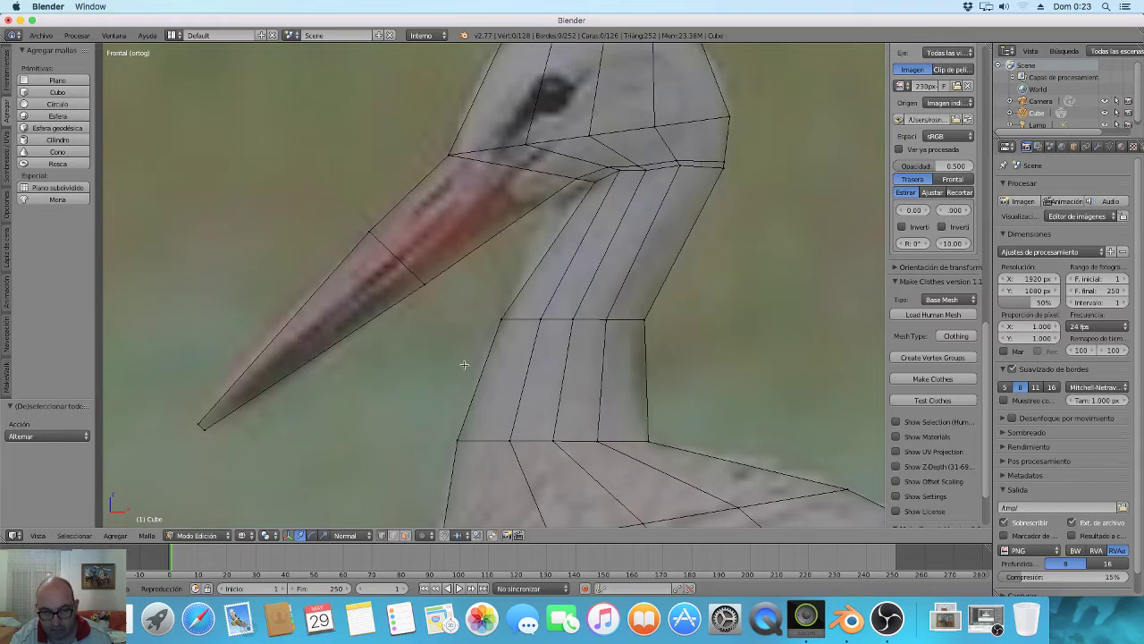
key(b)
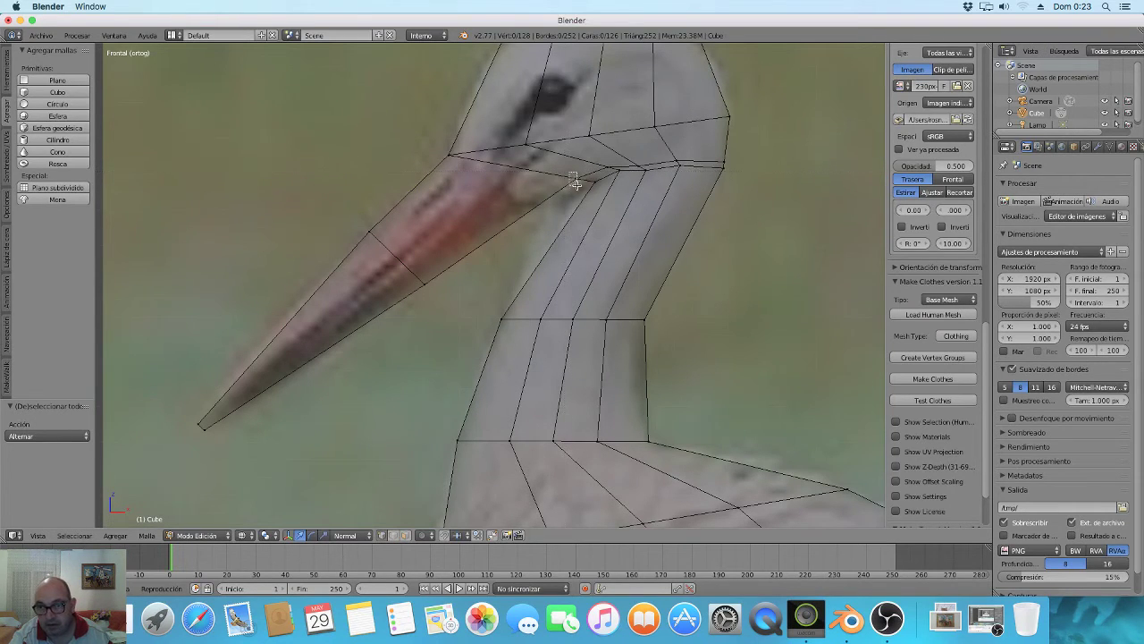
drag(579, 185, 581, 187)
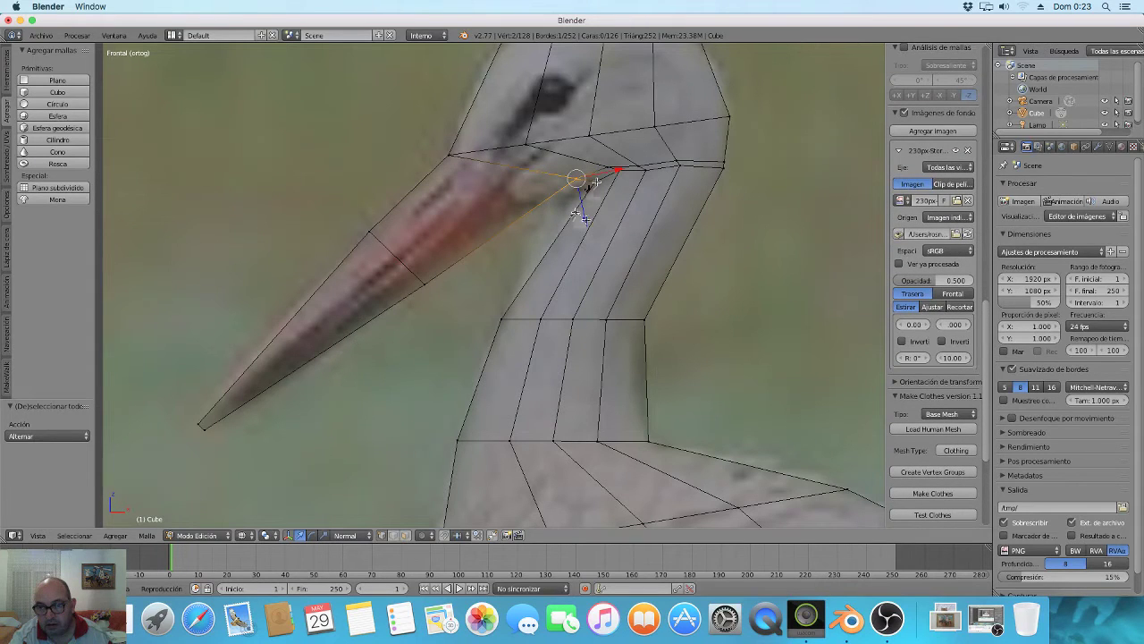
Shift the beak-base edge left along X (-0.034) and along its normal to match the photo.
drag(597, 169, 572, 170)
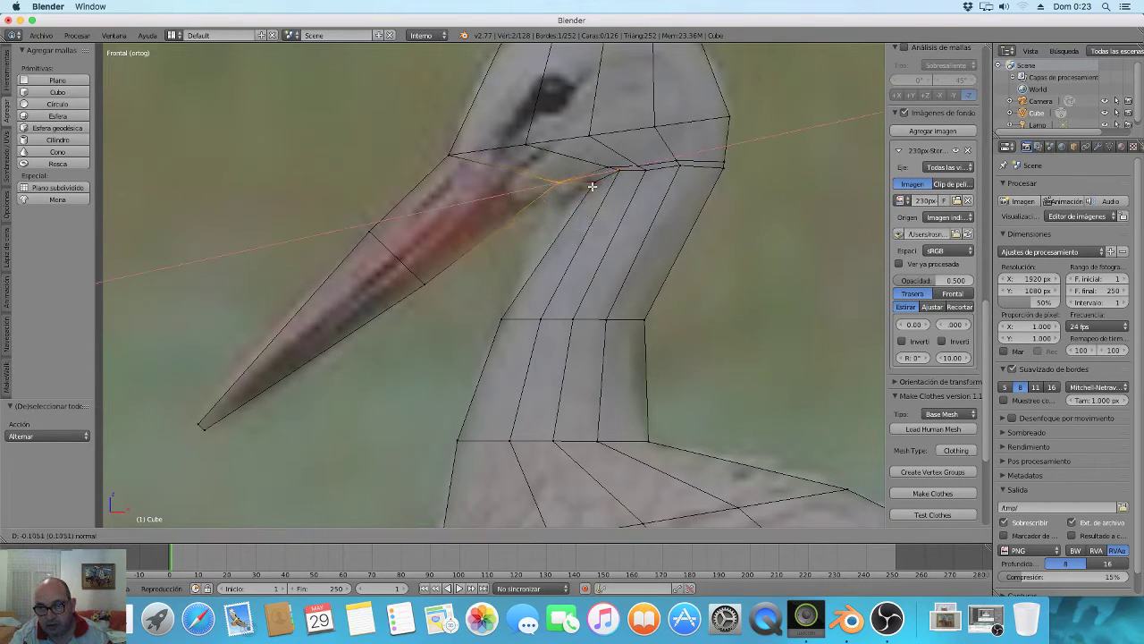
drag(565, 212, 573, 225)
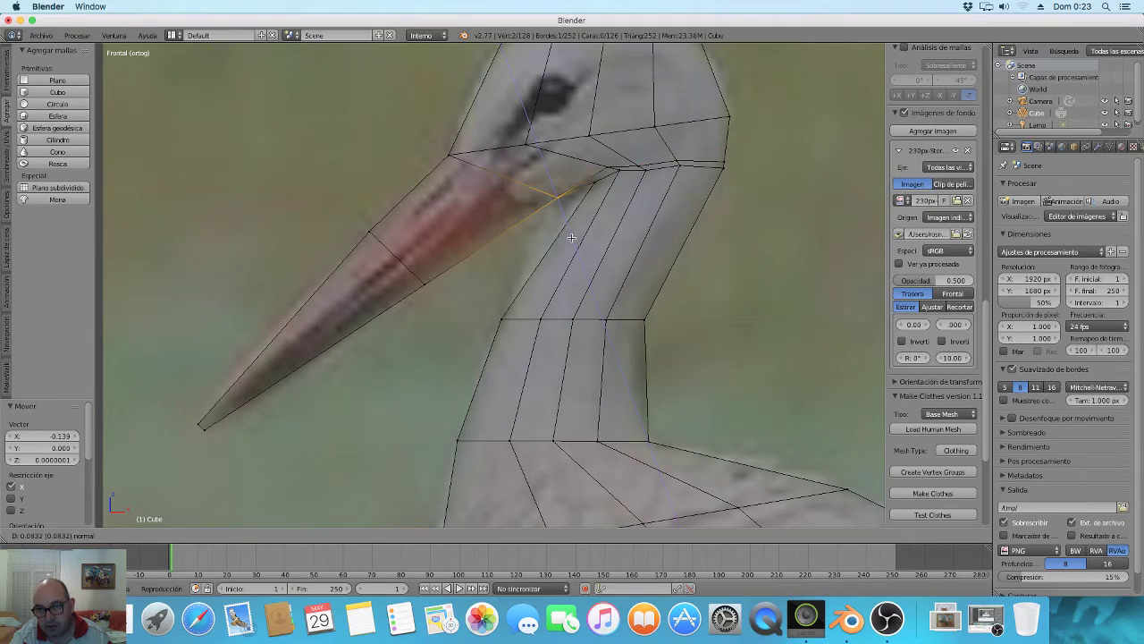
drag(596, 178, 575, 198)
drag(553, 252, 549, 245)
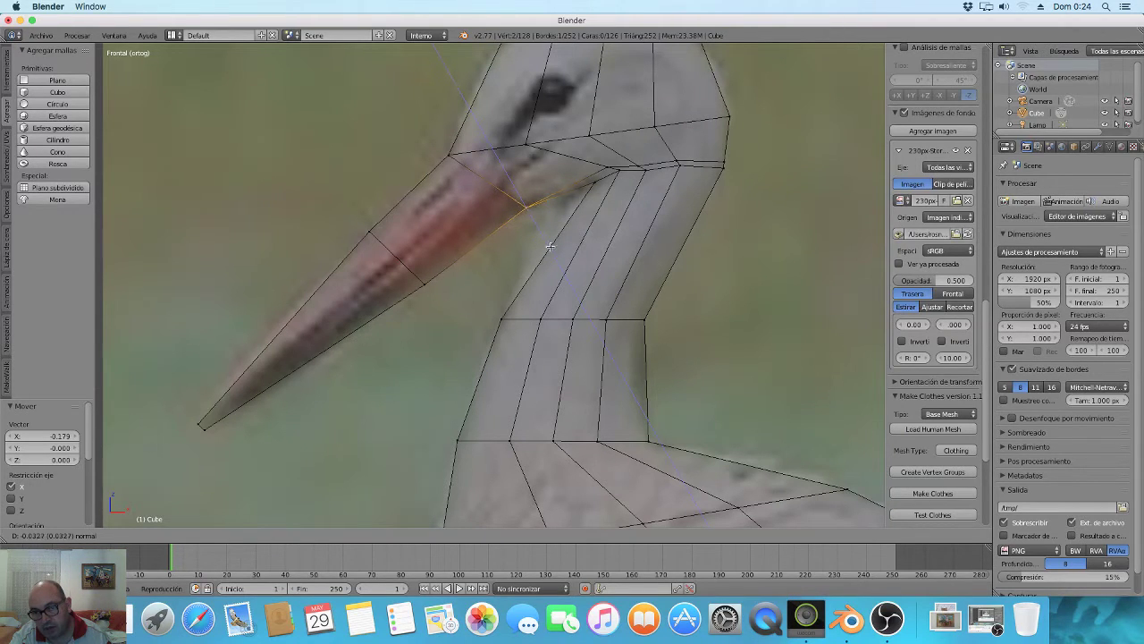
drag(550, 246, 549, 247)
drag(558, 191, 551, 196)
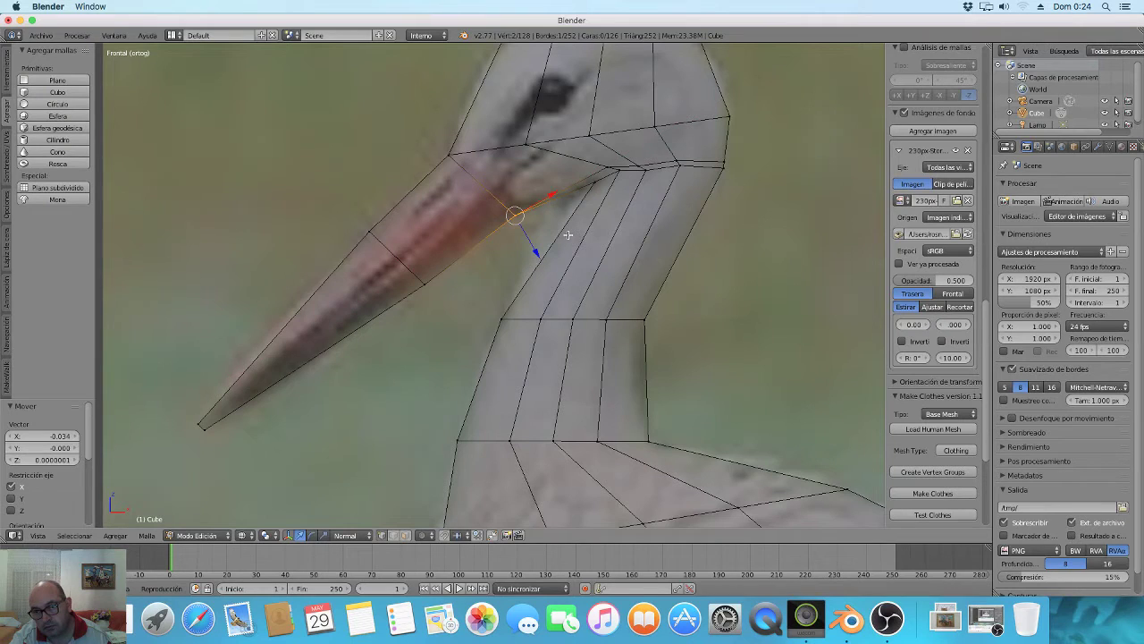
Select the vertex where the beak meets the neck and orbit into a 3D User Ortho view.
scroll(565, 210, up, 2)
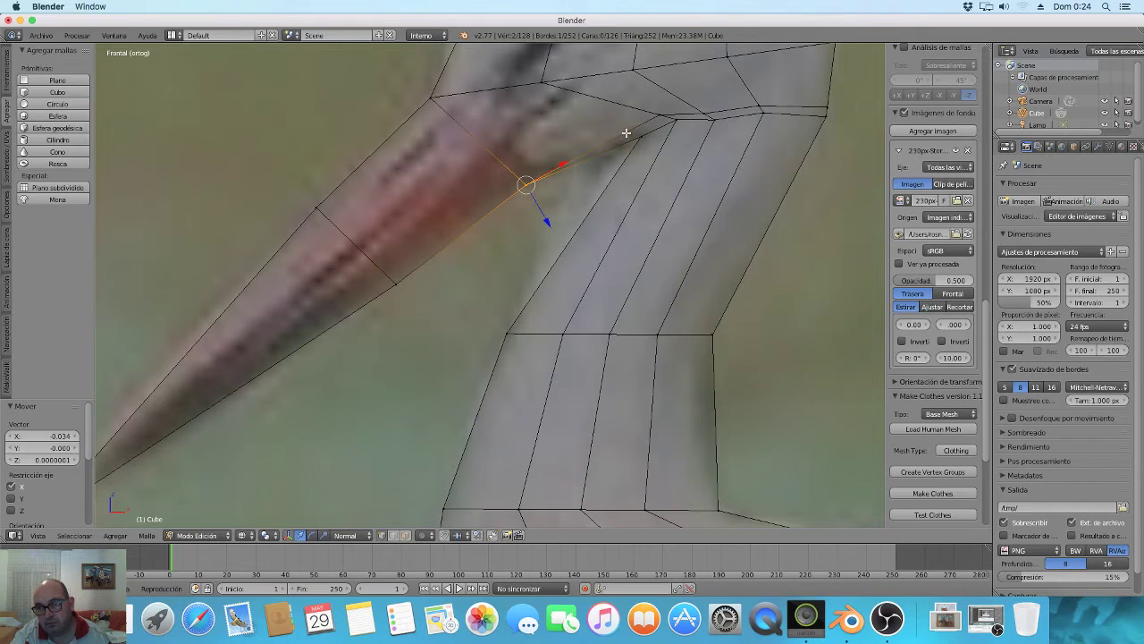
right_click(627, 132)
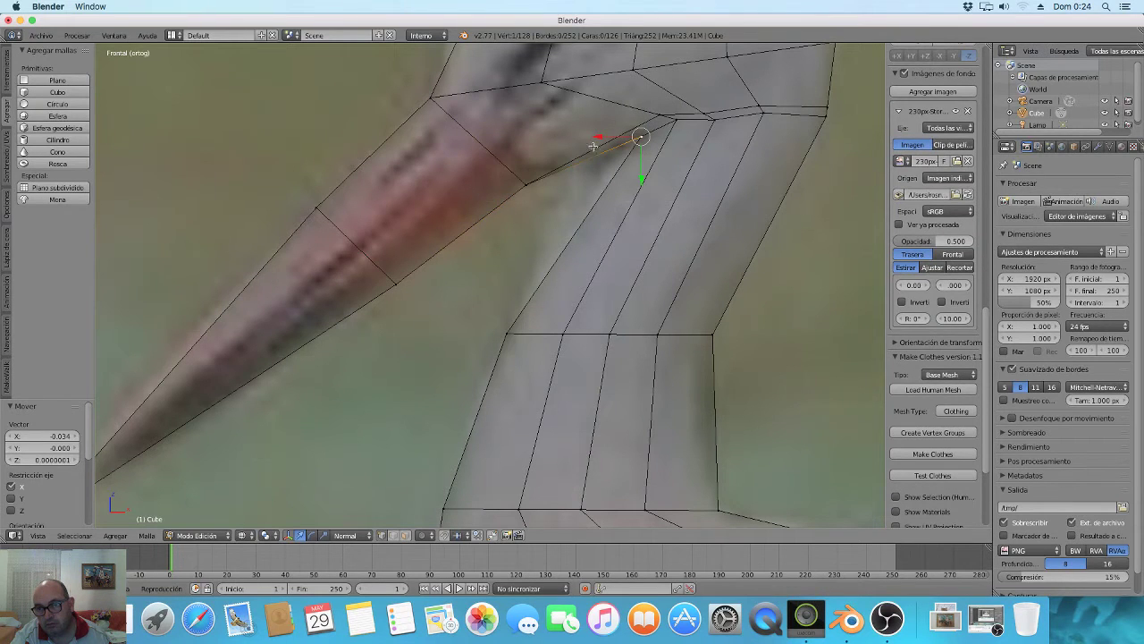
scroll(569, 158, down, 3)
mouse_move(582, 173)
middle_down()
mouse_move(622, 151)
mouse_move(589, 196)
mouse_move(519, 191)
mouse_move(680, 102)
mouse_move(706, 113)
mouse_move(689, 128)
middle_up()
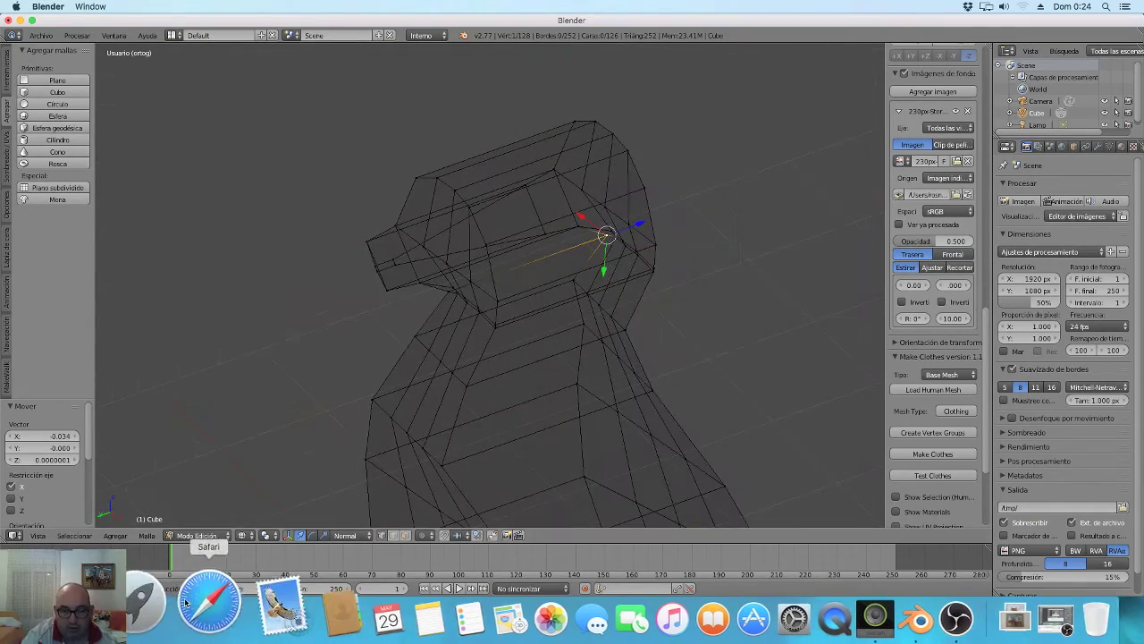
Toggle to Object Mode and back to Edit Mode, then switch shading to Solid.
click(196, 535)
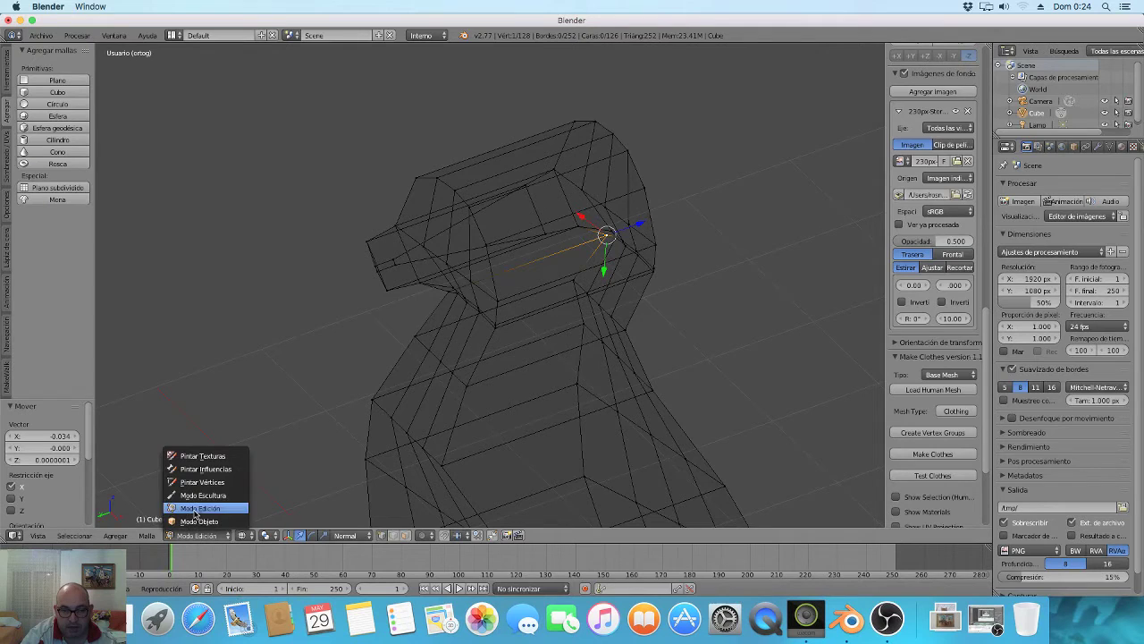
click(197, 522)
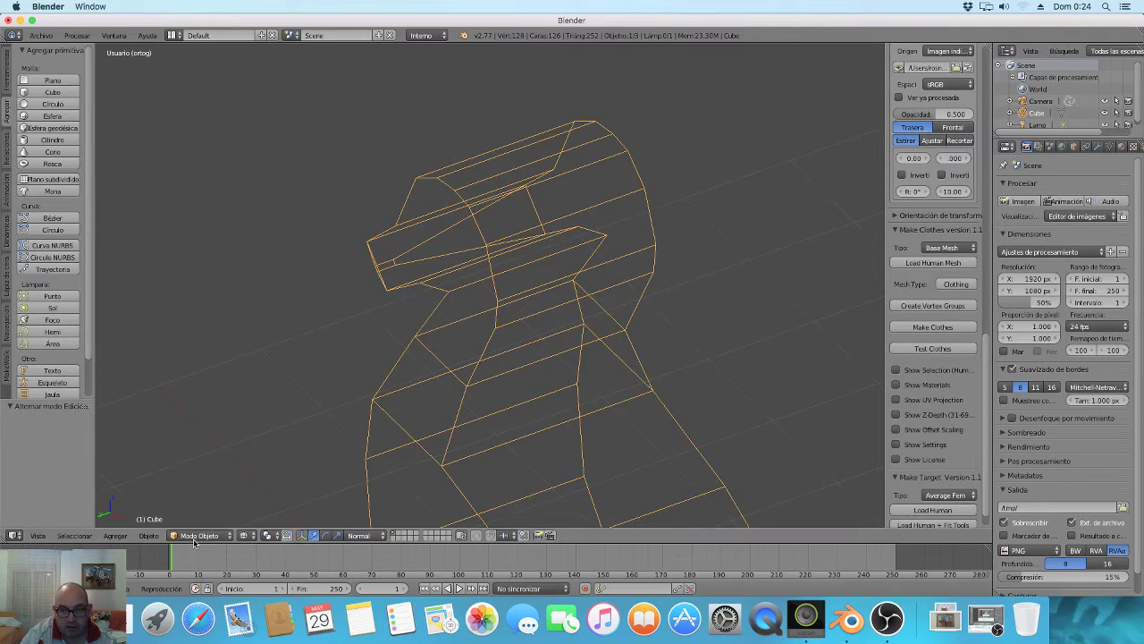
click(193, 534)
click(192, 508)
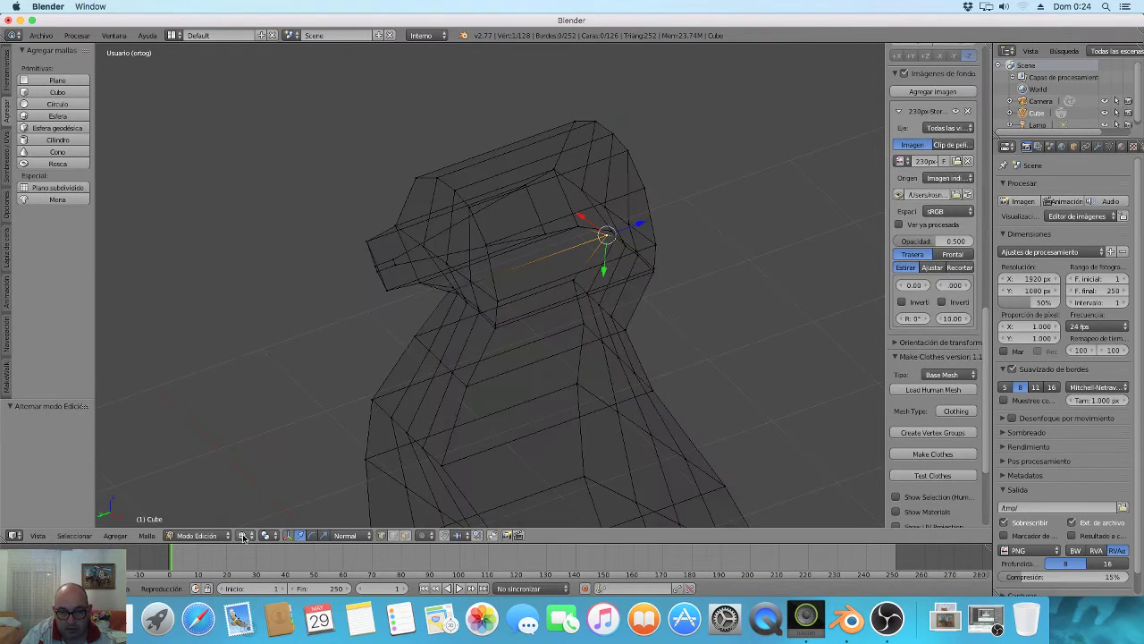
click(243, 534)
click(261, 494)
Select the edge under the beak and orbit to a side view of it.
mouse_move(331, 438)
middle_down()
mouse_move(385, 425)
mouse_move(447, 447)
mouse_move(434, 455)
middle_up()
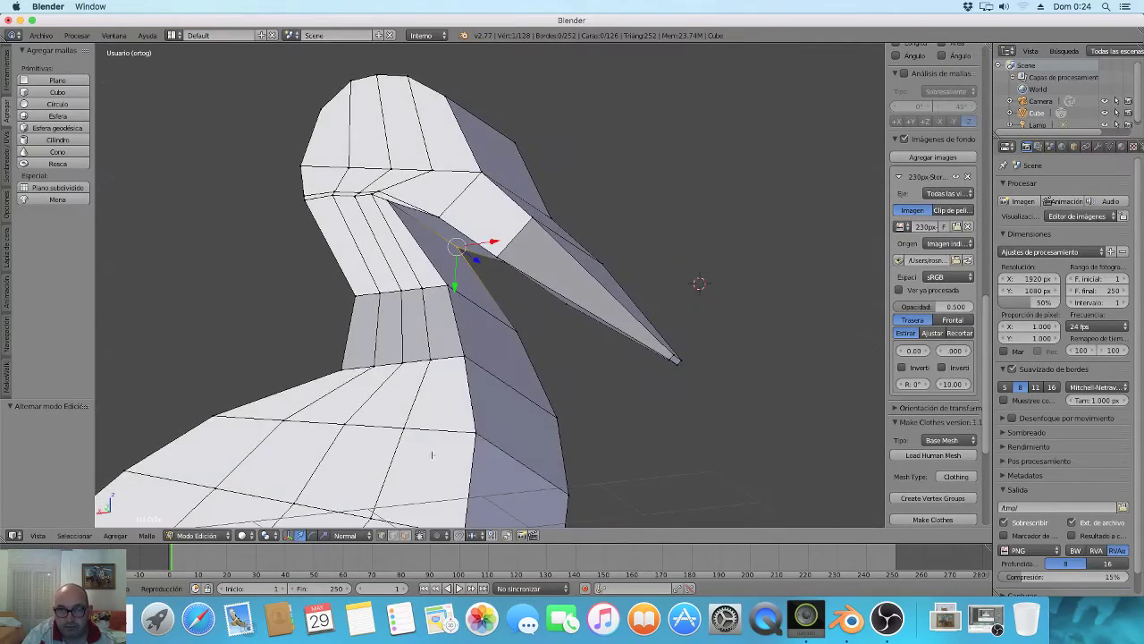
scroll(431, 440, up, 3)
mouse_move(415, 328)
middle_down()
mouse_move(440, 340)
mouse_move(434, 318)
middle_up()
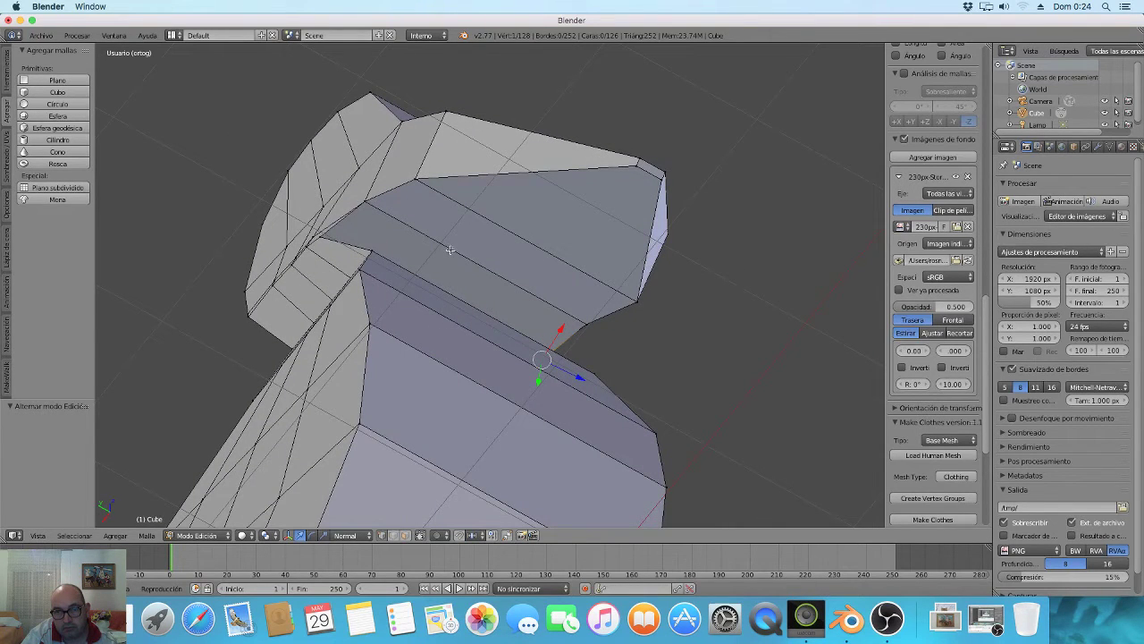
click(394, 534)
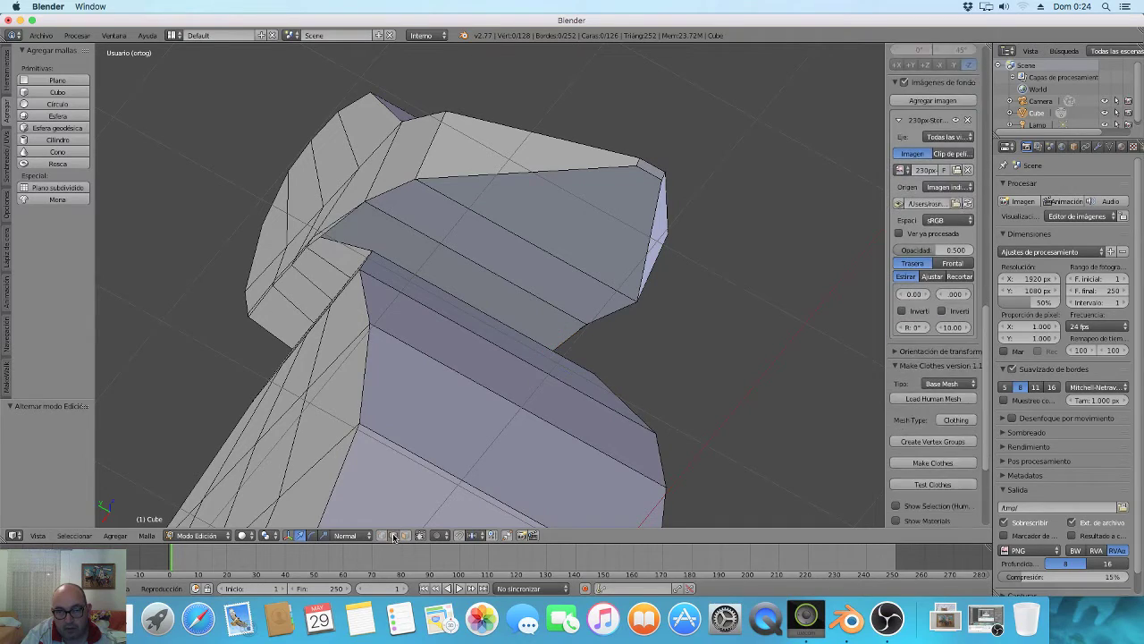
right_click(479, 264)
middle_drag(479, 265, 559, 332)
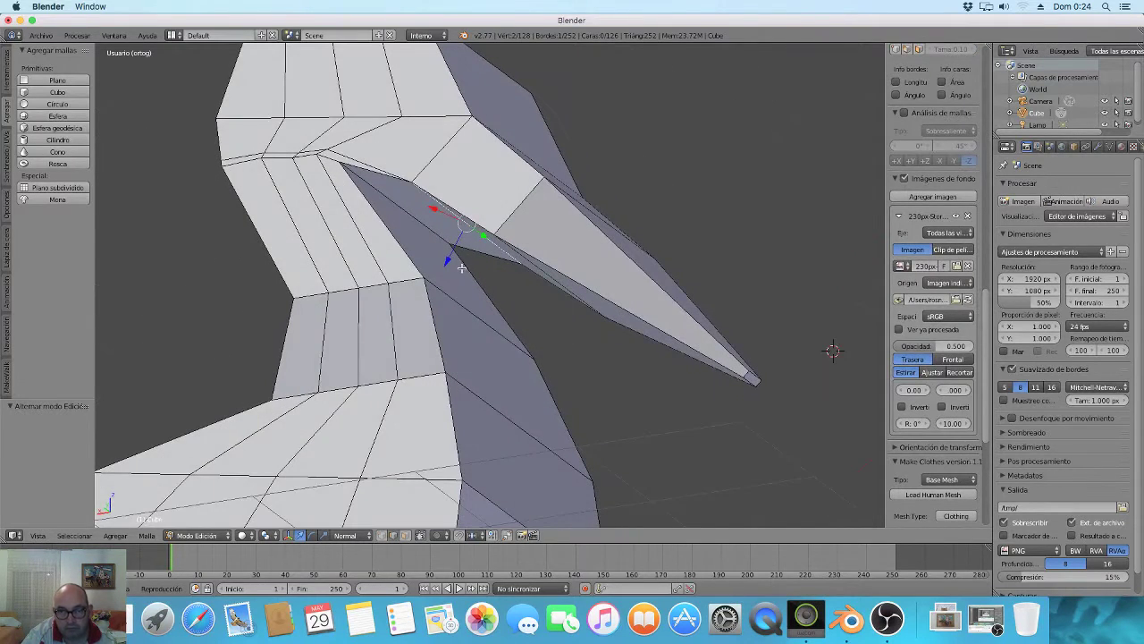
Nudge the beak-base edge slightly along Z, check it from the side, and switch to Face select mode.
mouse_move(449, 260)
mouse_down()
mouse_move(442, 277)
mouse_move(452, 268)
mouse_move(462, 278)
mouse_move(466, 261)
mouse_move(466, 271)
mouse_up()
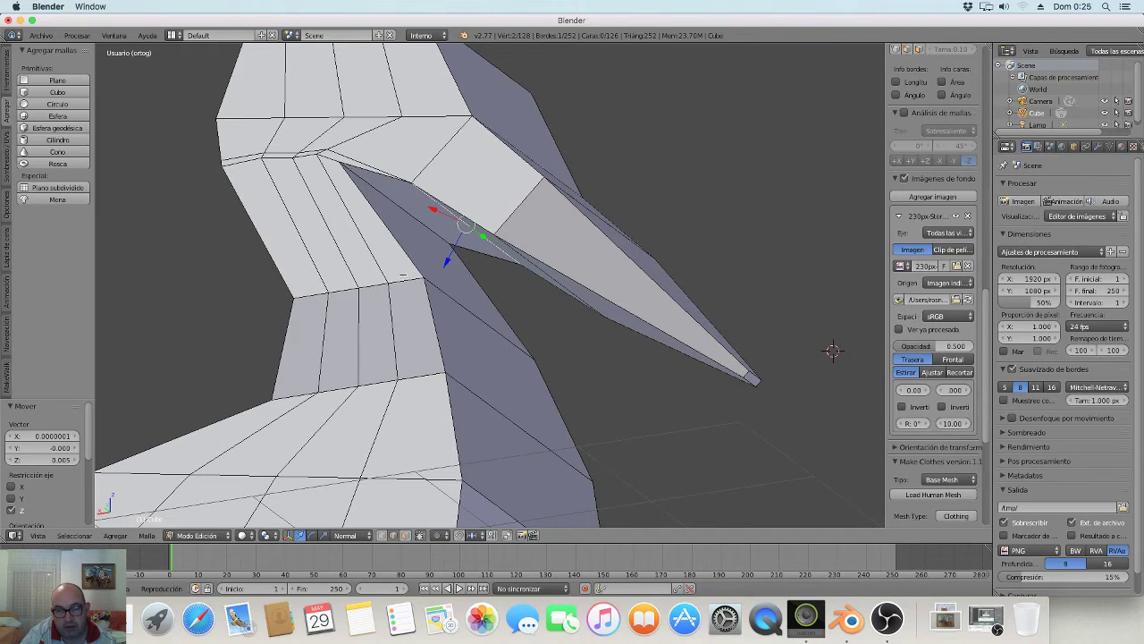
scroll(415, 370, down, 3)
middle_drag(416, 420, 502, 408)
mouse_move(565, 410)
middle_down()
mouse_move(646, 411)
mouse_move(685, 215)
mouse_move(170, 94)
mouse_move(460, 403)
mouse_move(460, 369)
middle_up()
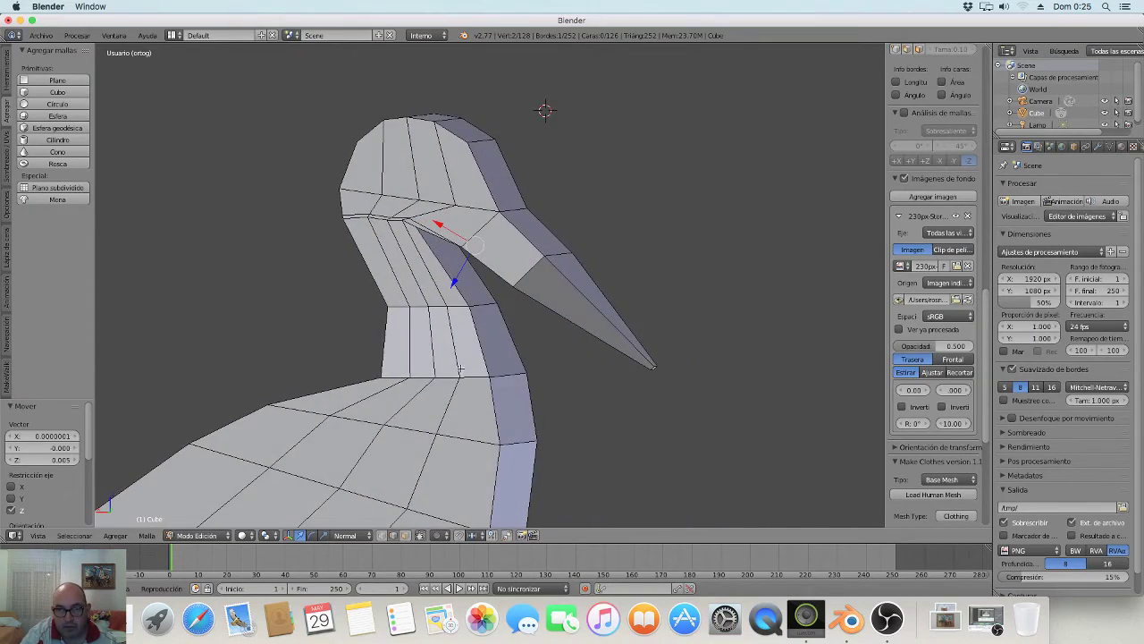
scroll(452, 322, up, 3)
scroll(450, 307, up, 1)
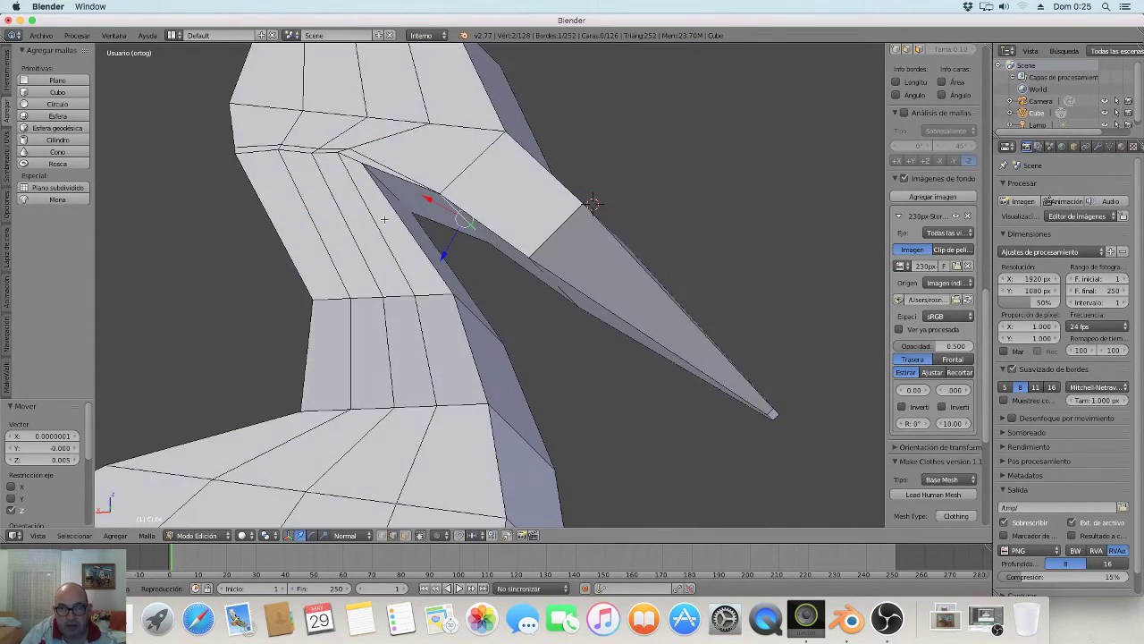
scroll(409, 176, up, 1)
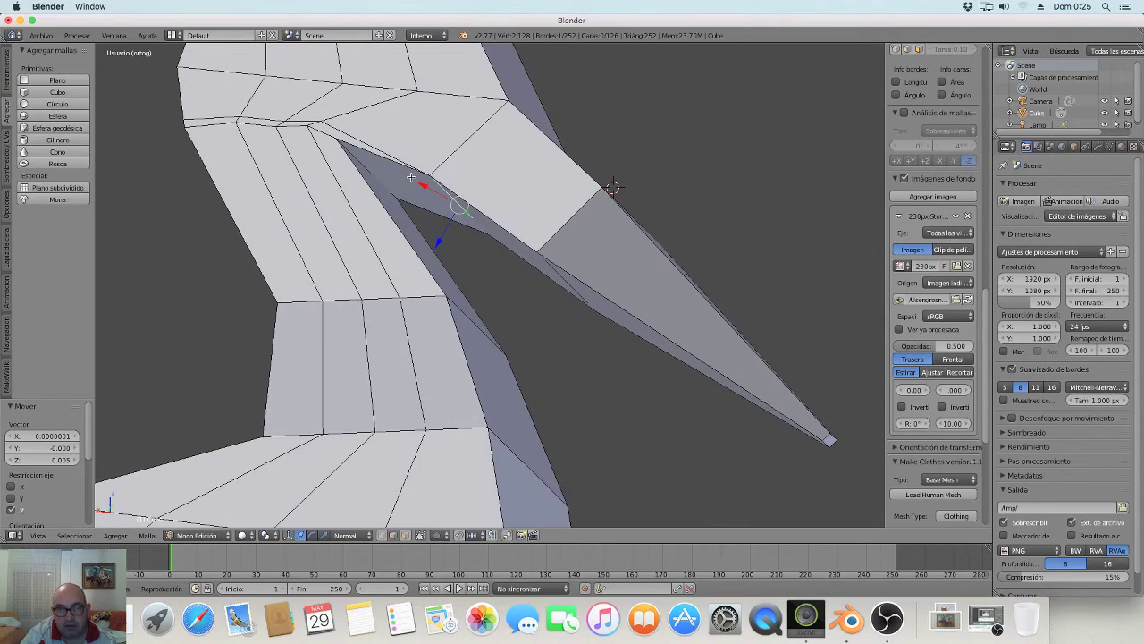
middle_drag(406, 179, 181, 156)
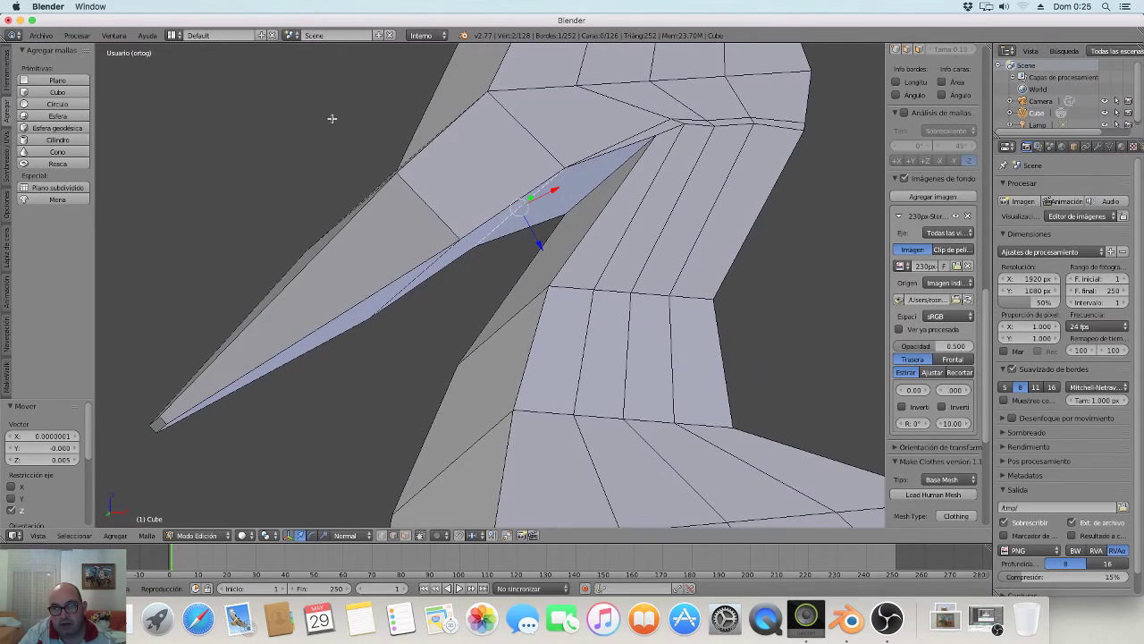
click(406, 535)
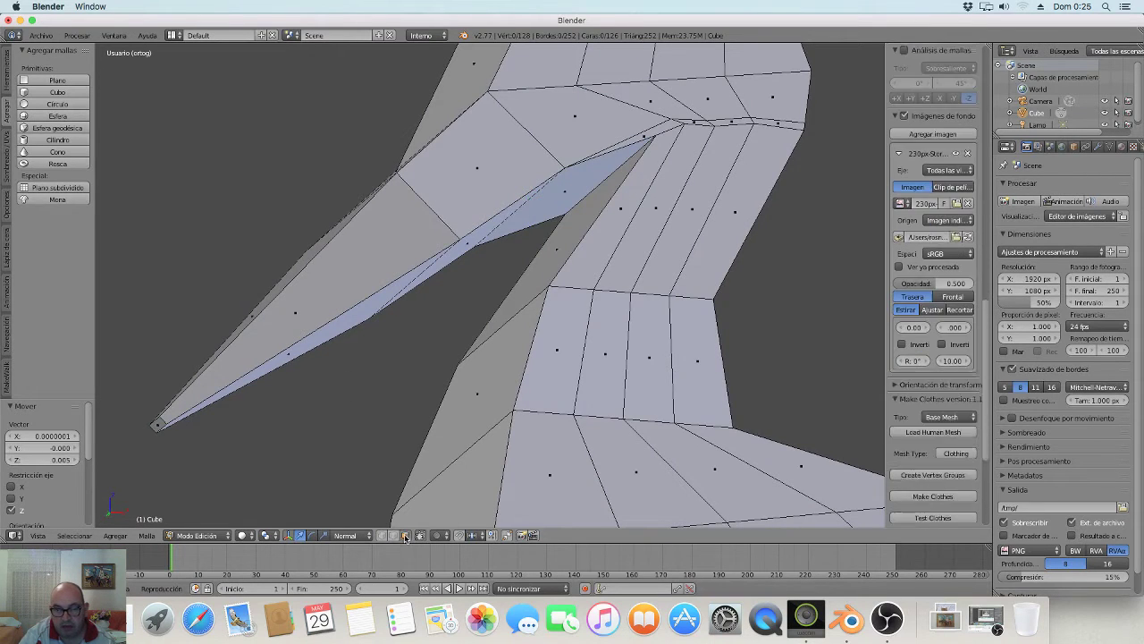
Delete the three faces joining the beak to the throat, leaving 123 faces.
right_click(603, 114)
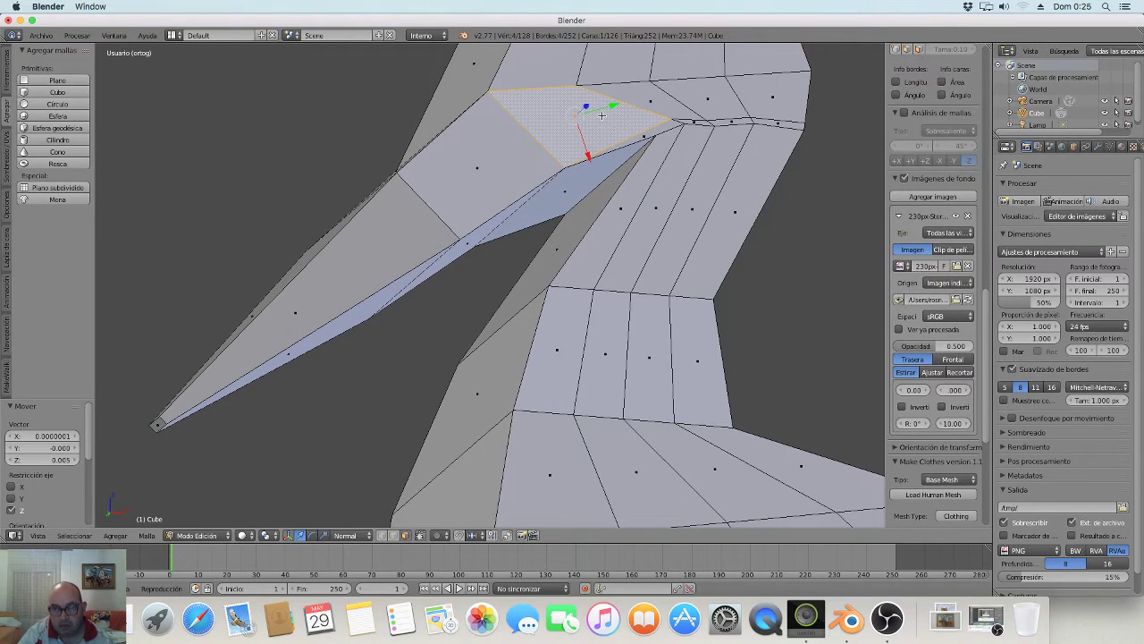
key(x)
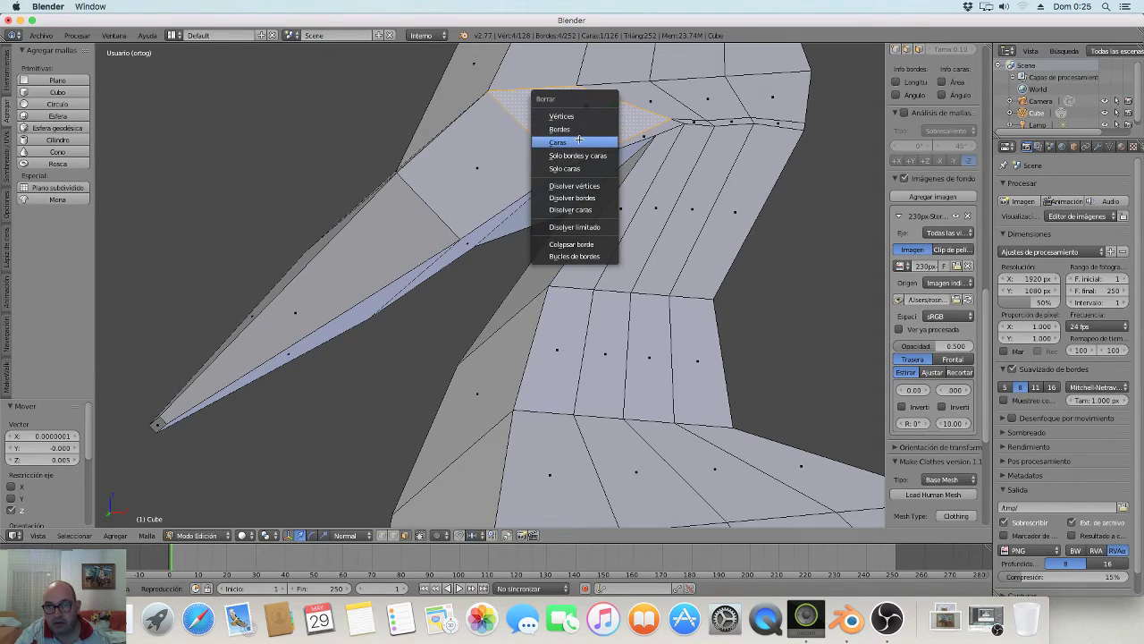
click(563, 142)
mouse_move(572, 142)
middle_down()
mouse_move(682, 222)
mouse_move(712, 221)
middle_up()
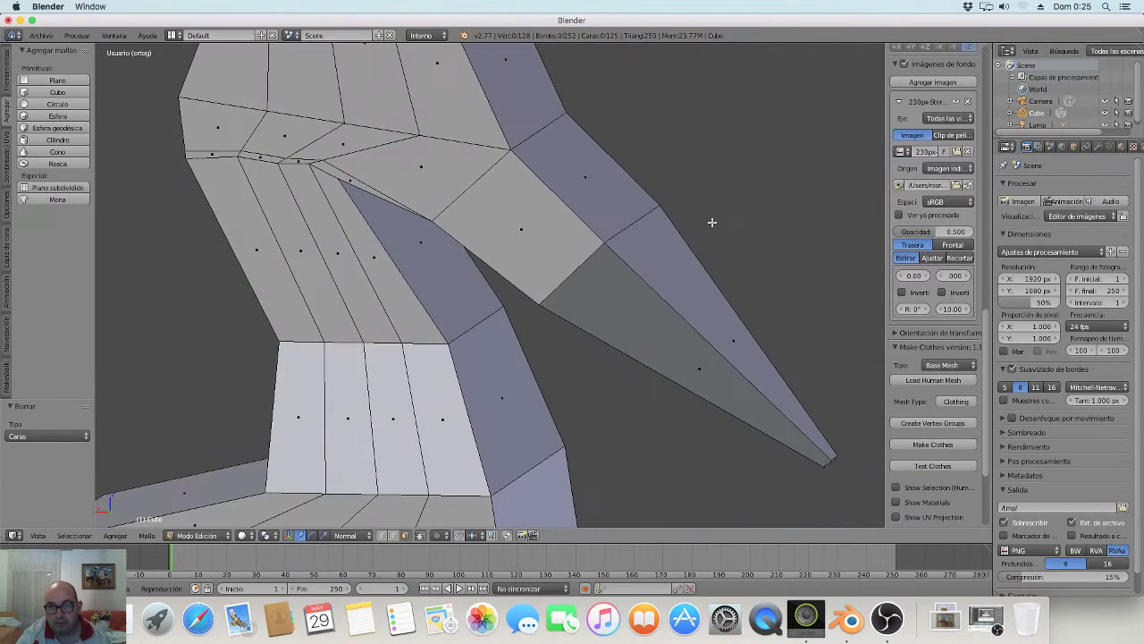
right_click(443, 160)
key(x)
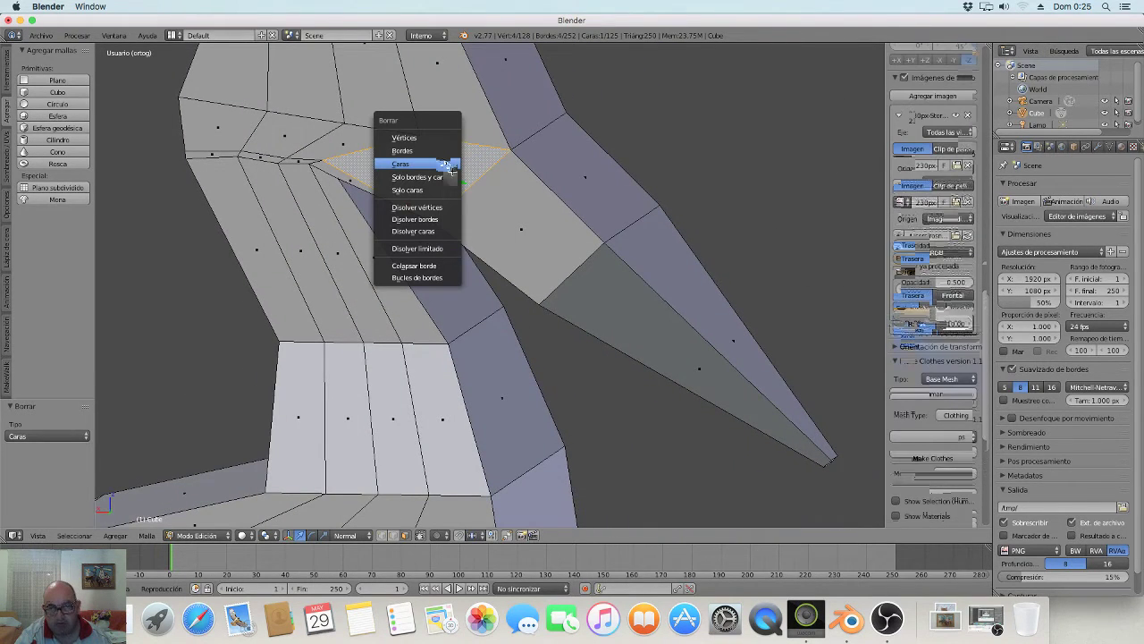
click(443, 163)
key(x)
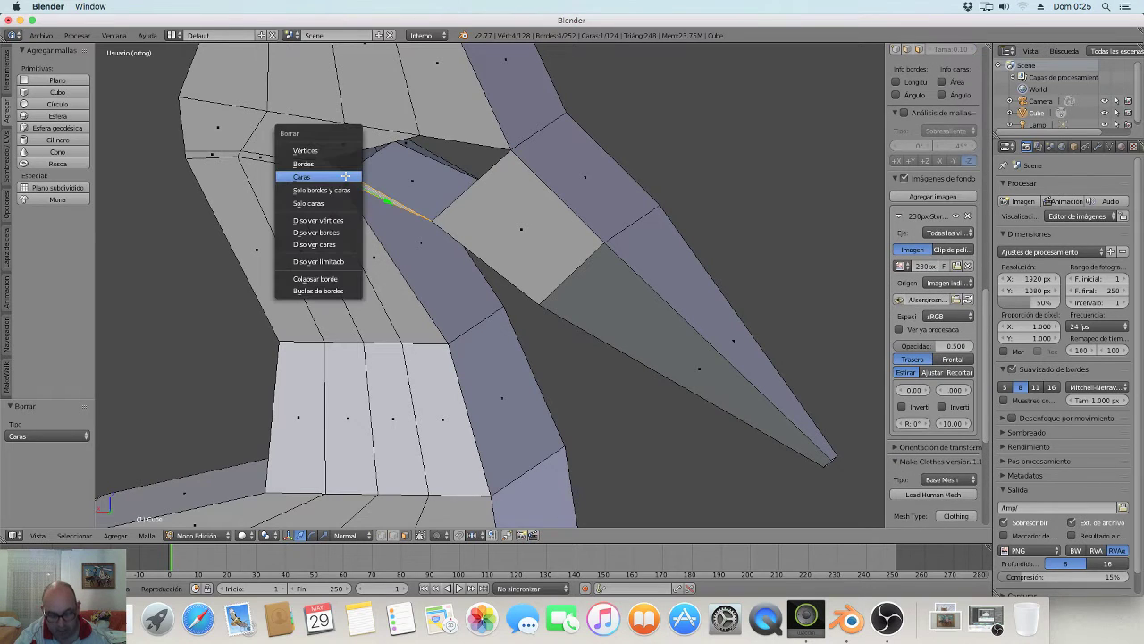
click(345, 175)
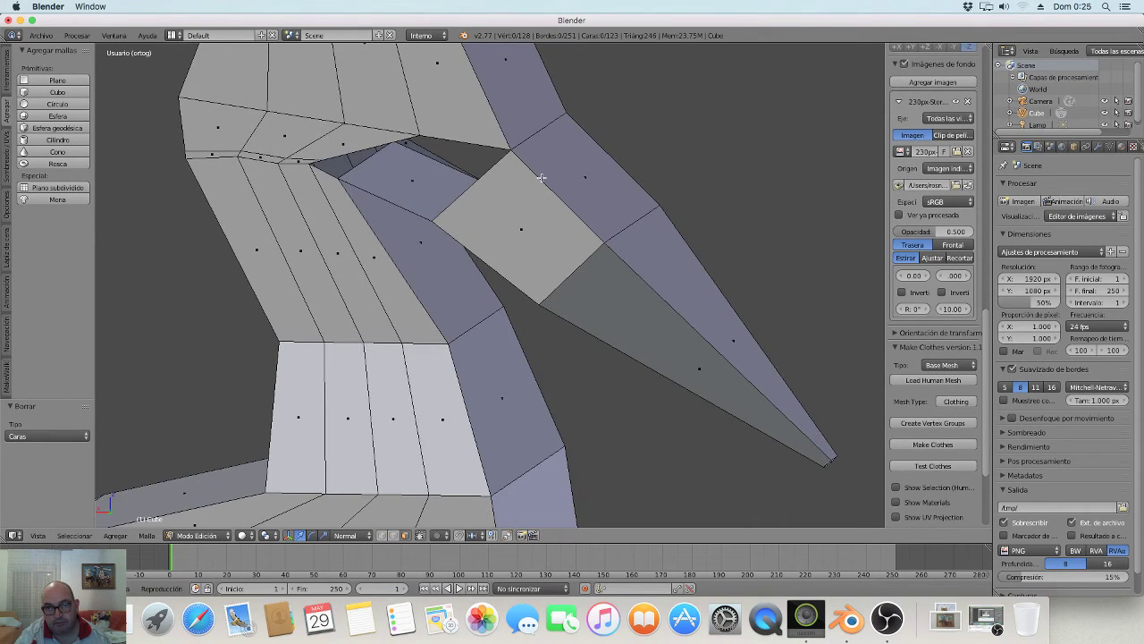
middle_drag(544, 179, 265, 168)
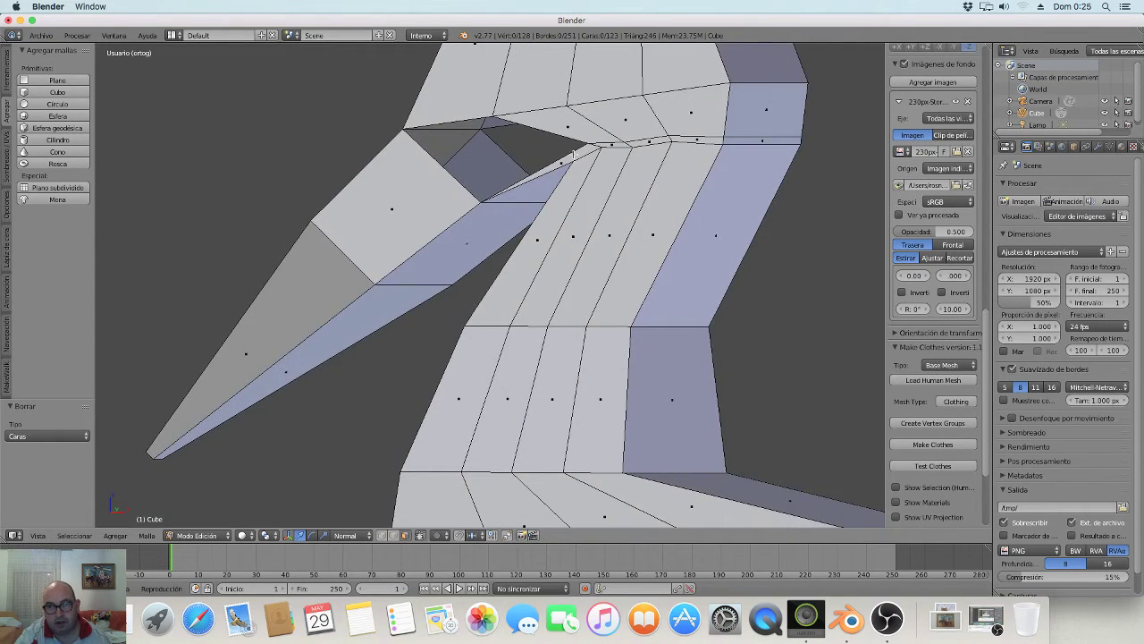
Delete the thin face beside the gap between beak and throat.
right_click(563, 159)
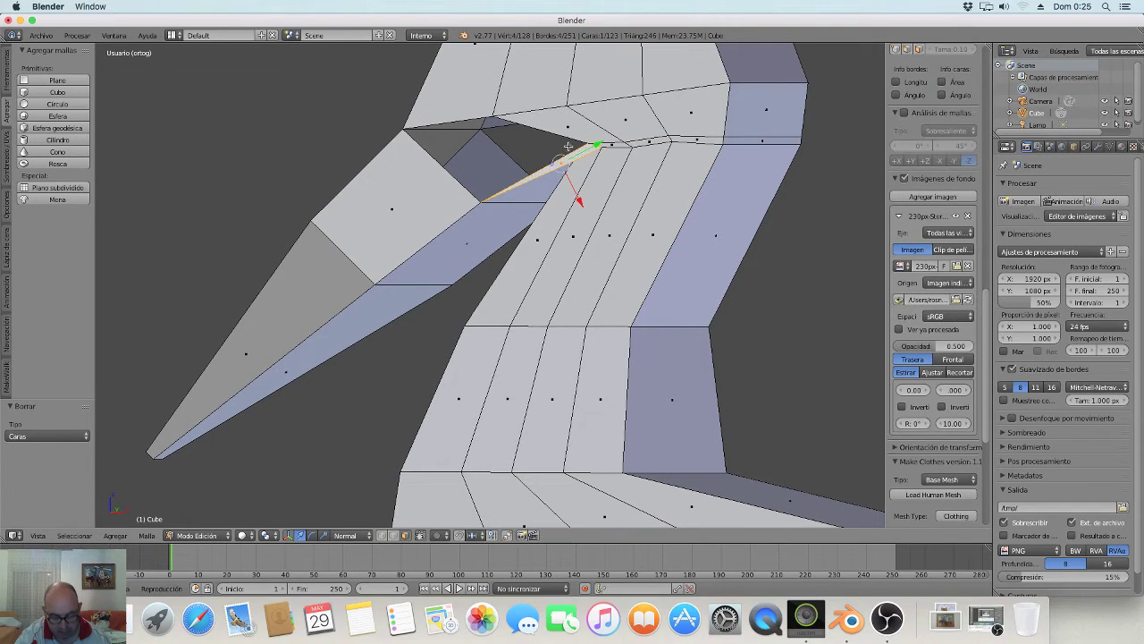
key(x)
click(574, 150)
middle_drag(575, 150, 614, 162)
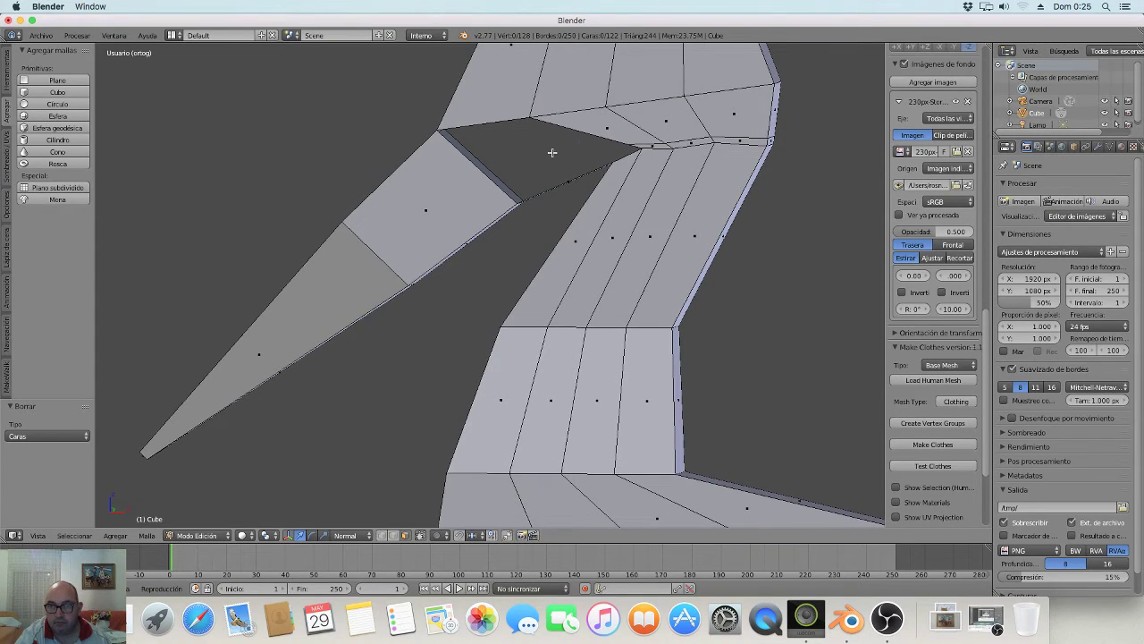
Loop-cut lengthwise along the beak's lower edge with Ctrl+R, then deselect all.
key(a)
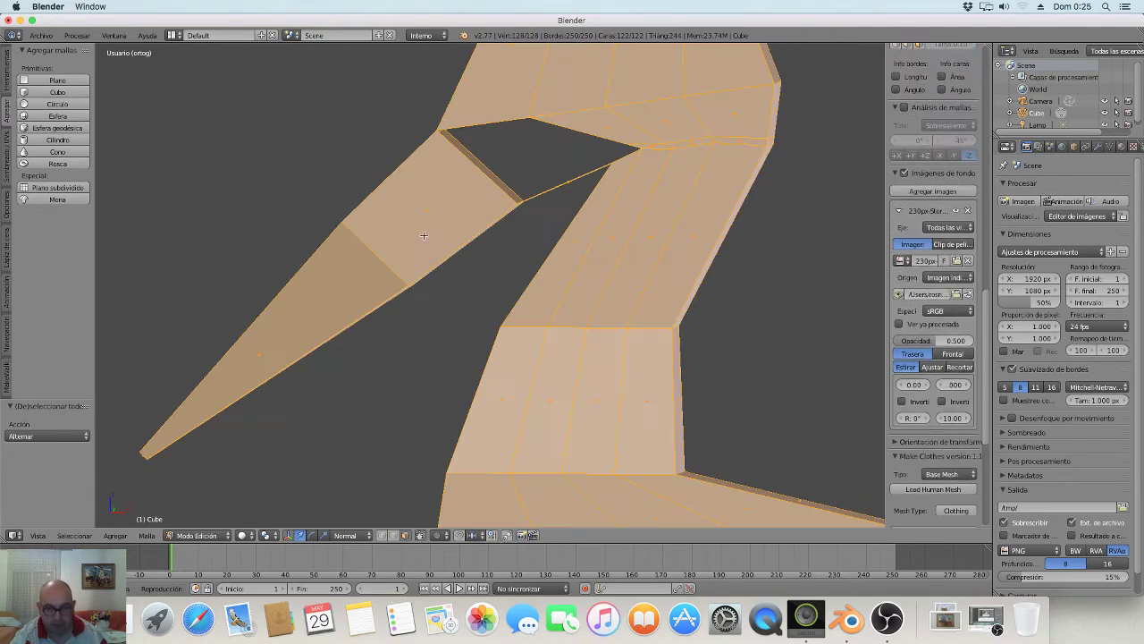
key(a)
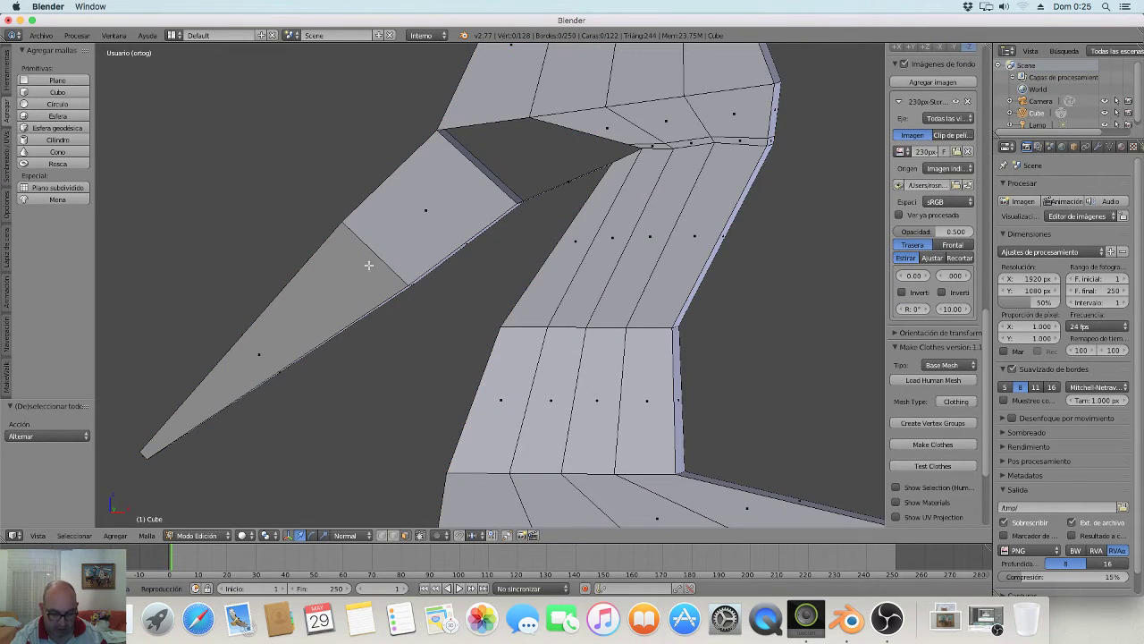
key(ctrl+r)
click(380, 262)
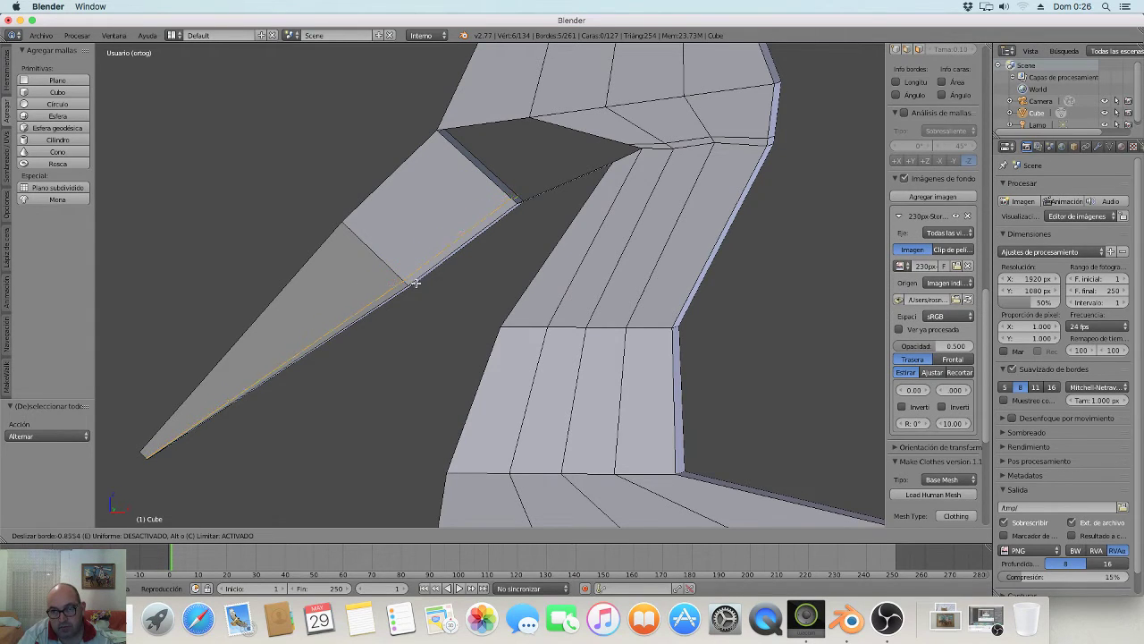
click(416, 282)
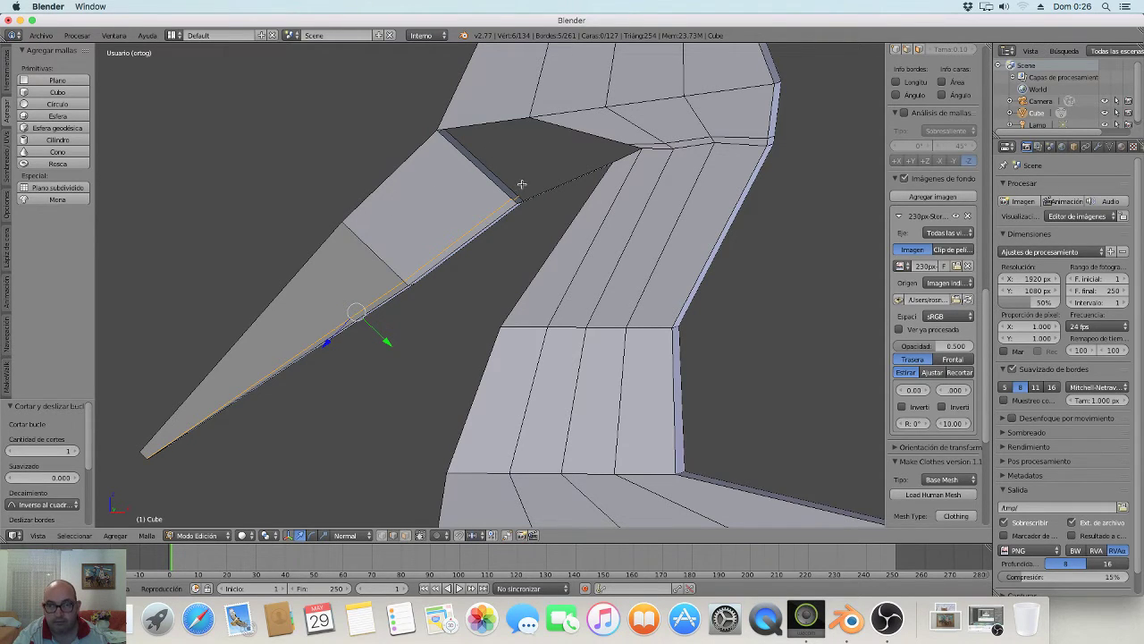
key(a)
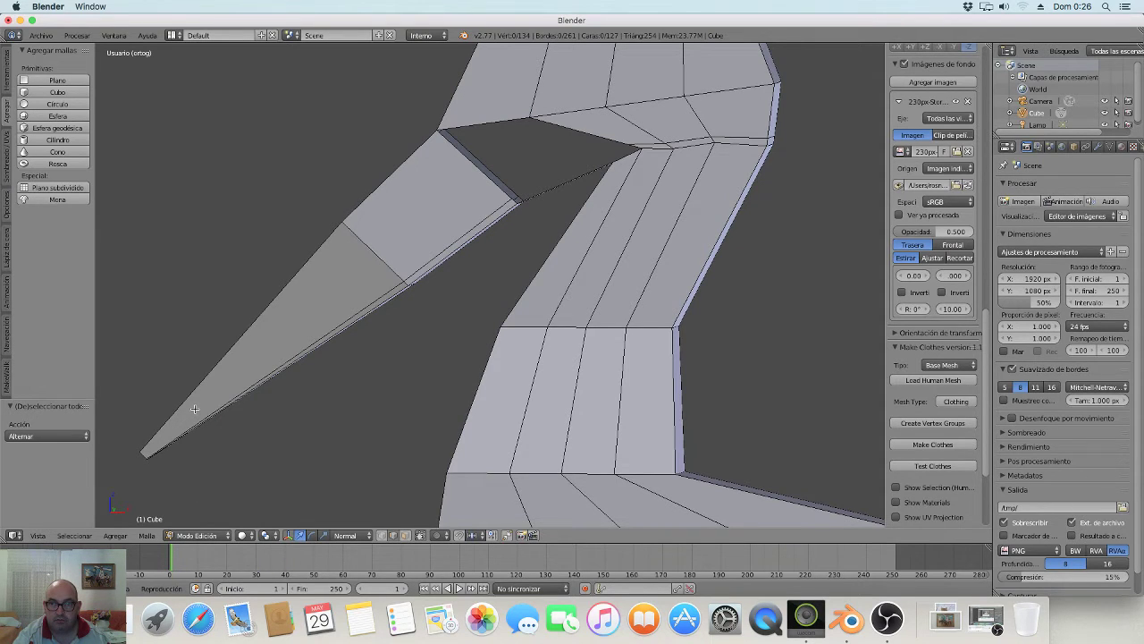
Loop-cut across the head and along the upper beak (slid to 0.8363), then switch to Vertex select.
key(a)
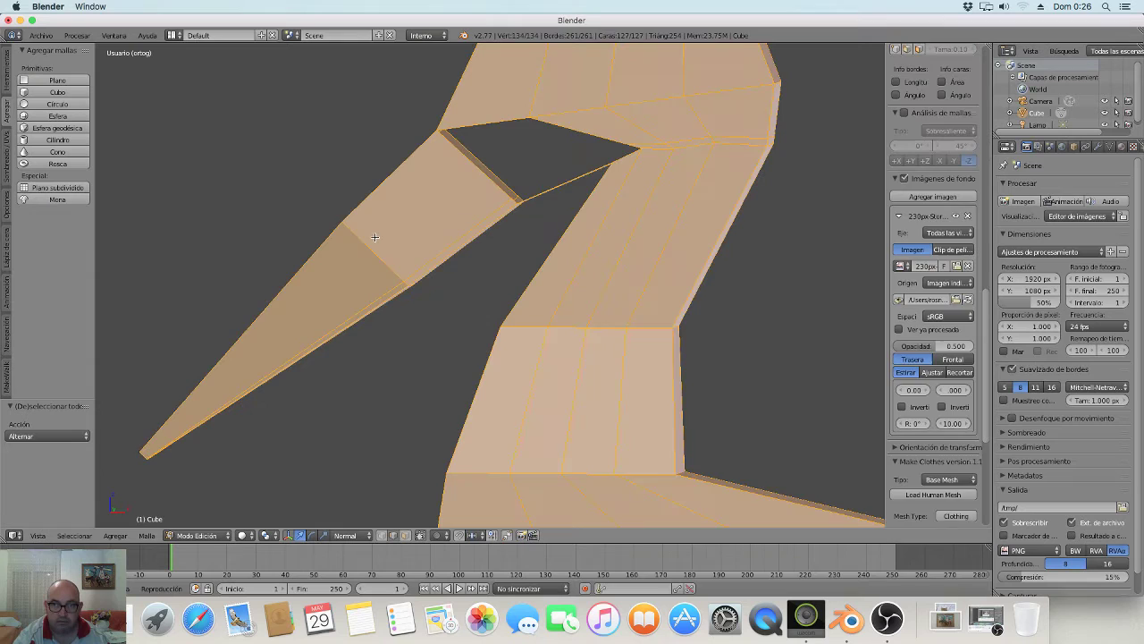
key(a)
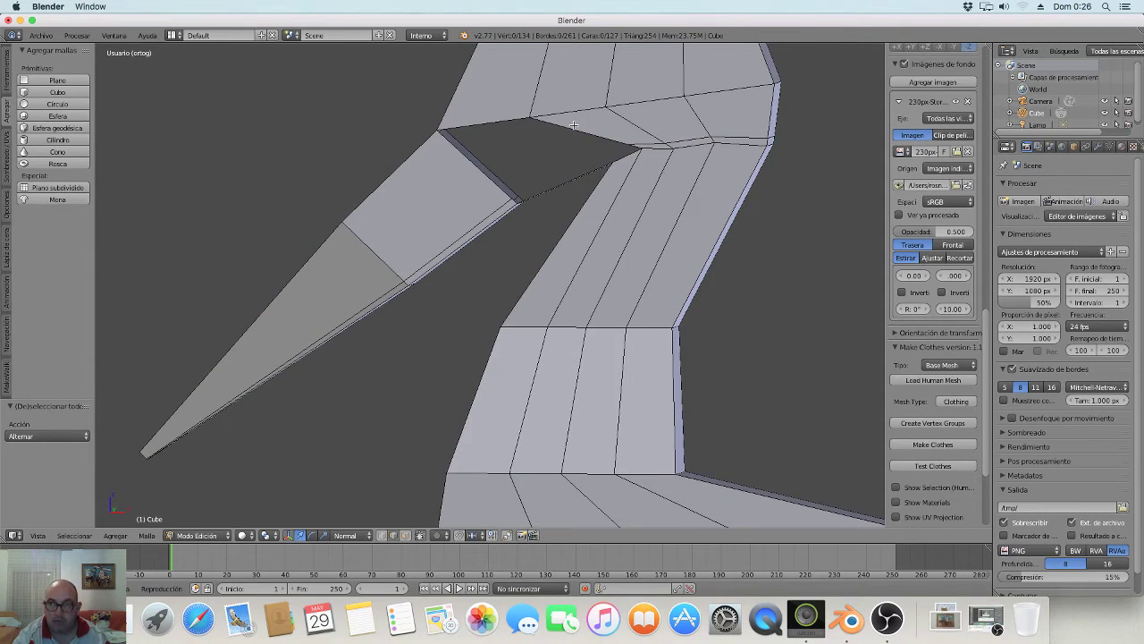
key(ctrl+r)
click(561, 124)
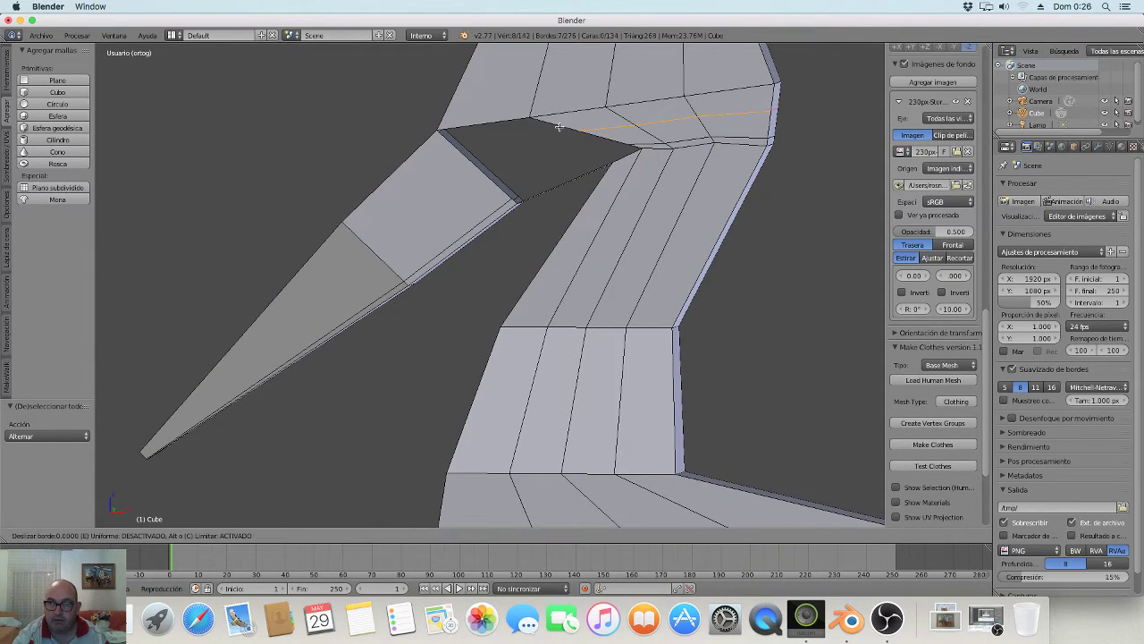
click(536, 76)
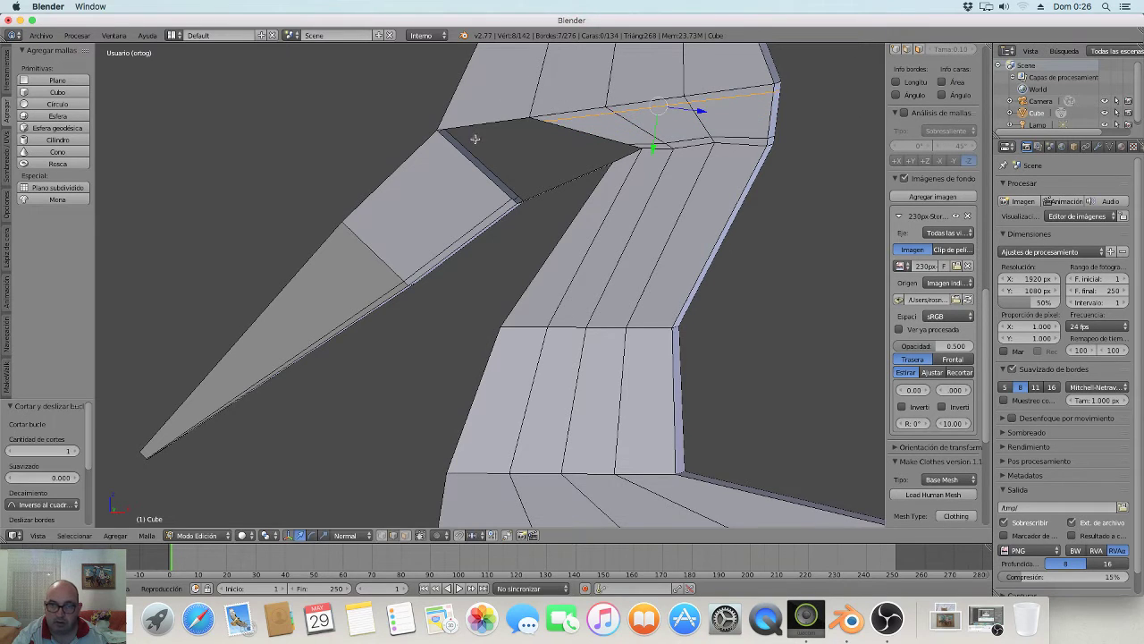
key(ctrl+r)
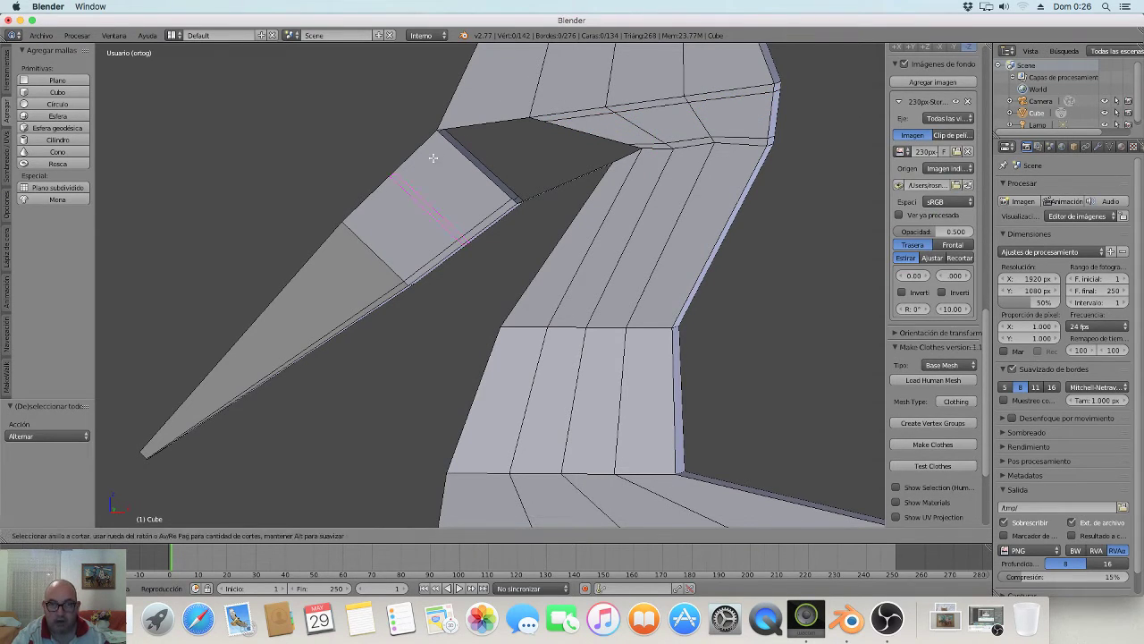
click(438, 137)
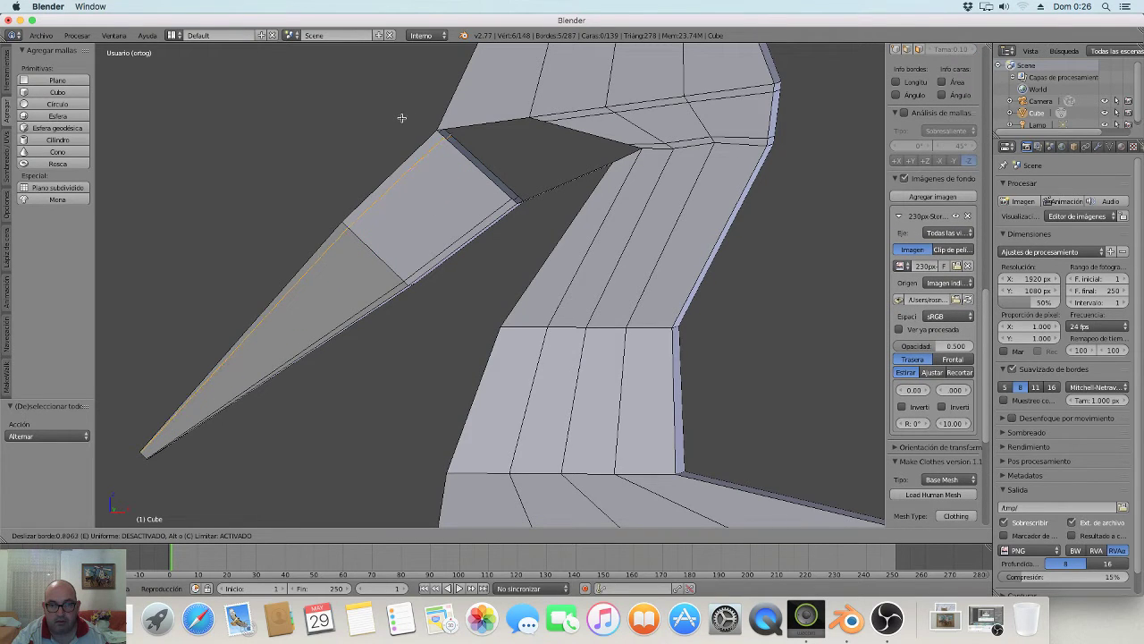
click(402, 117)
key(a)
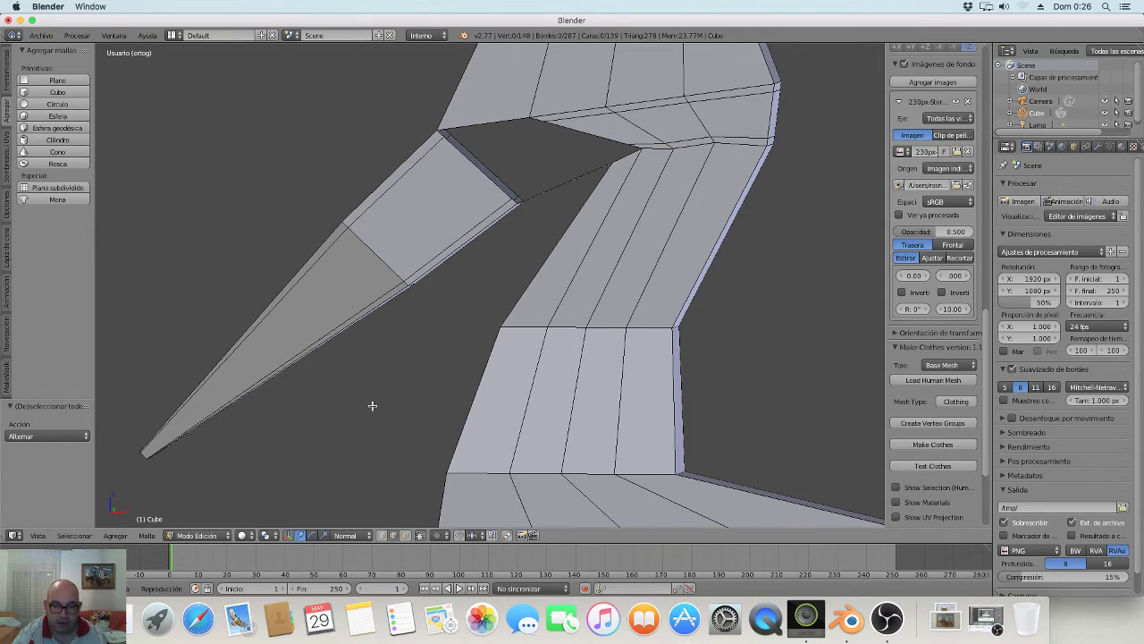
click(382, 535)
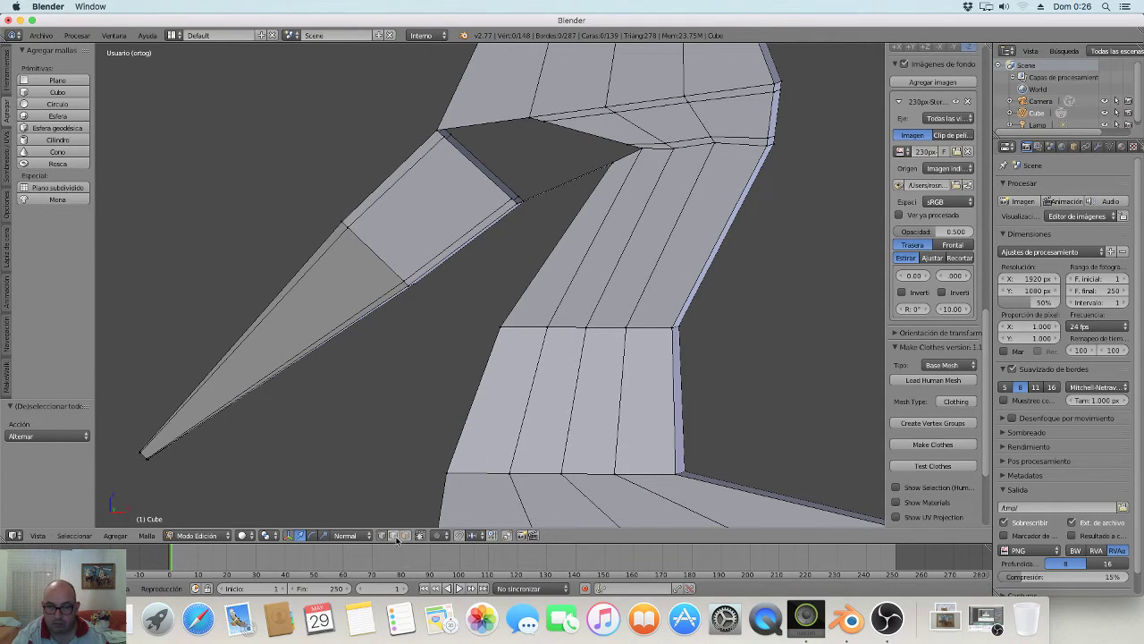
Make a face from three vertices along the top edge of the beak-head gap.
right_click(440, 134)
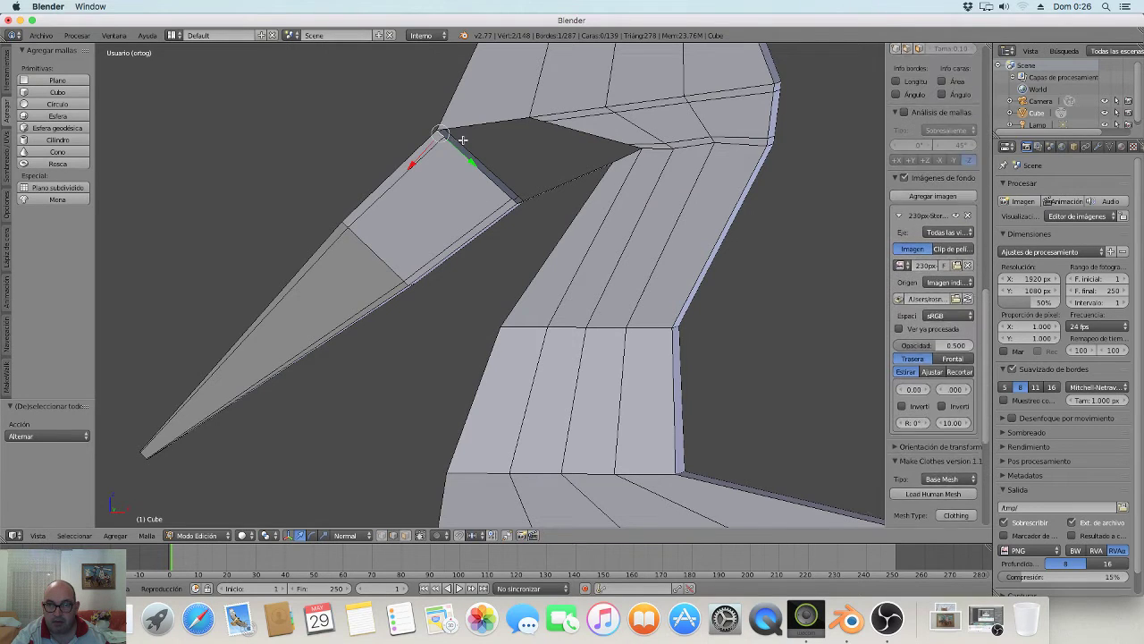
shift+right_click(536, 118)
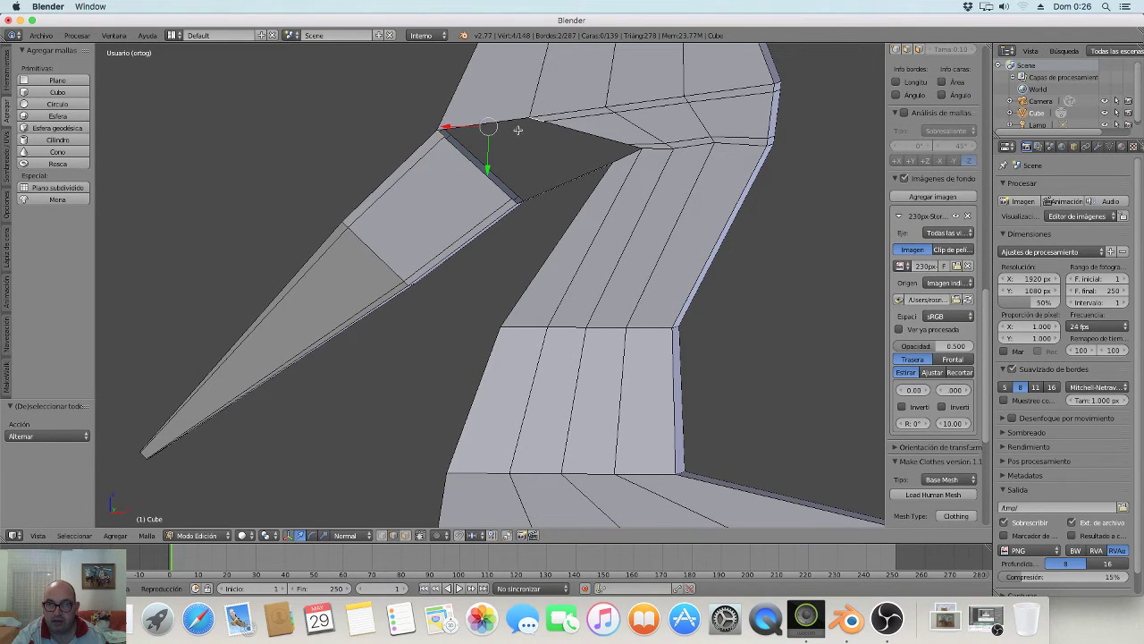
shift+right_click(483, 125)
key(f)
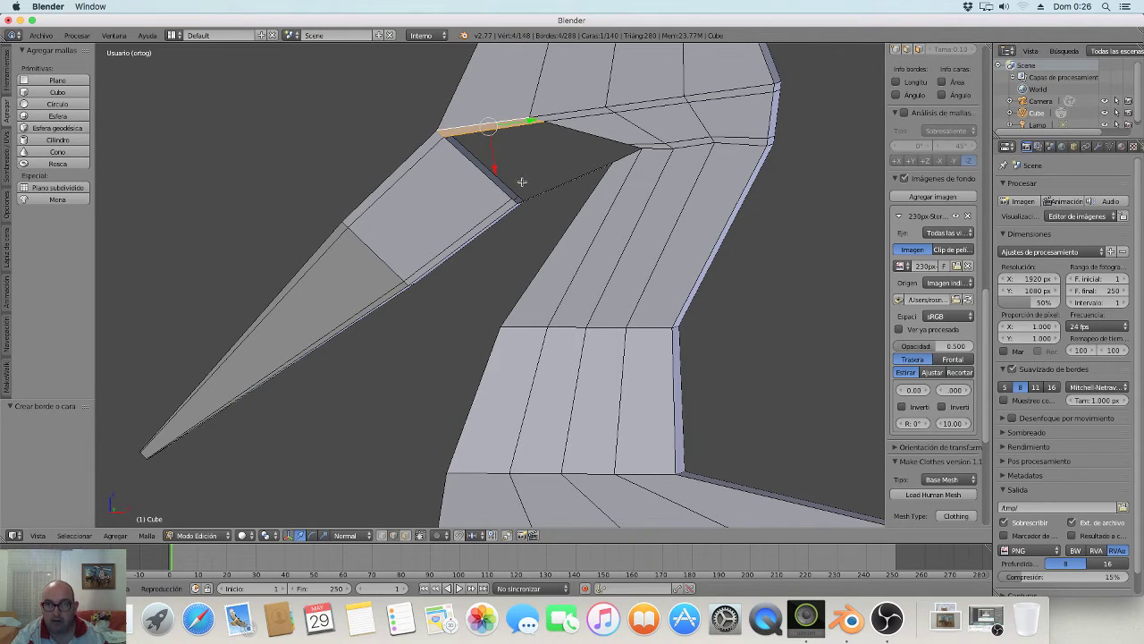
Fill the rest of the gap at the beak base from the slanted, top and upper-left edges.
right_click(490, 178)
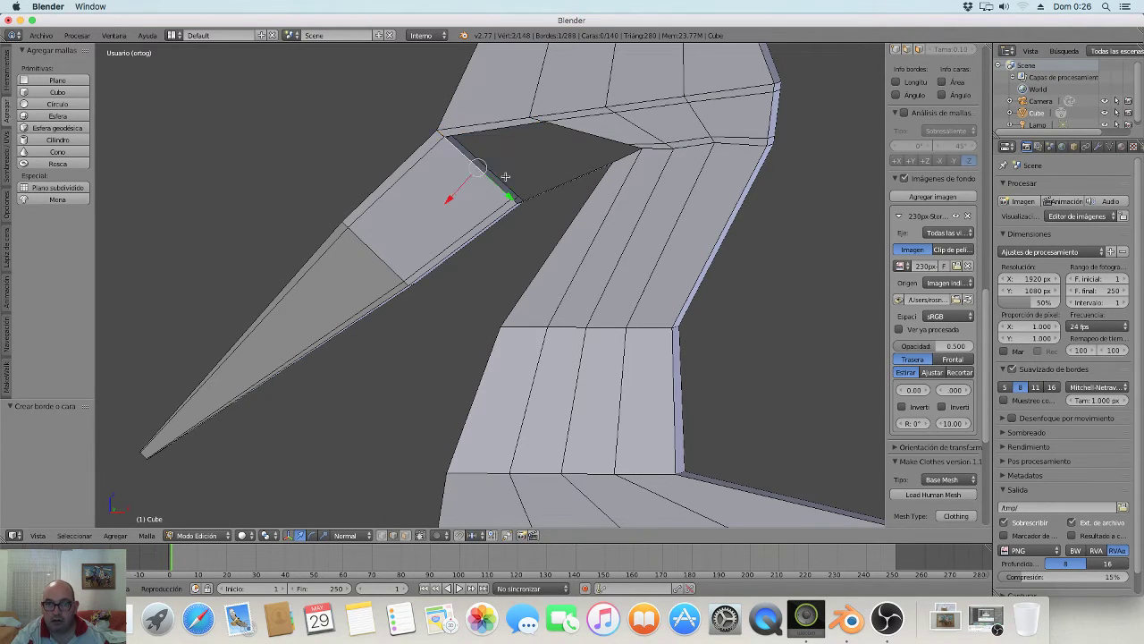
shift+right_click(566, 130)
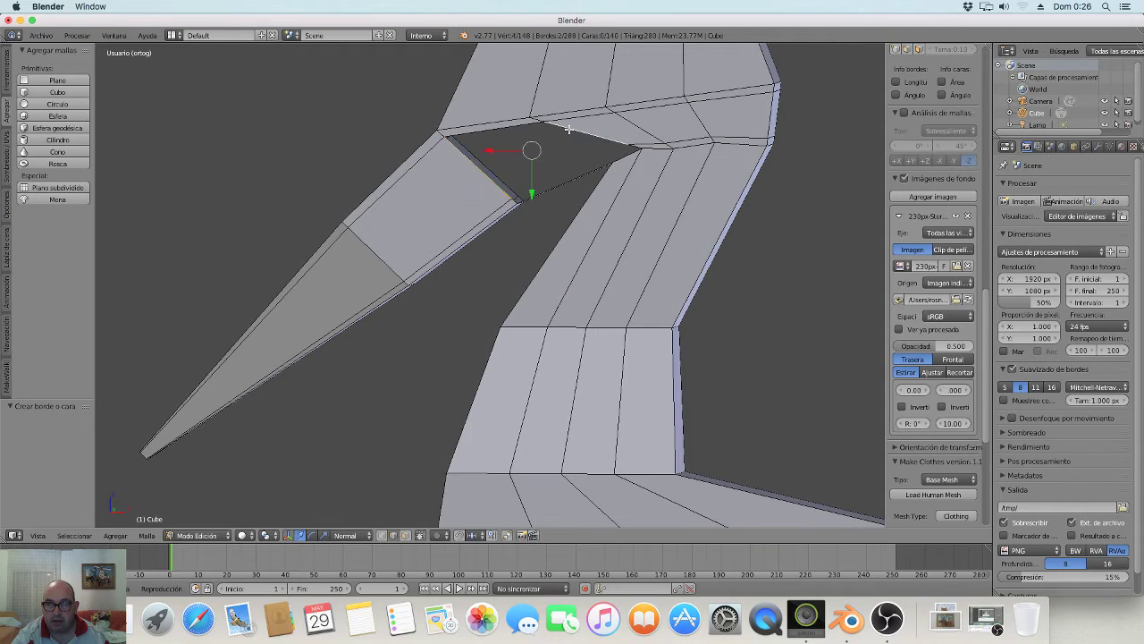
shift+right_click(500, 129)
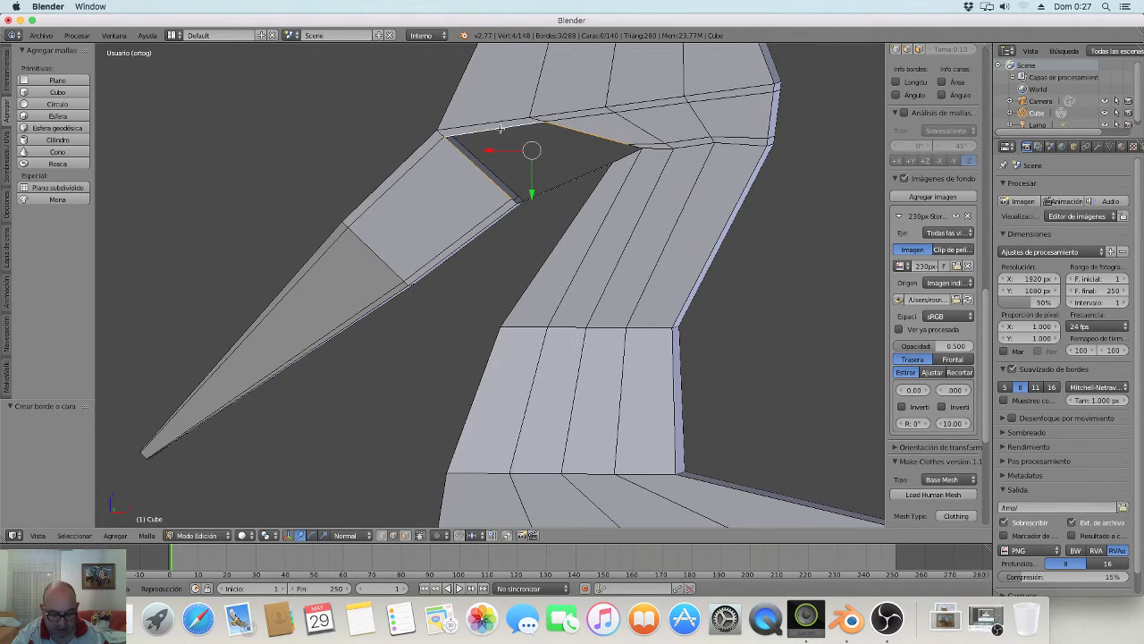
key(f)
middle_drag(533, 148, 552, 153)
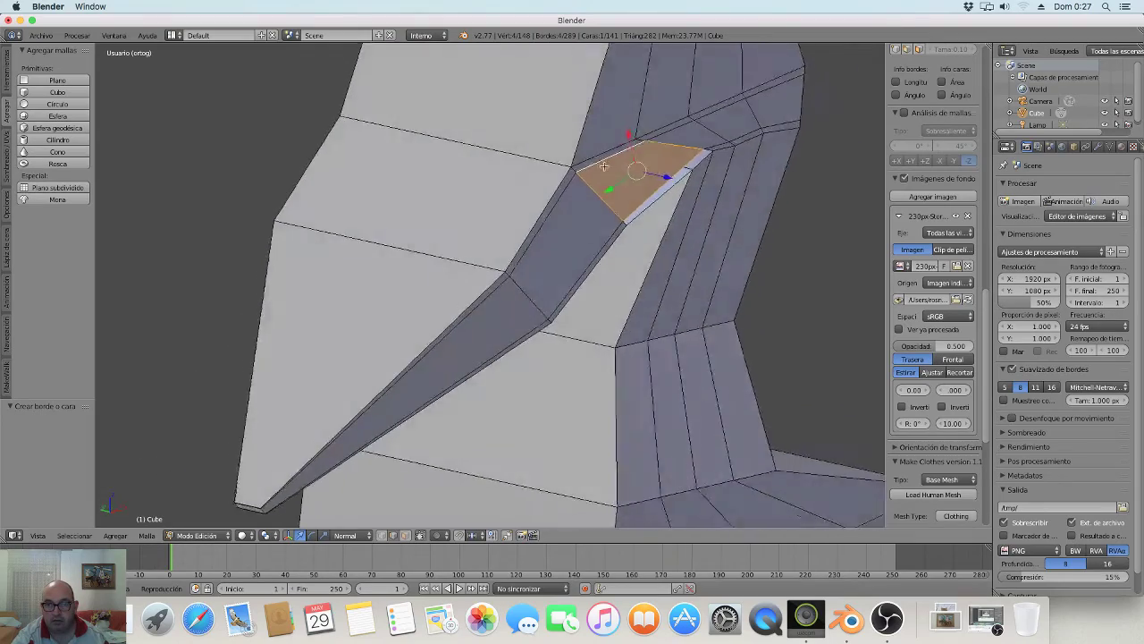
scroll(552, 153, up, 2)
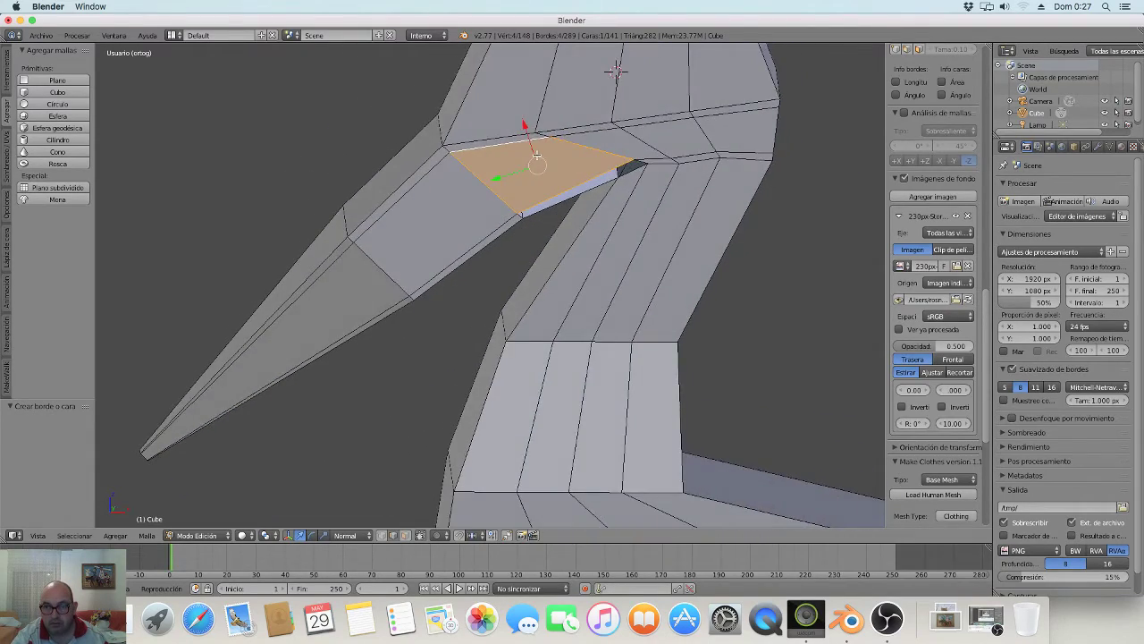
scroll(552, 153, up, 2)
right_click(552, 167)
shift+right_click(579, 137)
shift+right_click(731, 85)
shift+right_click(718, 92)
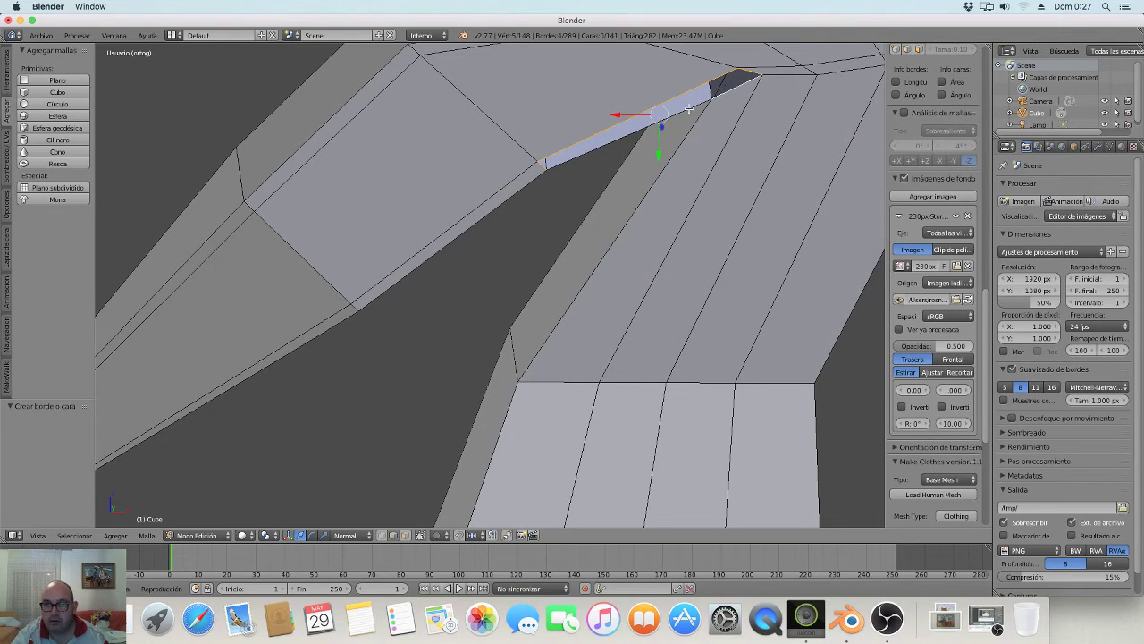
shift+right_click(689, 114)
key(a)
scroll(695, 122, down, 5)
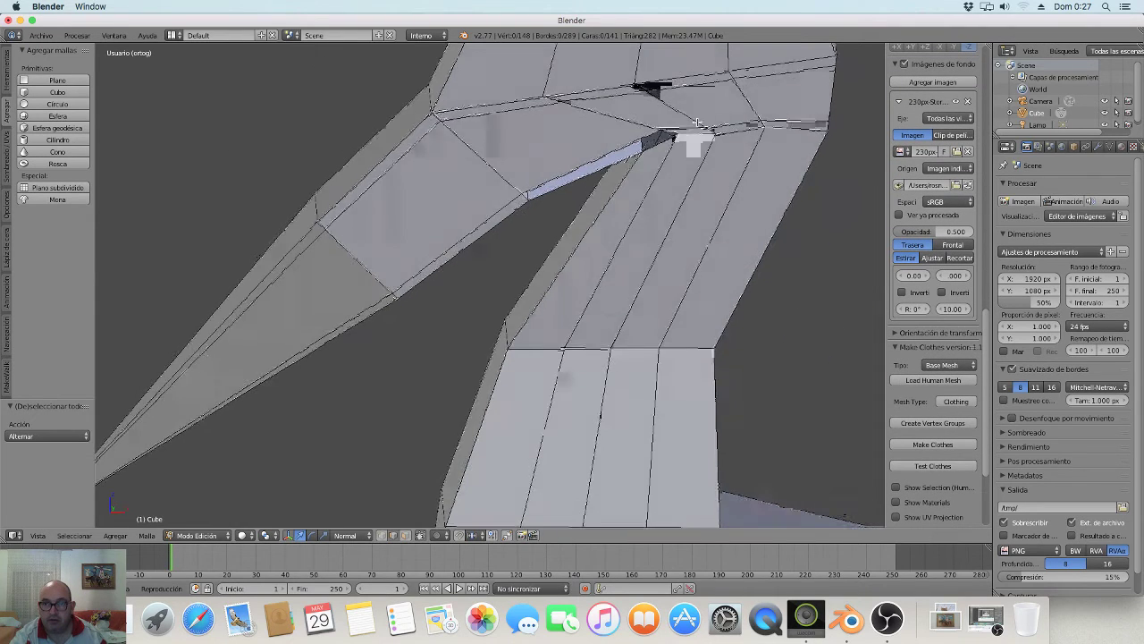
middle_drag(696, 123, 610, 122)
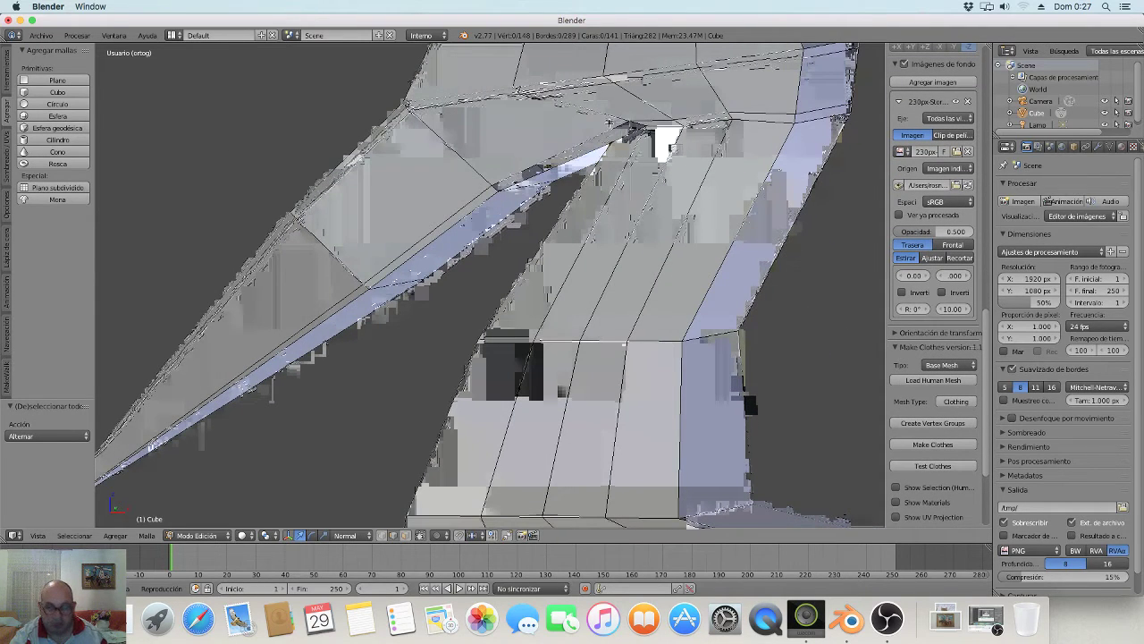
key(a)
key(a)
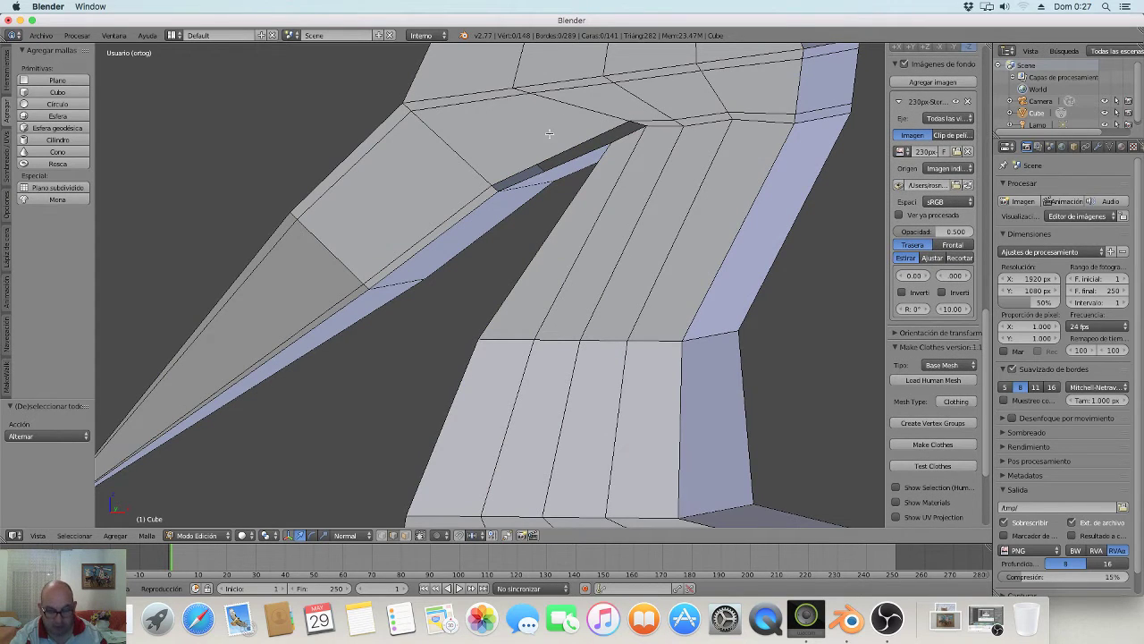
right_click(550, 133)
Cut a new edge loop across the head and clear the selection.
key(g)
key(g)
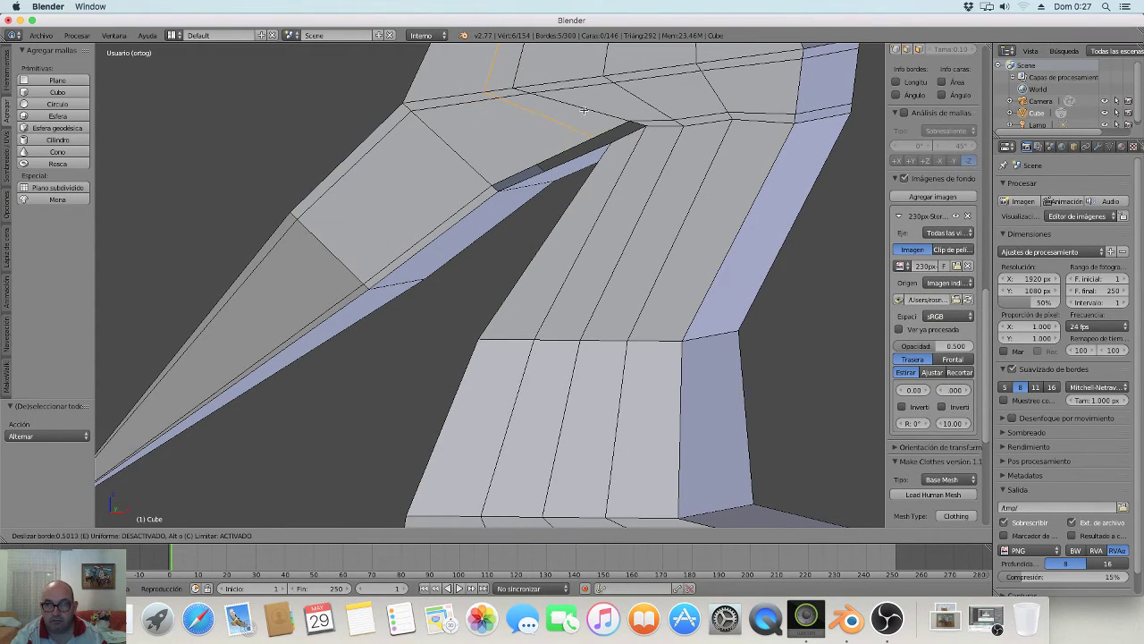
click(587, 108)
key(a)
Fill the narrow beak-throat gap with two faces: one from four vertices, one from border edges.
right_click(625, 130)
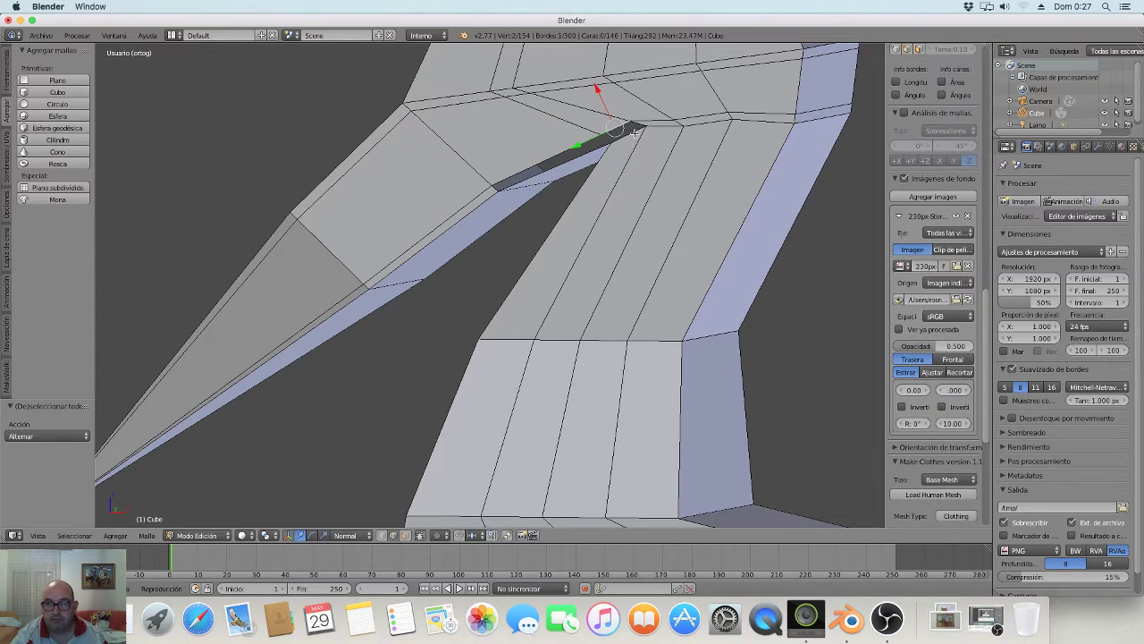
shift+right_click(637, 124)
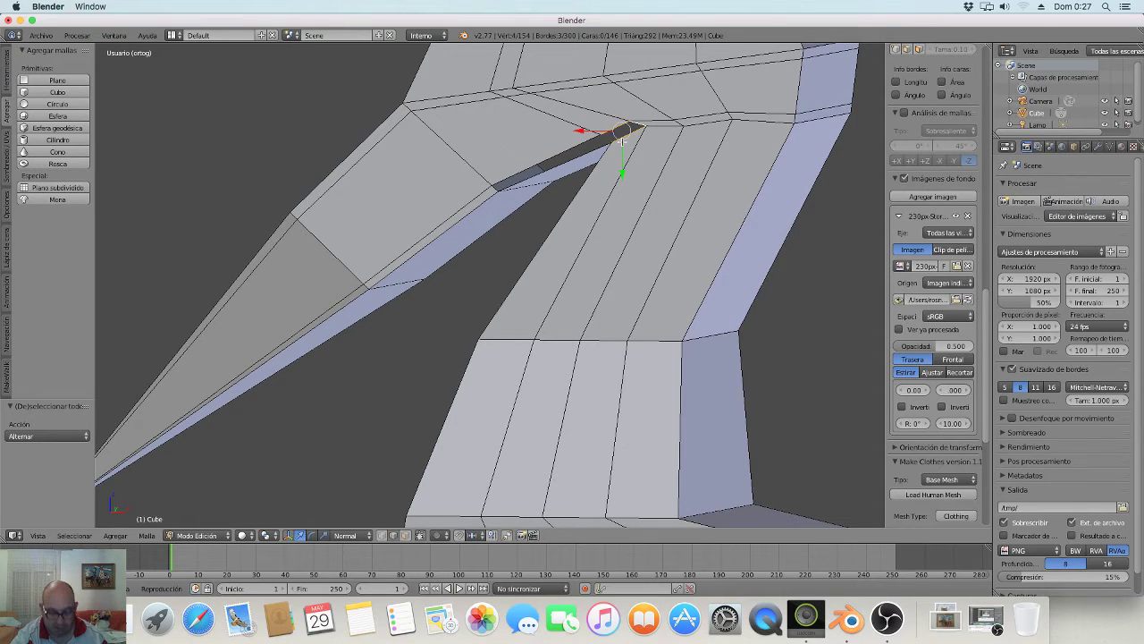
key(f)
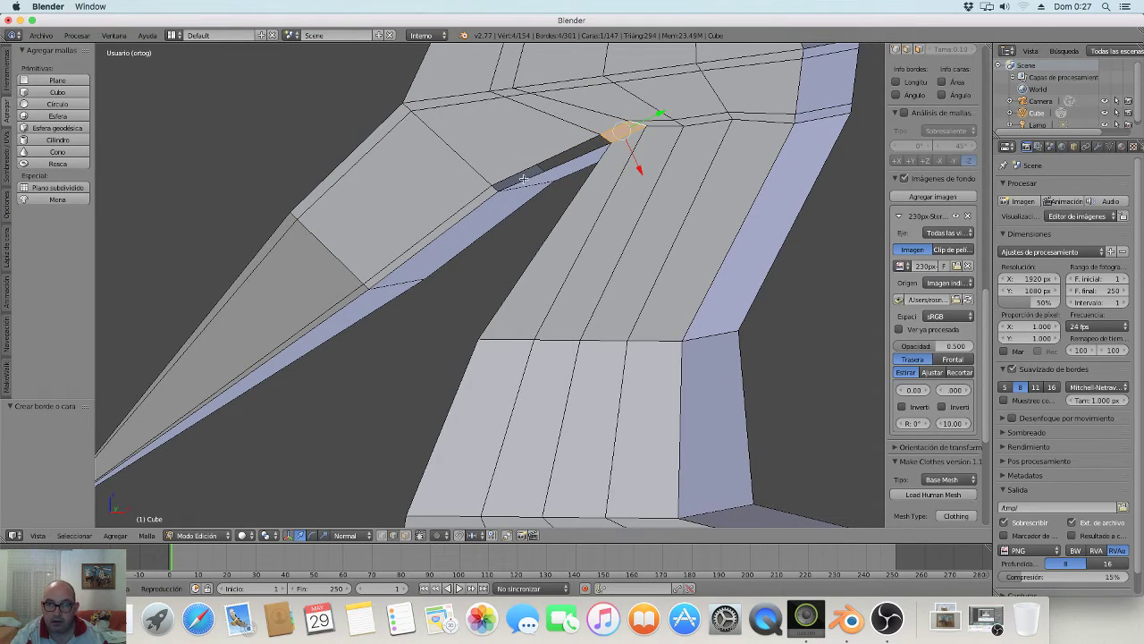
right_click(534, 166)
shift+right_click(602, 143)
shift+right_click(590, 152)
shift+right_click(496, 184)
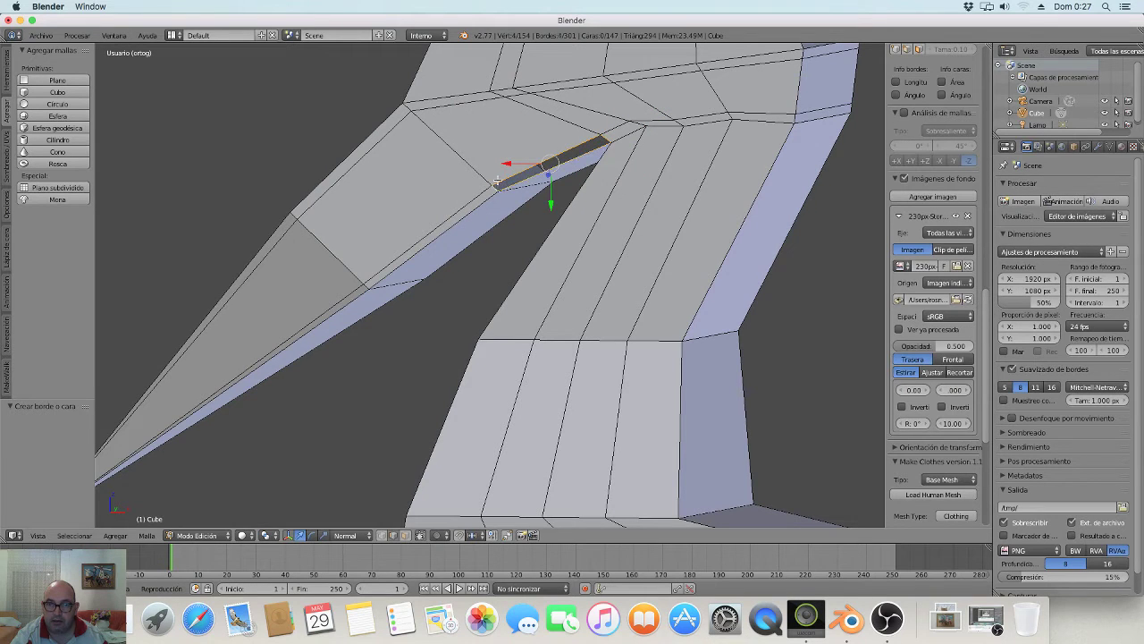
key(f)
scroll(527, 170, down, 3)
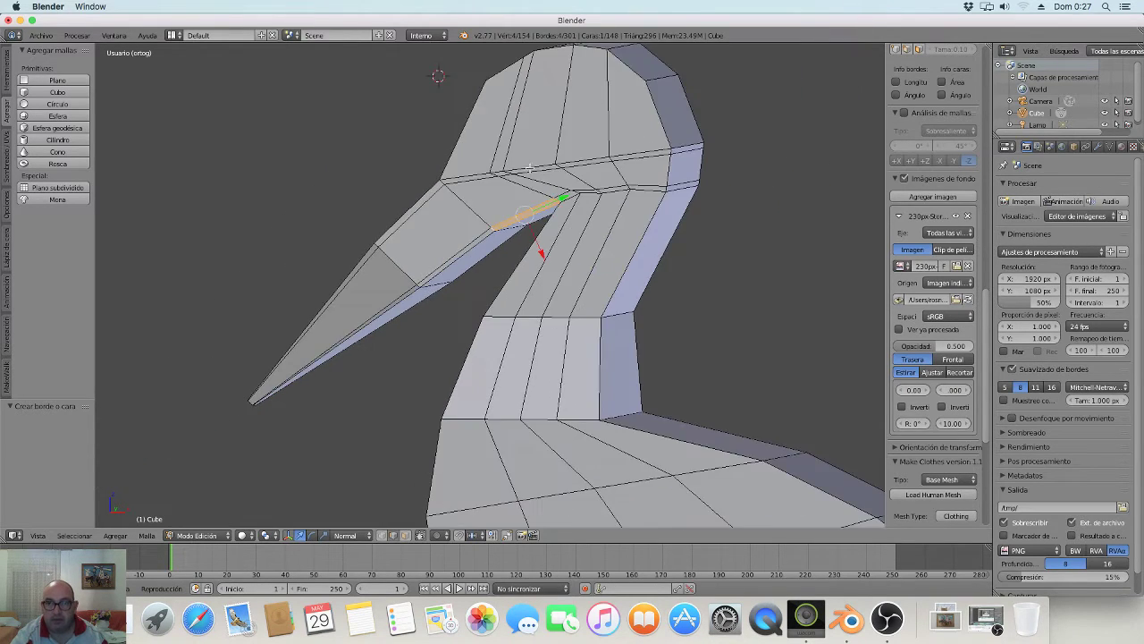
Orbit to the beak's underside and fill a face between two opposite gap edges.
middle_drag(582, 175, 530, 241)
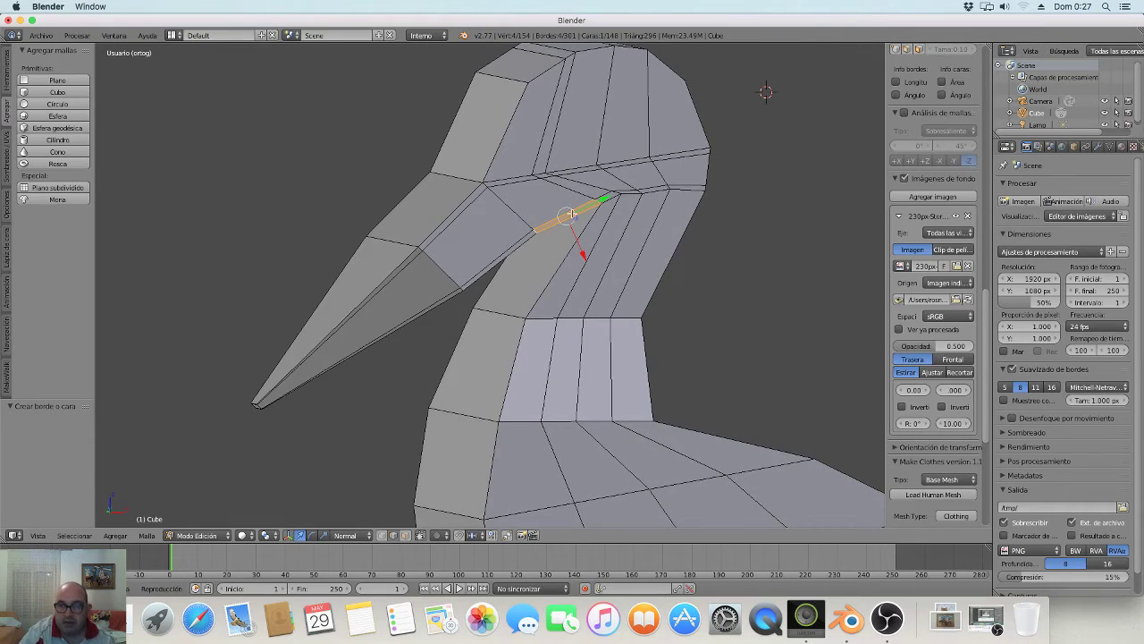
scroll(535, 234, up, 2)
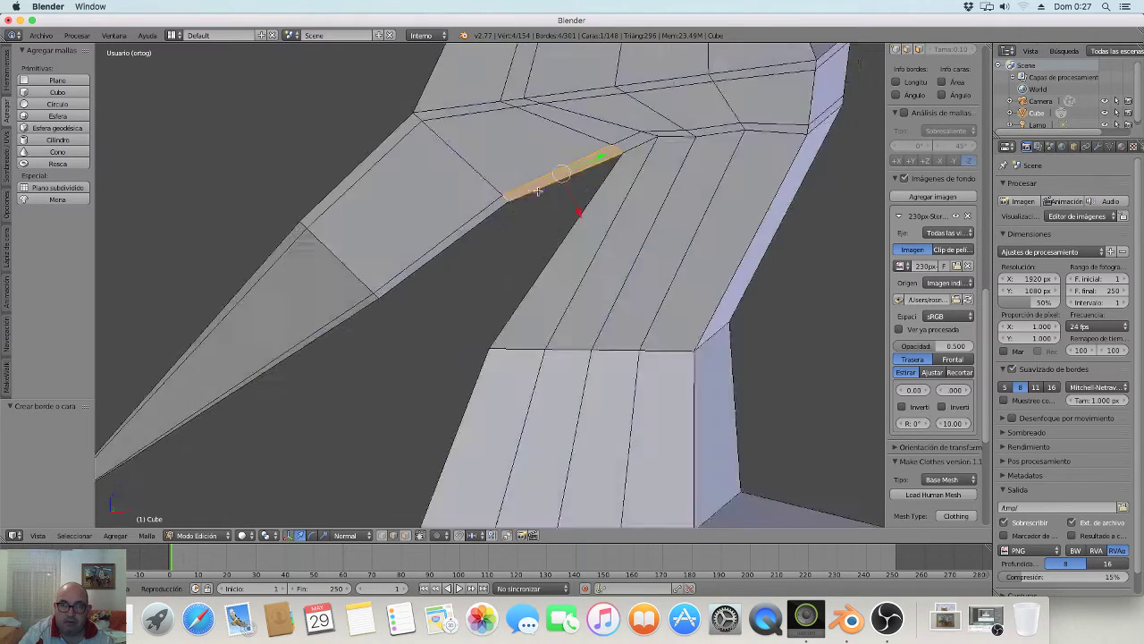
scroll(546, 191, up, 2)
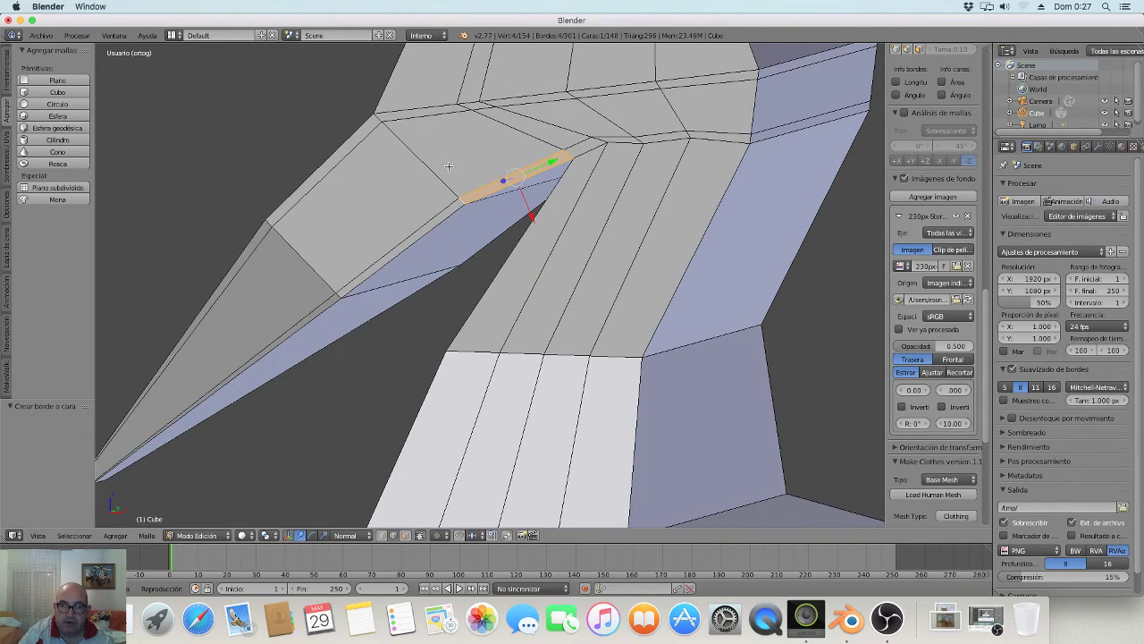
scroll(464, 151, down, 2)
scroll(500, 170, down, 2)
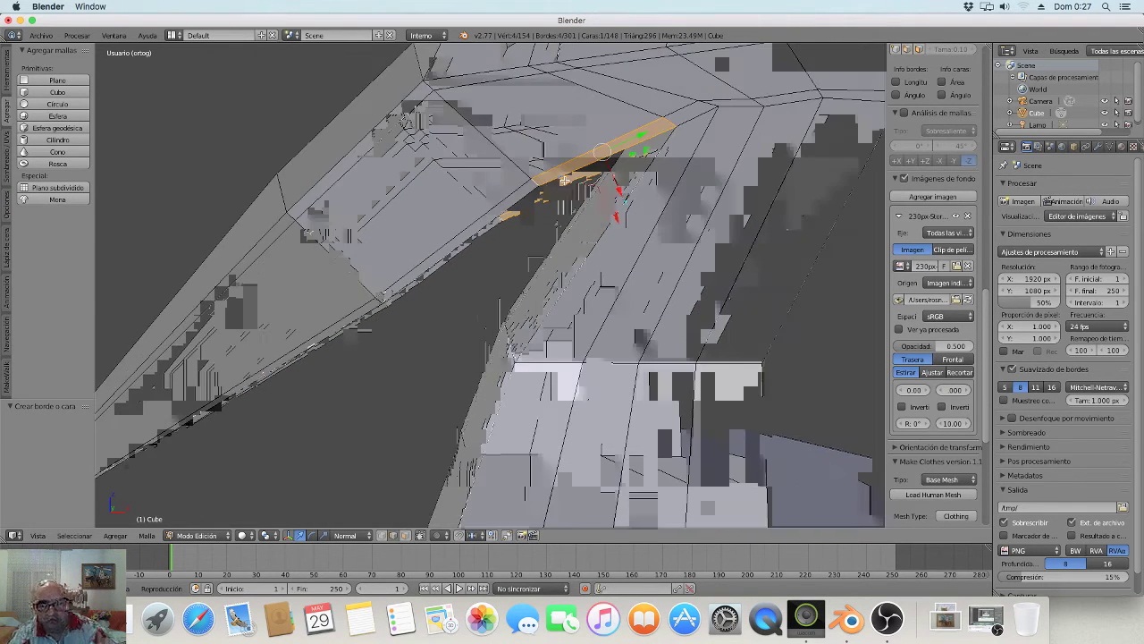
middle_drag(596, 162, 554, 180)
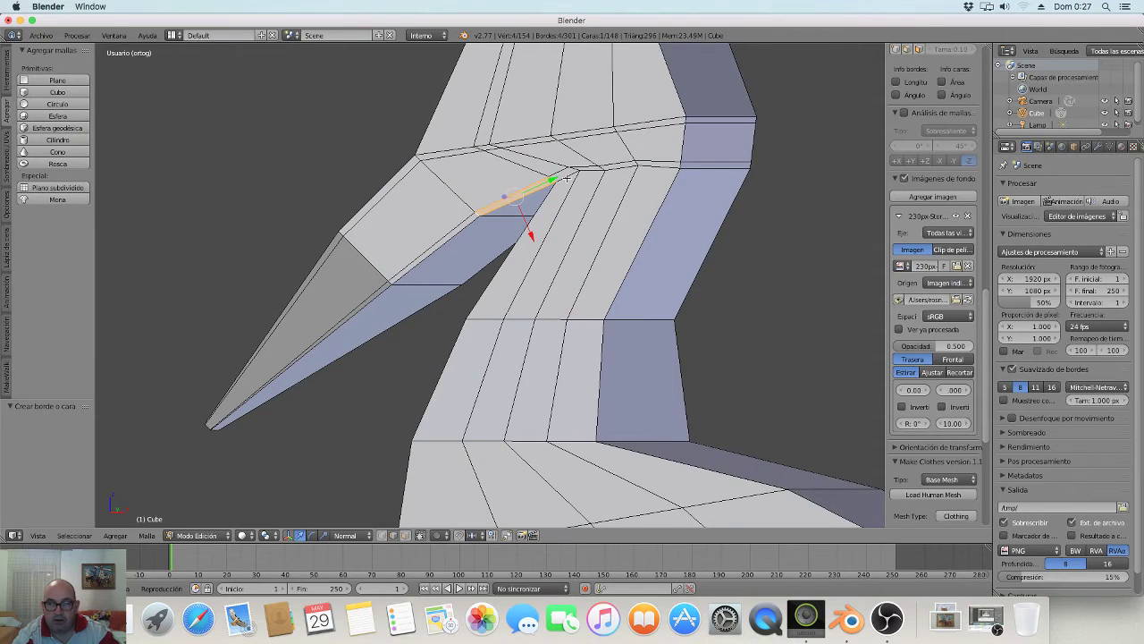
mouse_move(468, 207)
middle_down()
mouse_move(493, 207)
mouse_move(464, 228)
middle_up()
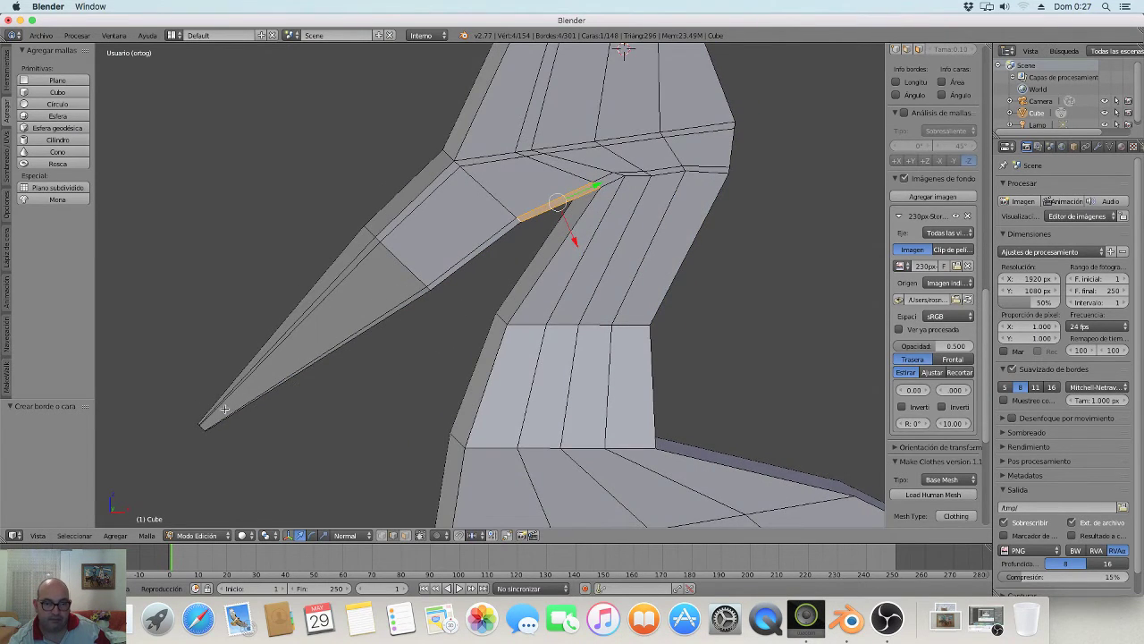
middle_drag(220, 409, 408, 355)
mouse_move(443, 315)
middle_down()
mouse_move(367, 299)
mouse_move(338, 329)
middle_up()
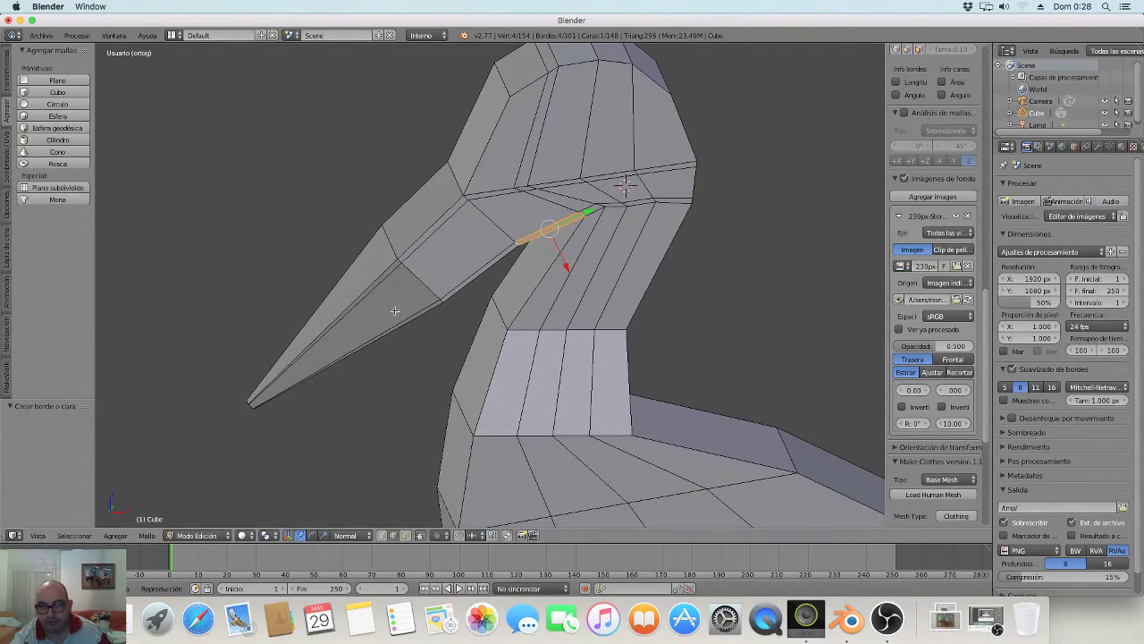
scroll(432, 283, up, 2)
scroll(435, 284, up, 2)
scroll(442, 290, up, 2)
mouse_move(479, 266)
middle_down()
mouse_move(475, 256)
mouse_move(676, 256)
mouse_move(704, 273)
middle_up()
middle_drag(572, 249, 505, 214)
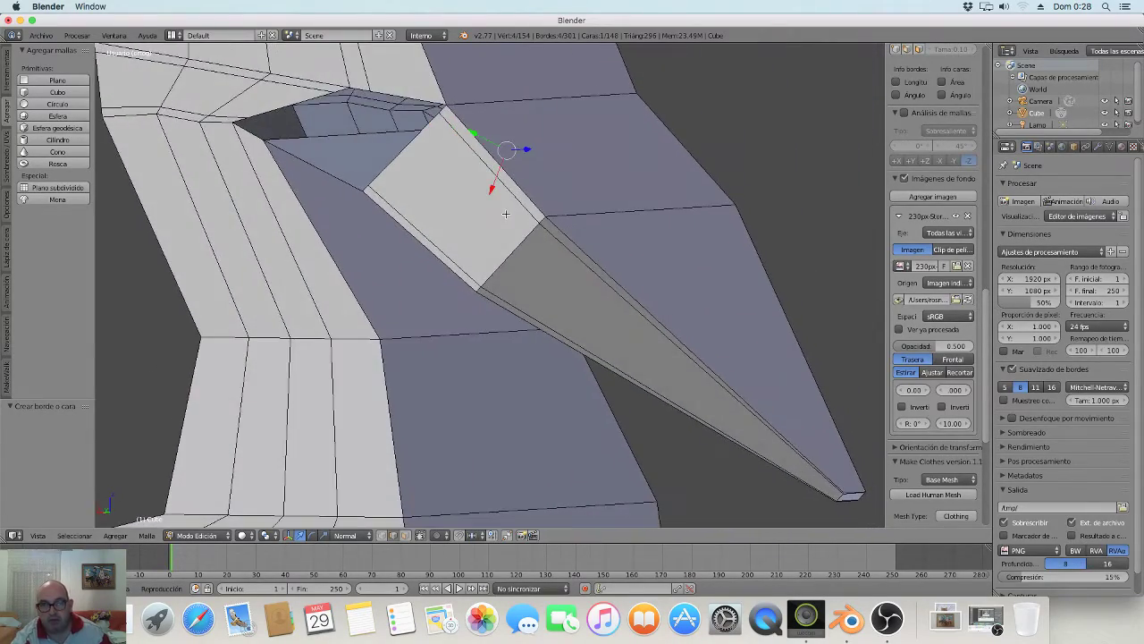
middle_drag(415, 169, 430, 159)
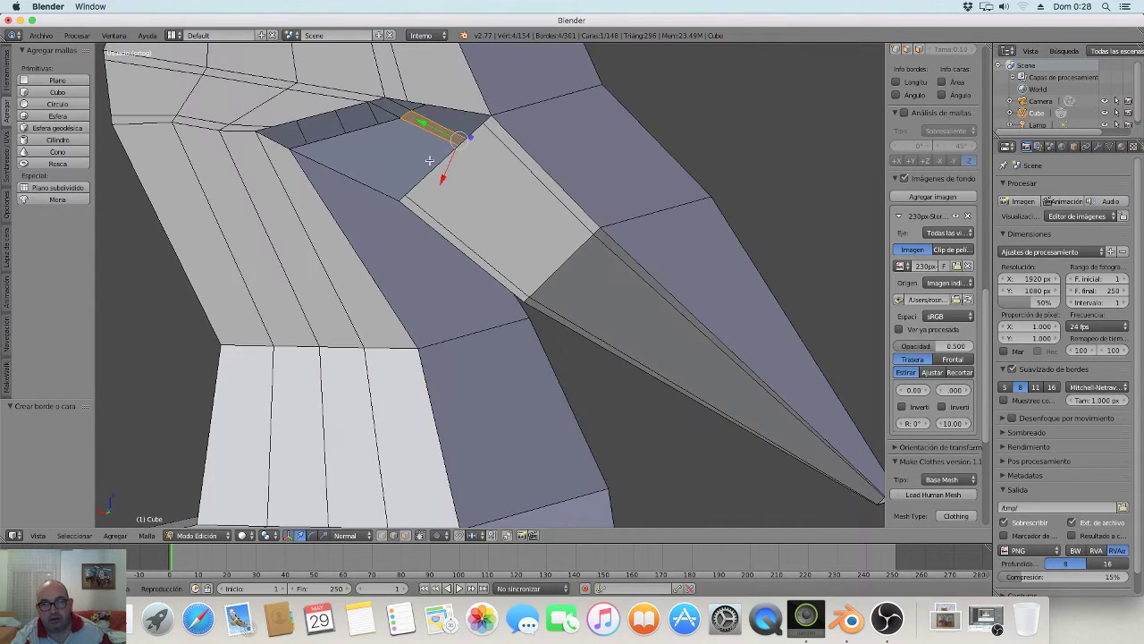
right_click(335, 112)
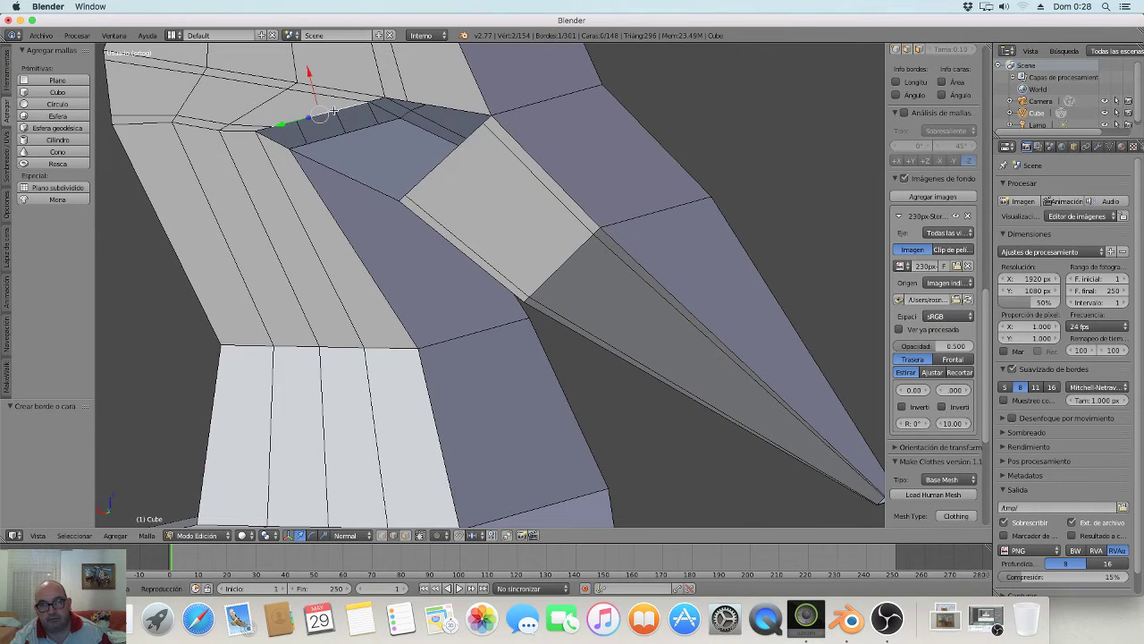
shift+right_click(447, 157)
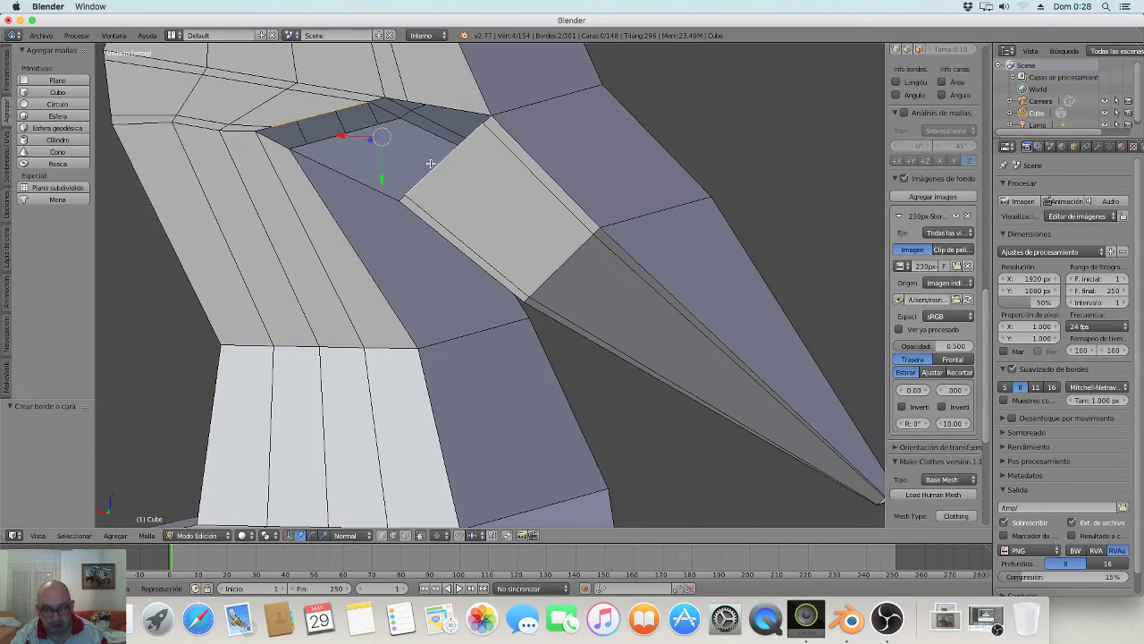
key(f)
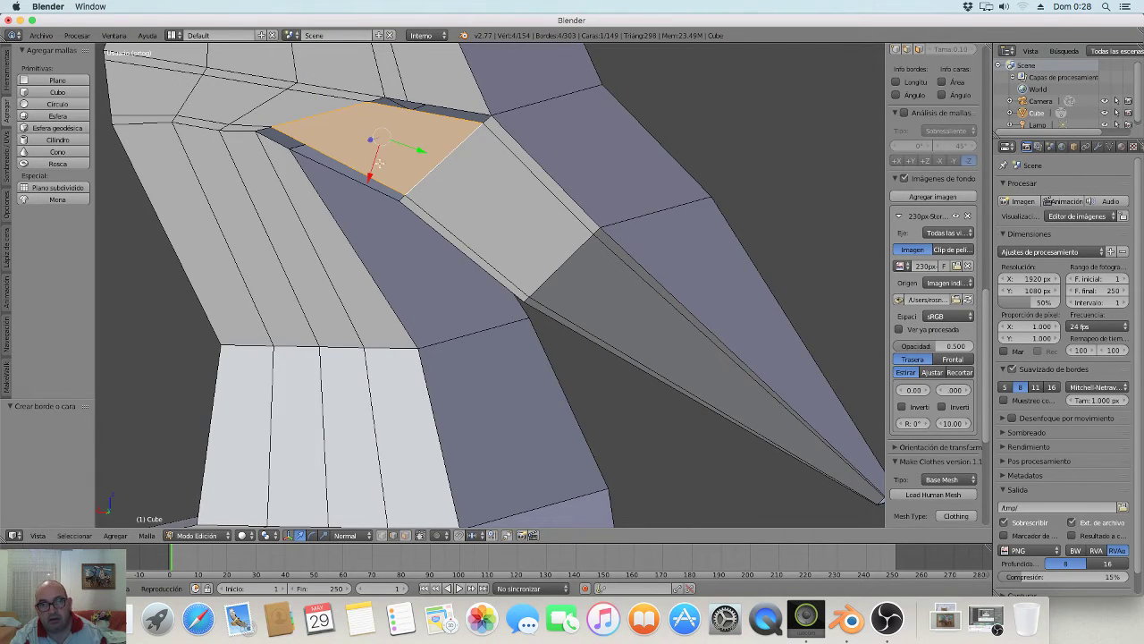
Add another edge loop across the head.
right_click(402, 196)
shift+right_click(377, 185)
shift+right_click(316, 160)
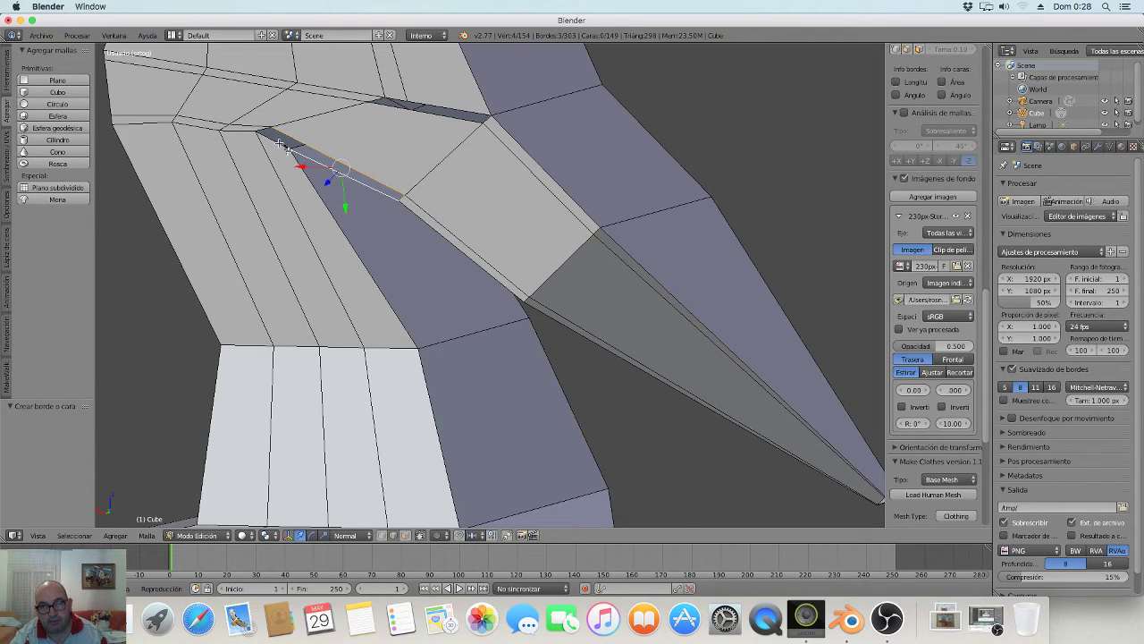
key(a)
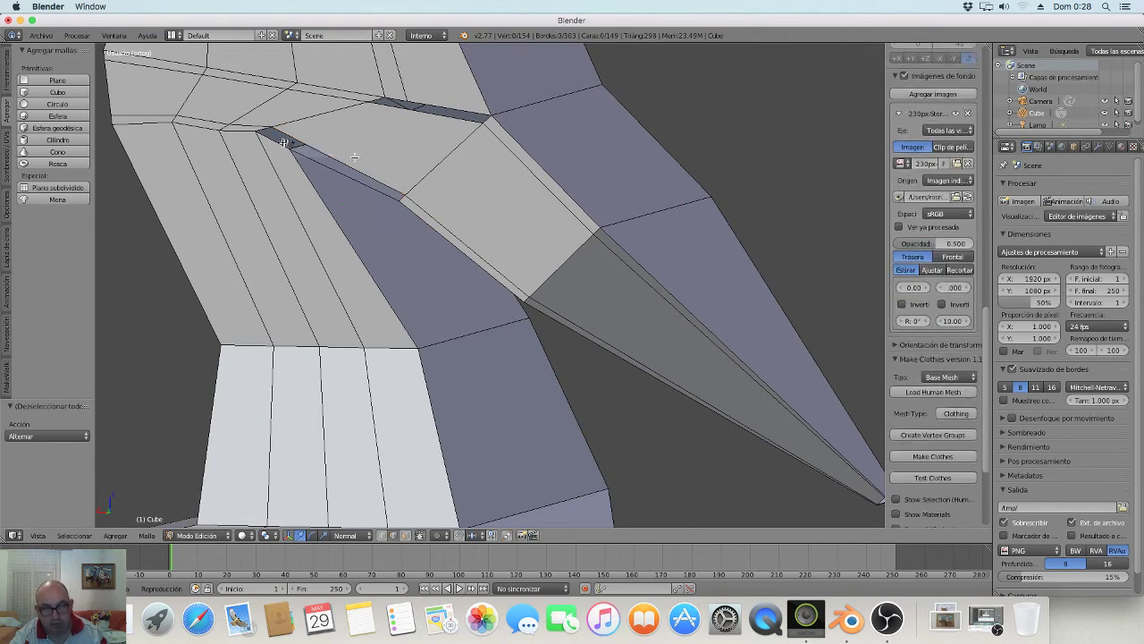
key(ctrl+r)
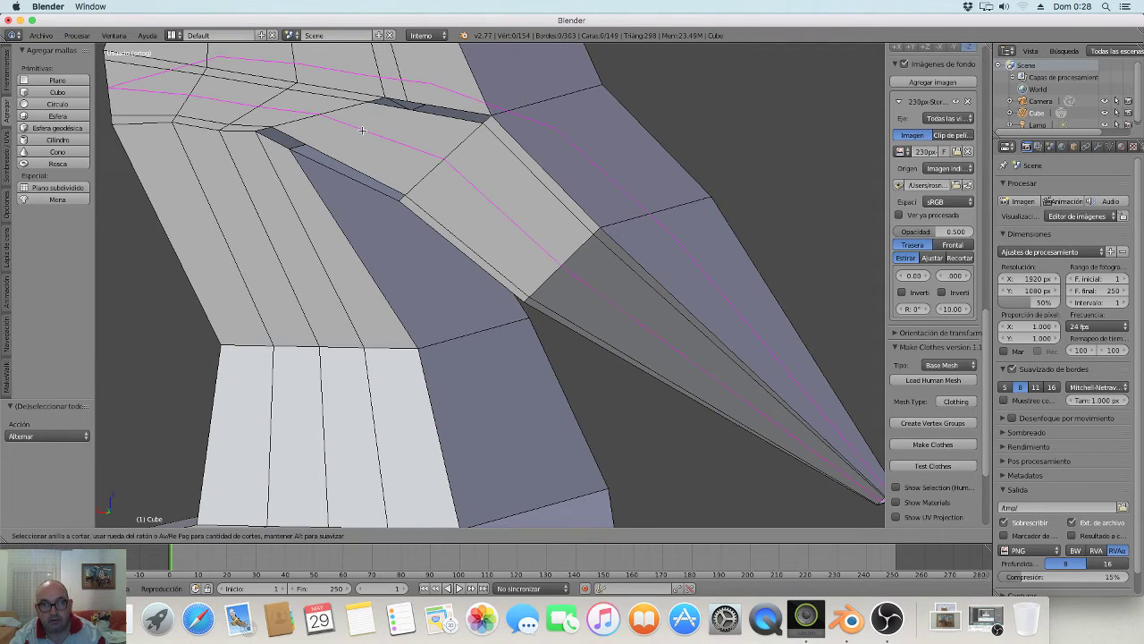
click(331, 139)
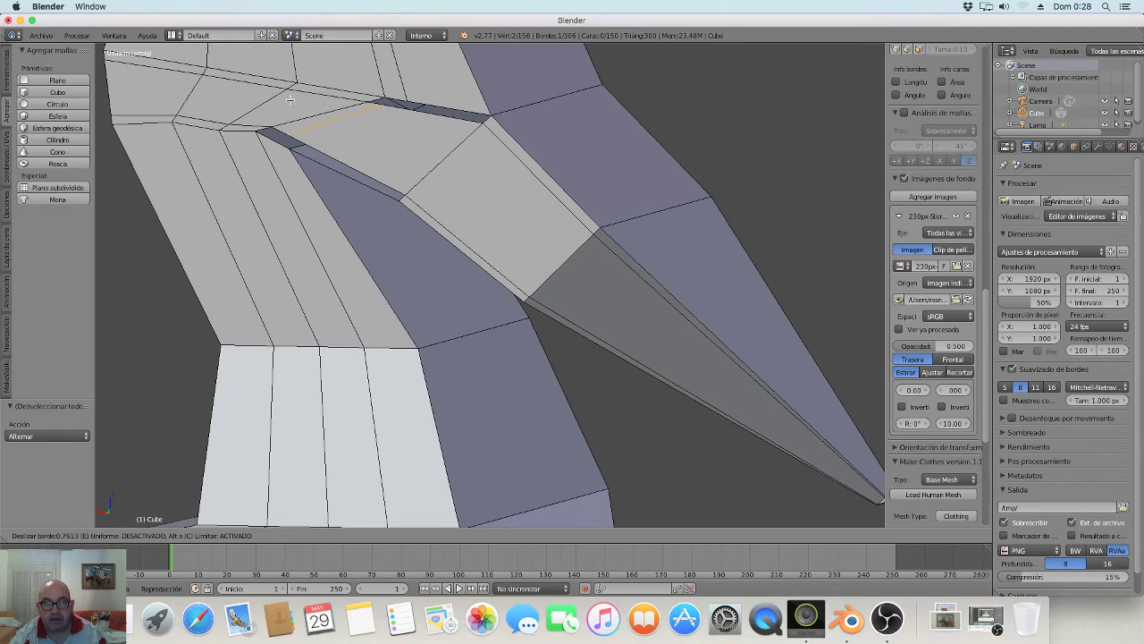
click(302, 114)
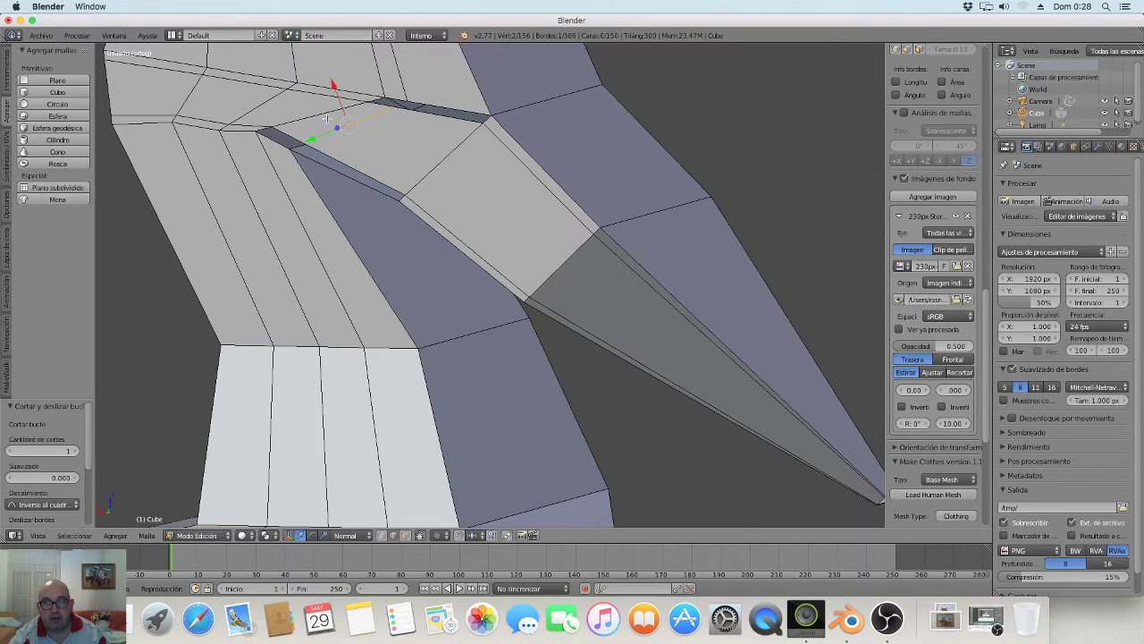
Fill two more slivers near the beak base with new faces.
right_click(384, 105)
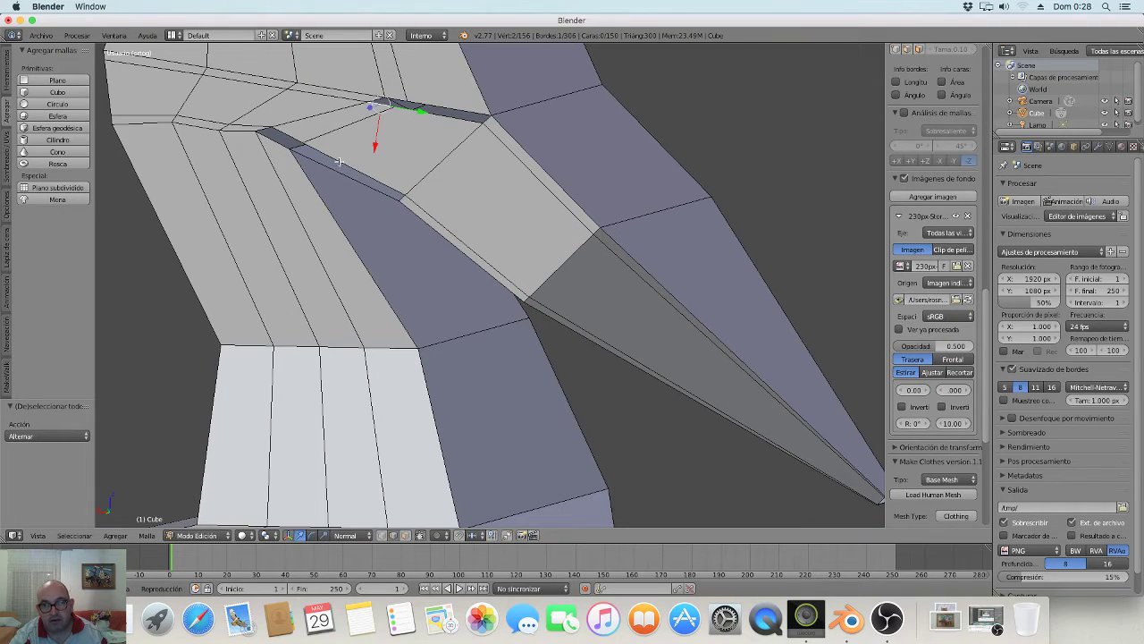
right_click(288, 134)
right_click(267, 131)
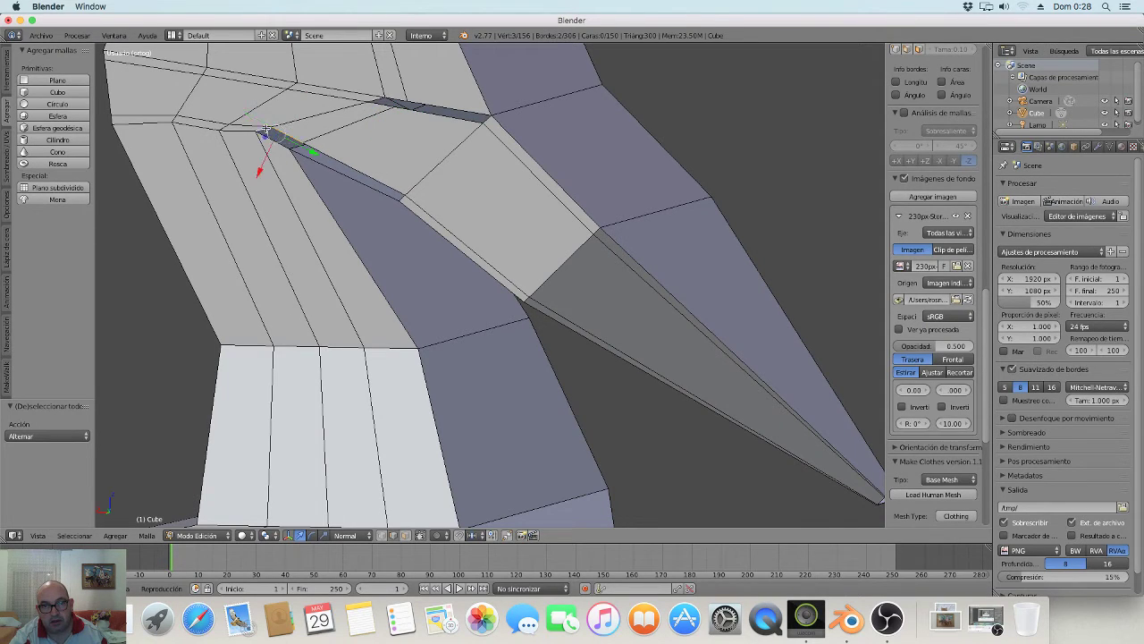
shift+right_click(271, 138)
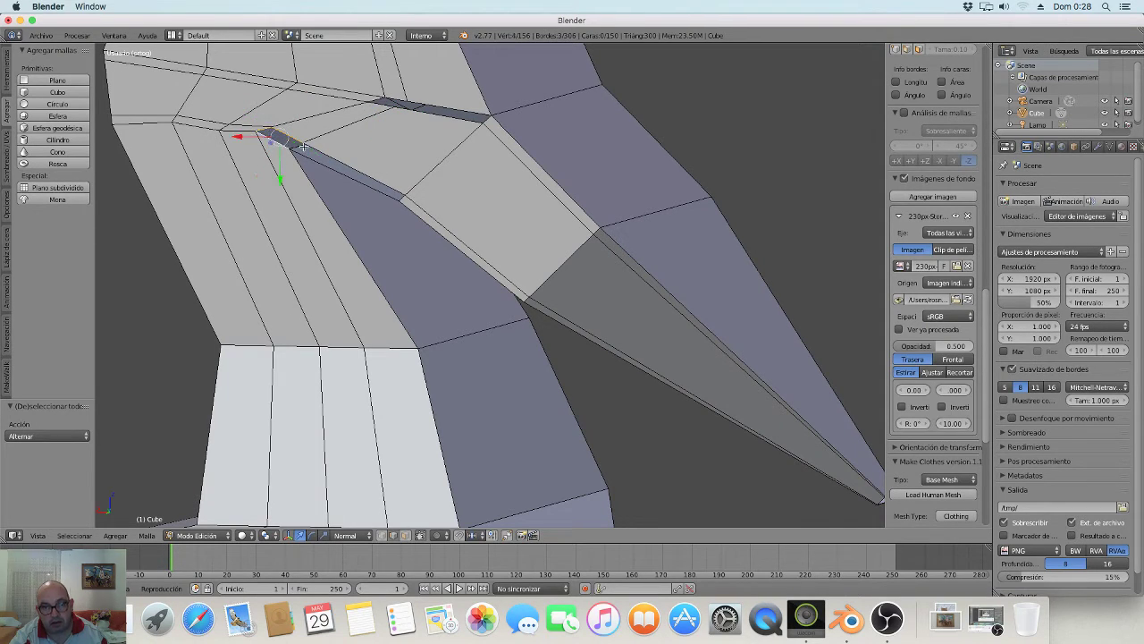
key(f)
right_click(393, 98)
shift+right_click(375, 97)
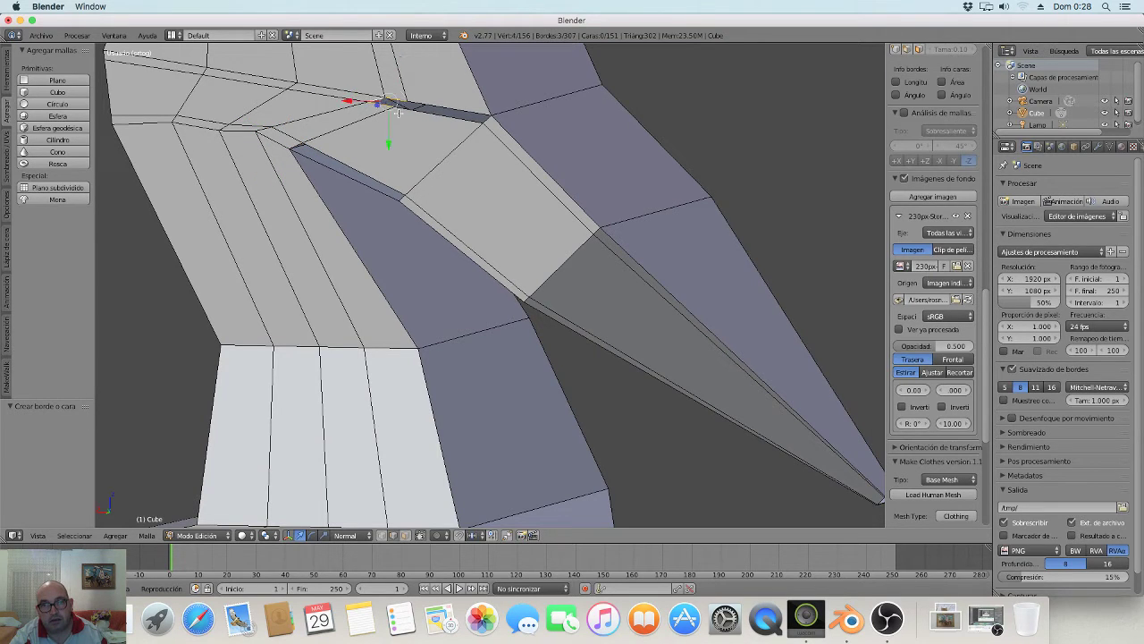
key(f)
mouse_move(418, 138)
middle_down()
mouse_move(408, 171)
mouse_move(457, 117)
middle_up()
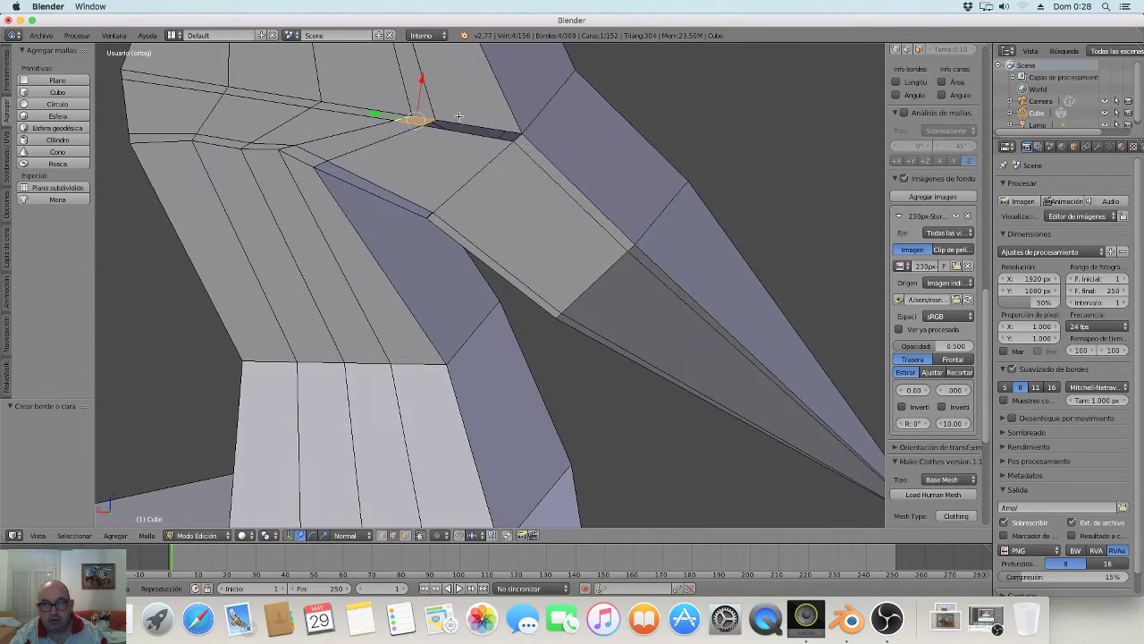
Fill the gap at the top of the beak base with a face between two edges.
right_click(464, 124)
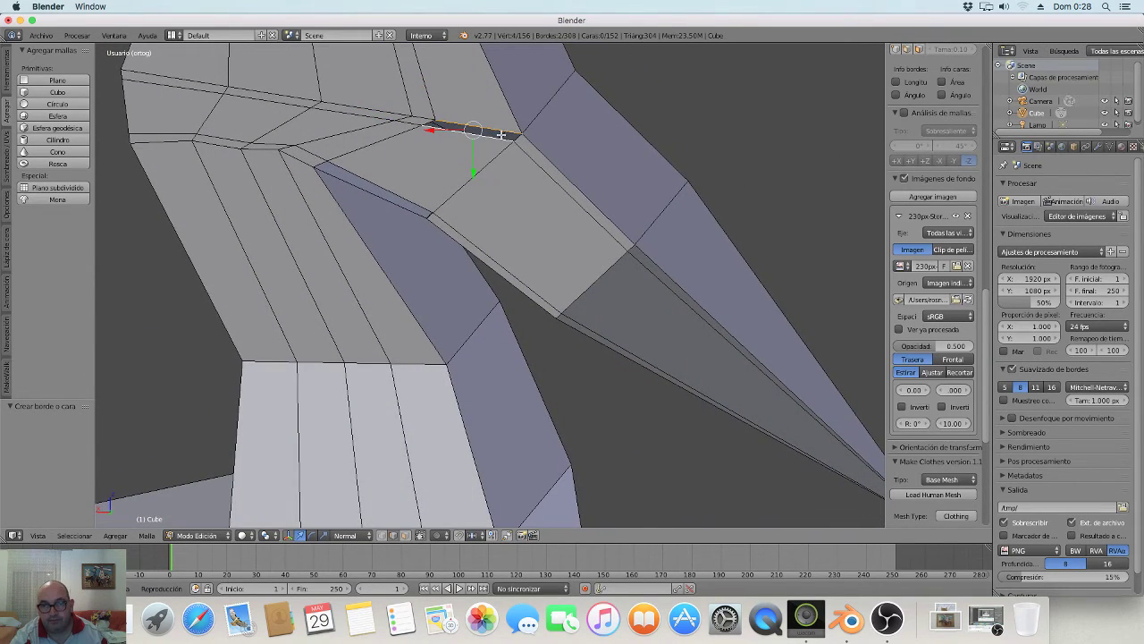
shift+right_click(492, 143)
key(f)
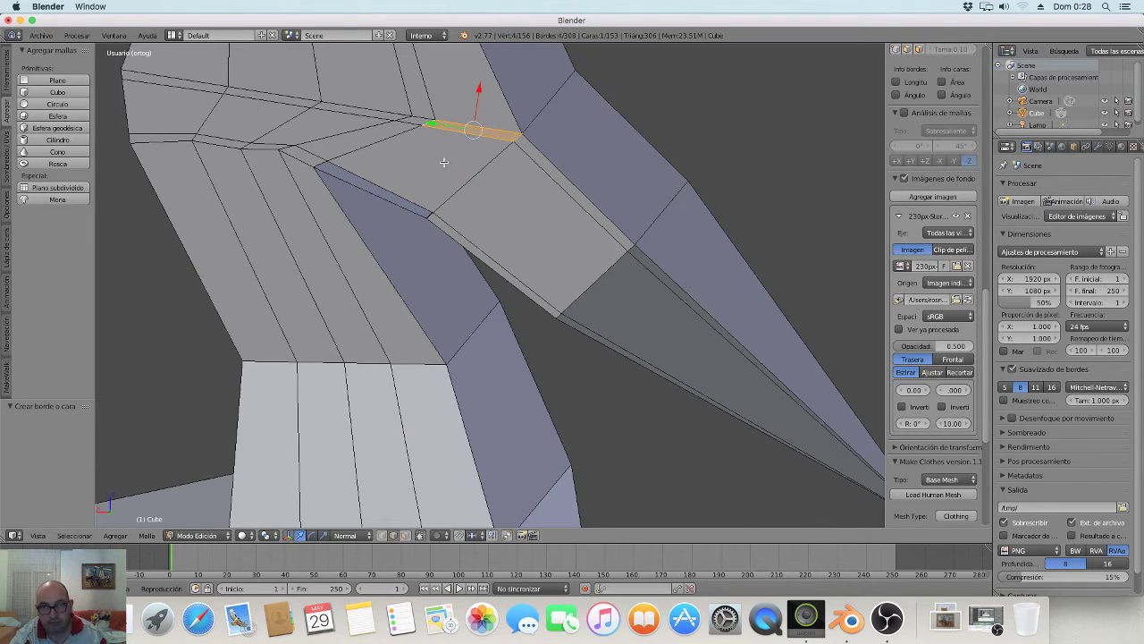
Select the edges bordering the open strip along the beak's diagonal.
right_click(429, 215)
shift+right_click(407, 198)
shift+right_click(347, 181)
shift+right_click(357, 185)
middle_drag(357, 185, 481, 179)
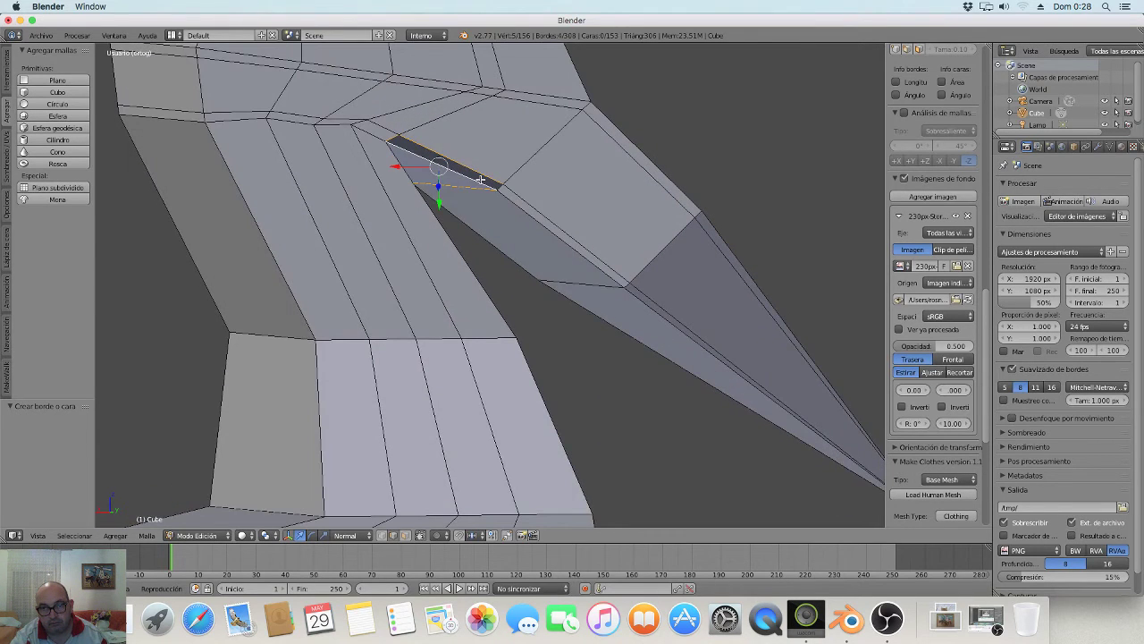
key(a)
middle_drag(494, 185, 479, 185)
right_click(471, 173)
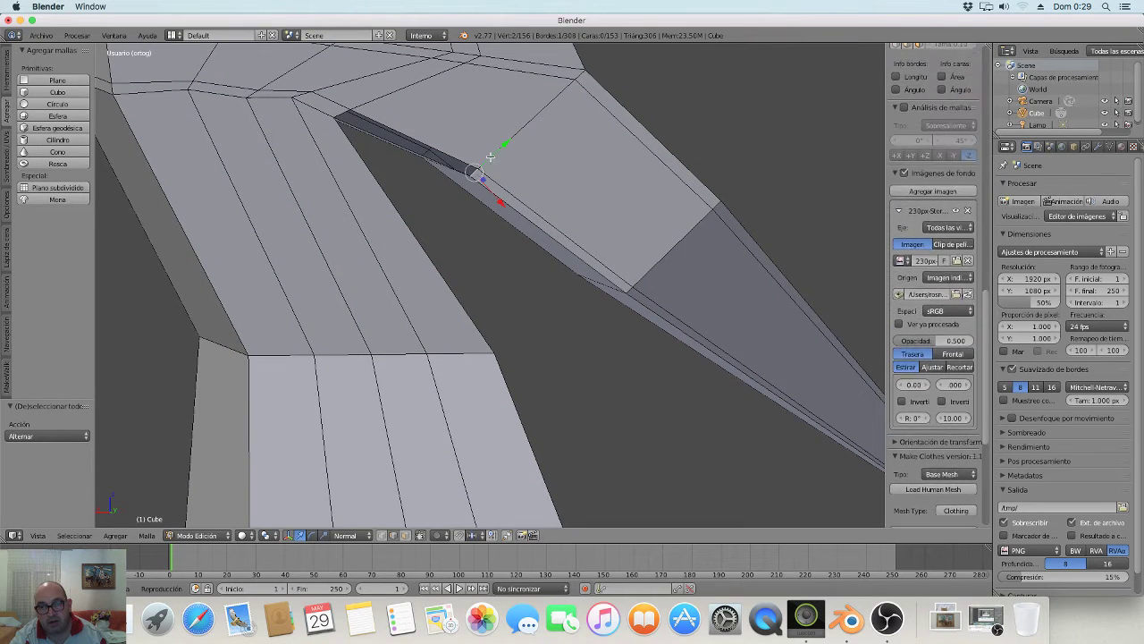
shift+right_click(438, 154)
shift+right_click(356, 125)
shift+right_click(367, 133)
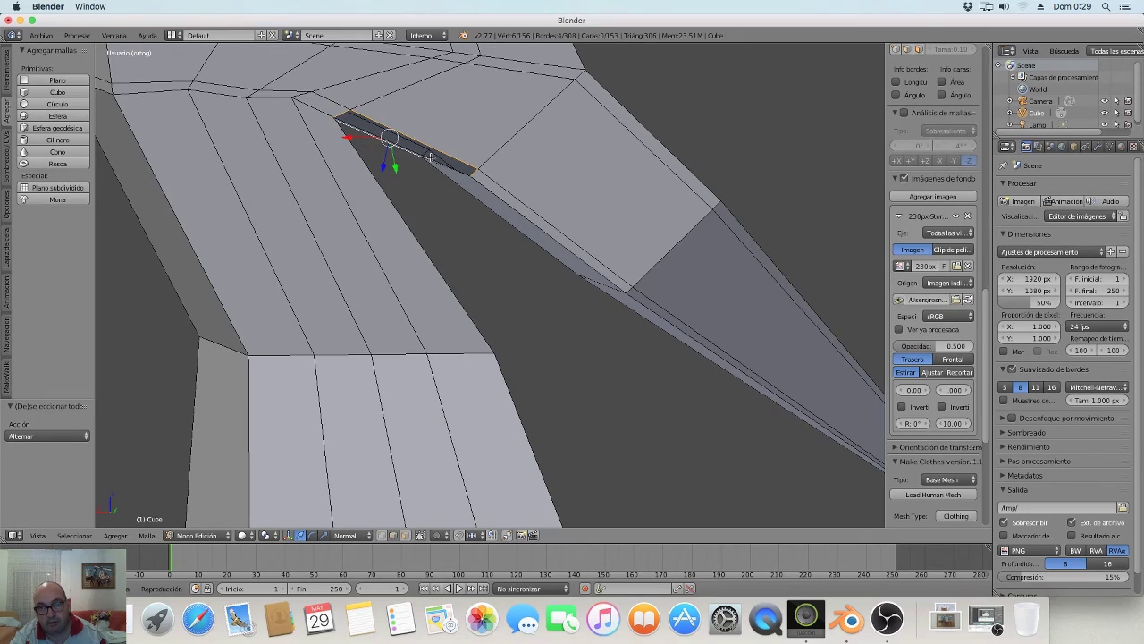
mouse_move(450, 165)
middle_down()
mouse_move(423, 146)
mouse_move(451, 153)
mouse_move(438, 153)
mouse_move(557, 370)
middle_up()
scroll(419, 141, up, 3)
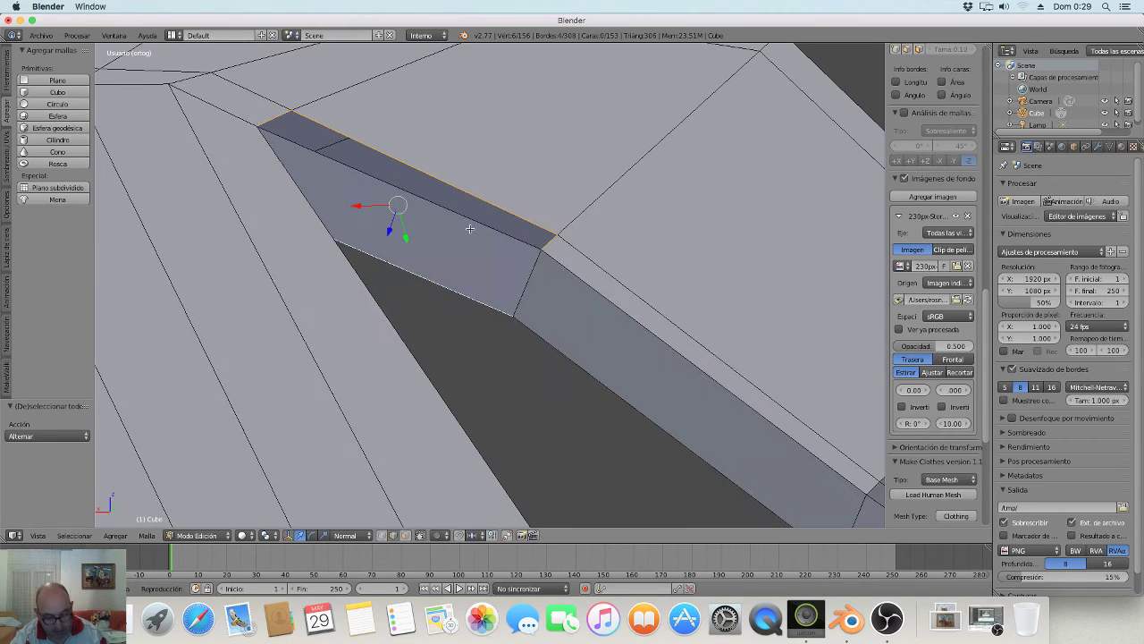
Fill the beak strip's four border edges with one face, bringing the mesh to 154 faces.
key(a)
right_click(382, 154)
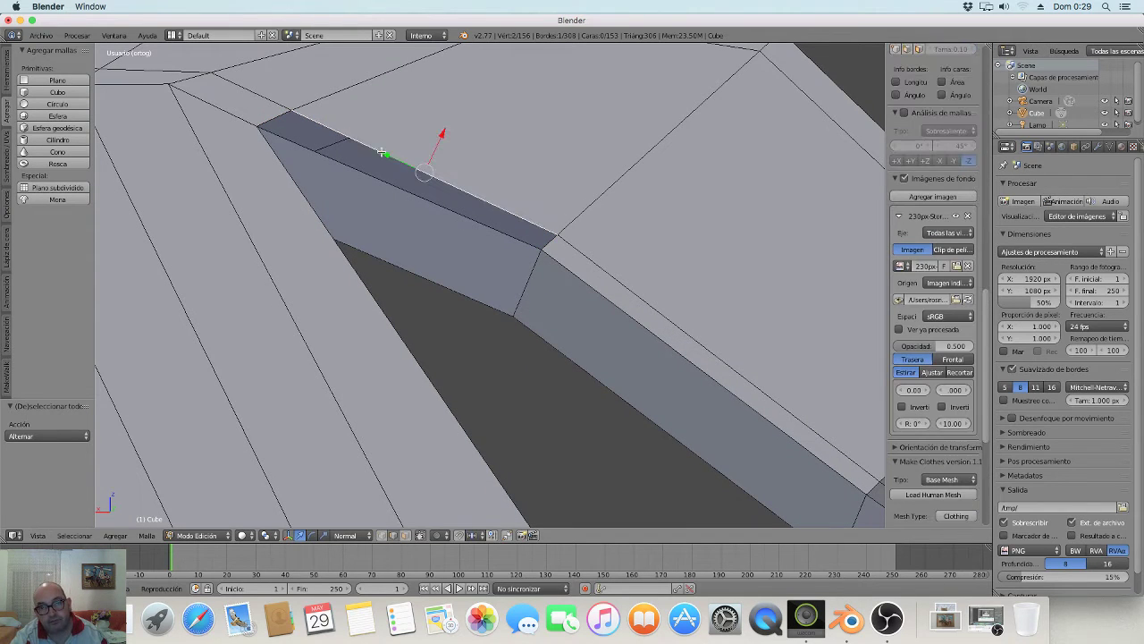
shift+right_click(277, 114)
shift+right_click(394, 183)
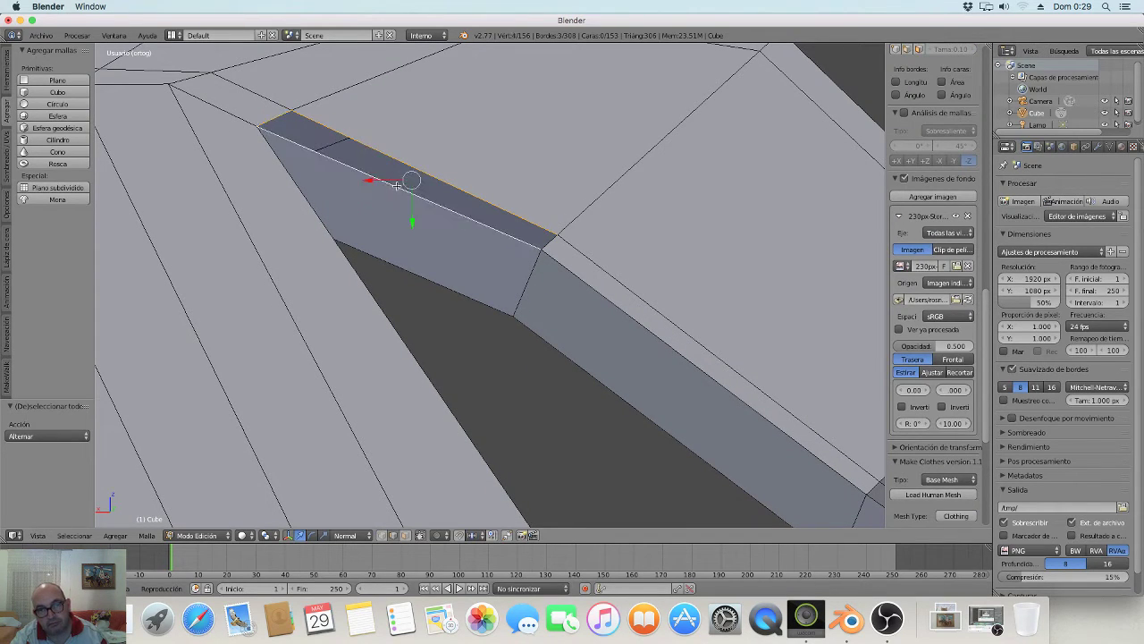
shift+right_click(549, 240)
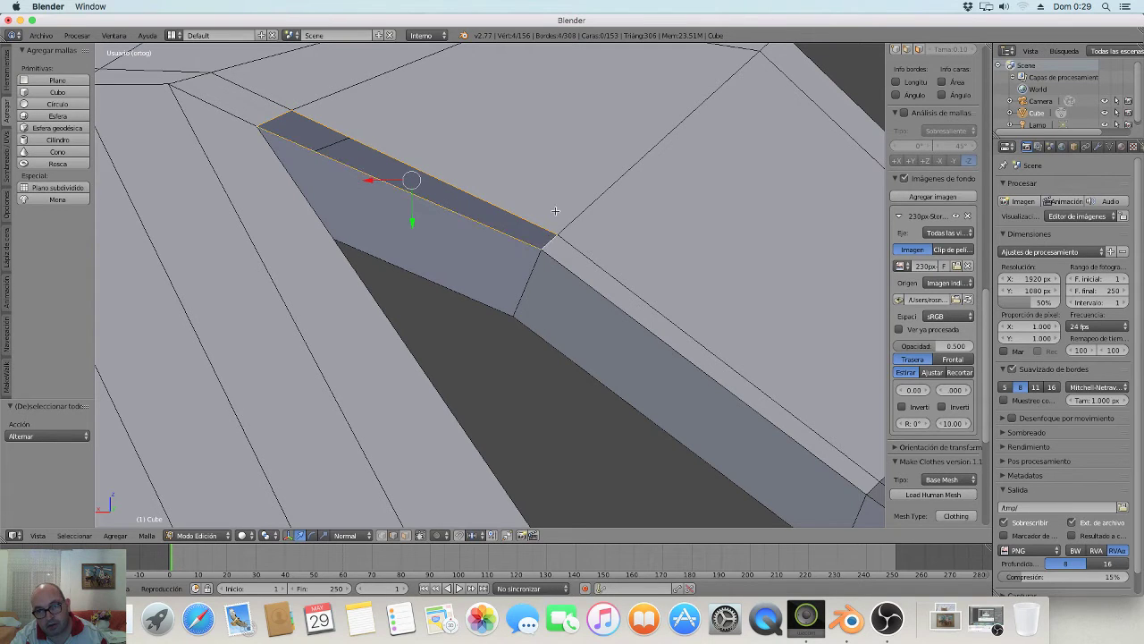
key(f)
mouse_move(551, 223)
middle_down()
mouse_move(595, 214)
mouse_move(567, 235)
mouse_move(493, 248)
mouse_move(789, 215)
mouse_move(542, 235)
mouse_move(431, 279)
middle_up()
key(a)
scroll(529, 235, down, 5)
scroll(455, 272, down, 4)
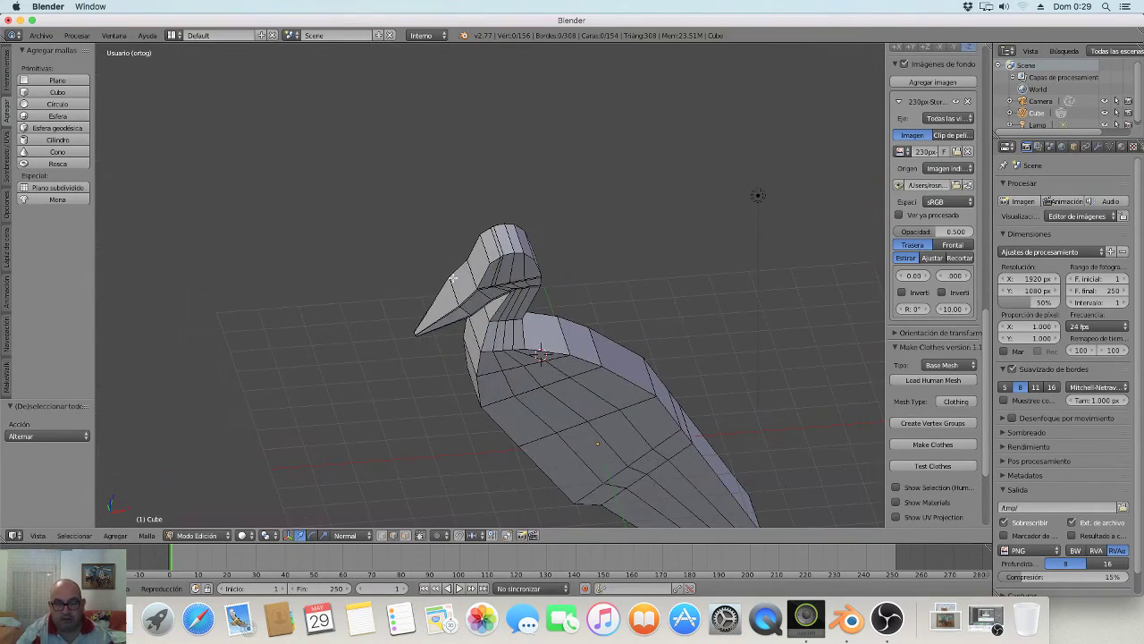
mouse_move(494, 352)
middle_down()
mouse_move(385, 352)
mouse_move(621, 327)
mouse_move(640, 343)
middle_up()
middle_drag(560, 371, 389, 358)
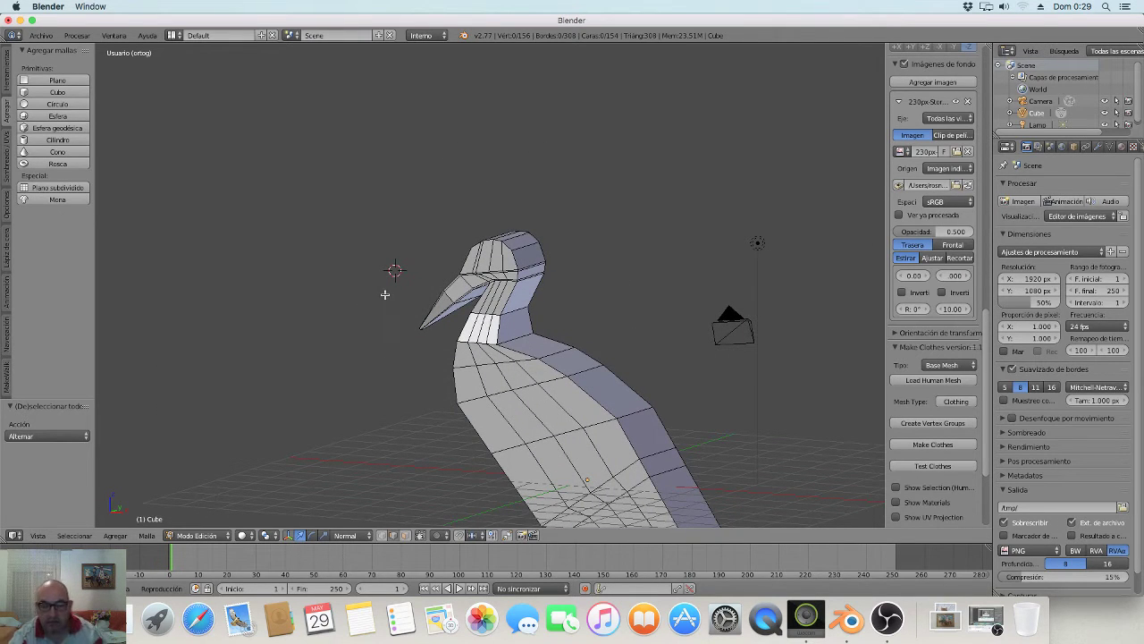
mouse_move(487, 321)
middle_down()
mouse_move(557, 379)
mouse_move(463, 367)
middle_up()
scroll(560, 374, up, 3)
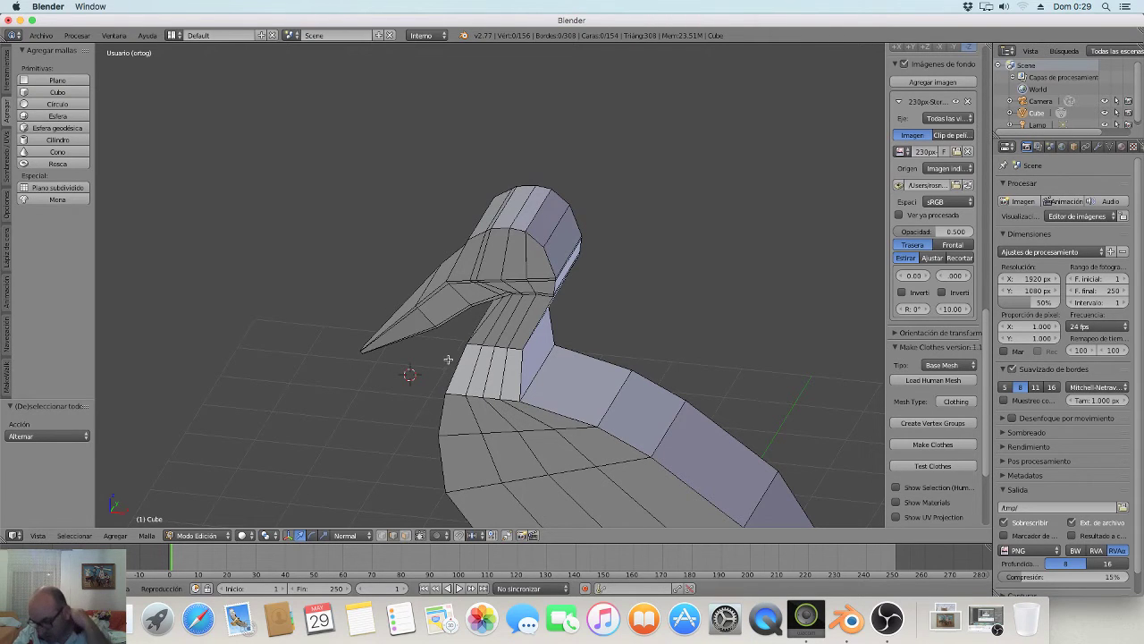
middle_drag(474, 327, 498, 339)
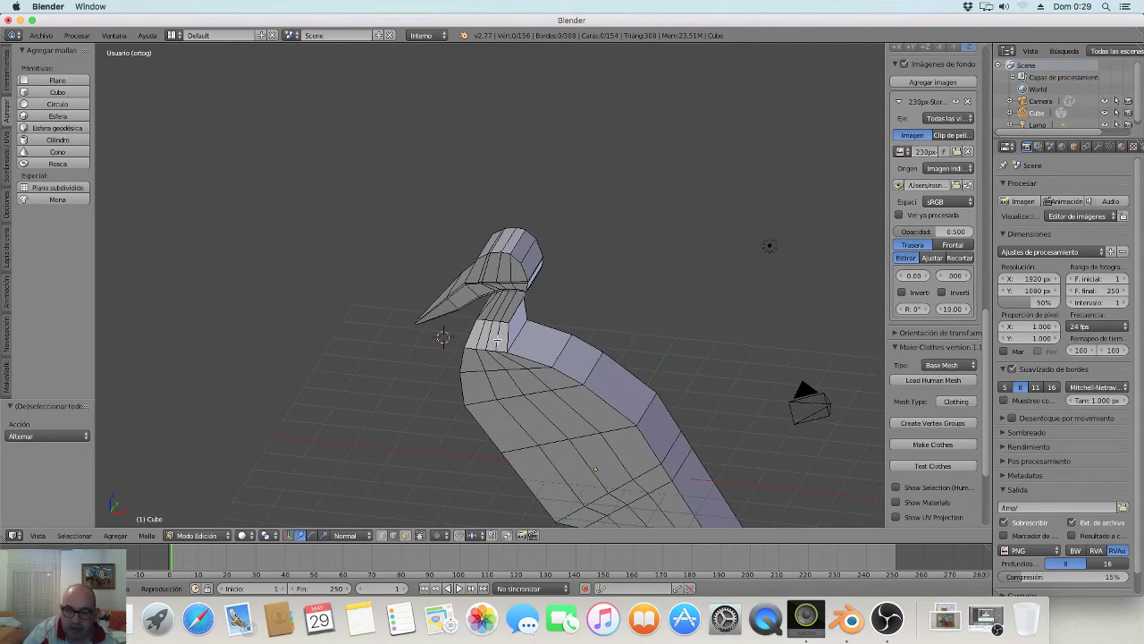
mouse_move(542, 374)
middle_down()
mouse_move(413, 381)
mouse_move(486, 358)
mouse_move(661, 358)
middle_up()
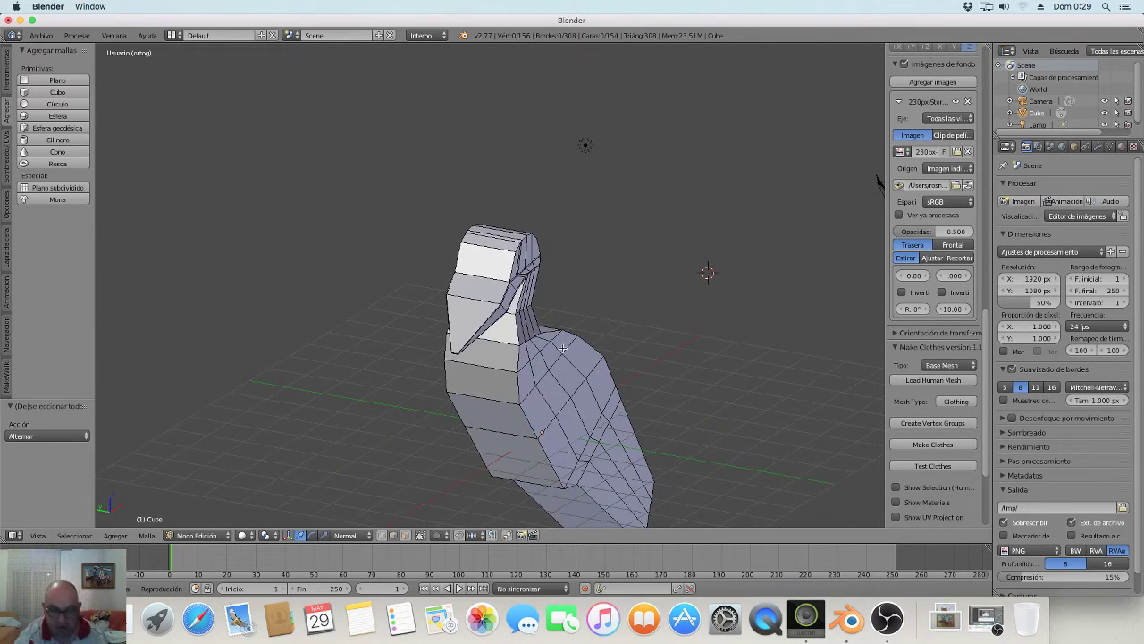
middle_drag(579, 372, 558, 387)
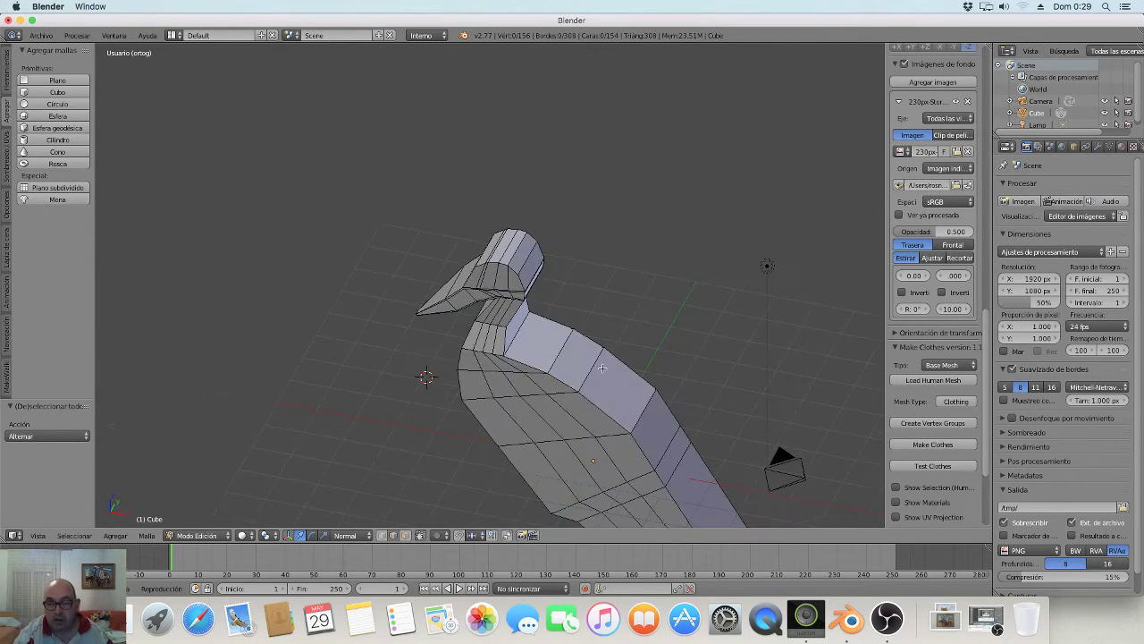
scroll(630, 365, up, 2)
scroll(658, 380, up, 2)
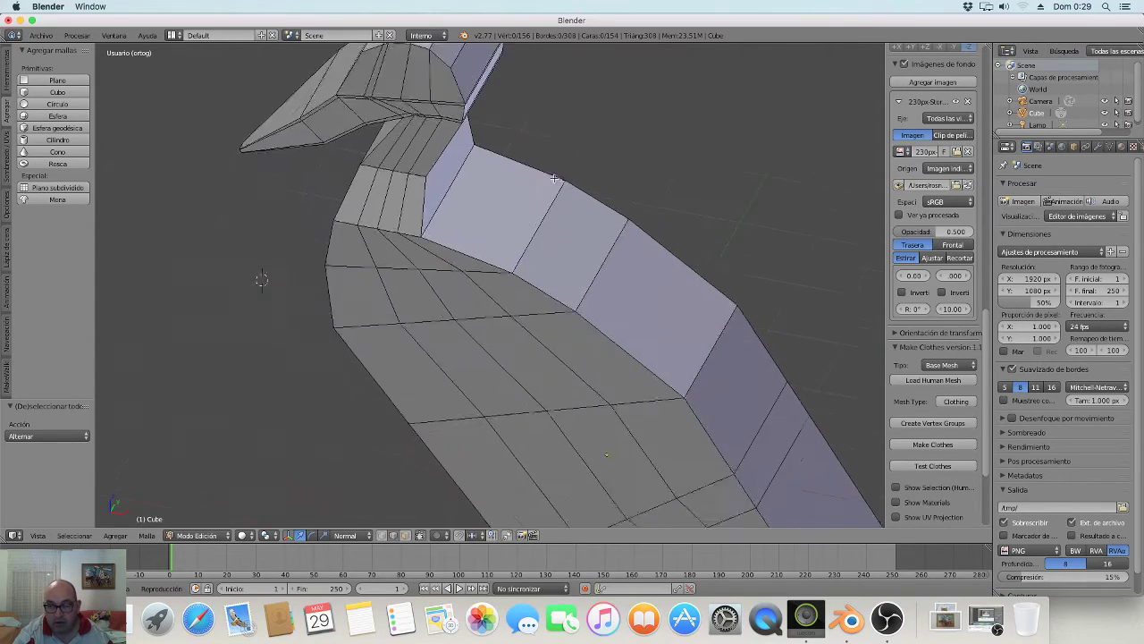
scroll(589, 250, up, 1)
scroll(585, 288, down, 2)
scroll(590, 235, down, 2)
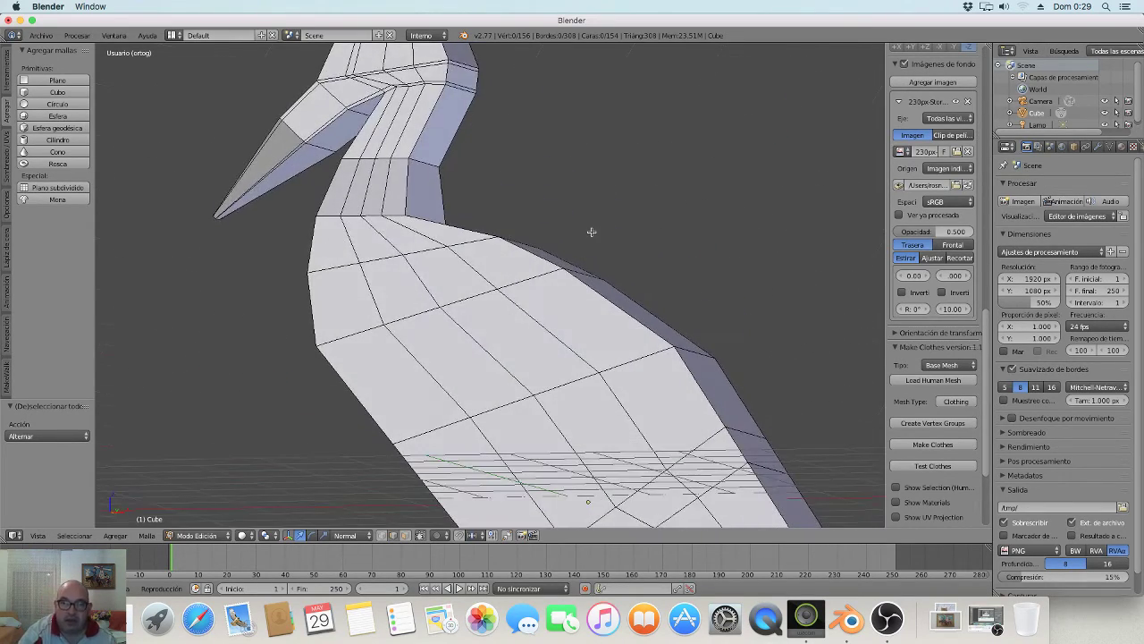
scroll(593, 238, down, 2)
scroll(599, 247, down, 1)
middle_drag(599, 247, 671, 265)
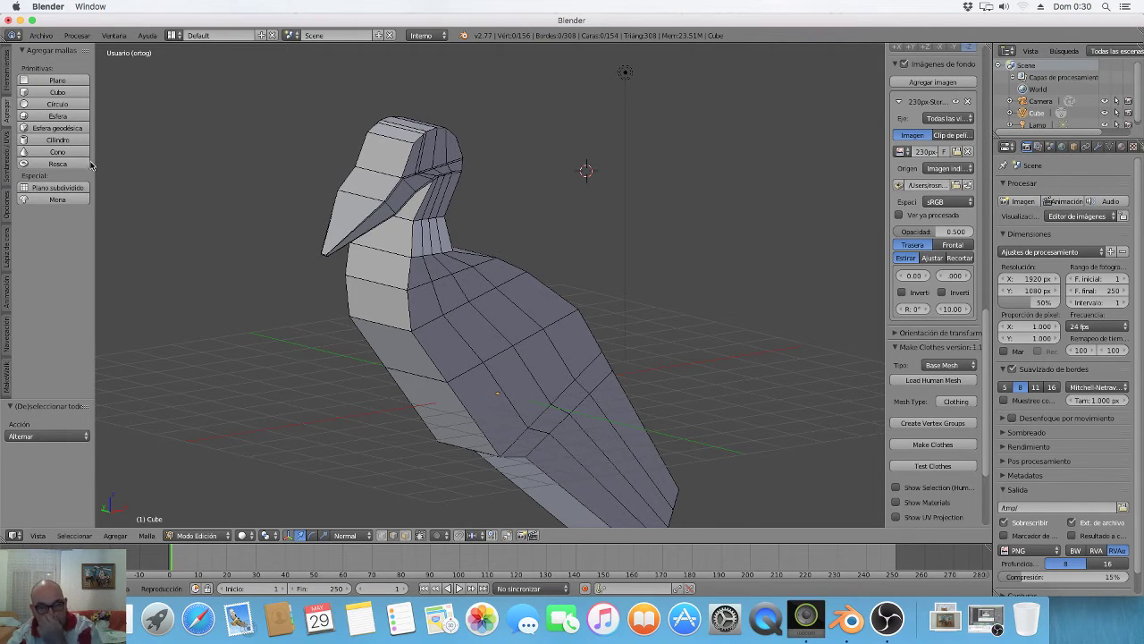
scroll(179, 175, down, 3)
mouse_move(328, 227)
middle_down()
mouse_move(169, 222)
mouse_move(294, 227)
mouse_move(286, 214)
middle_up()
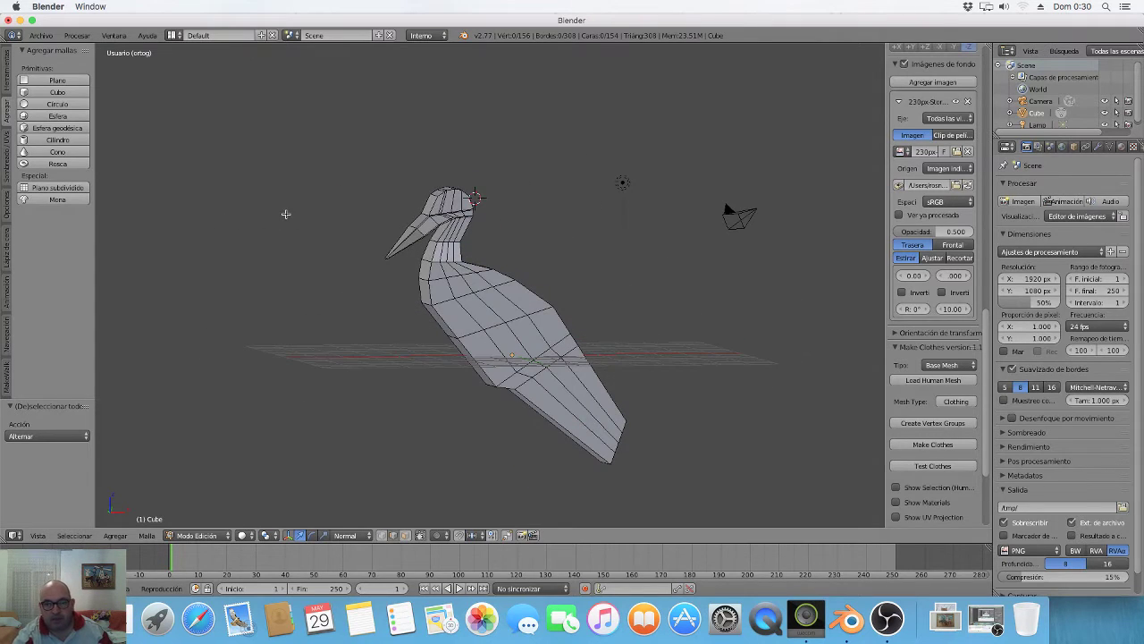
mouse_move(337, 283)
middle_down()
mouse_move(531, 153)
mouse_move(411, 273)
middle_up()
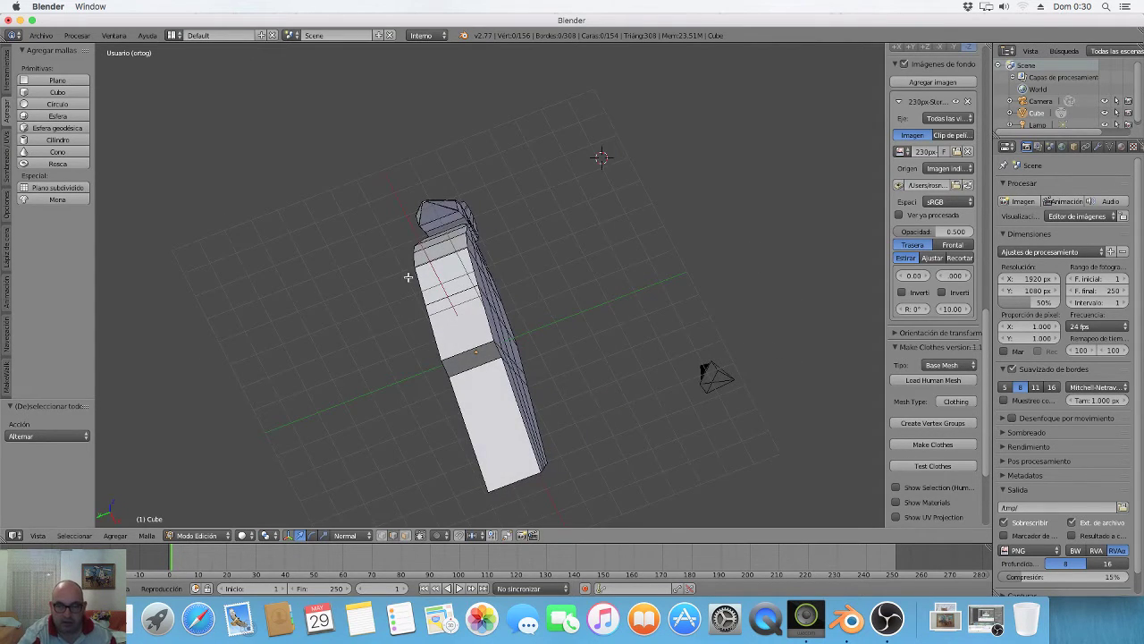
mouse_move(496, 348)
middle_down()
mouse_move(507, 391)
mouse_move(446, 396)
mouse_move(485, 412)
mouse_move(488, 396)
mouse_move(471, 394)
mouse_move(467, 298)
middle_up()
scroll(506, 391, down, 3)
scroll(493, 396, up, 2)
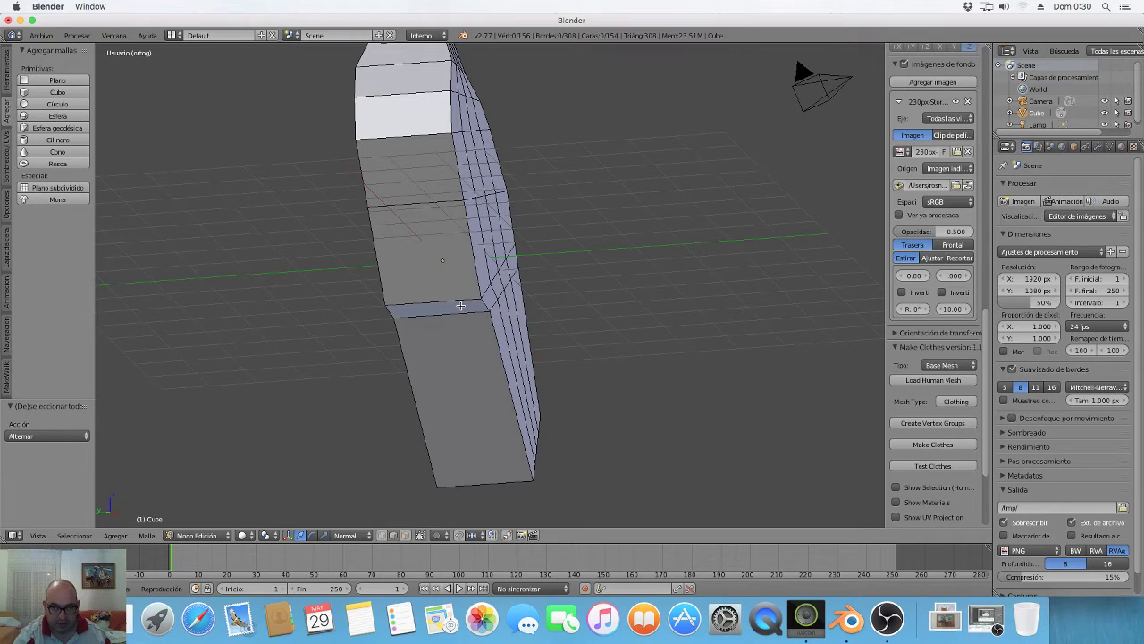
middle_drag(465, 304, 481, 241)
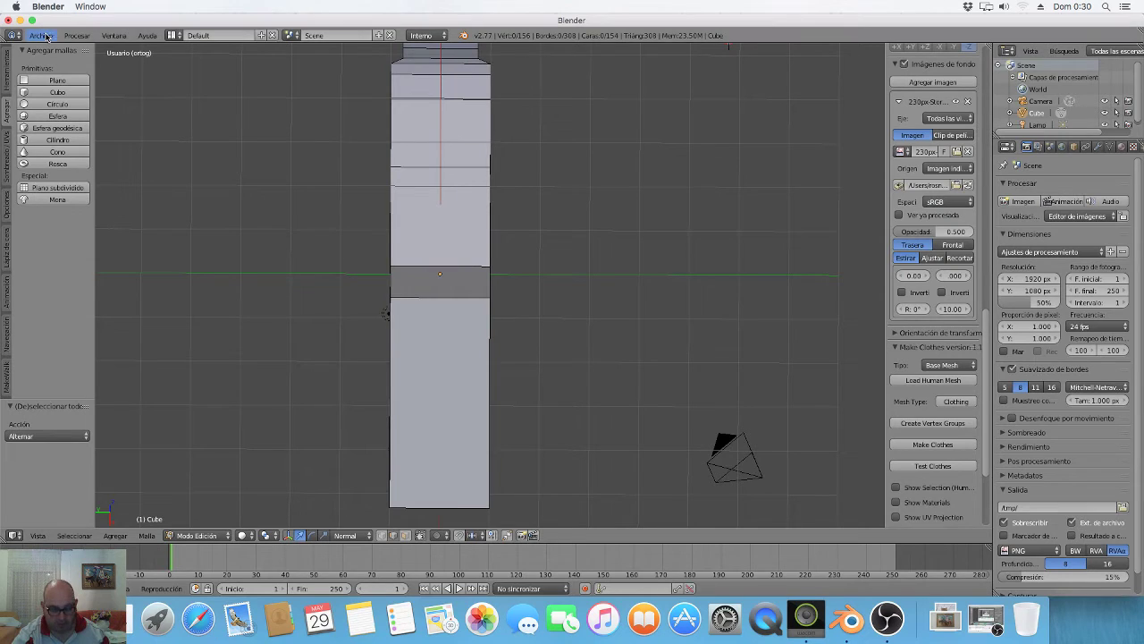
key(a)
key(a)
mouse_move(311, 132)
middle_down()
mouse_move(276, 194)
mouse_move(286, 212)
mouse_move(313, 122)
mouse_move(305, 112)
middle_up()
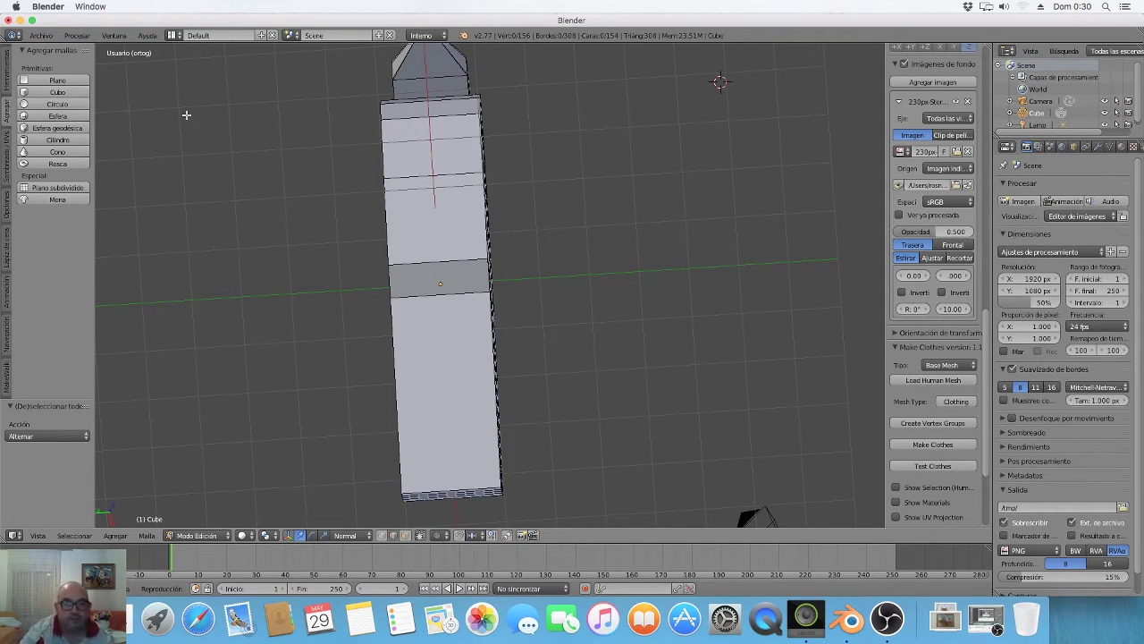
click(45, 36)
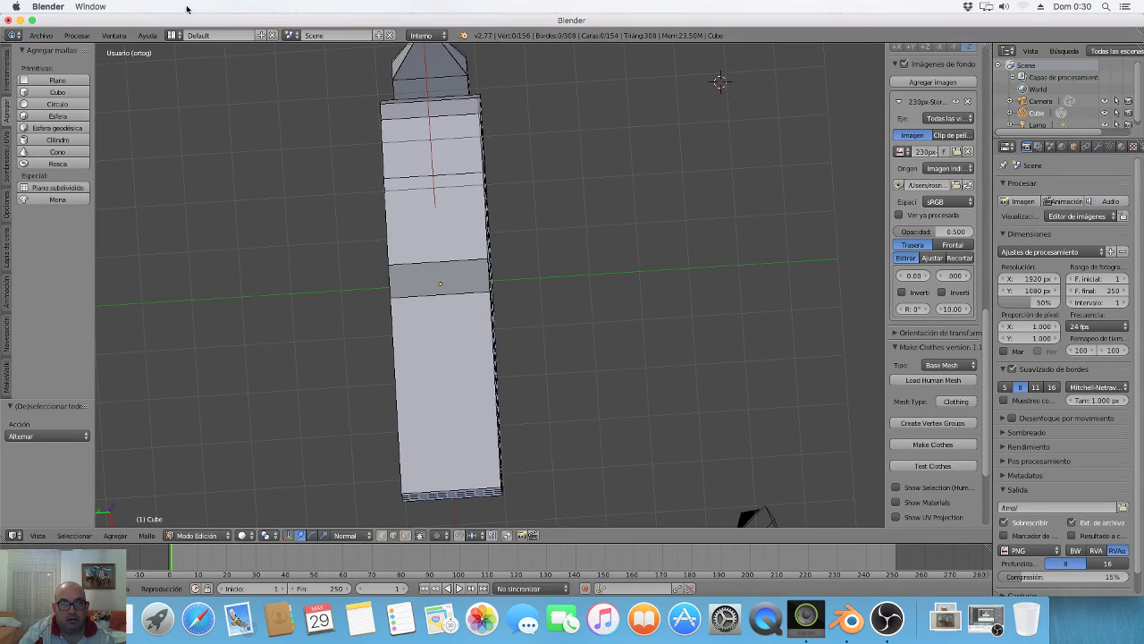
Apply Subdividir from the Herramientas shelf to the entire mesh, reaching 616 faces.
key(a)
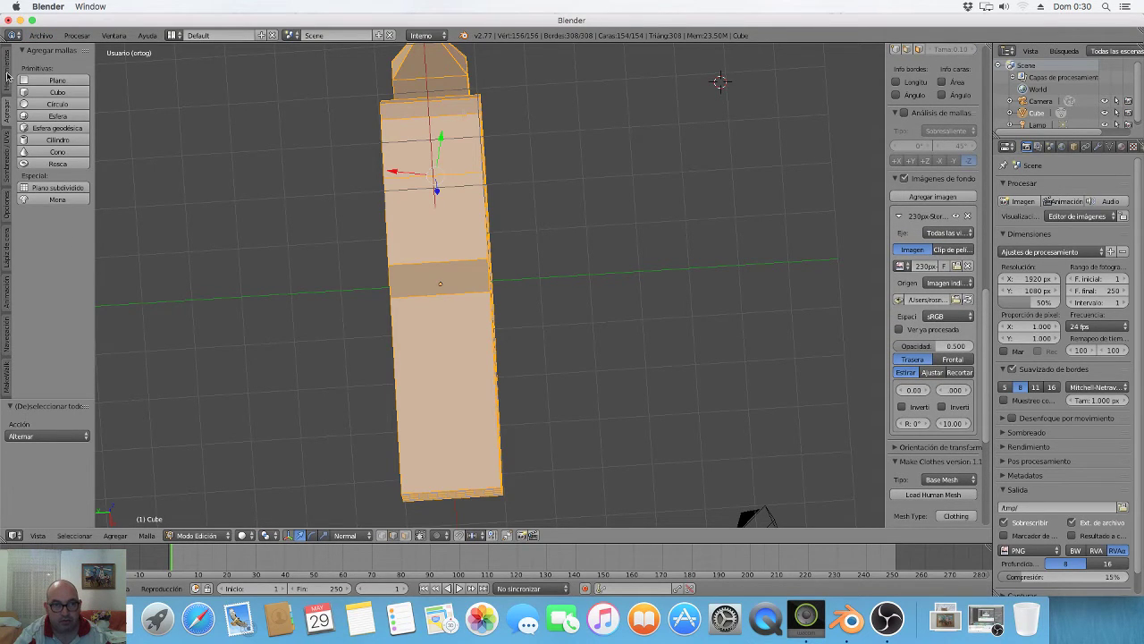
click(6, 75)
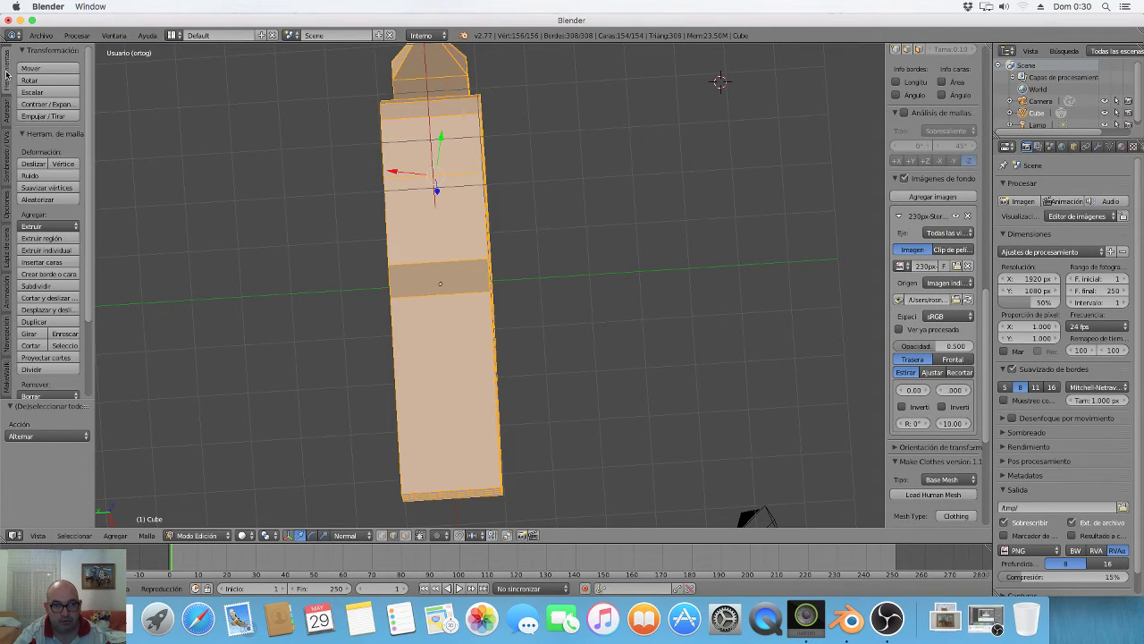
click(45, 286)
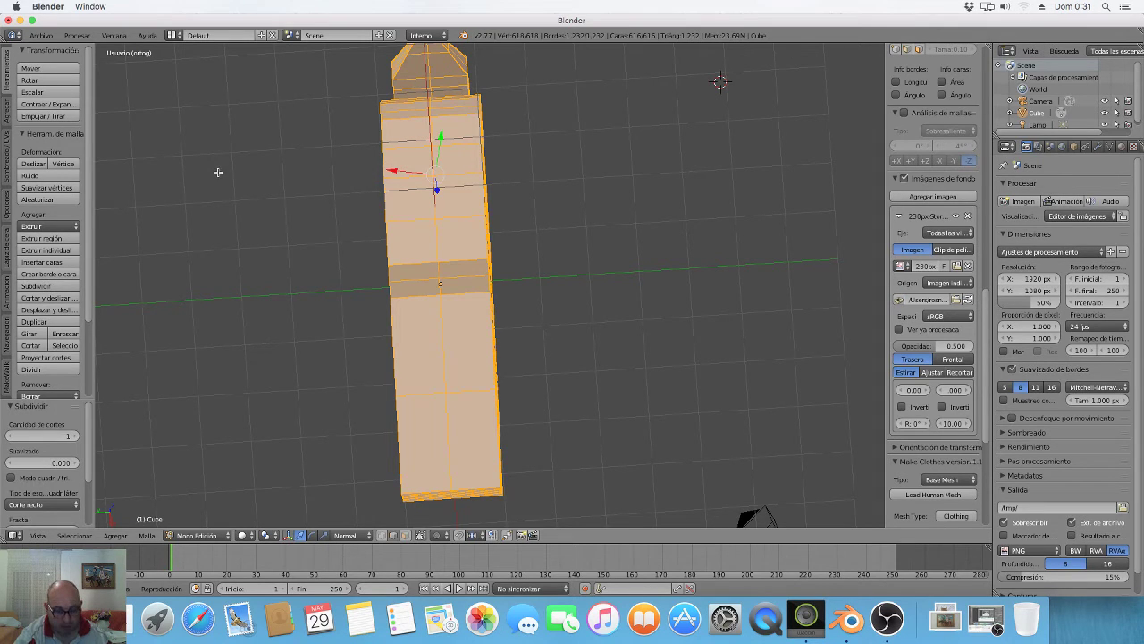
key(a)
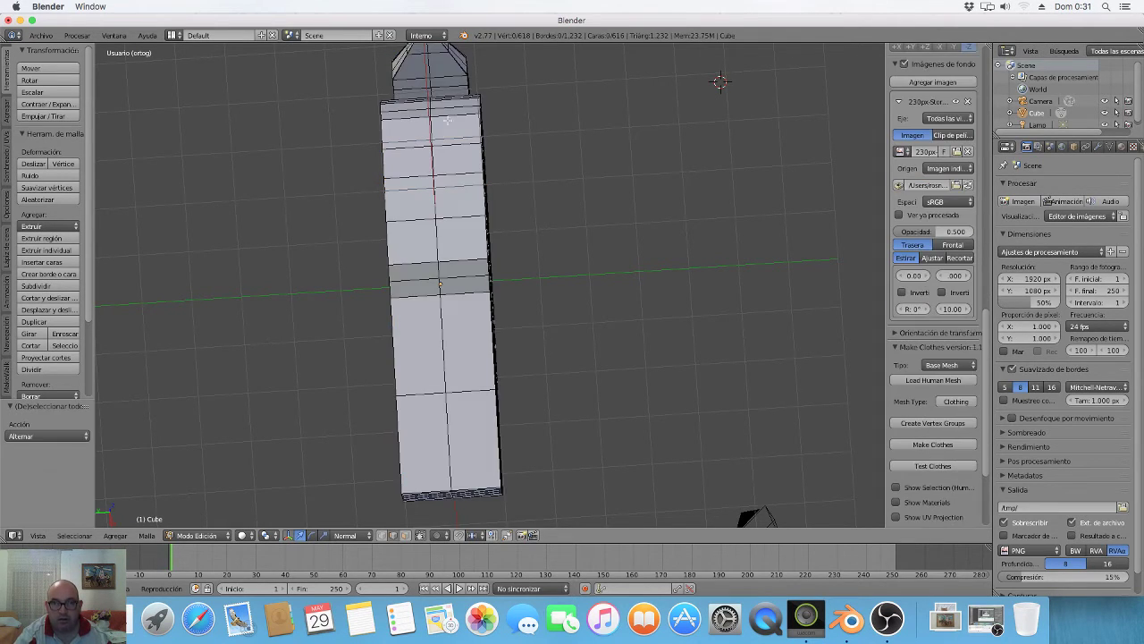
middle_drag(447, 252, 358, 350)
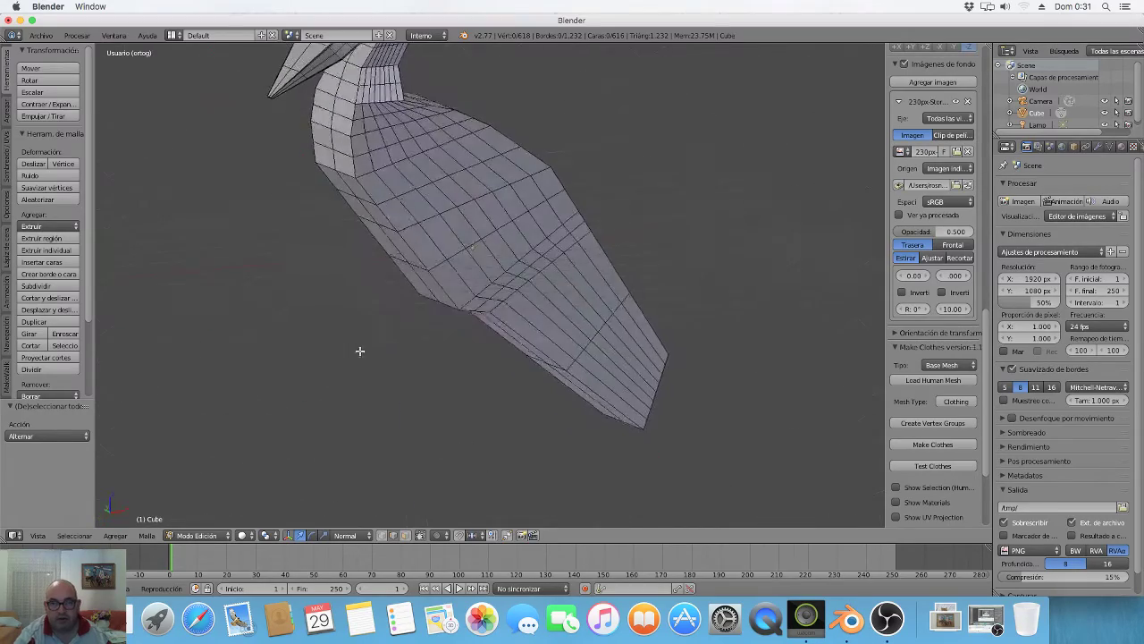
mouse_move(429, 255)
middle_down()
mouse_move(417, 221)
mouse_move(355, 325)
mouse_move(455, 324)
mouse_move(455, 354)
mouse_move(363, 345)
mouse_move(341, 256)
middle_up()
key(a)
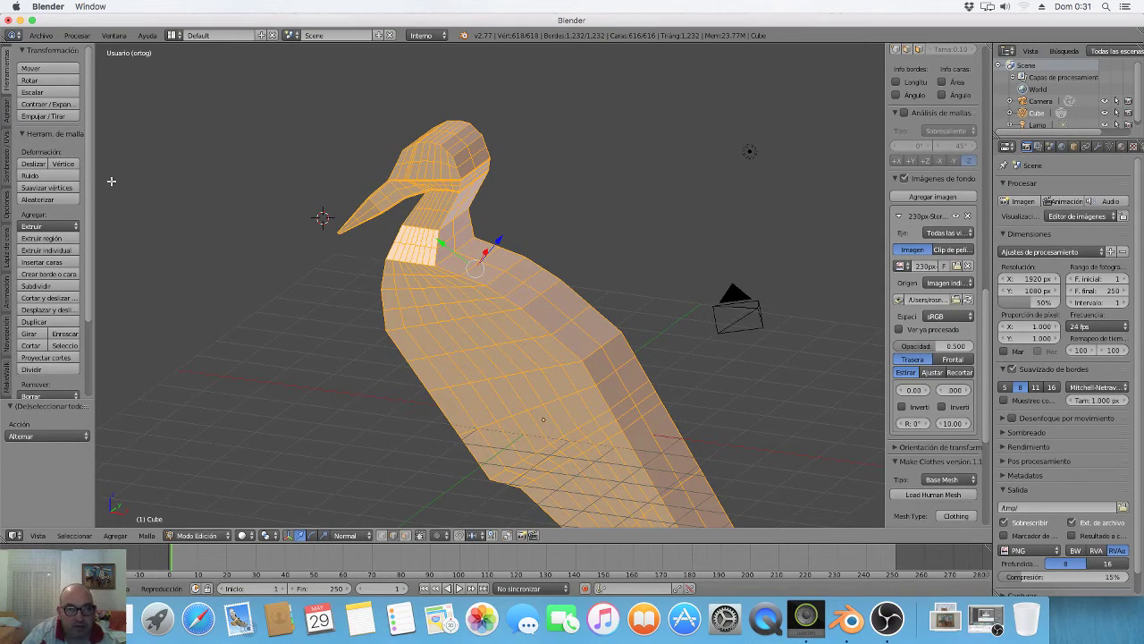
Apply Suavizar vértices at factor 0.500 to the whole mesh and inspect the result.
click(62, 190)
mouse_move(306, 284)
middle_down()
mouse_move(378, 297)
mouse_move(361, 310)
mouse_move(301, 304)
mouse_move(510, 286)
middle_up()
scroll(401, 316, up, 3)
mouse_move(401, 316)
middle_down()
mouse_move(519, 330)
mouse_move(332, 332)
mouse_move(335, 319)
middle_up()
mouse_move(476, 332)
middle_down()
mouse_move(401, 334)
mouse_move(521, 341)
mouse_move(603, 194)
middle_up()
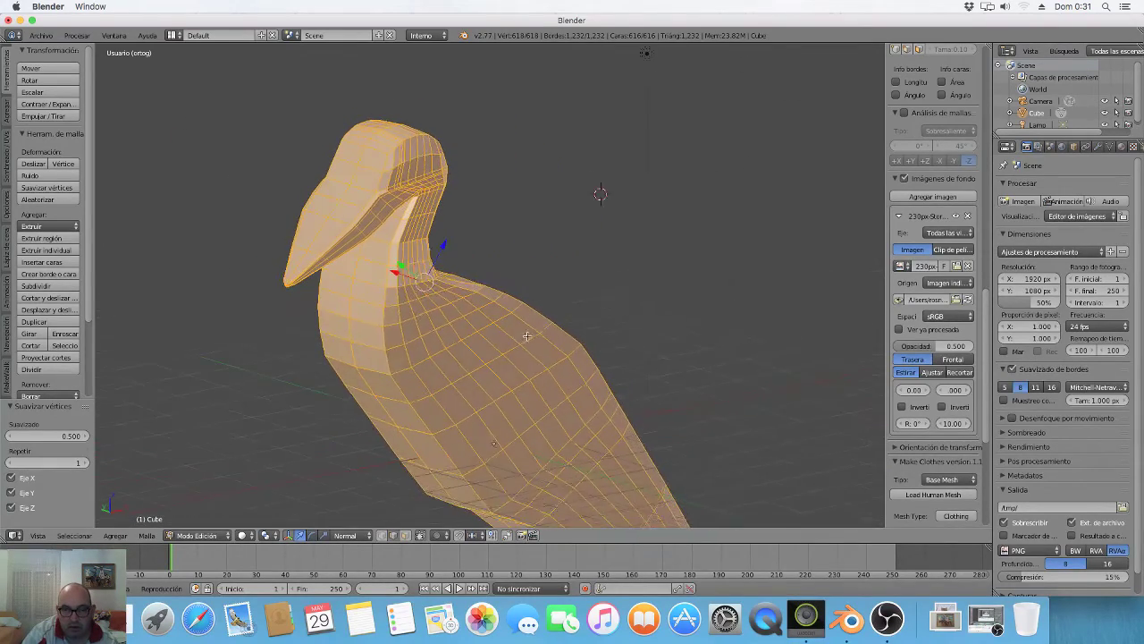
scroll(618, 176, up, 2)
scroll(417, 294, up, 2)
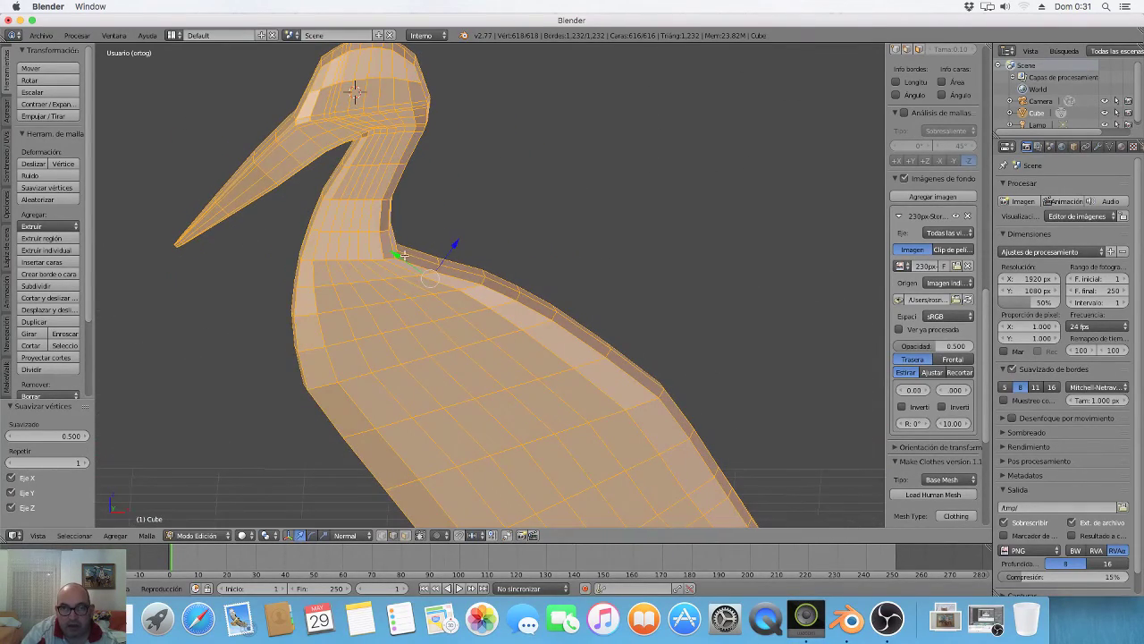
mouse_move(405, 256)
middle_down()
mouse_move(374, 339)
mouse_move(366, 325)
middle_up()
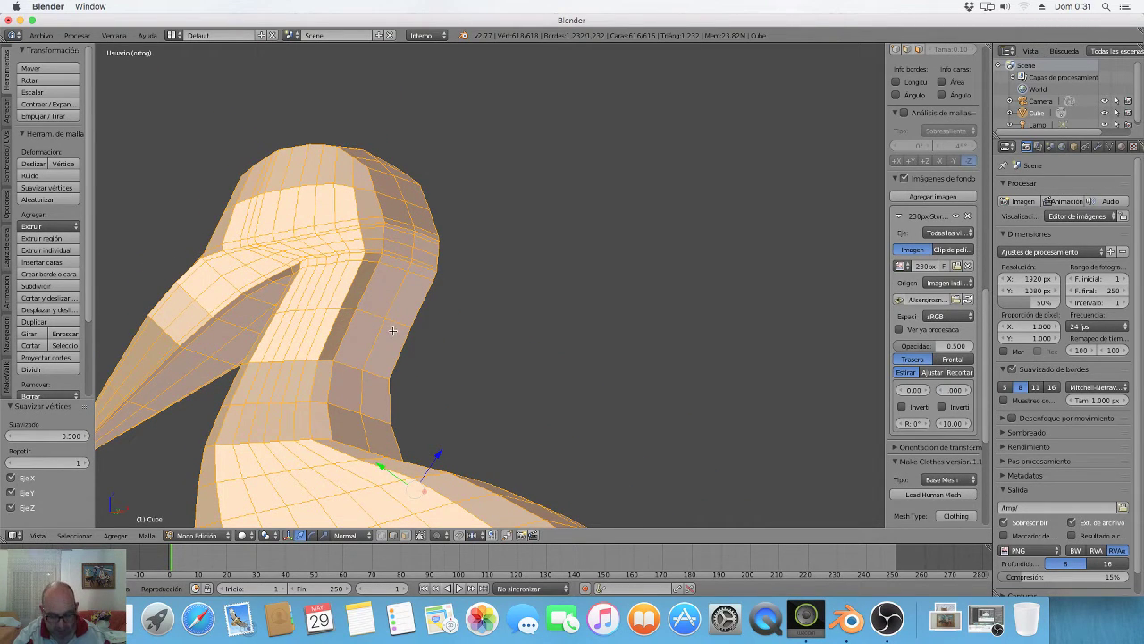
scroll(411, 335, down, 2)
scroll(411, 335, down, 2)
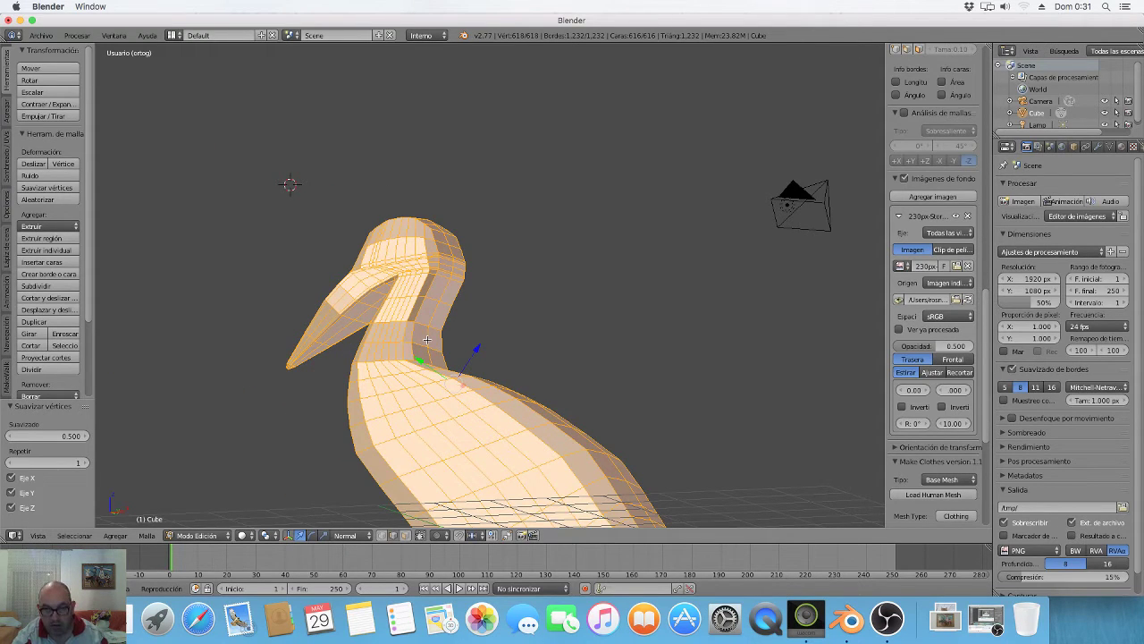
Recalculate the normals with Ctrl+N so they point consistently outward.
key(ctrl+n)
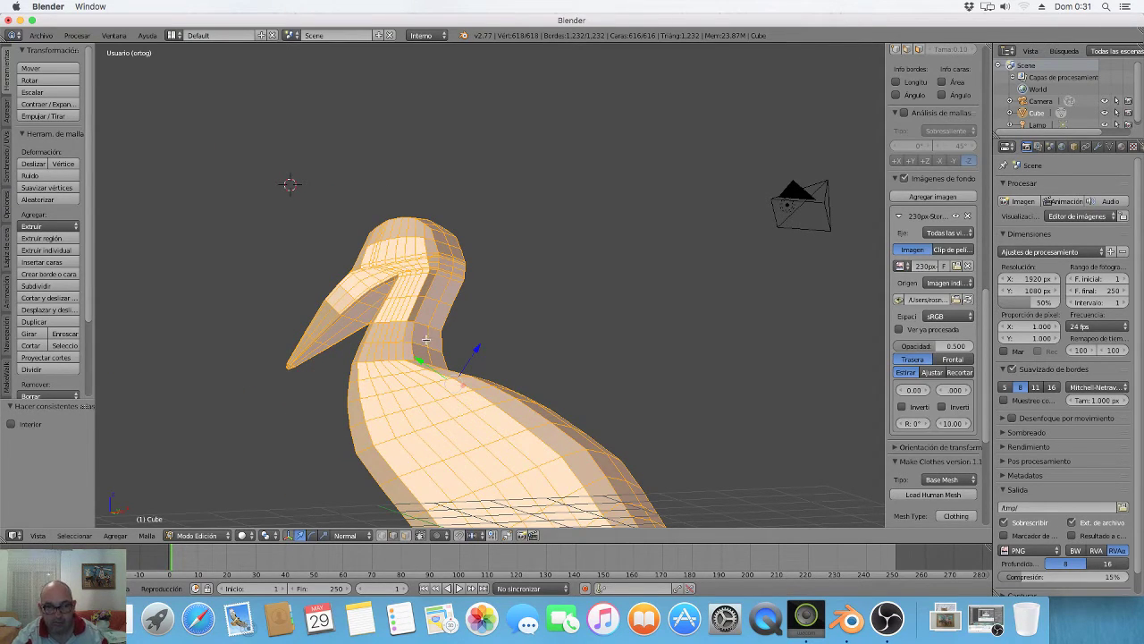
scroll(425, 337, up, 2)
scroll(376, 322, up, 2)
middle_drag(334, 306, 324, 365)
Cut and slide two vertical edge loops across the lower body.
key(a)
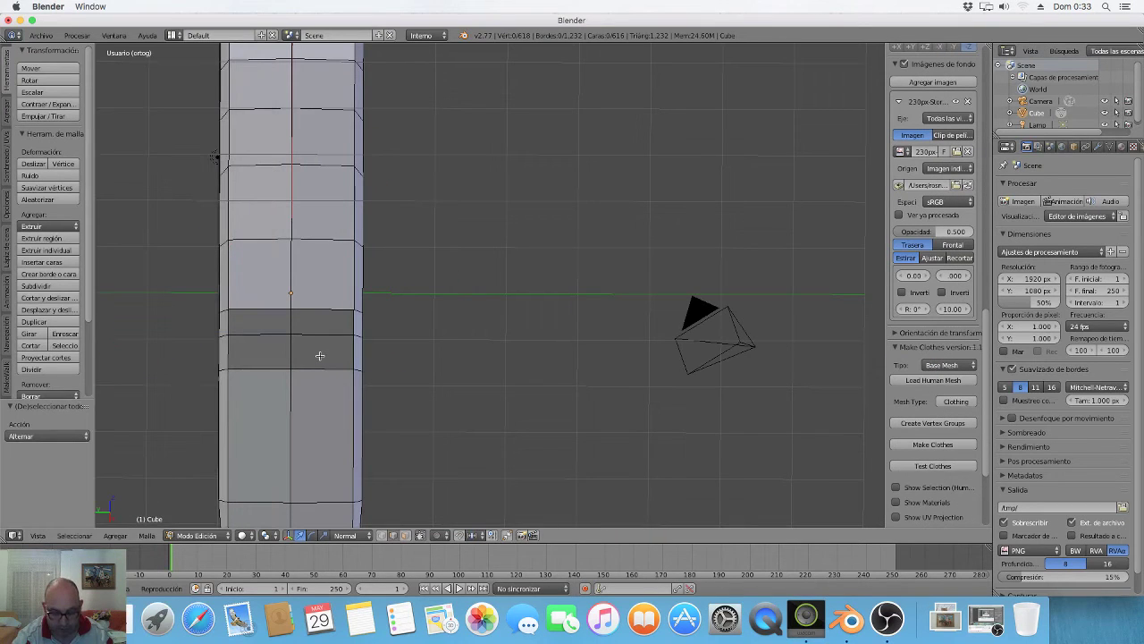
key(ctrl+r)
click(321, 344)
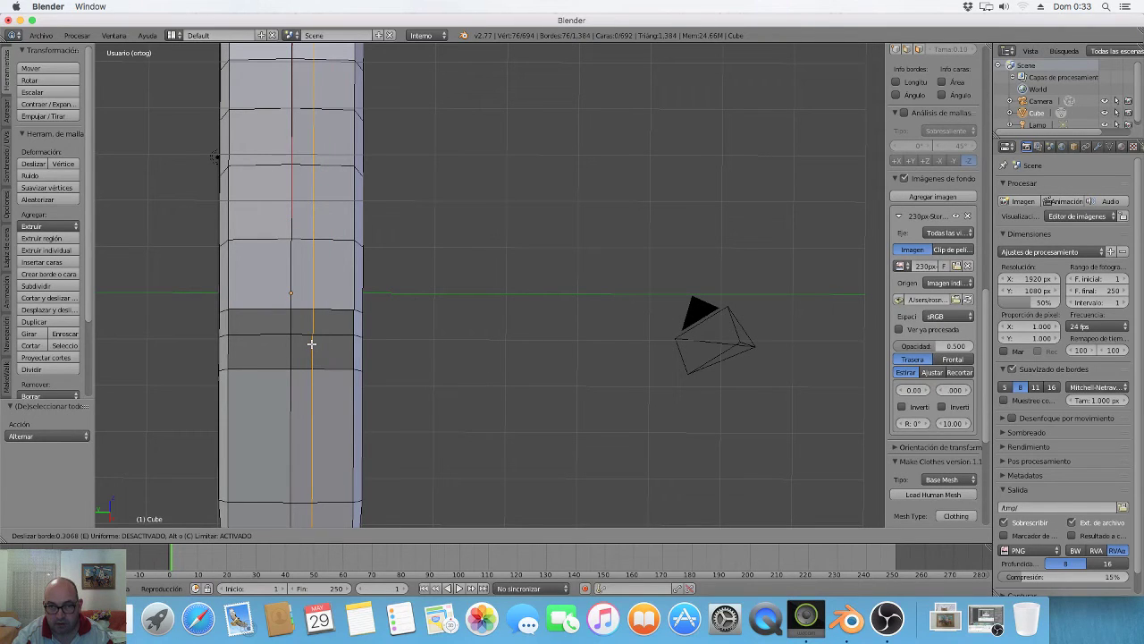
click(311, 343)
key(a)
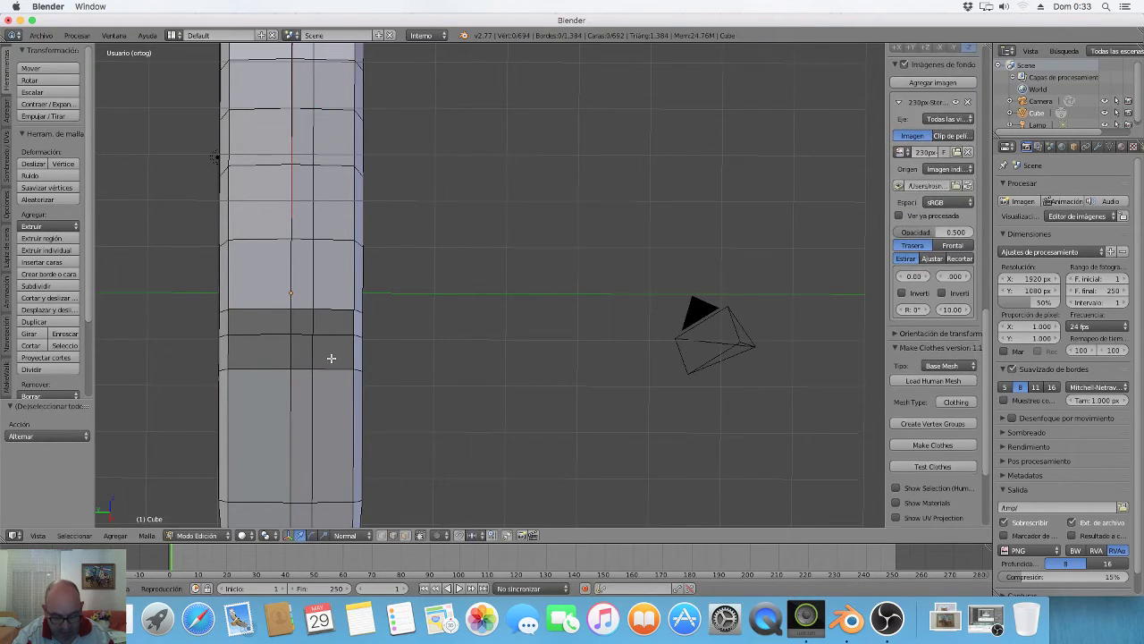
key(ctrl+r)
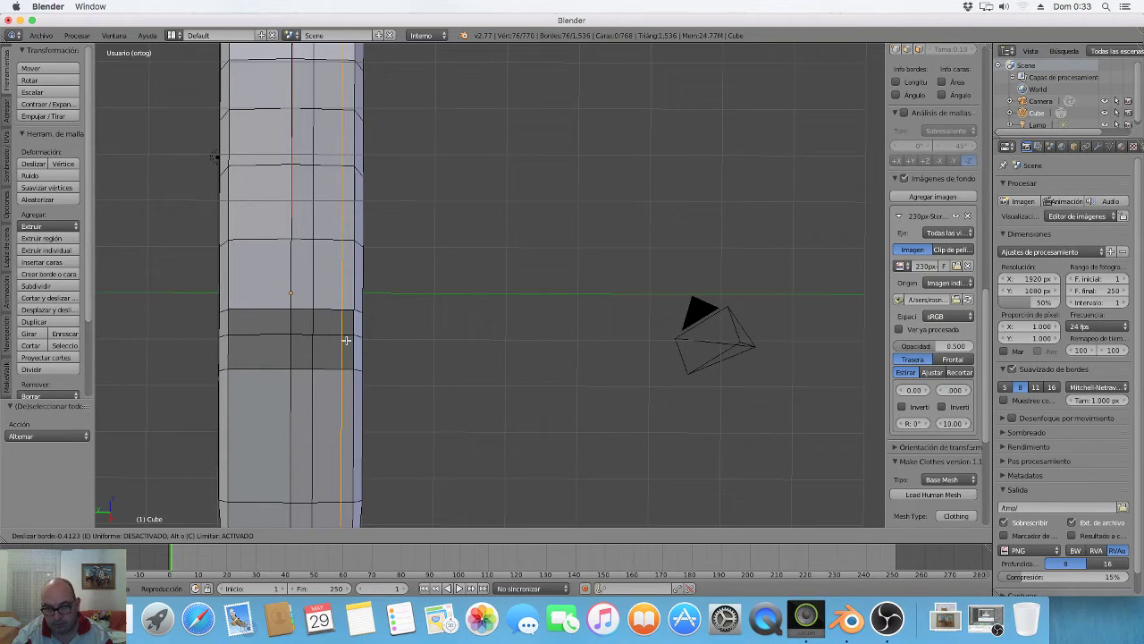
click(346, 340)
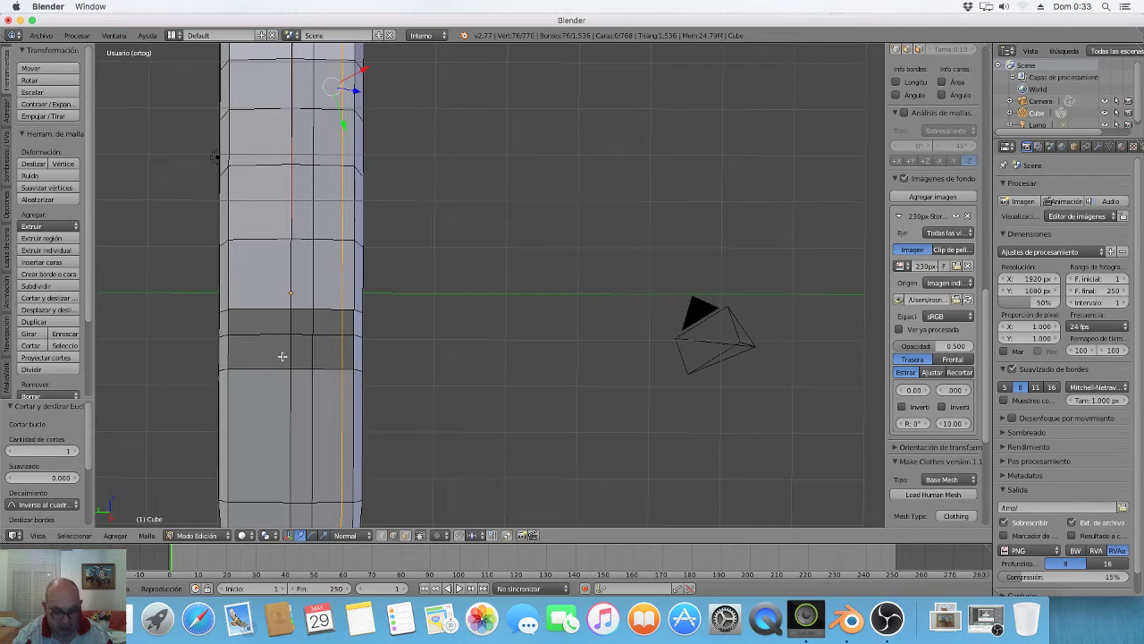
key(a)
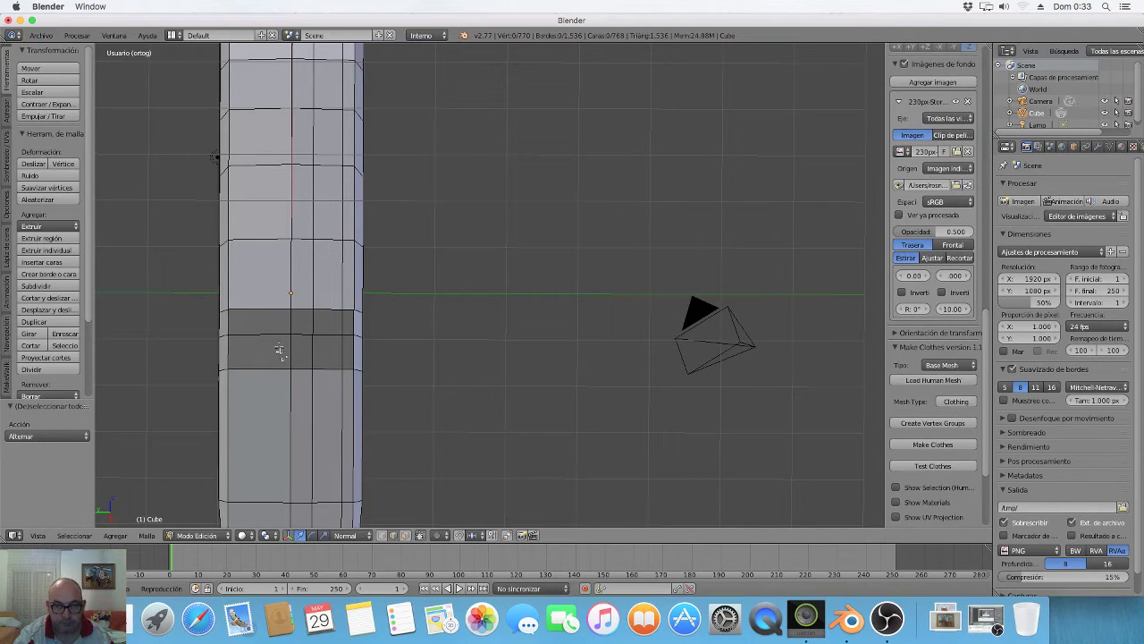
Cut and slide two more vertical loops toward the body's left side.
key(ctrl+r)
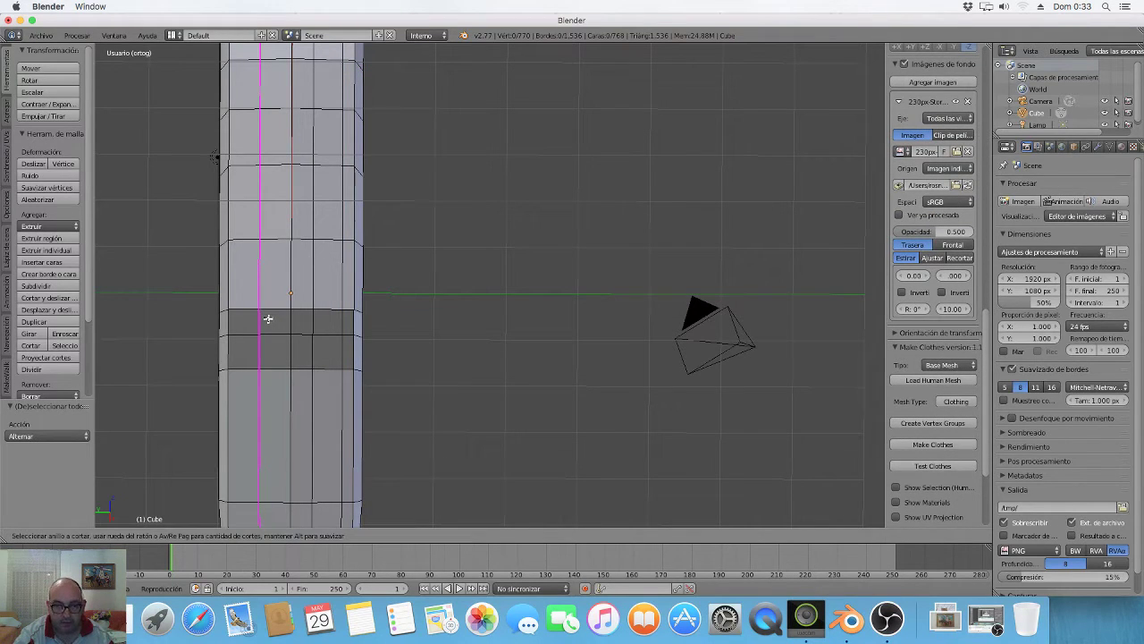
click(268, 319)
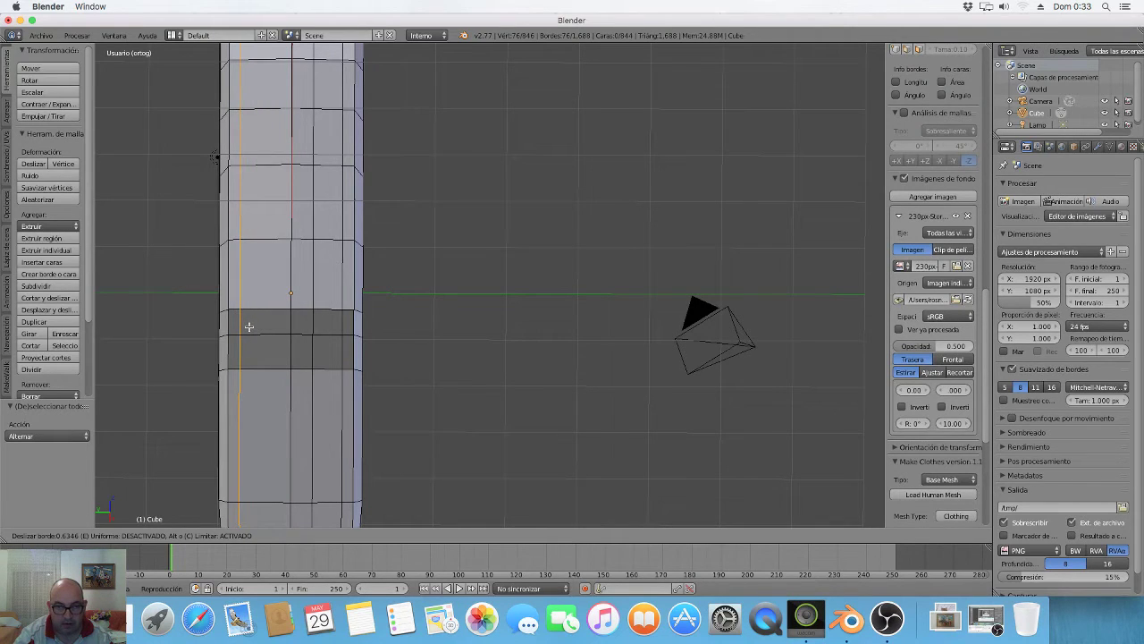
click(248, 326)
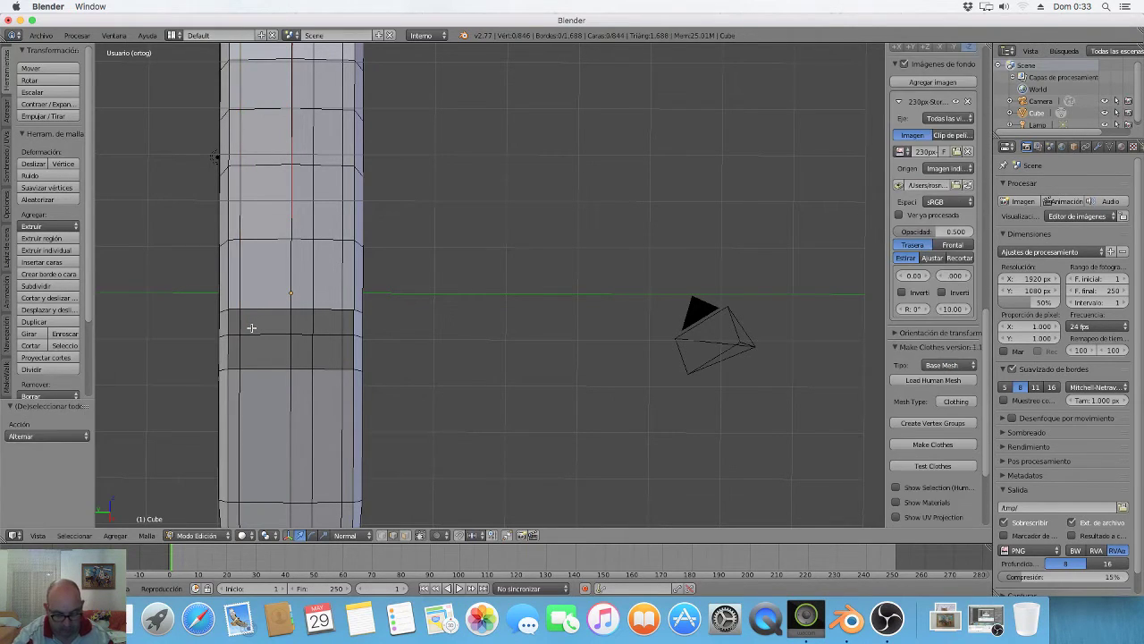
key(ctrl+r)
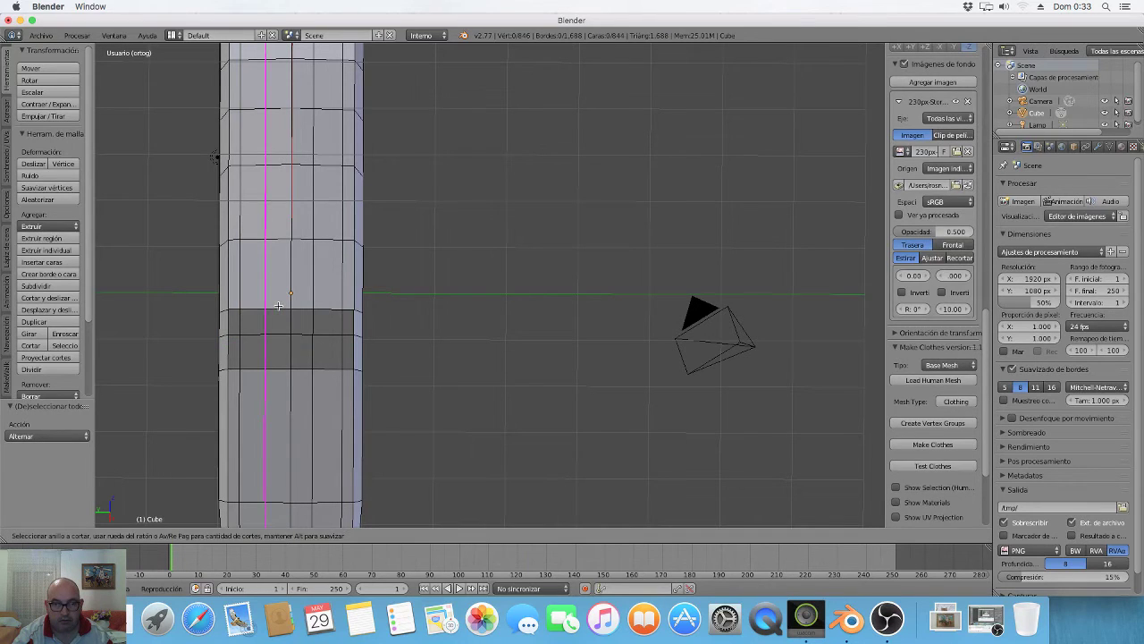
click(277, 308)
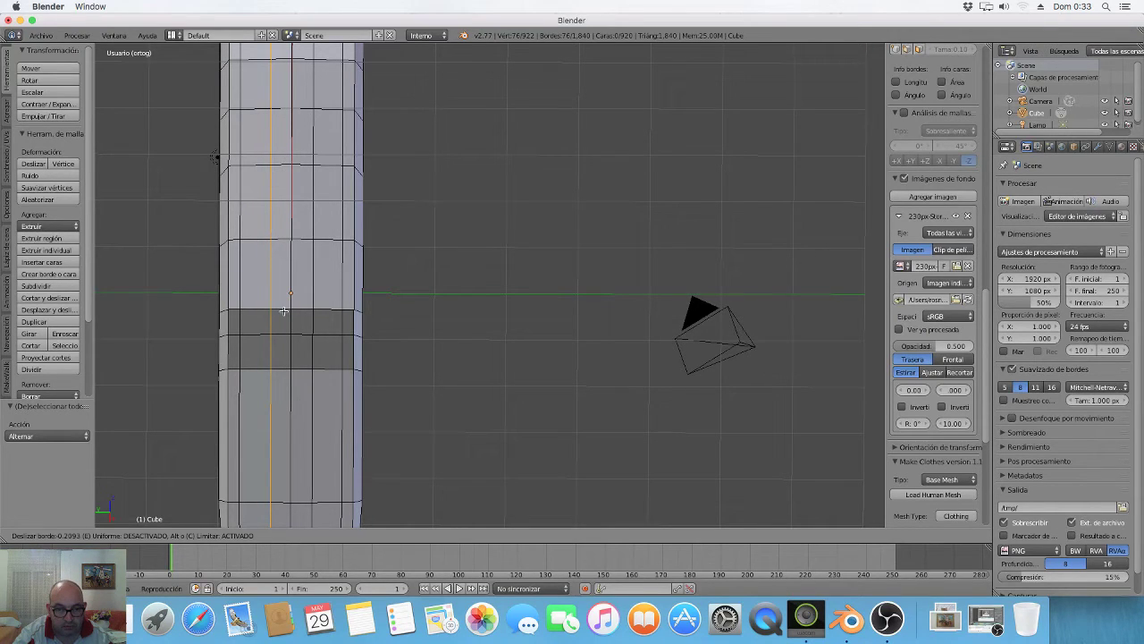
click(283, 310)
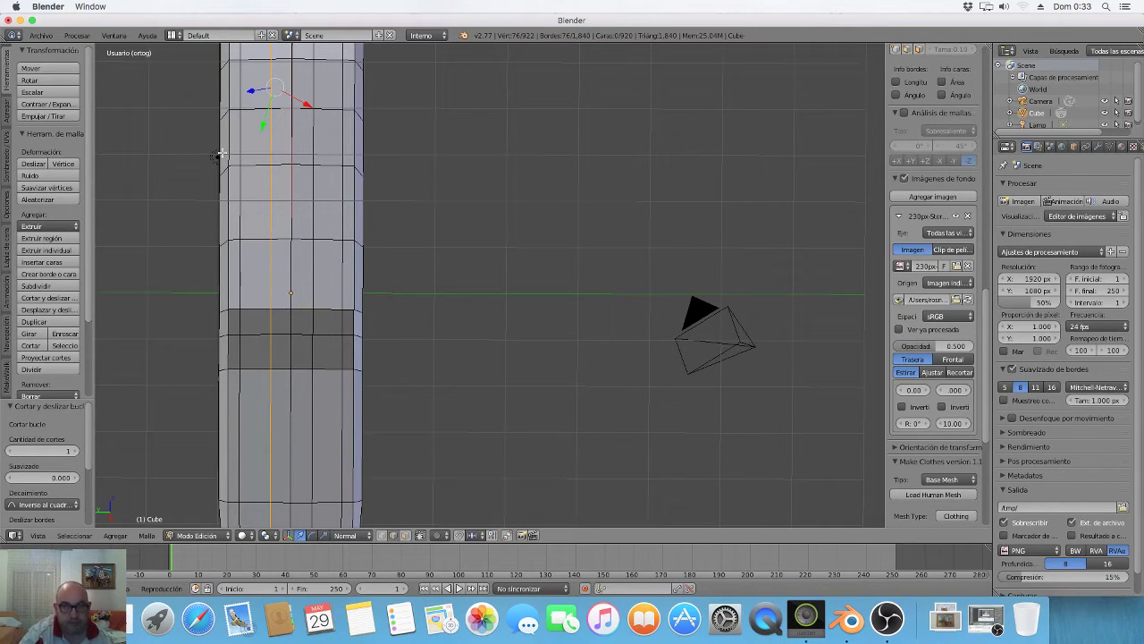
click(356, 534)
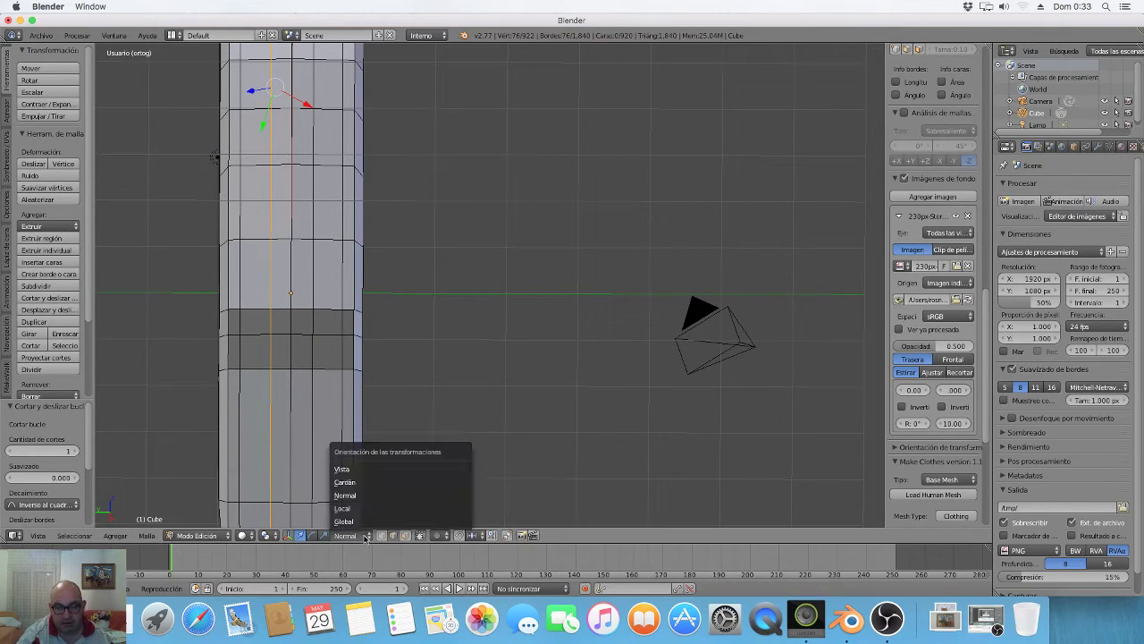
Set the transform orientation to Global, clear the selection and switch to vertex select.
click(360, 522)
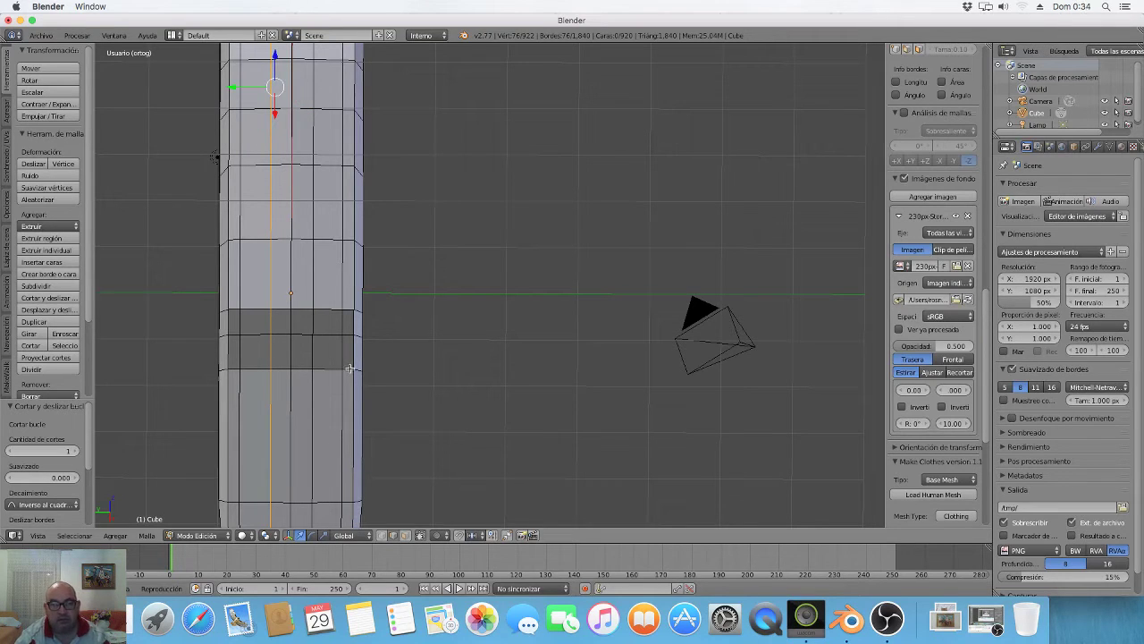
scroll(354, 364, down, 2)
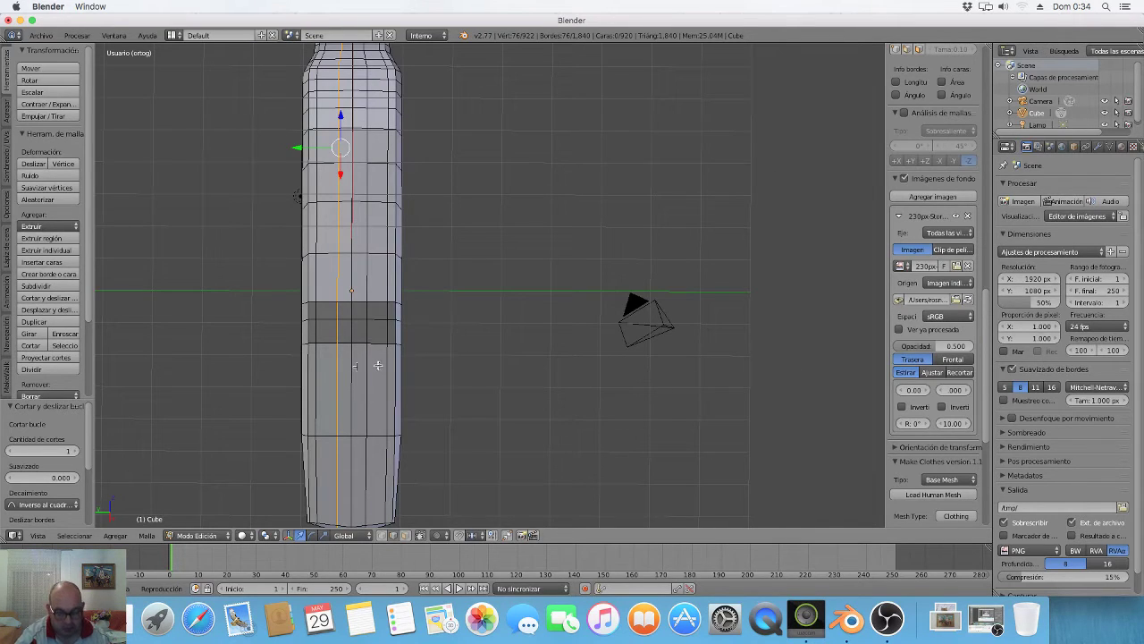
key(a)
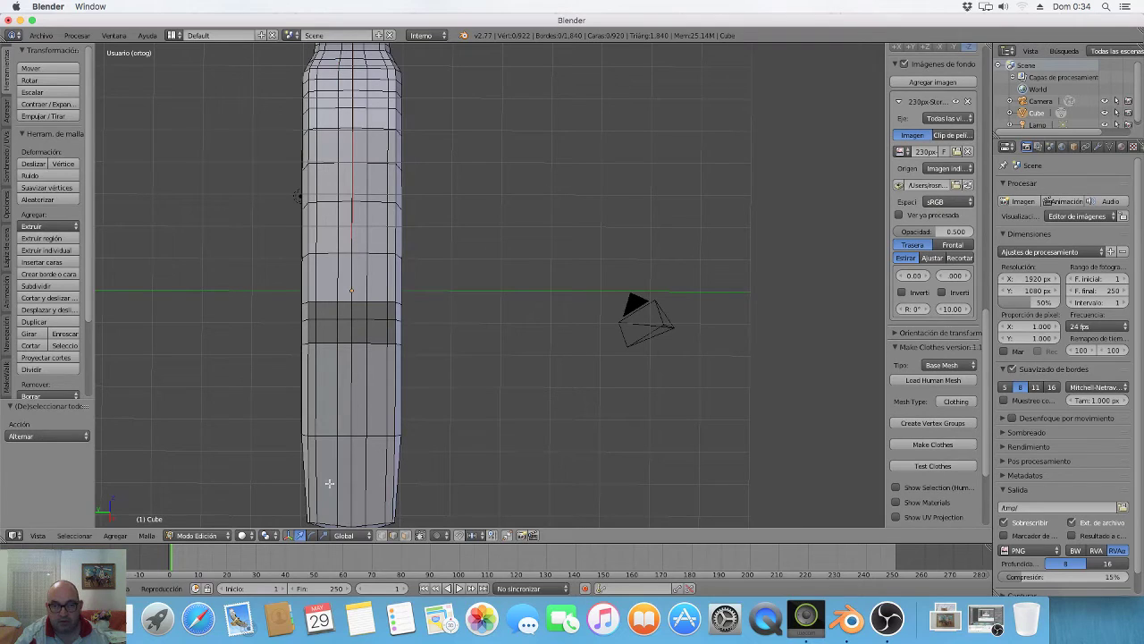
click(382, 535)
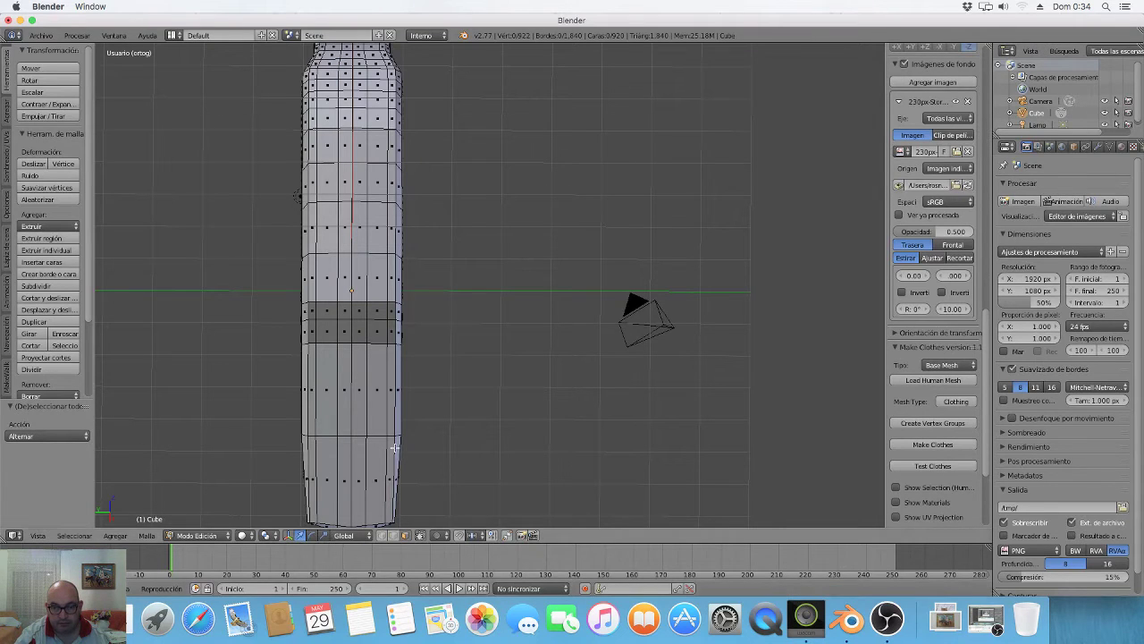
Select matching vertex pairs on the right and left of the lower body band.
right_click(376, 312)
shift+right_click(376, 332)
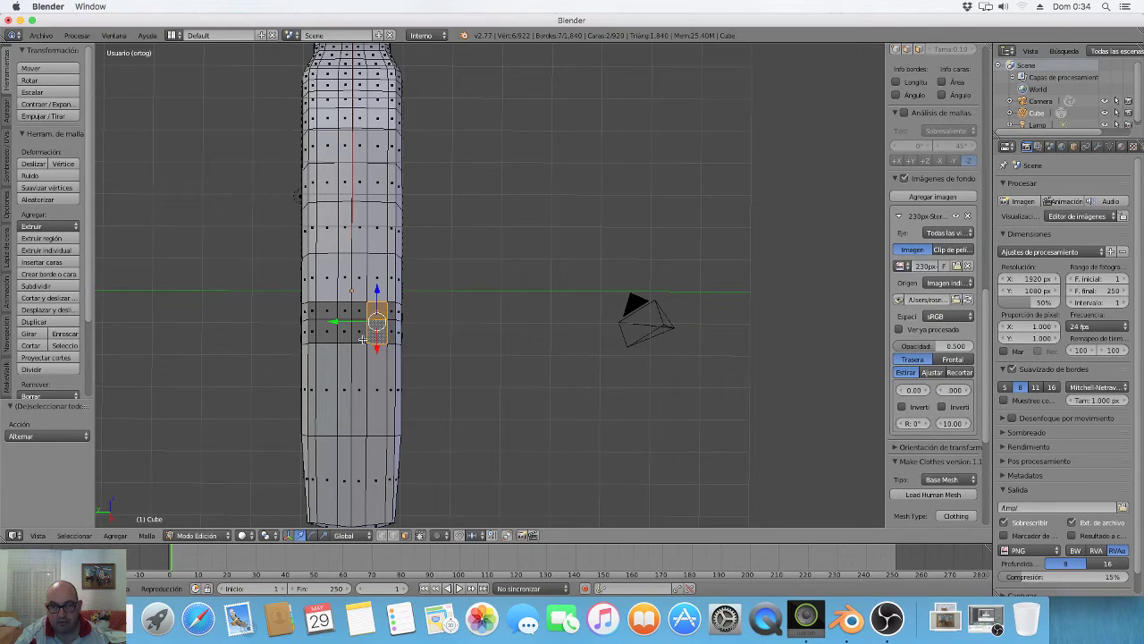
shift+right_click(325, 315)
shift+right_click(328, 332)
scroll(350, 348, down, 2)
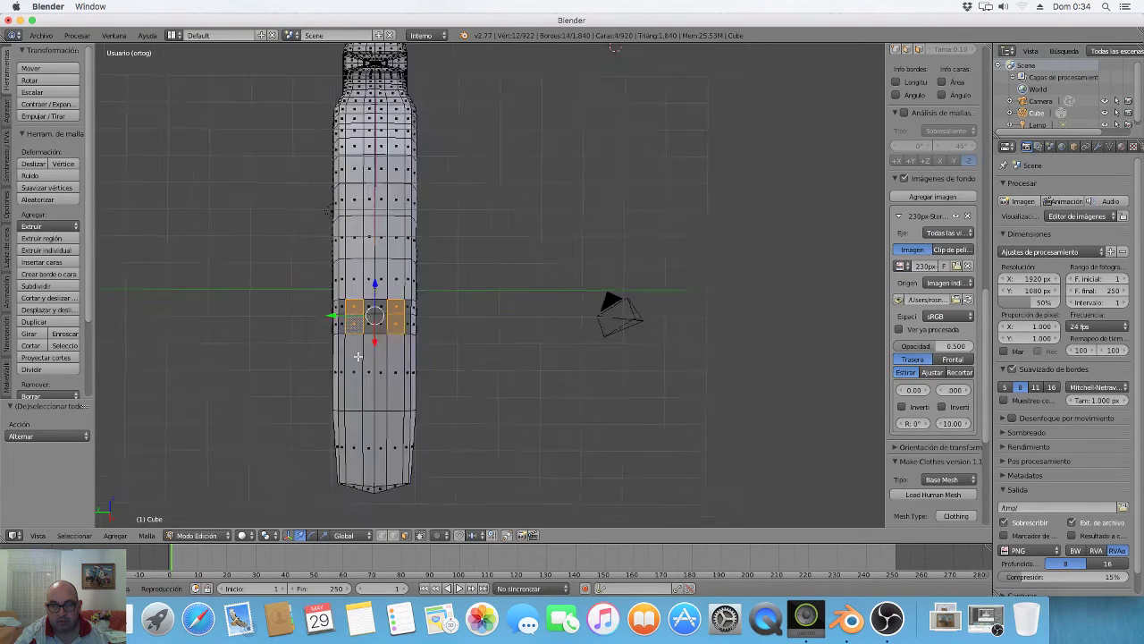
scroll(350, 348, down, 2)
mouse_move(357, 325)
middle_down()
mouse_move(355, 368)
mouse_move(258, 378)
middle_up()
mouse_move(375, 363)
middle_down()
mouse_move(389, 323)
mouse_move(471, 325)
mouse_move(489, 346)
middle_up()
scroll(436, 335, up, 1)
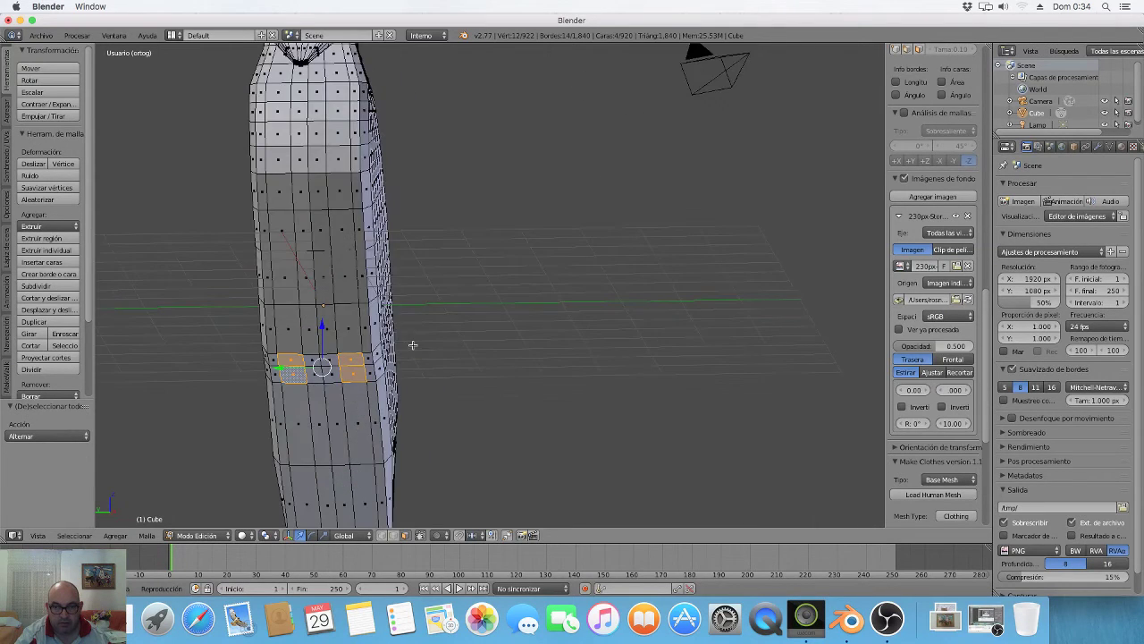
scroll(411, 345, up, 2)
scroll(397, 338, up, 1)
scroll(371, 346, up, 2)
mouse_move(370, 339)
middle_down()
mouse_move(370, 327)
mouse_move(340, 334)
mouse_move(371, 357)
middle_up()
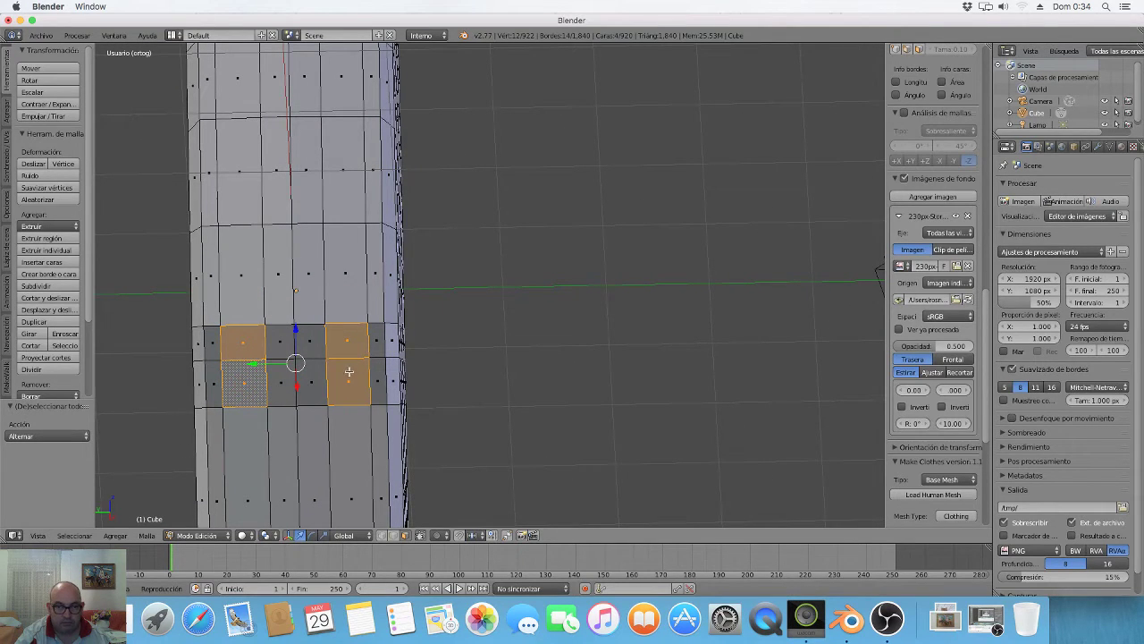
Extend the selection with the narrow left faces and the right-hand column.
shift+right_click(211, 339)
shift+right_click(213, 382)
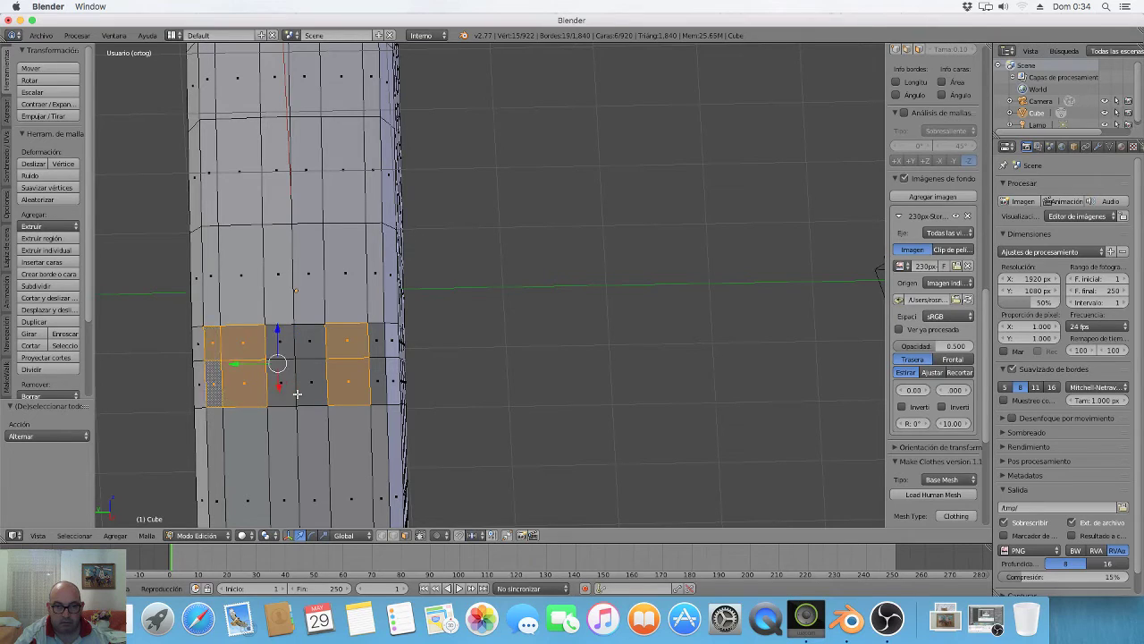
shift+right_click(375, 387)
shift+right_click(376, 351)
scroll(379, 386, down, 4)
mouse_move(380, 425)
middle_down()
mouse_move(384, 460)
mouse_move(312, 426)
mouse_move(403, 403)
mouse_move(455, 411)
mouse_move(396, 382)
mouse_move(474, 376)
mouse_move(528, 402)
mouse_move(497, 345)
middle_up()
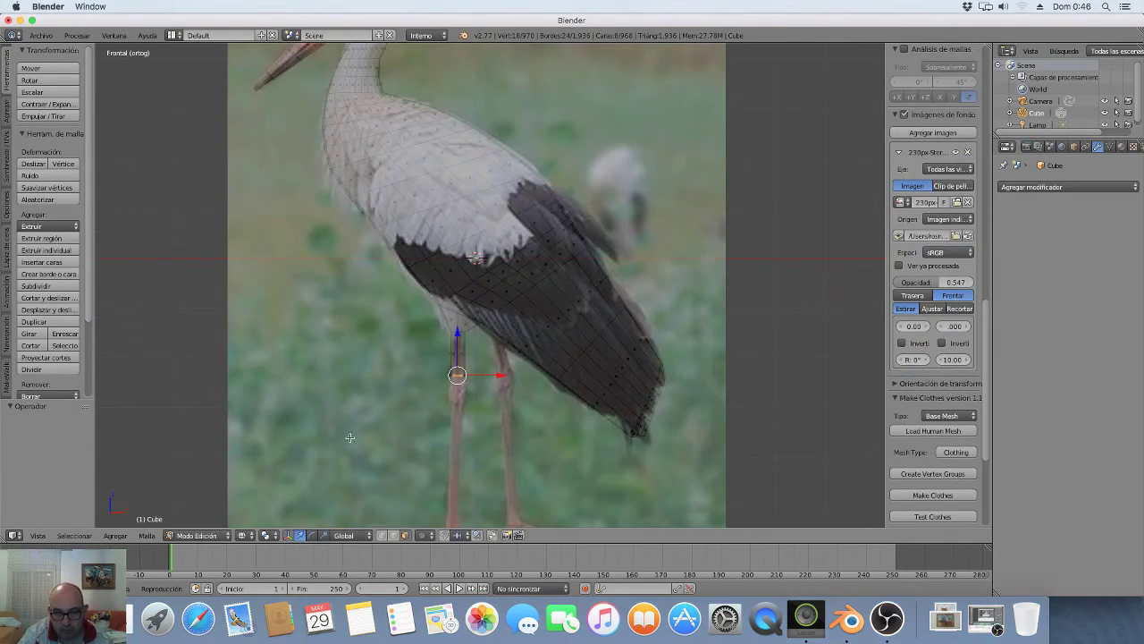
Undo the previous leg extrusion and re-extrude the leg faces straight down along Z.
scroll(356, 462, up, 2)
shift+scroll(383, 472, down, 1)
shift+scroll(374, 398, down, 1)
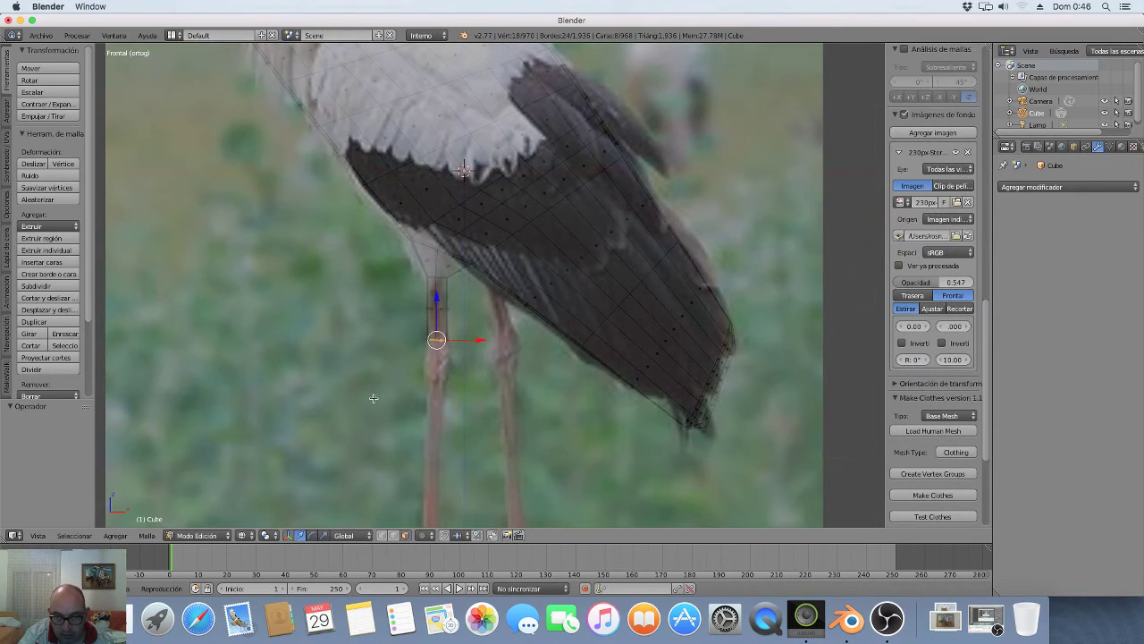
key(ctrl+z)
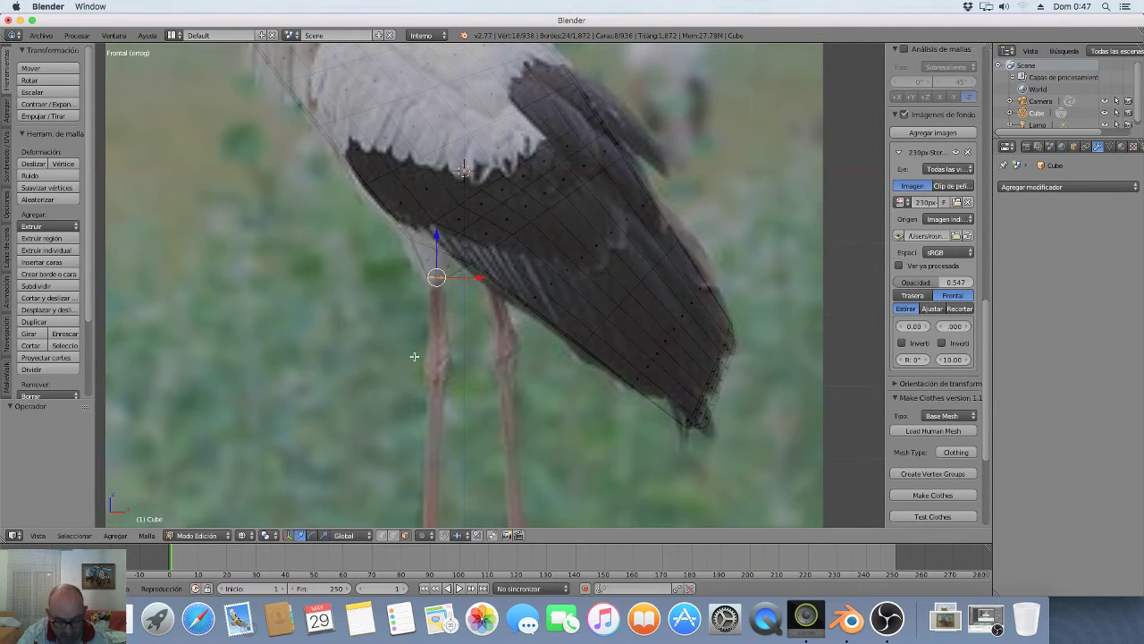
key(e)
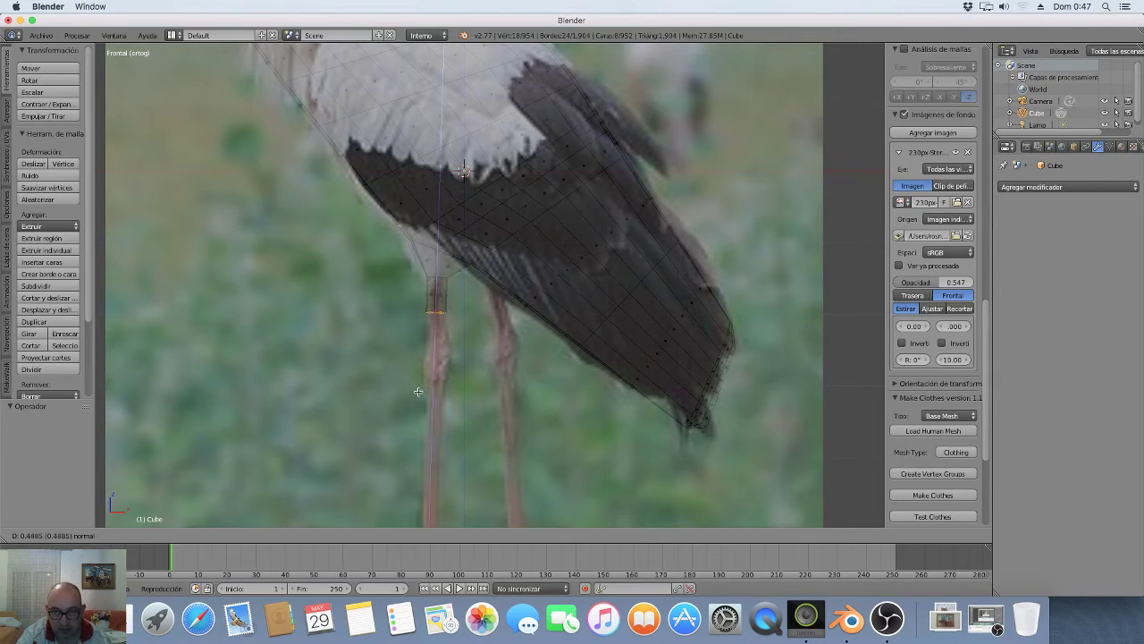
middle_click(416, 386)
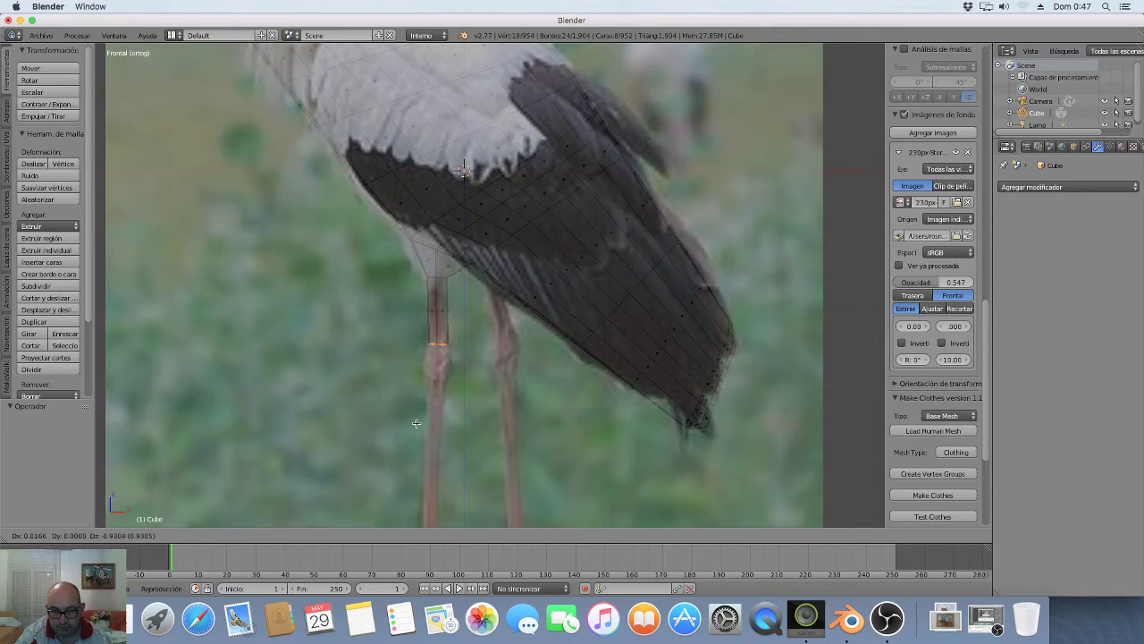
key(z)
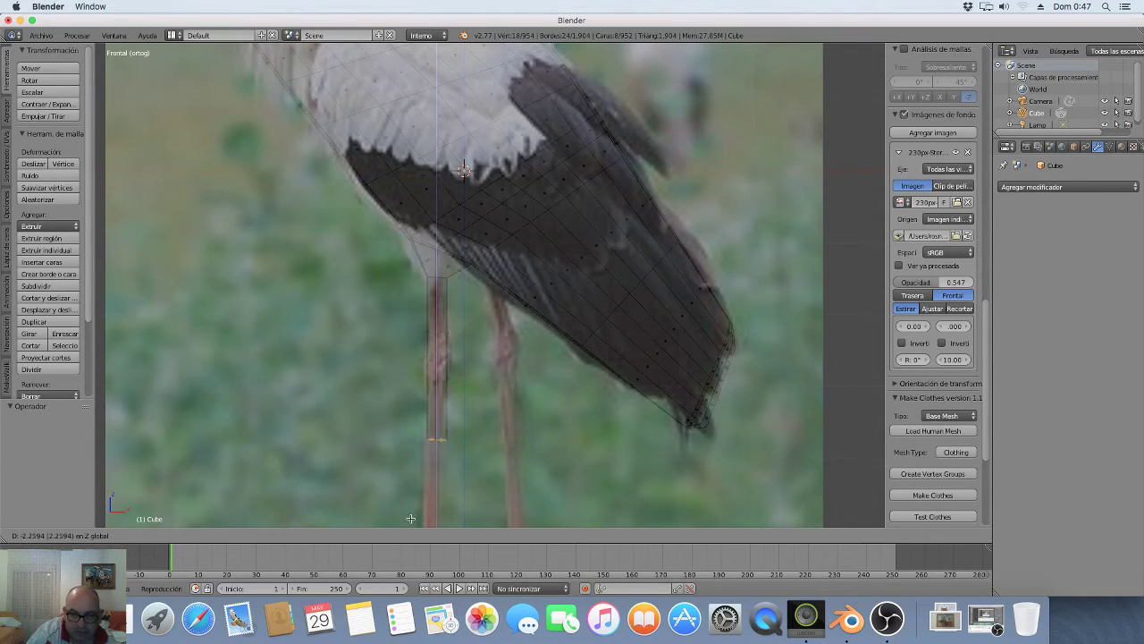
click(430, 416)
Extrude further leg sections downward toward the stork's foot in the reference photo.
key(e)
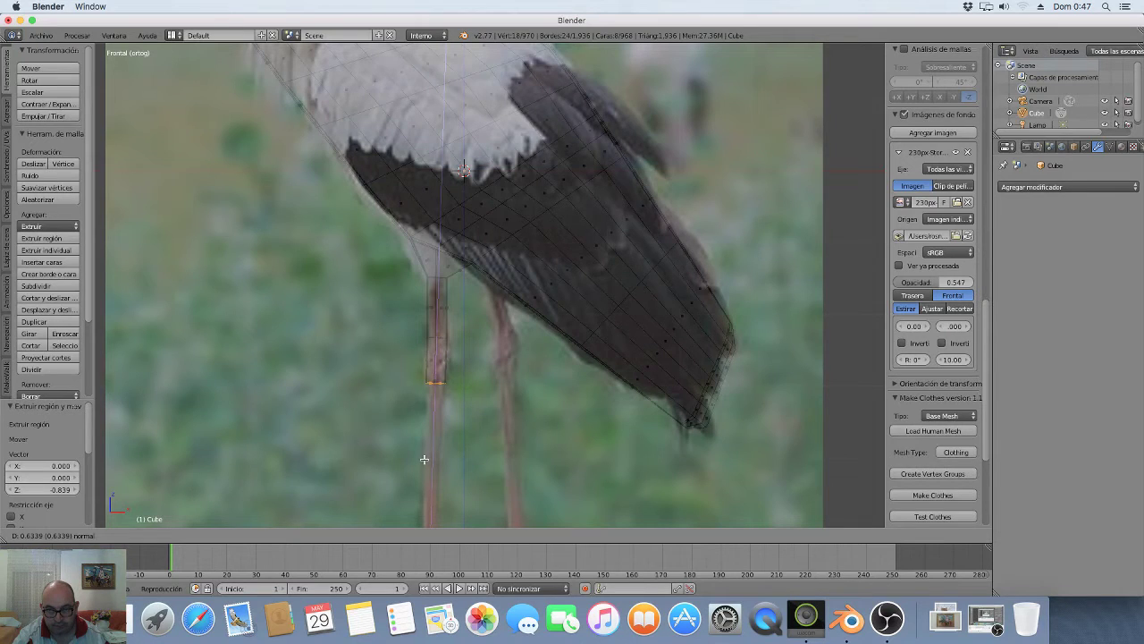
click(425, 463)
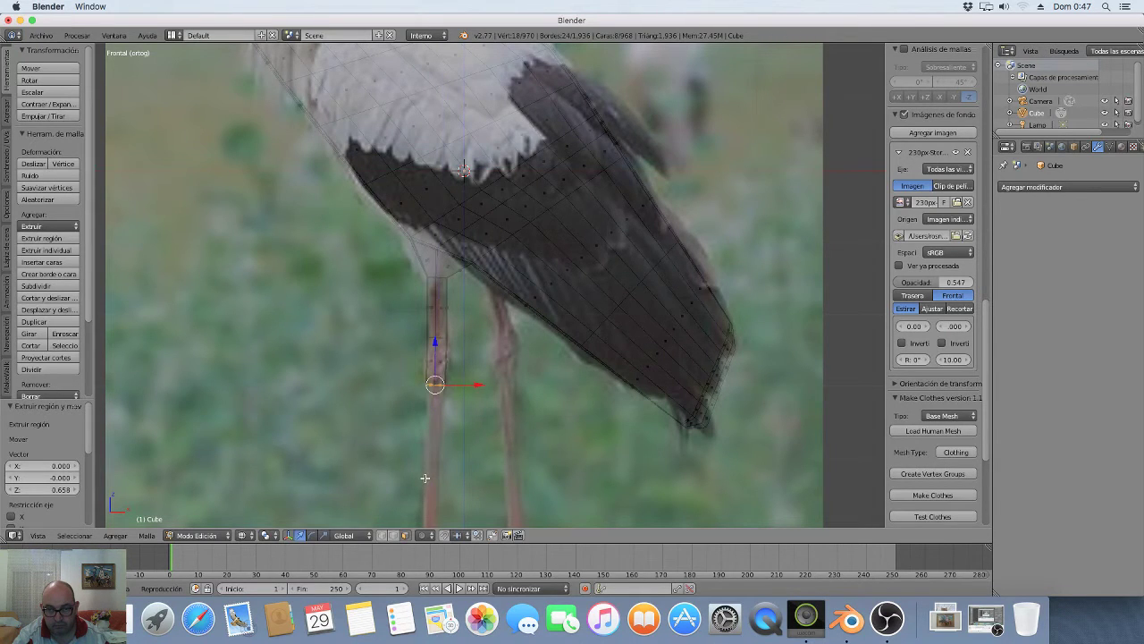
scroll(424, 477, down, 1)
key(e)
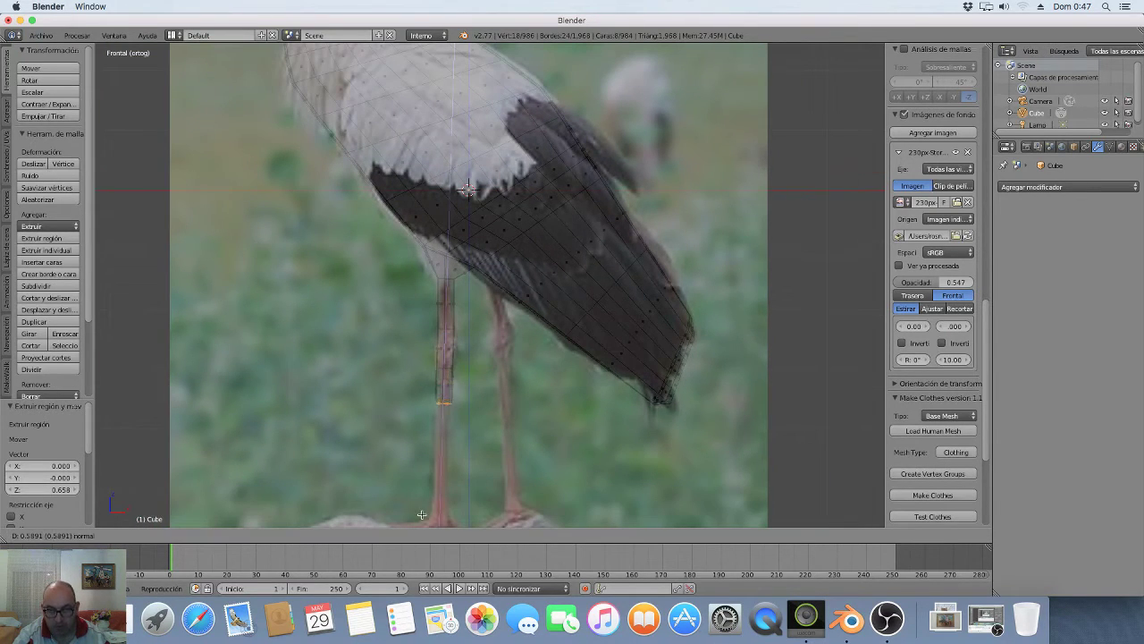
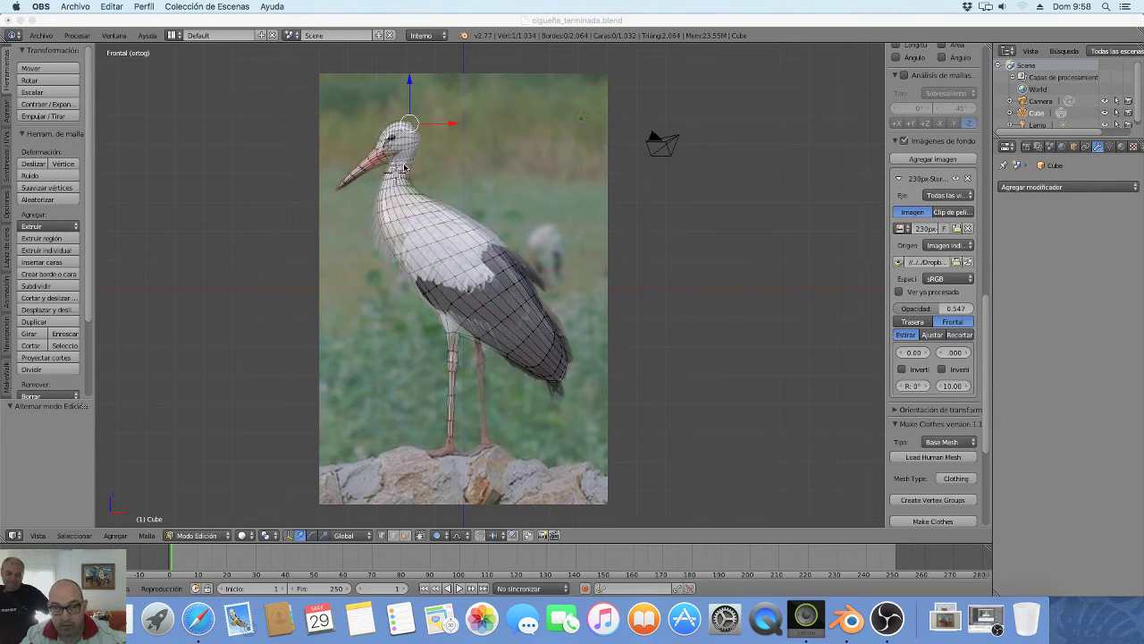
Orbit out of the straight-on Front Ortho reference view to see the stork mesh at an angle.
click(582, 25)
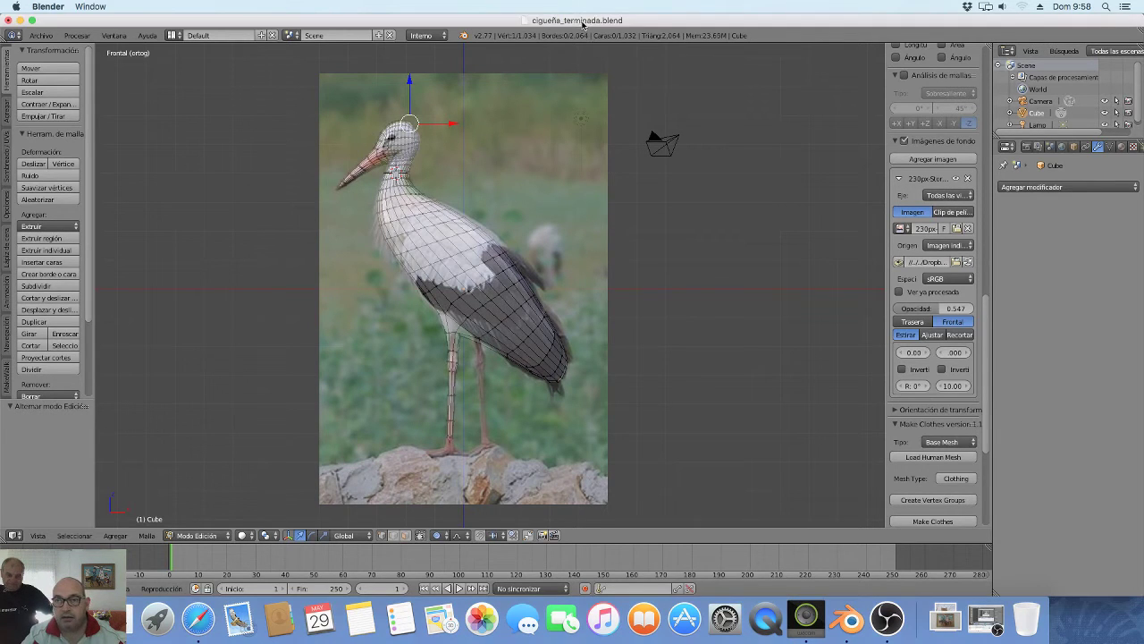
scroll(522, 150, up, 4)
scroll(522, 150, down, 2)
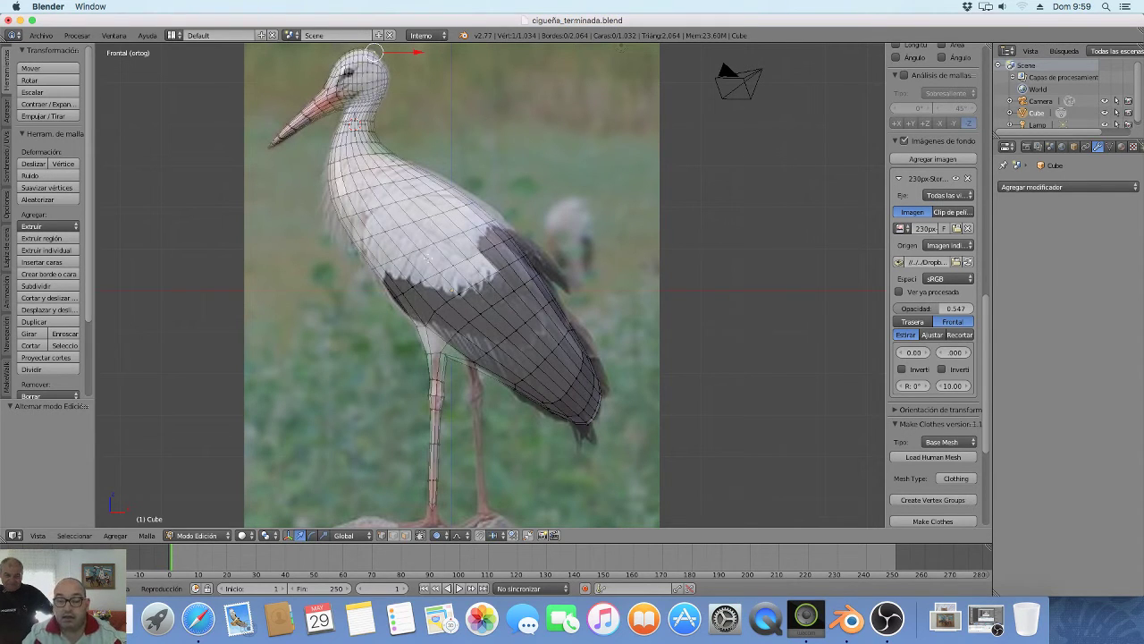
mouse_move(644, 215)
middle_down()
mouse_move(618, 232)
mouse_move(506, 235)
mouse_move(784, 227)
mouse_move(723, 232)
mouse_move(470, 317)
middle_up()
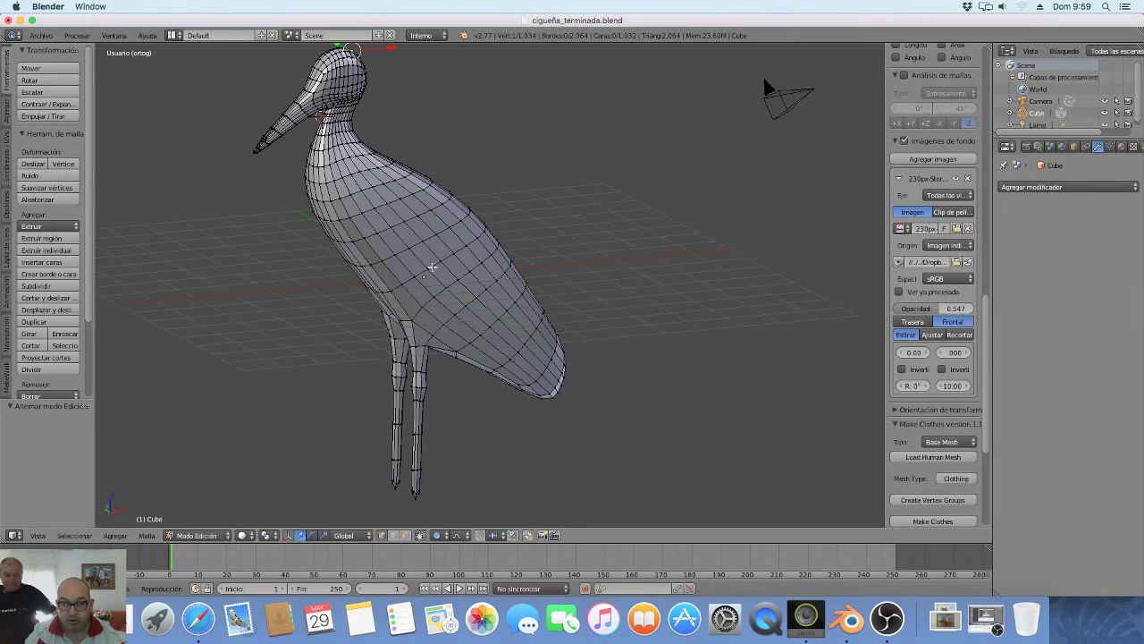
Select all of the stork mesh and switch from Edit Mode to Object Mode.
key(a)
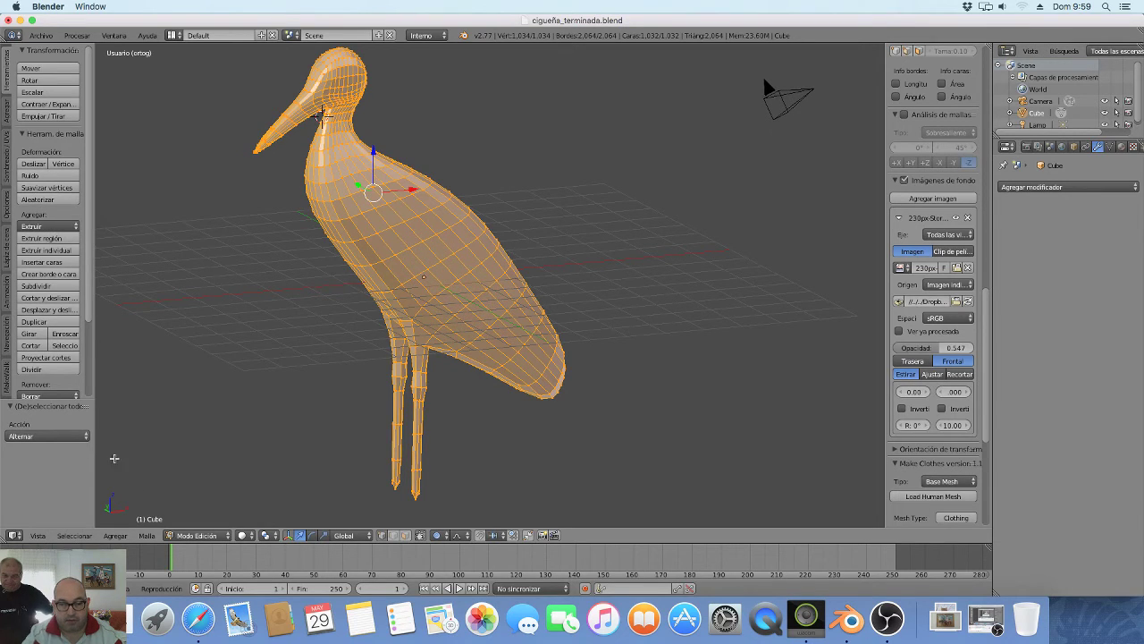
click(183, 536)
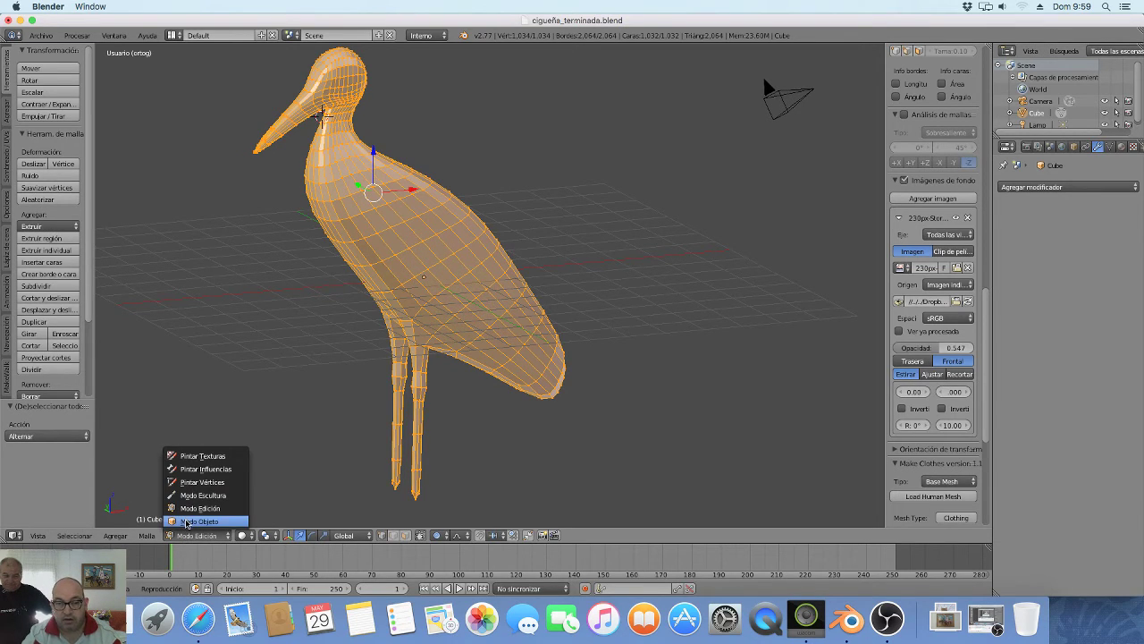
click(188, 521)
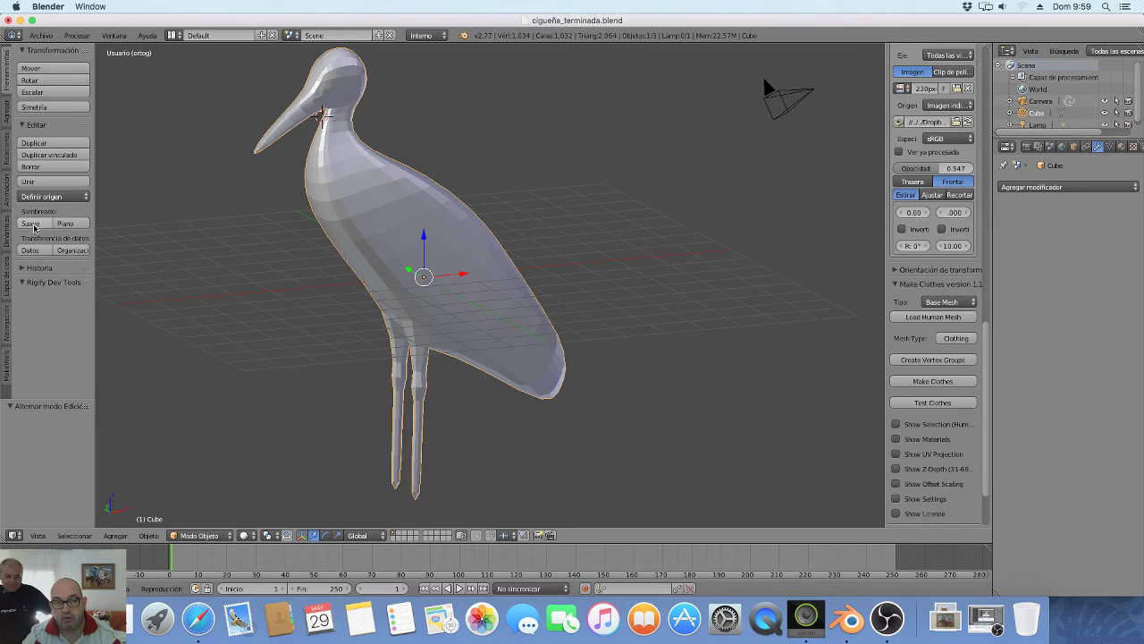
Apply Shading: Smooth to the stork and inspect it from the front and side.
click(34, 224)
mouse_move(540, 285)
middle_down()
mouse_move(412, 261)
mouse_move(539, 271)
mouse_move(572, 328)
mouse_move(580, 296)
mouse_move(447, 355)
mouse_move(477, 327)
middle_up()
mouse_move(441, 390)
middle_down()
mouse_move(428, 367)
mouse_move(370, 373)
mouse_move(437, 358)
middle_up()
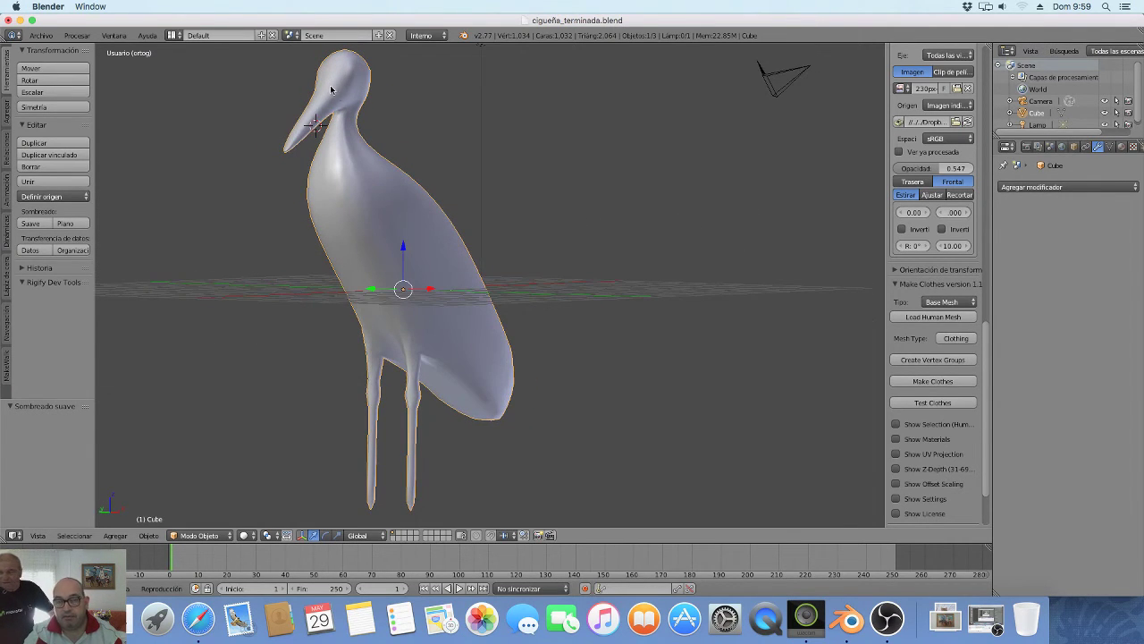
middle_drag(445, 276, 360, 272)
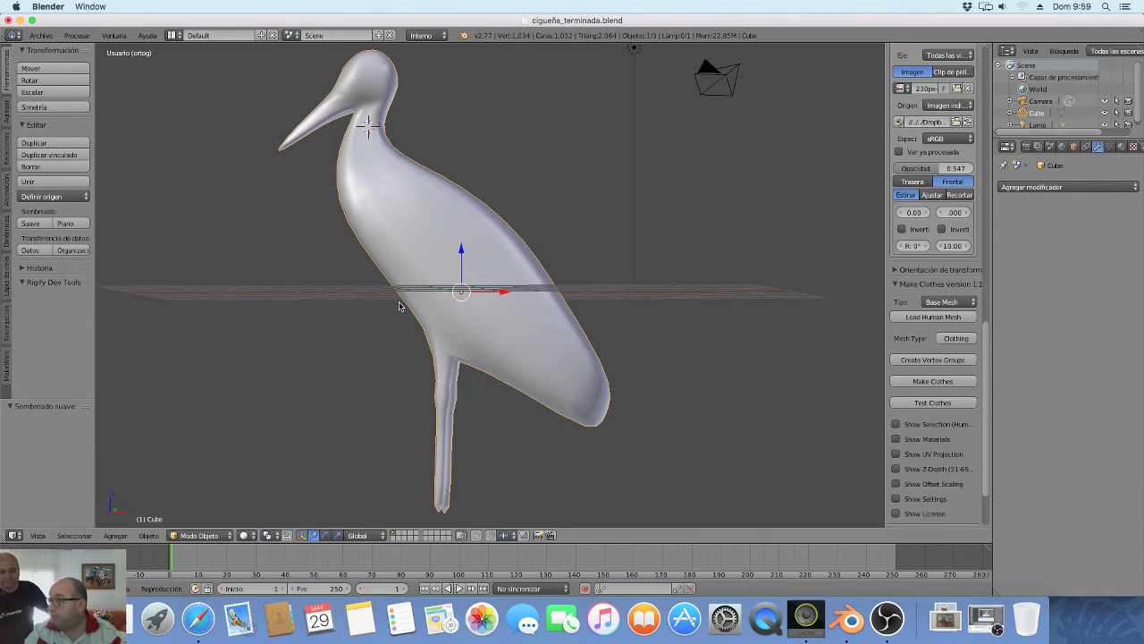
mouse_move(372, 272)
middle_down()
mouse_move(385, 209)
mouse_move(317, 199)
mouse_move(381, 233)
mouse_move(605, 233)
mouse_move(525, 206)
mouse_move(445, 251)
middle_up()
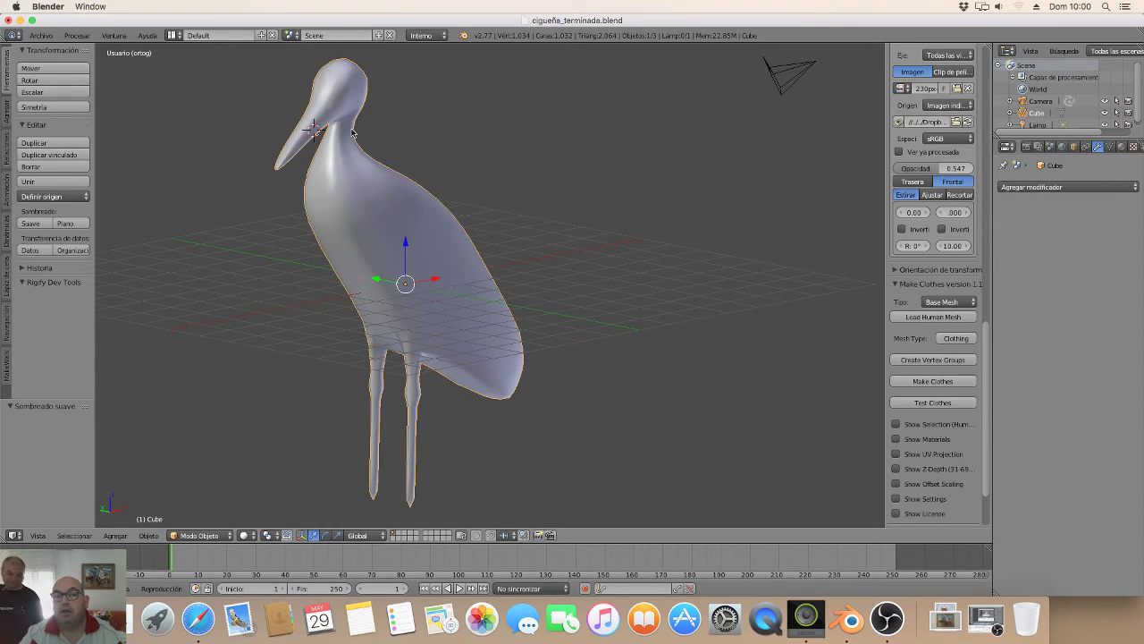
middle_drag(353, 134, 311, 126)
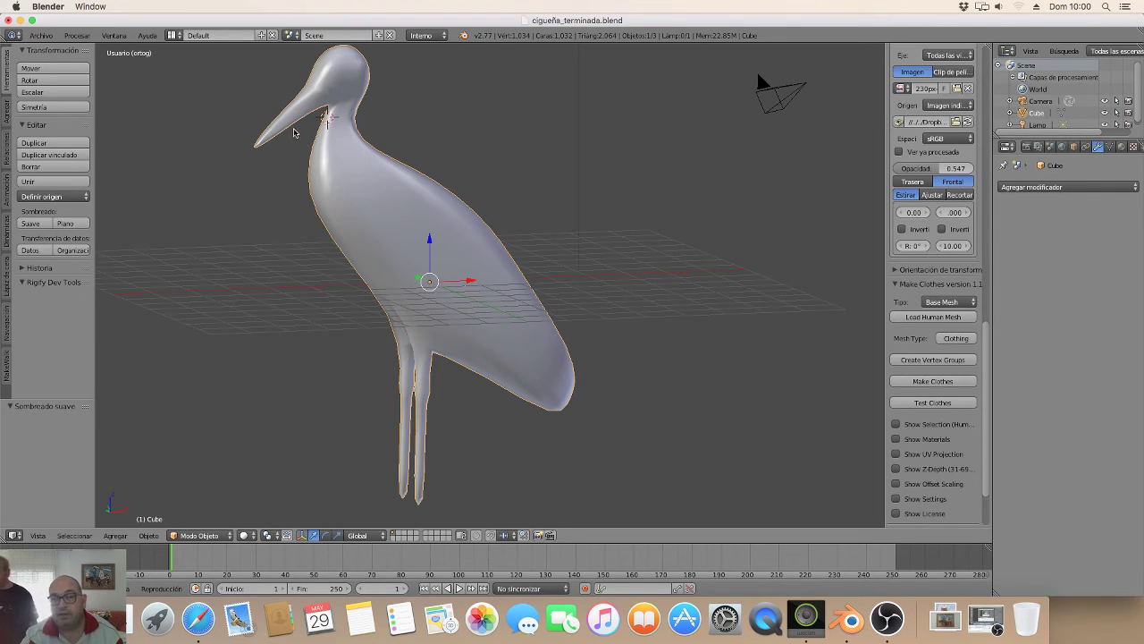
mouse_move(413, 176)
middle_down()
mouse_move(257, 183)
mouse_move(422, 204)
mouse_move(391, 467)
middle_up()
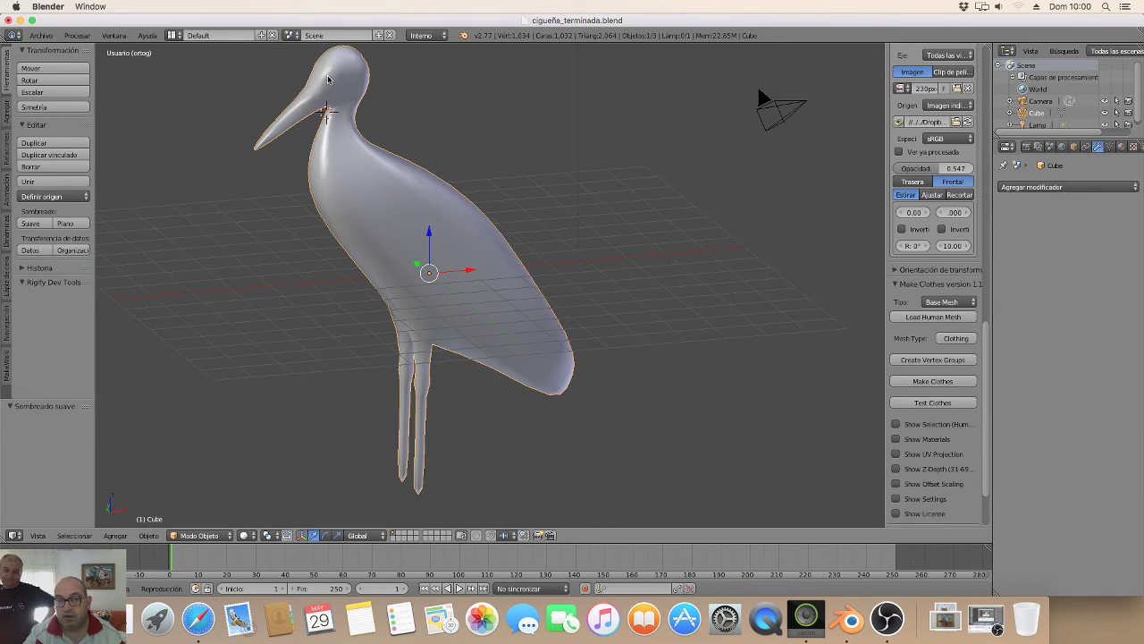
scroll(367, 145, down, 2)
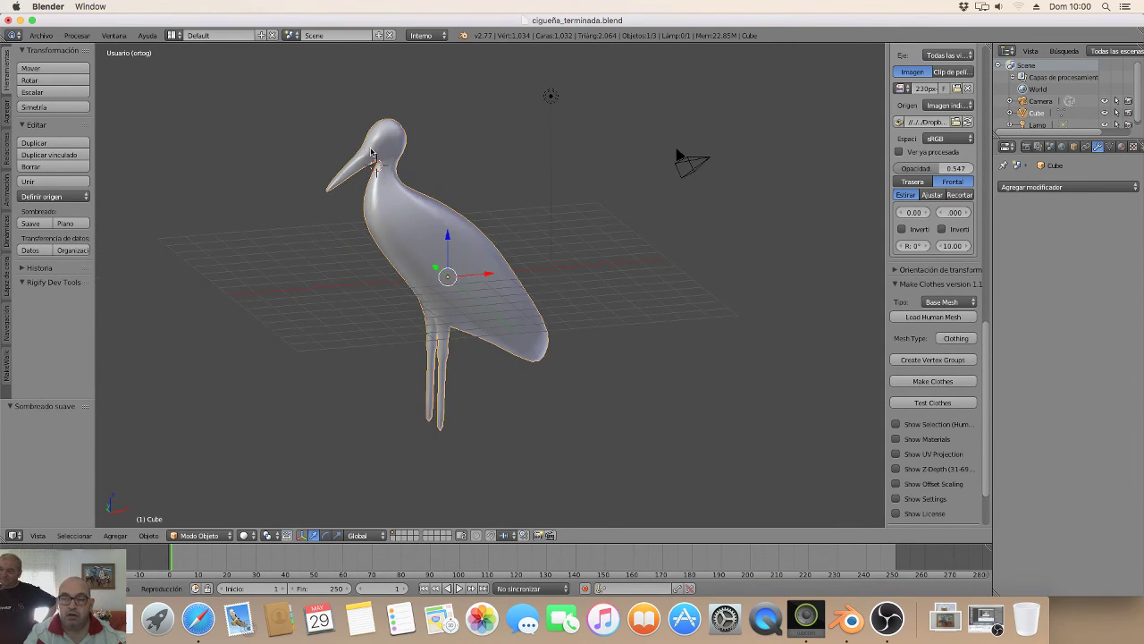
scroll(394, 150, down, 1)
scroll(438, 219, up, 3)
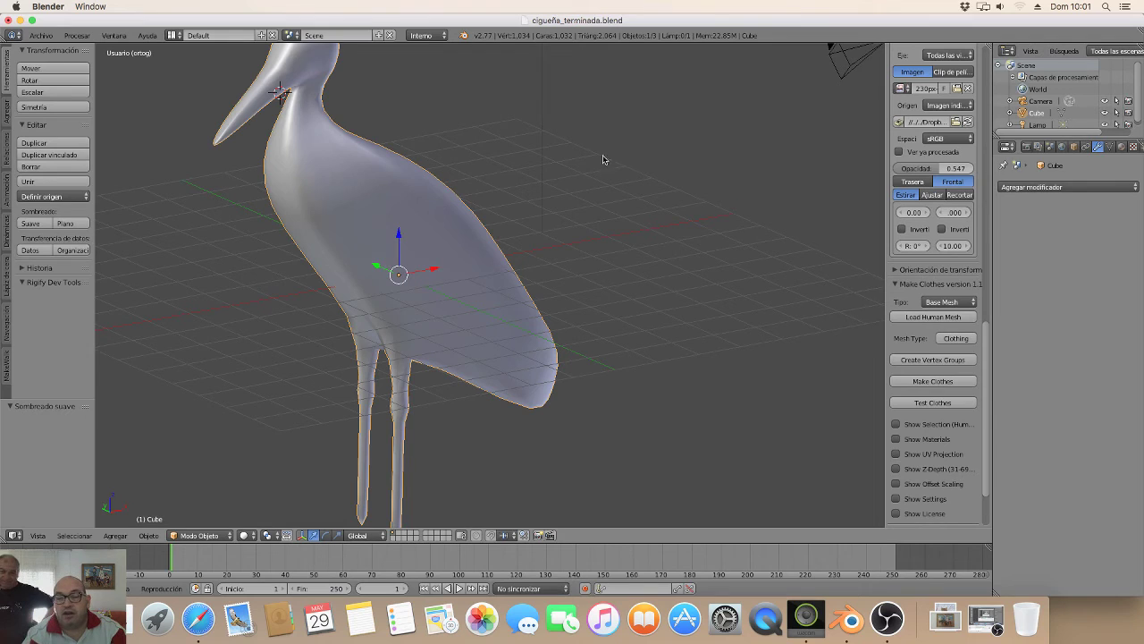
scroll(608, 168, down, 2)
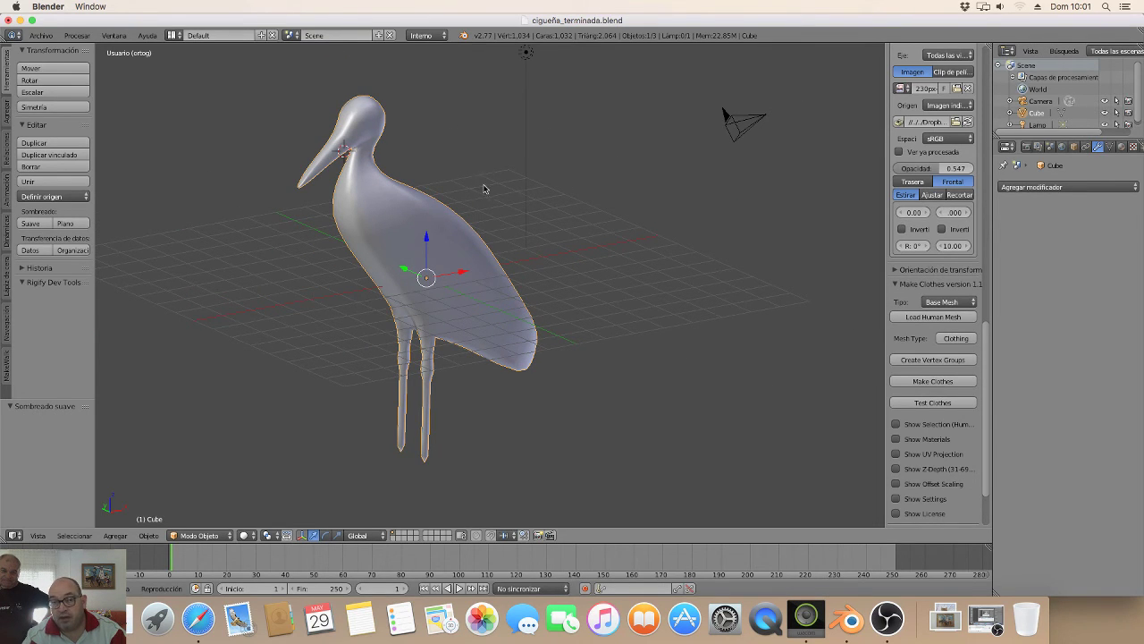
Open cigueña.blend from the recent files list.
click(42, 36)
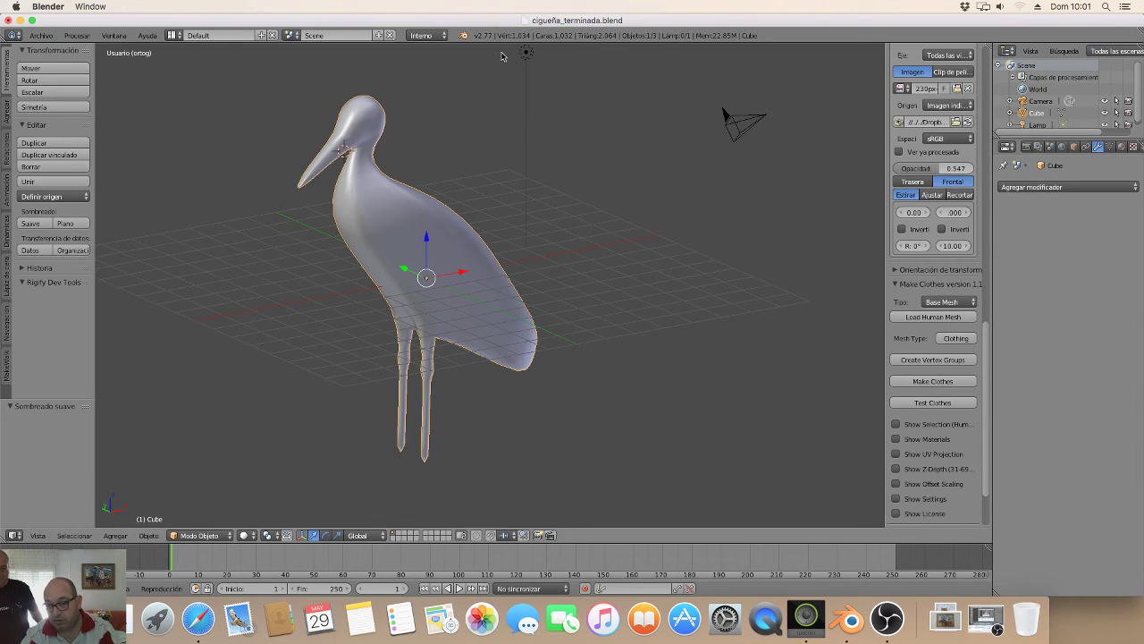
click(41, 34)
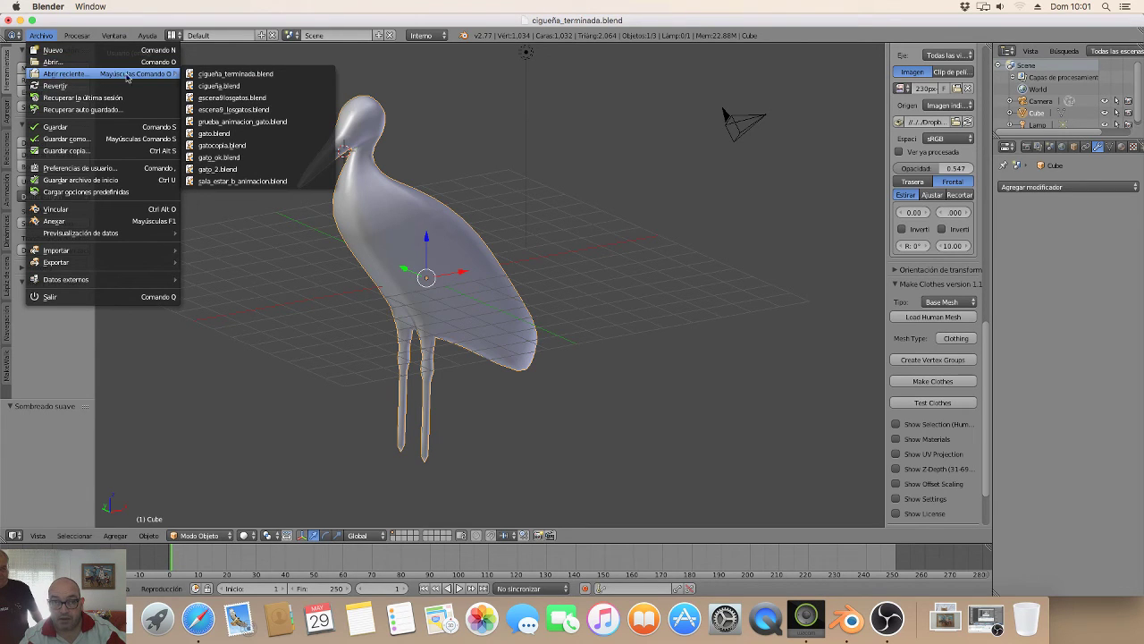
click(220, 86)
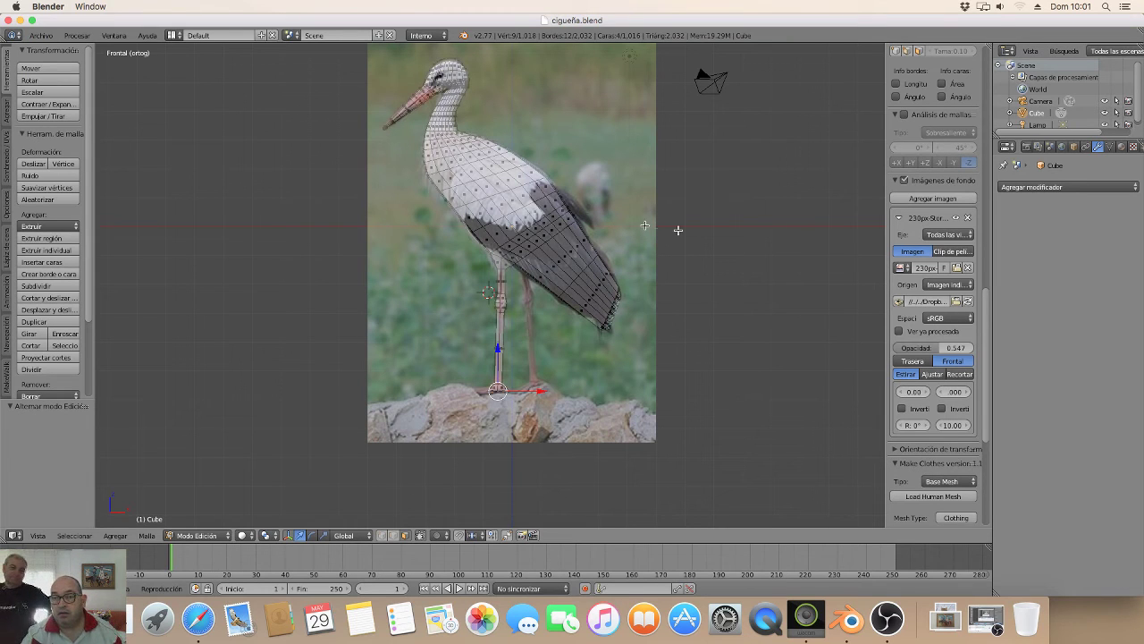
Orbit around the reopened stork mesh to inspect it from front and three-quarter angles.
middle_drag(715, 209, 616, 219)
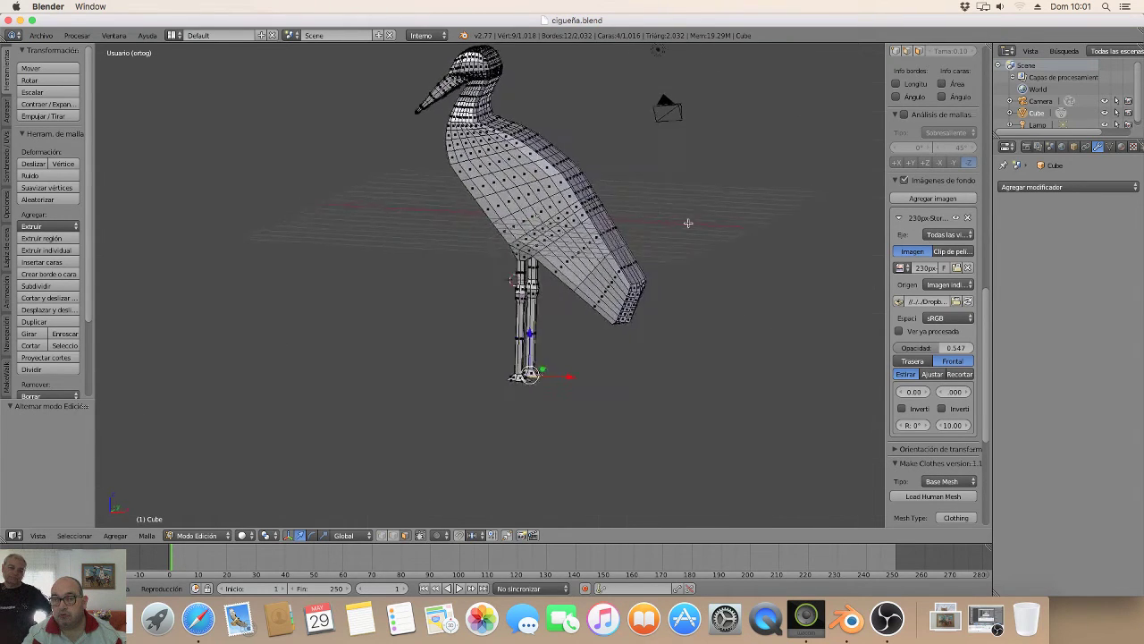
scroll(662, 223, right, 10)
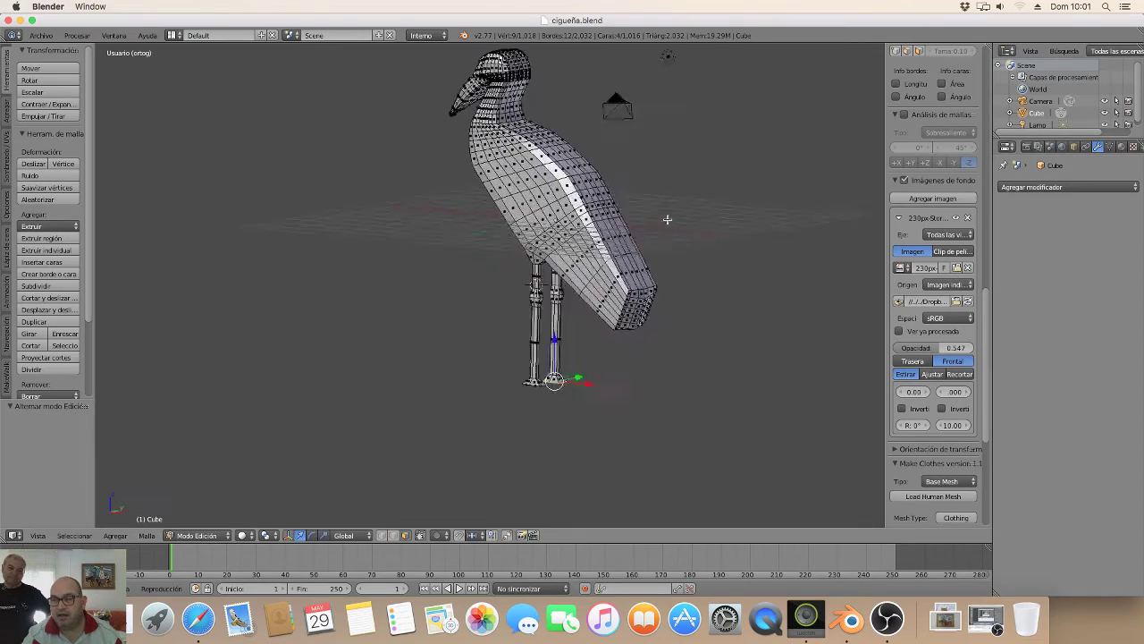
scroll(662, 238, right, 5)
middle_drag(533, 203, 646, 209)
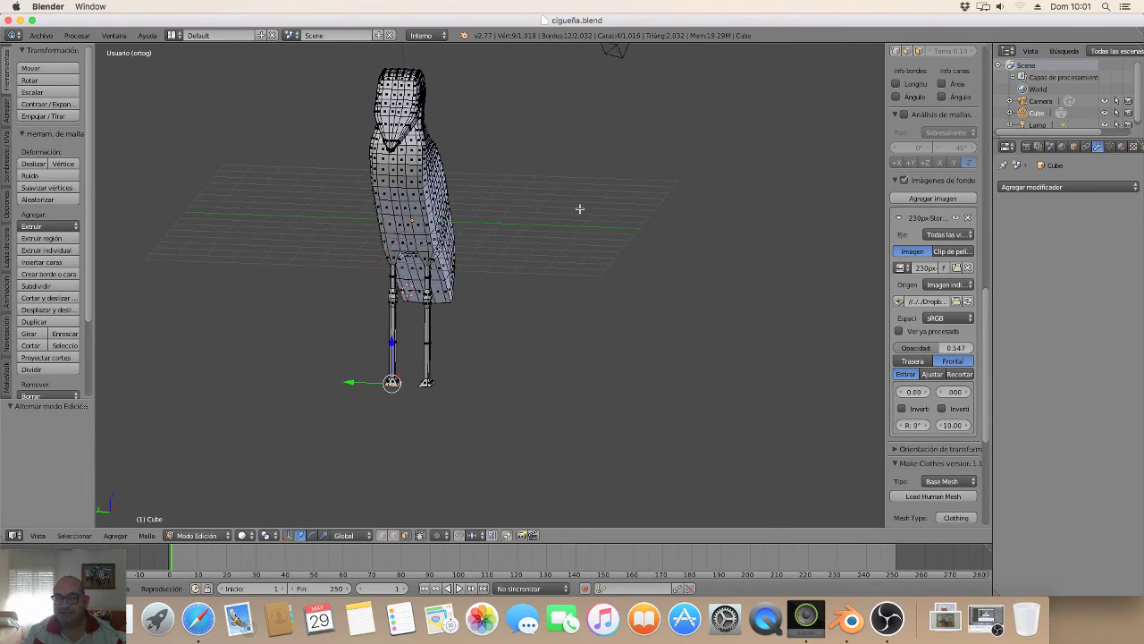
scroll(564, 211, right, 5)
scroll(572, 204, right, 5)
scroll(582, 194, right, 5)
scroll(659, 198, right, 5)
mouse_move(658, 197)
middle_down()
mouse_move(574, 224)
mouse_move(474, 209)
middle_up()
scroll(475, 198, up, 2)
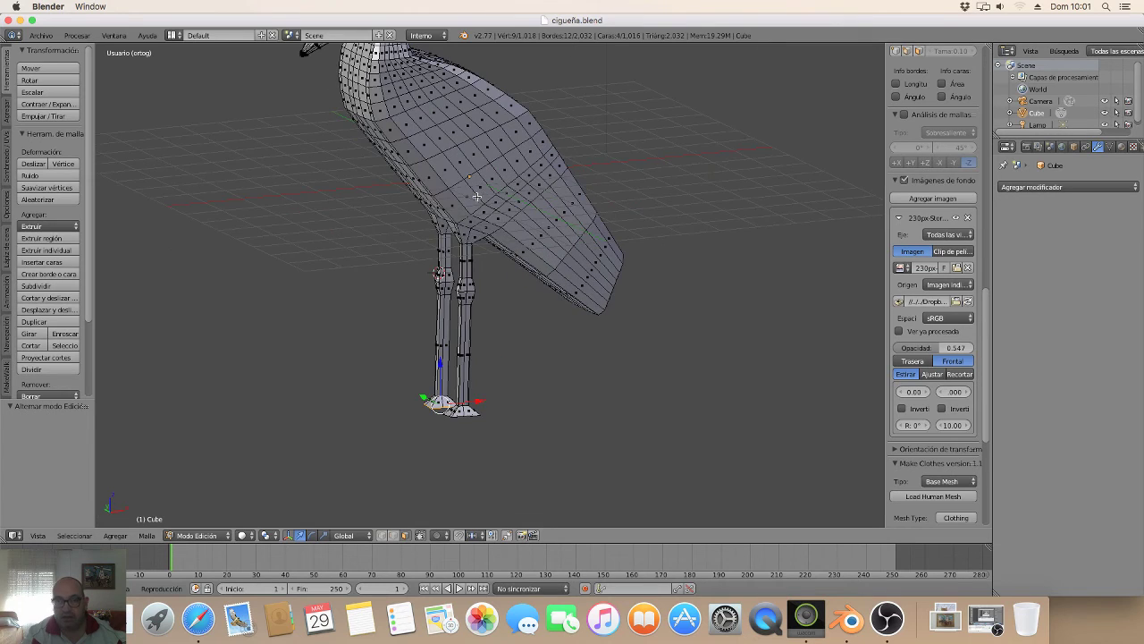
scroll(470, 239, down, 3)
middle_drag(472, 238, 496, 177)
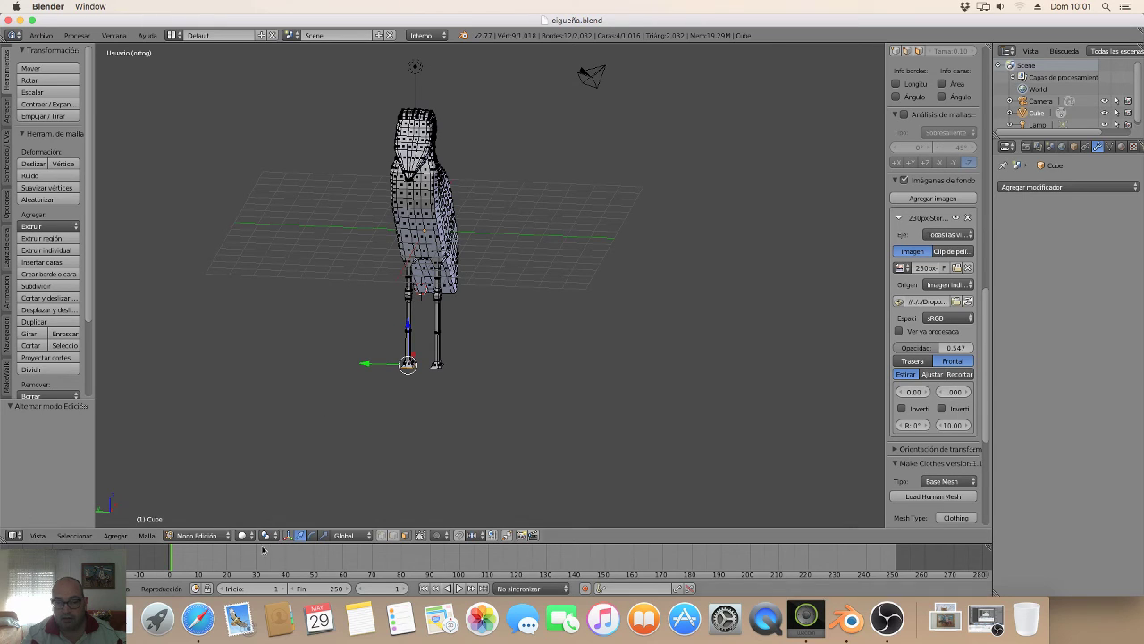
Turn on proportional editing and change the mesh select mode.
click(437, 535)
click(456, 509)
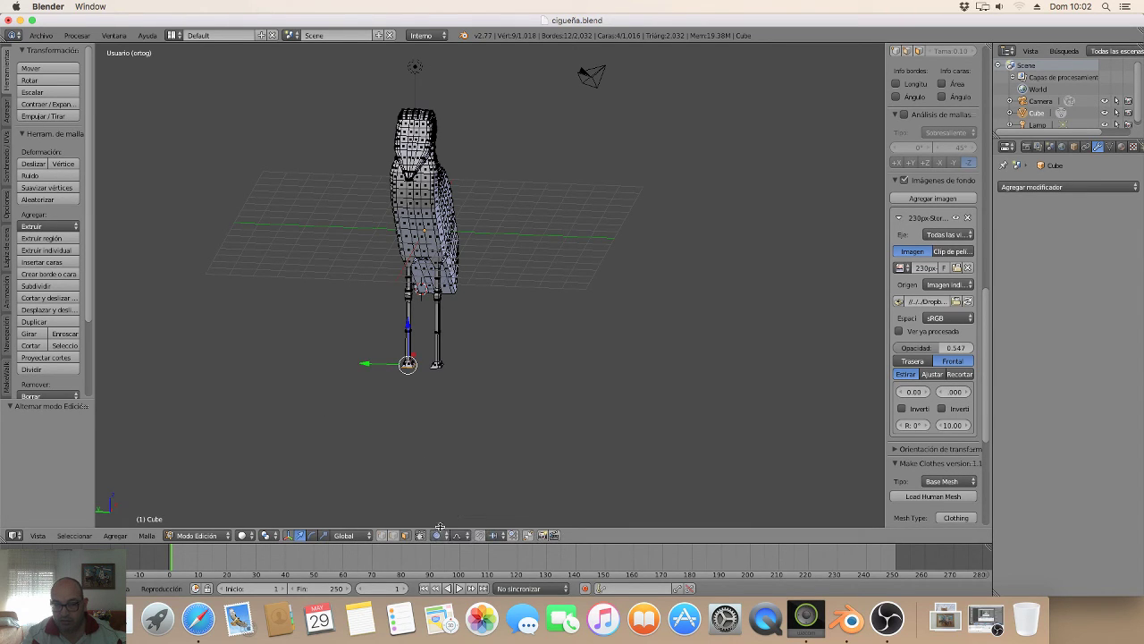
click(382, 537)
mouse_move(475, 313)
middle_down()
mouse_move(447, 317)
mouse_move(455, 210)
middle_up()
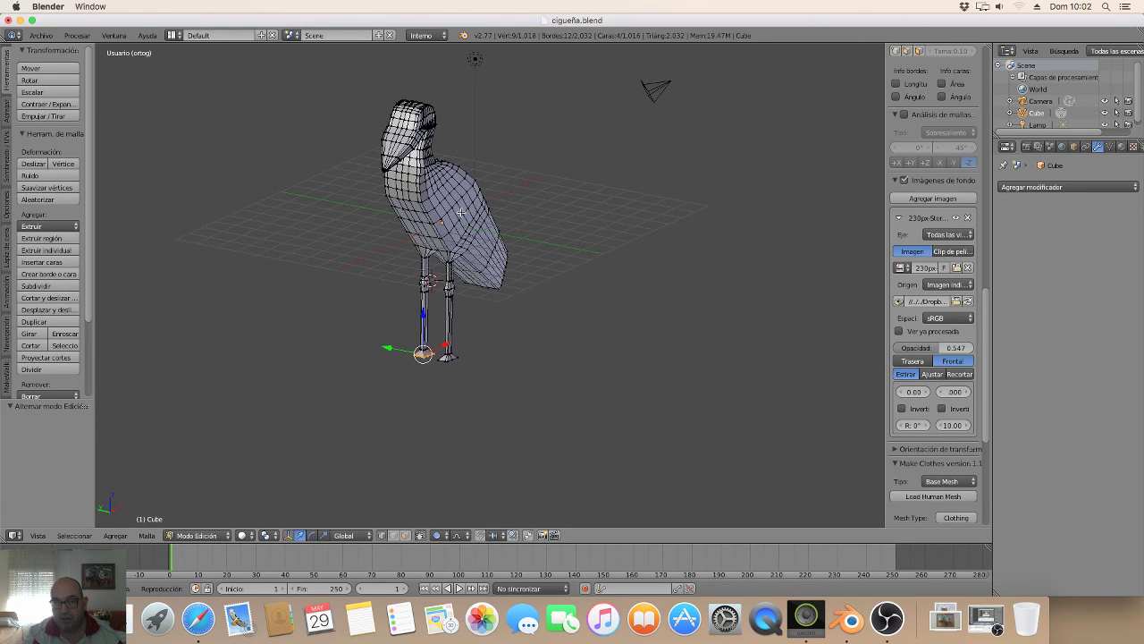
Scale a point on the stork's body along Y with proportional falloff.
right_click(461, 212)
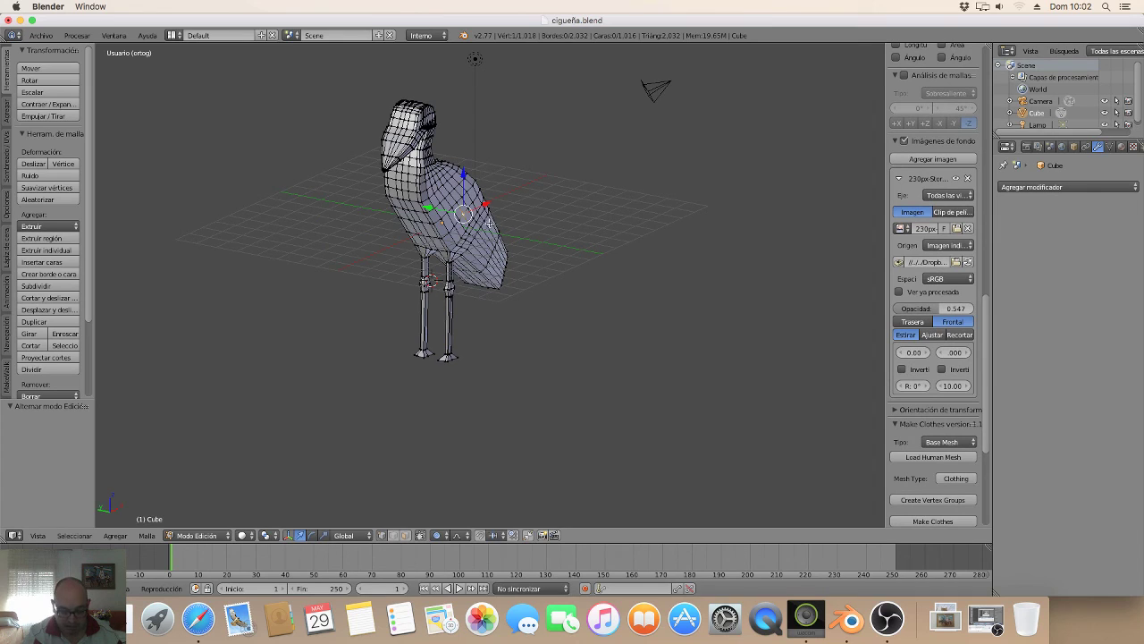
key(s)
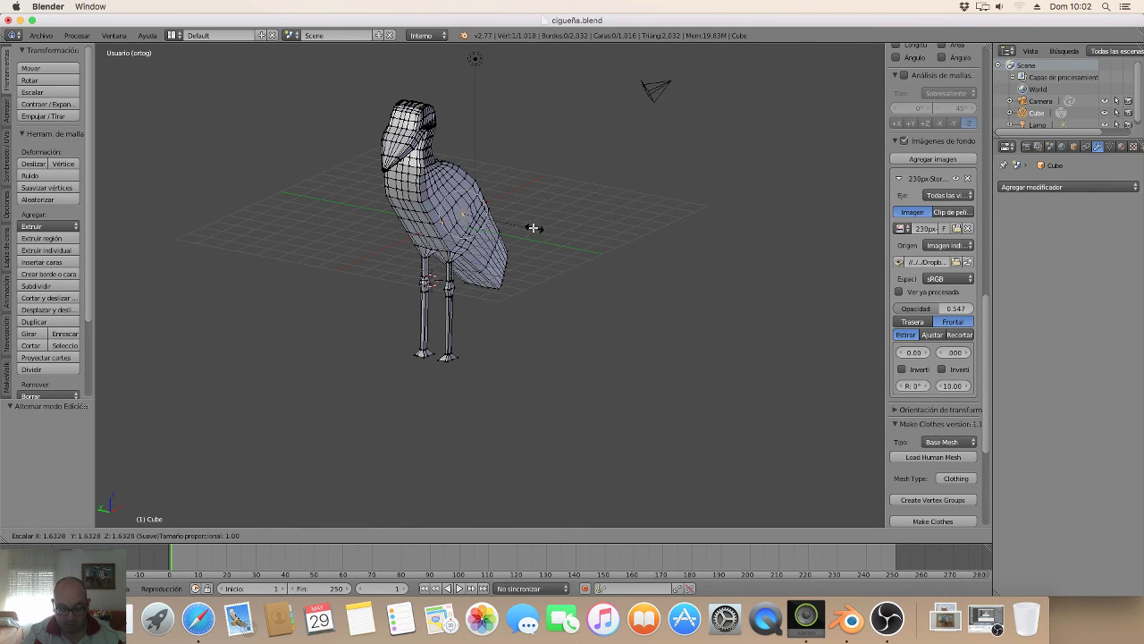
scroll(541, 231, down, 7)
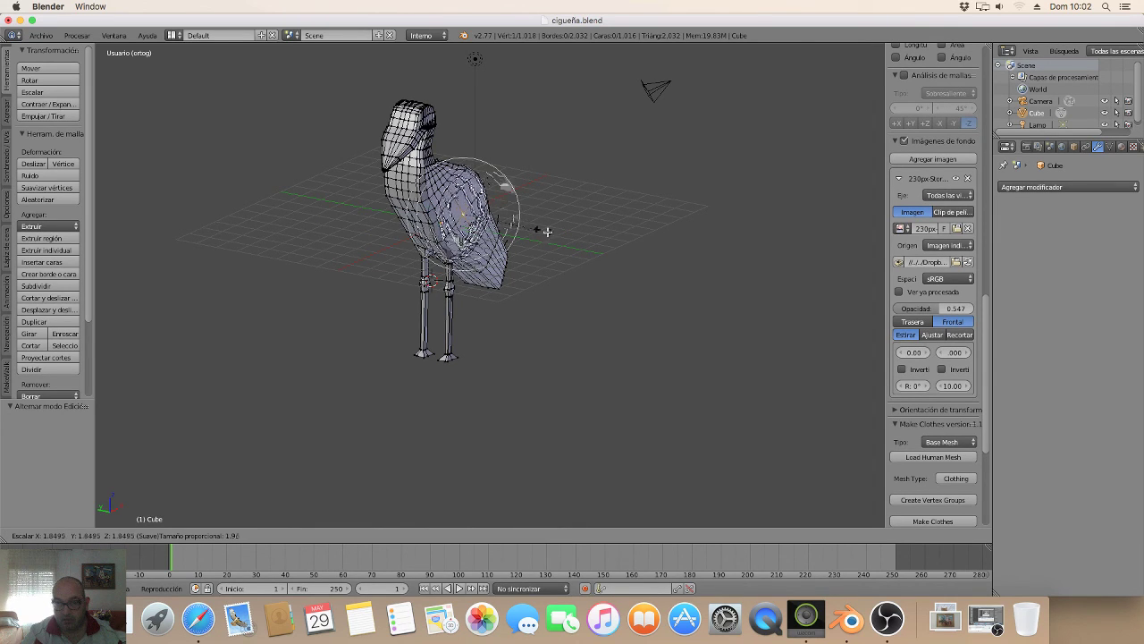
scroll(532, 224, down, 2)
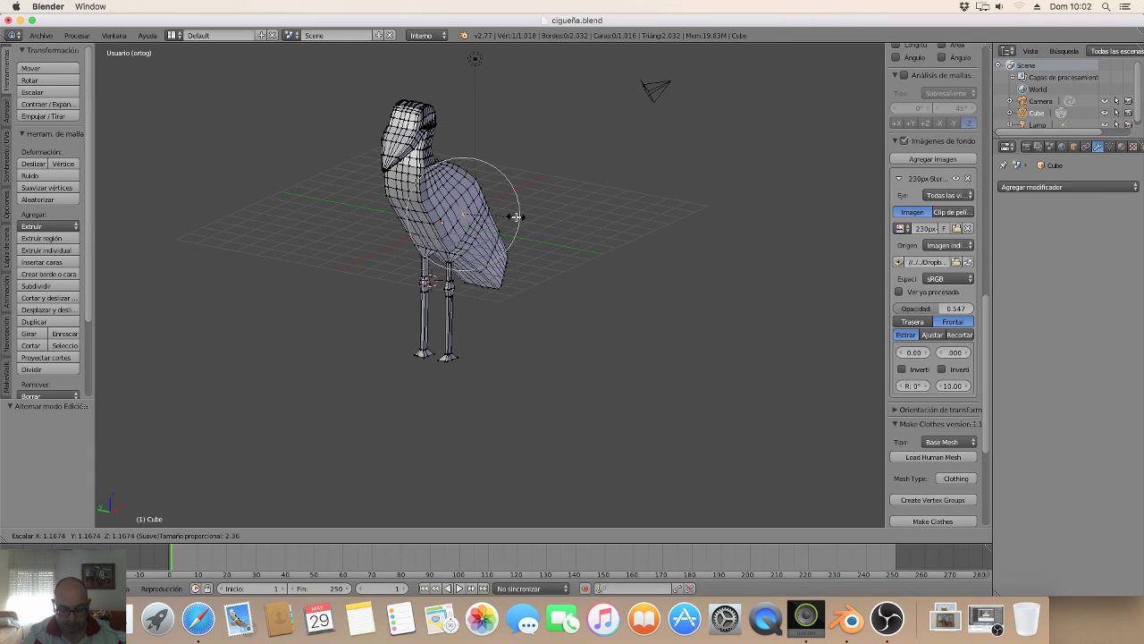
key(x)
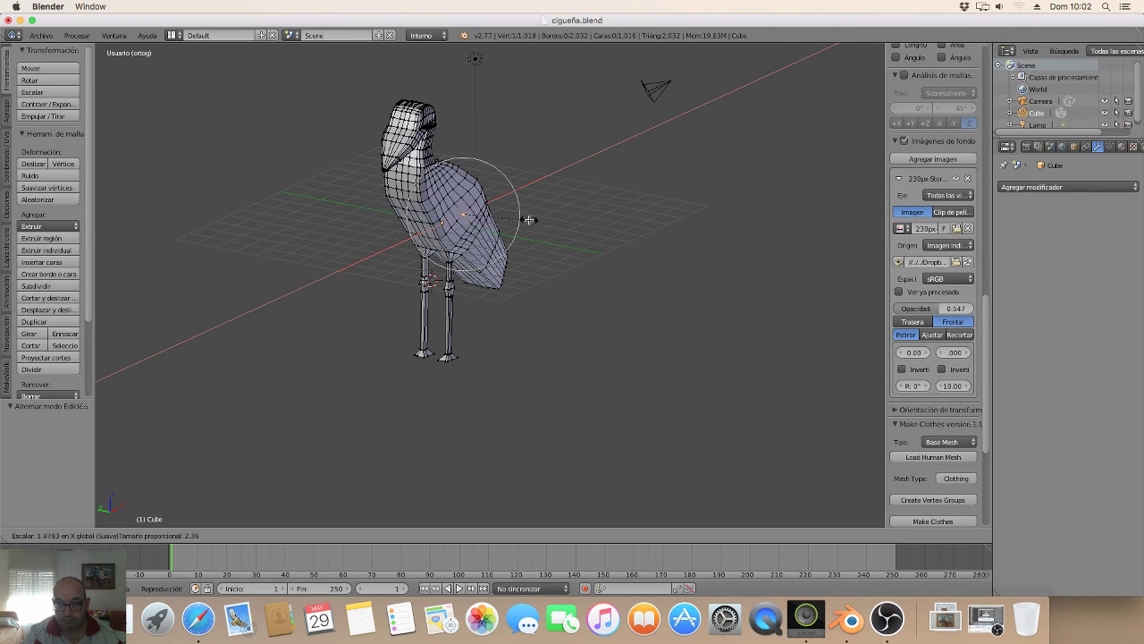
key(y)
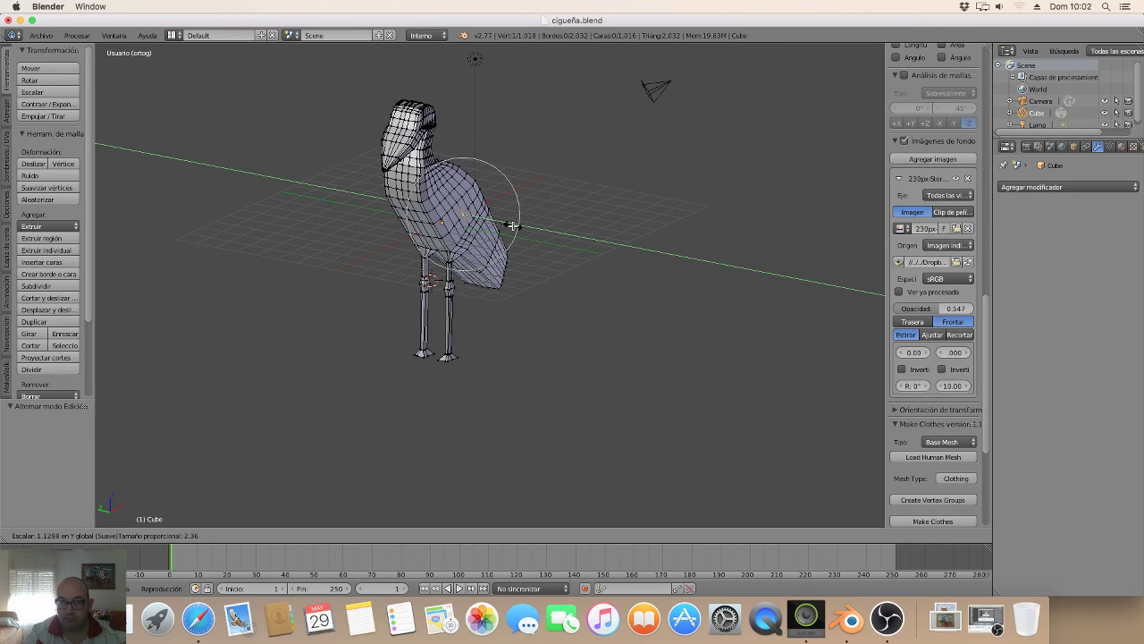
click(543, 240)
Push the body along Y with smooth falloff into a longer, slanted torso.
mouse_move(545, 241)
middle_down()
mouse_move(593, 253)
mouse_move(543, 251)
middle_up()
scroll(523, 250, up, 4)
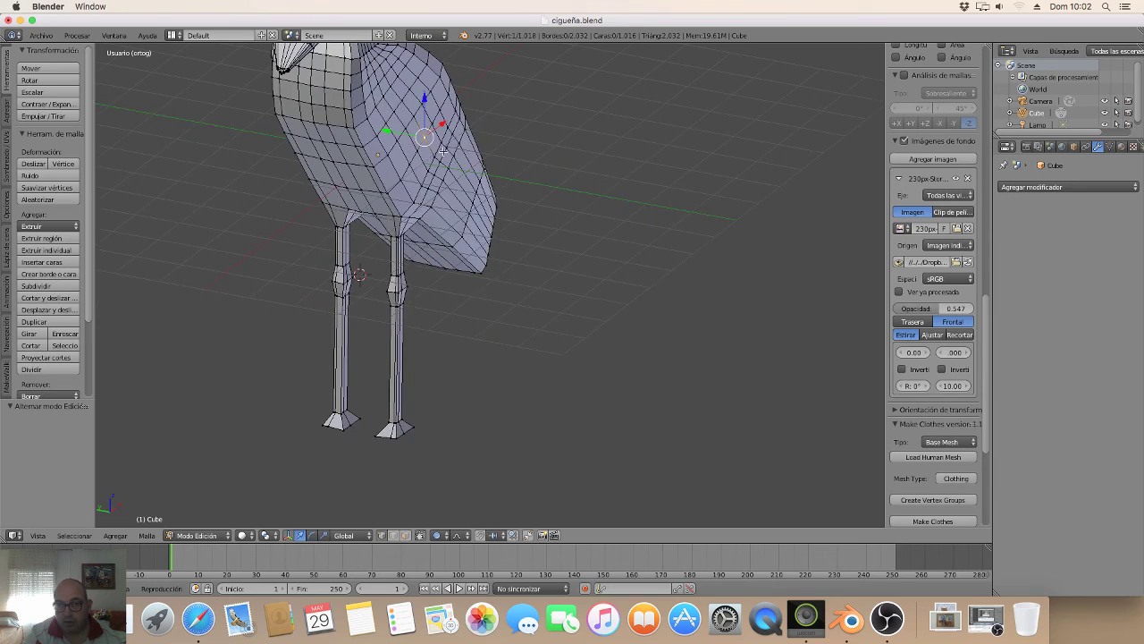
middle_drag(420, 149, 405, 169)
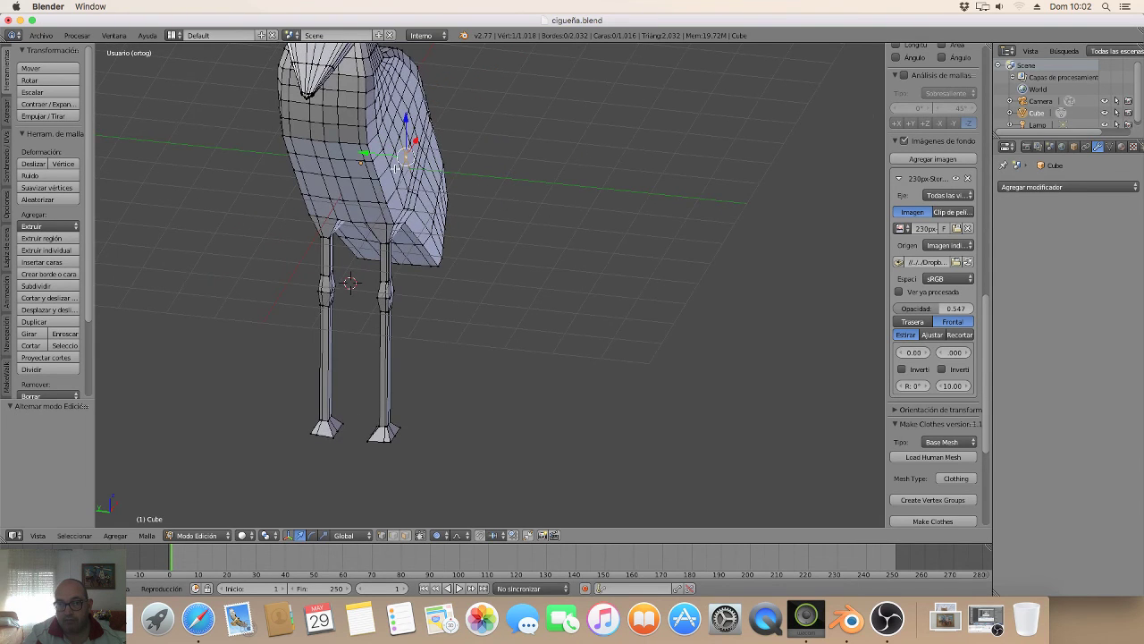
drag(378, 153, 390, 159)
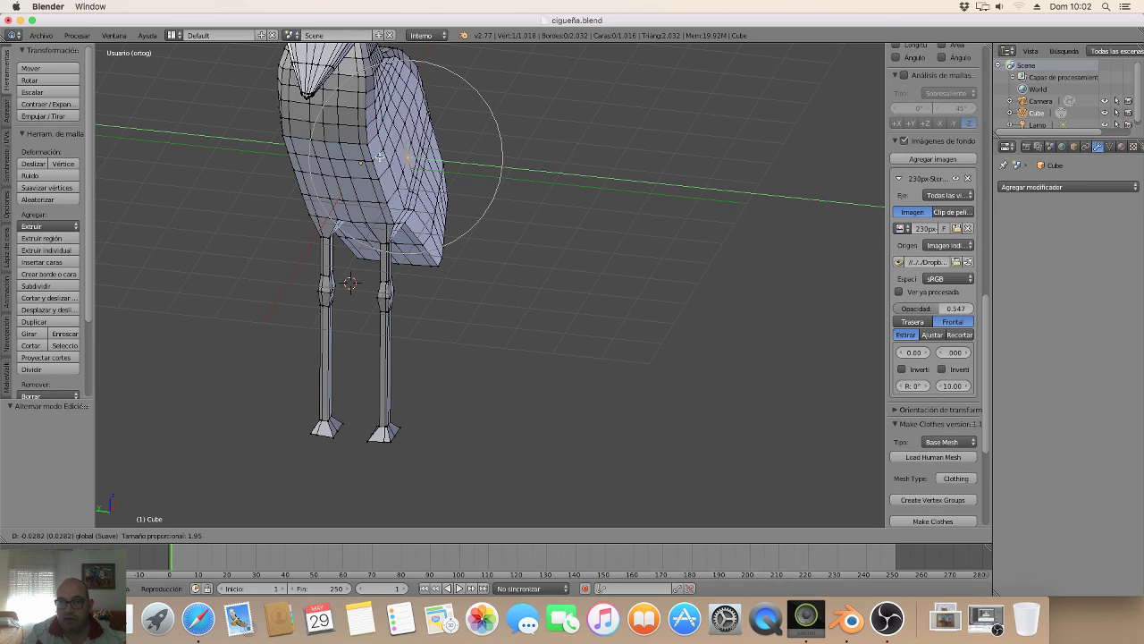
drag(390, 159, 379, 158)
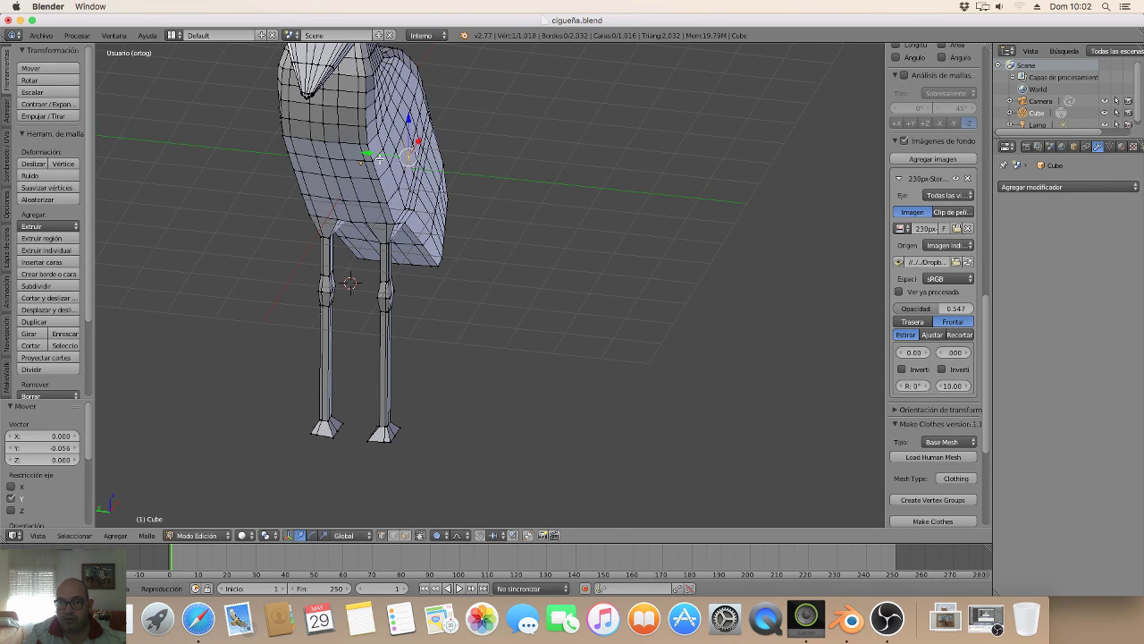
Move a head vertex with proportional falloff to reshape the stork's head.
shift+middle_drag(421, 165, 472, 322)
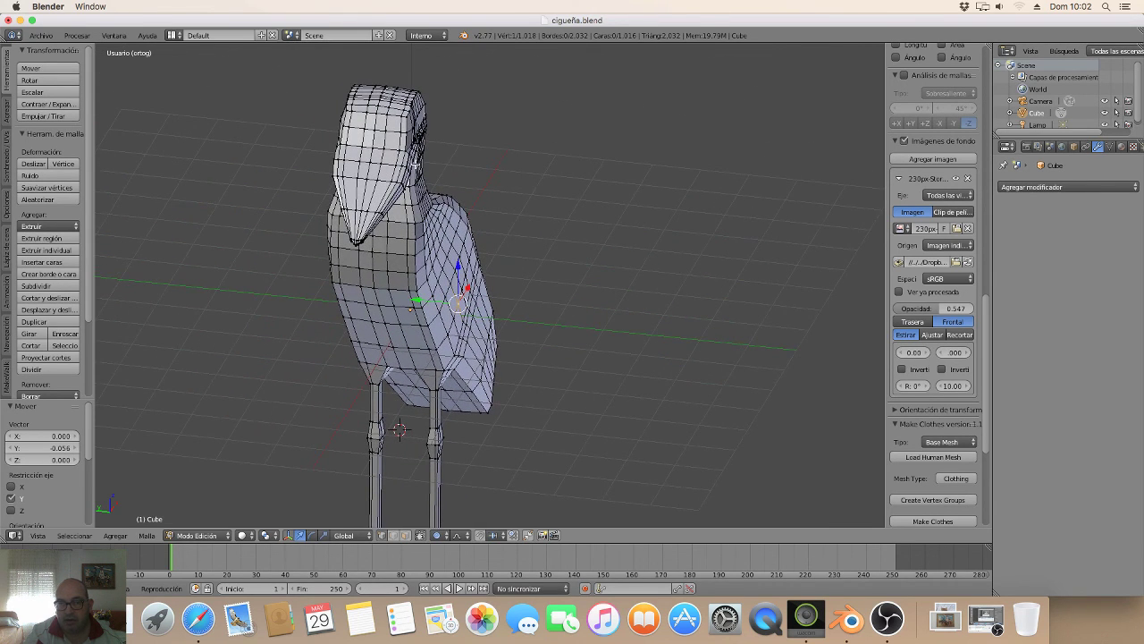
right_click(412, 171)
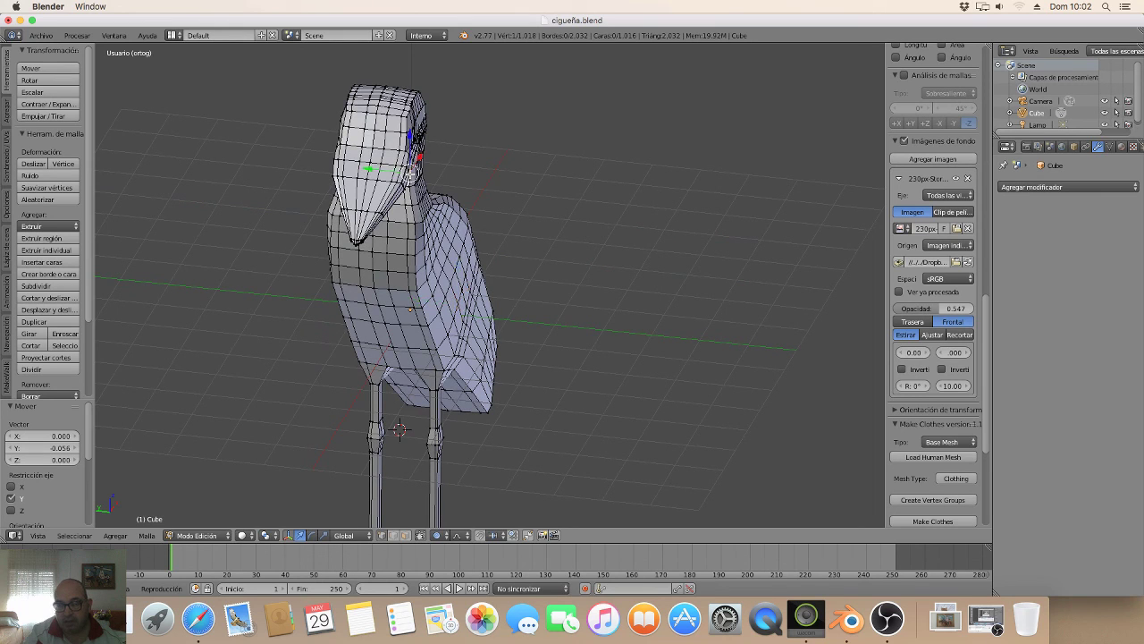
key(g)
scroll(413, 172, up, 2)
scroll(417, 170, up, 4)
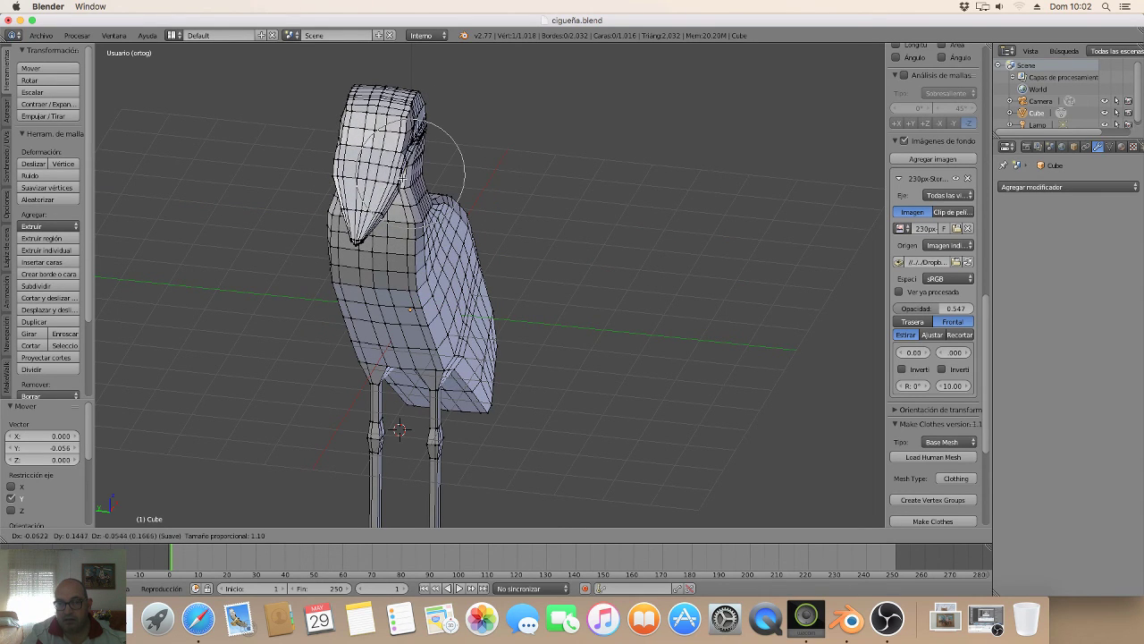
click(404, 179)
middle_drag(404, 179, 353, 136)
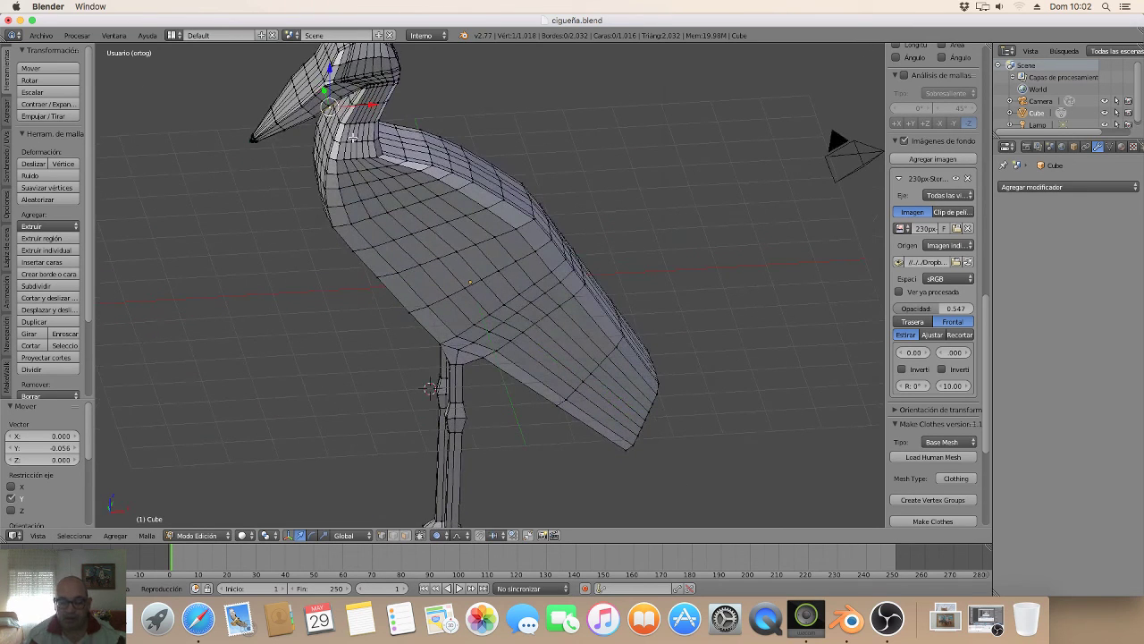